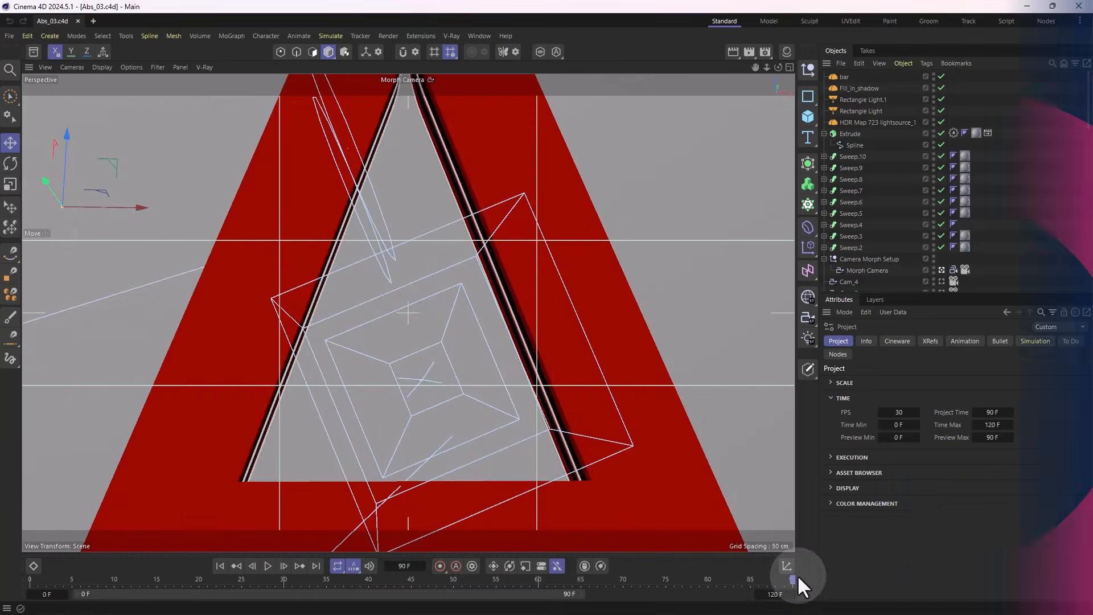
- Extend the timeline preview range to 120 F and move the playhead to frame 3
drag(587, 595, 740, 593)
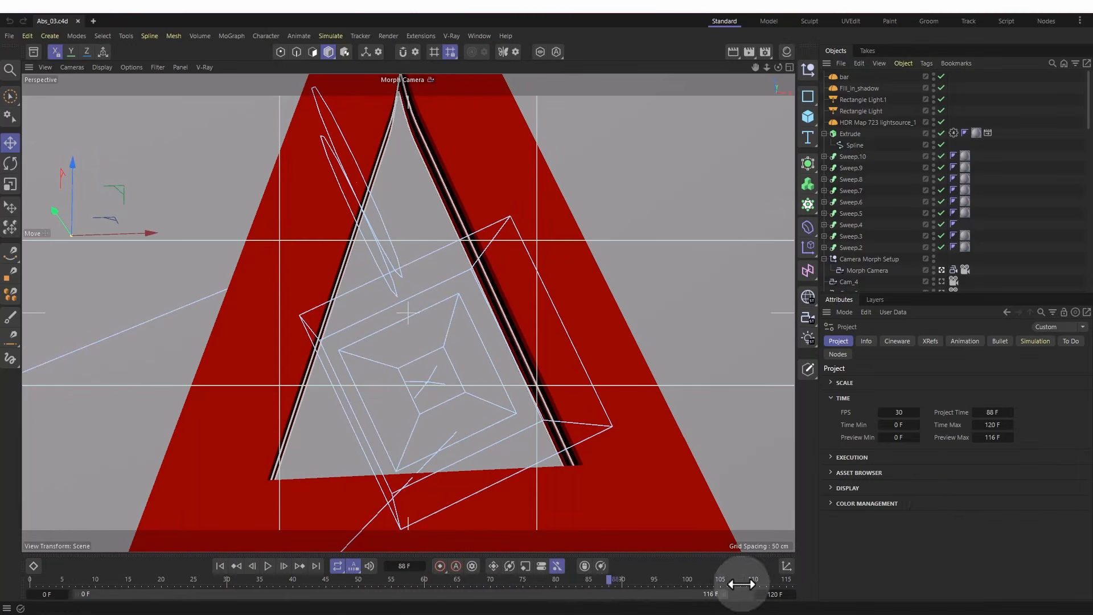
drag(593, 577, 458, 593)
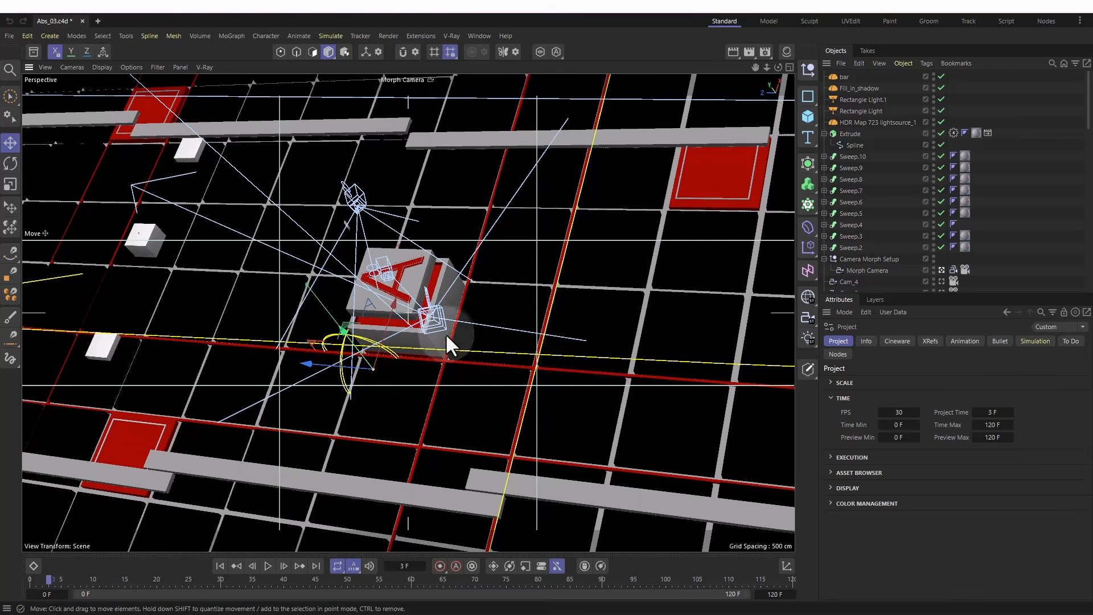
- Leave the Morph Camera view for the free perspective viewport and examine the whole floor scene
middle_click(445, 335)
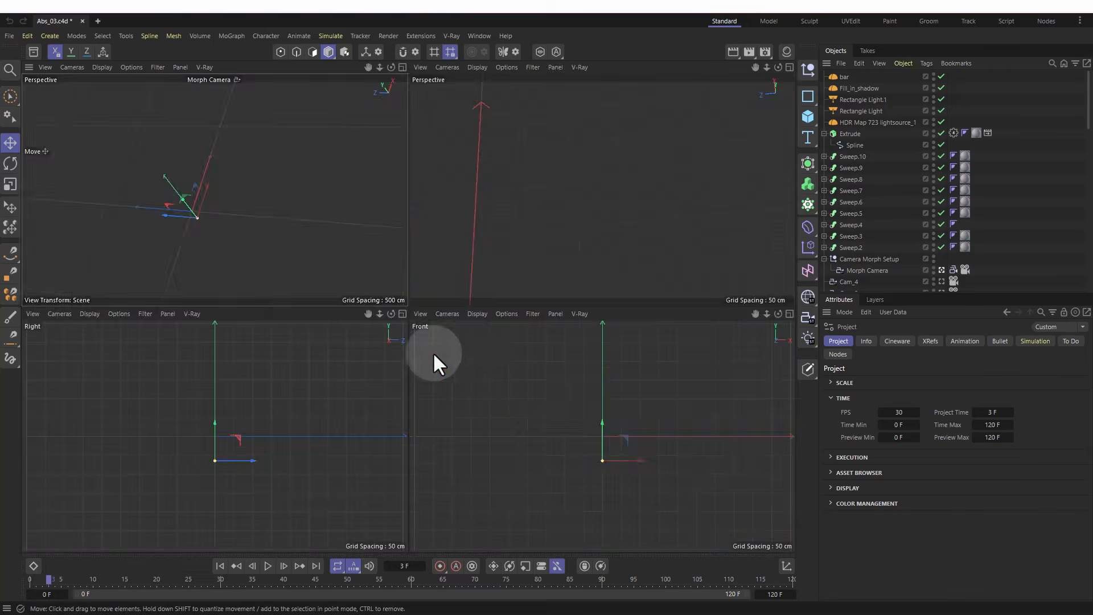
middle_click(540, 250)
scroll(504, 391, down, 4)
mouse_move(503, 390)
alt+mouse_down()
mouse_move(535, 429)
mouse_move(498, 398)
alt+mouse_up()
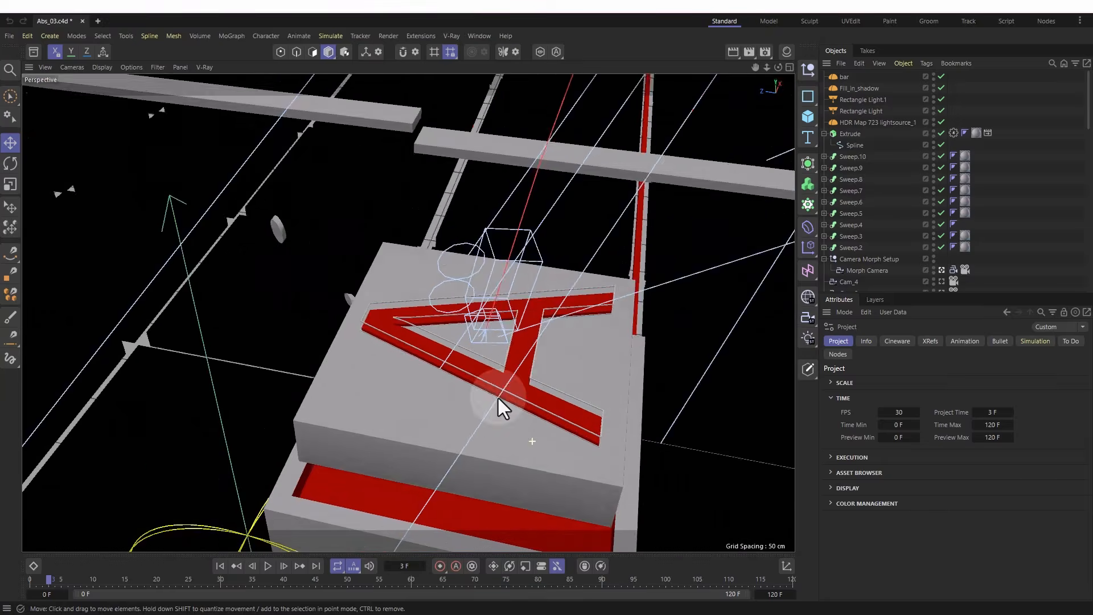
alt+right_drag(497, 398, 137, 393)
alt+drag(256, 415, 437, 384)
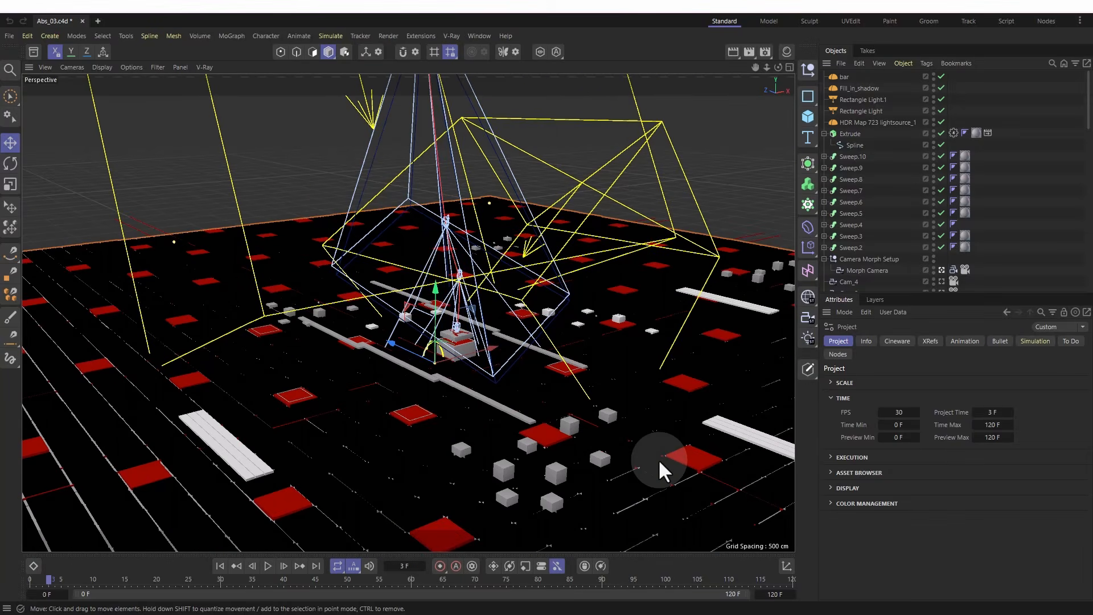
alt+drag(679, 459, 583, 350)
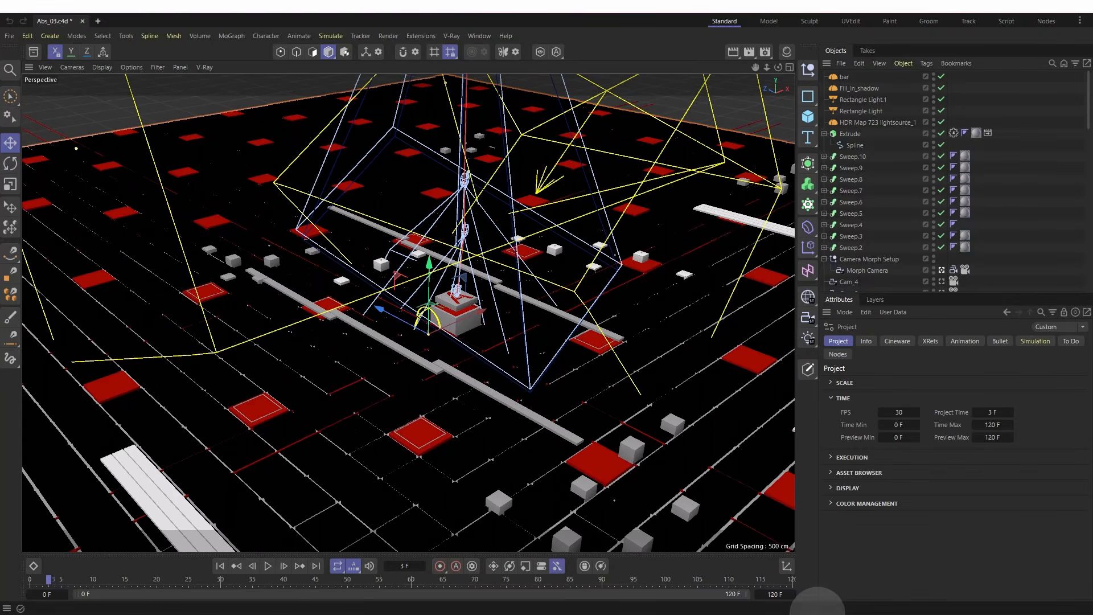
- Launch PureRef to open an empty reference board over the scene
key(super)
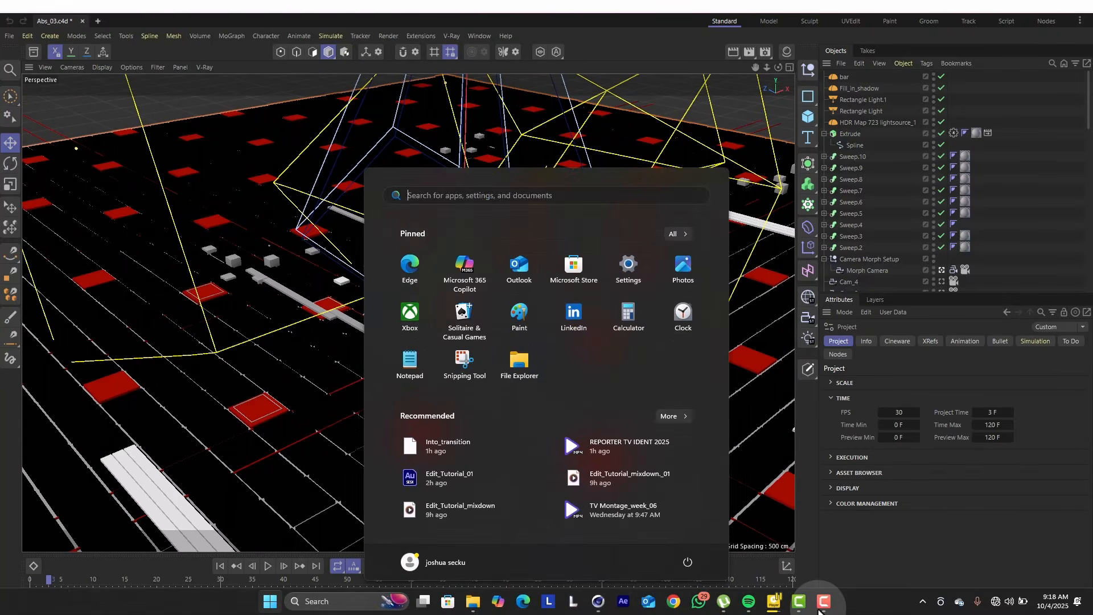
text(pureRef)
text(re)
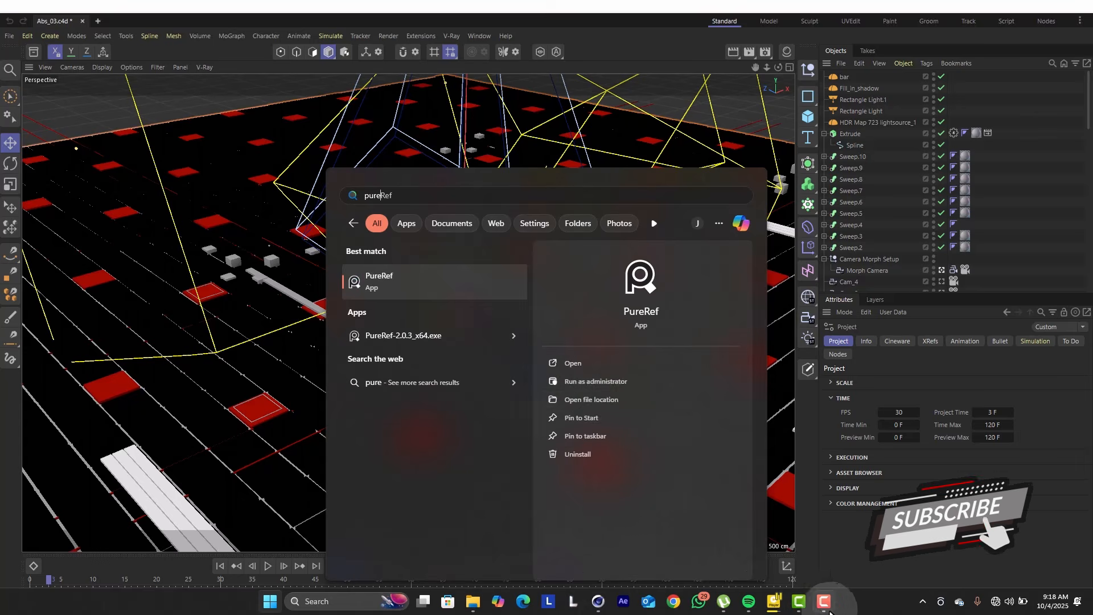
click(381, 285)
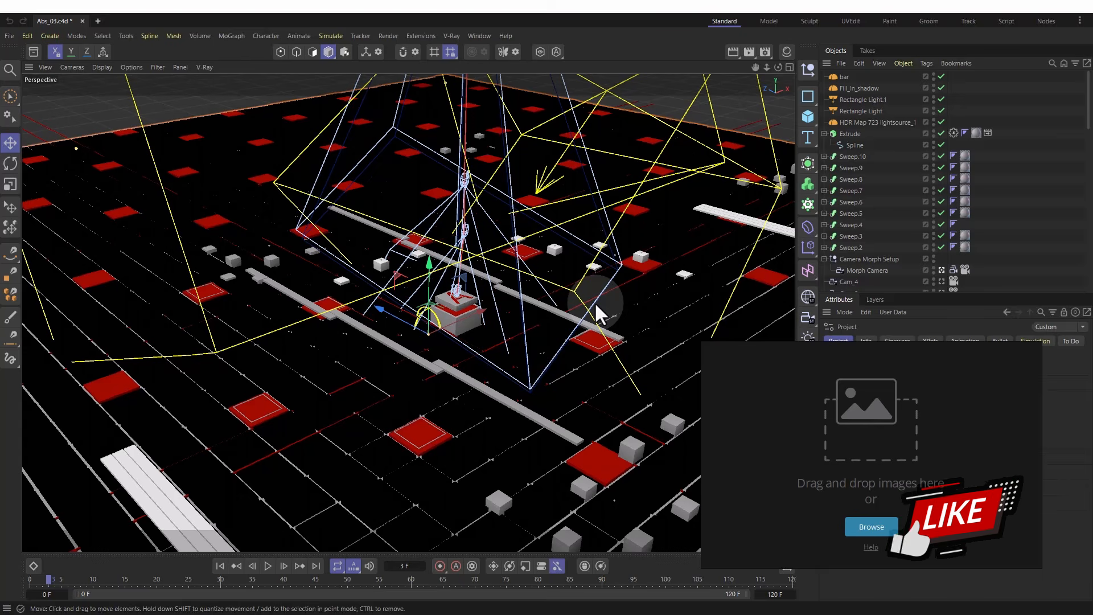
- Add the two screenshots from the Reference folder to the PureRef board and fit them in its window
key(super)
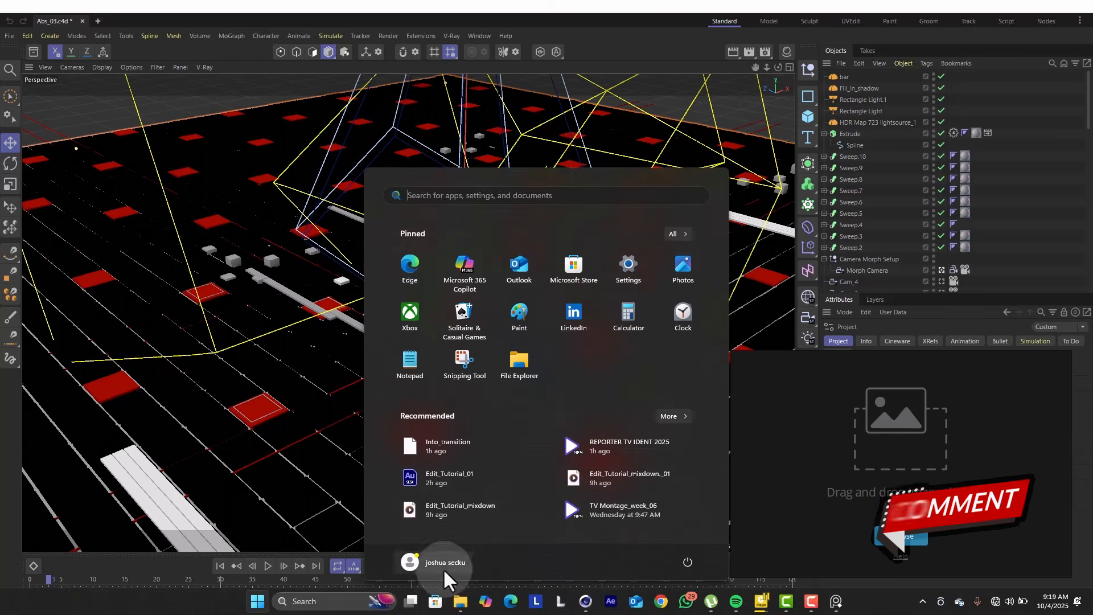
click(462, 600)
click(356, 245)
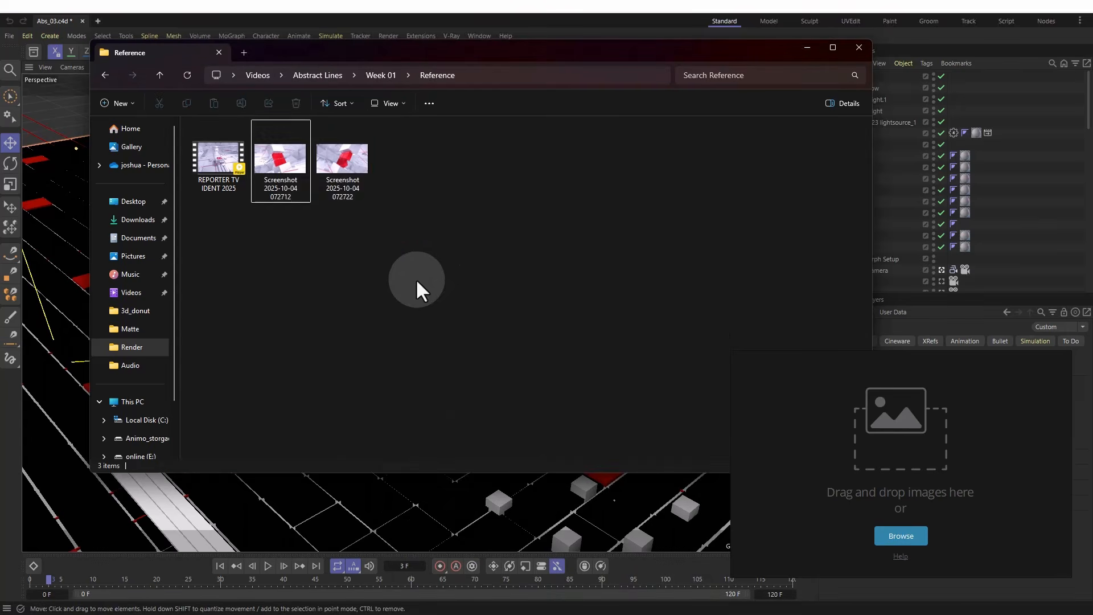
drag(416, 279, 962, 447)
click(769, 5)
scroll(906, 445, down, 10)
scroll(911, 432, up, 5)
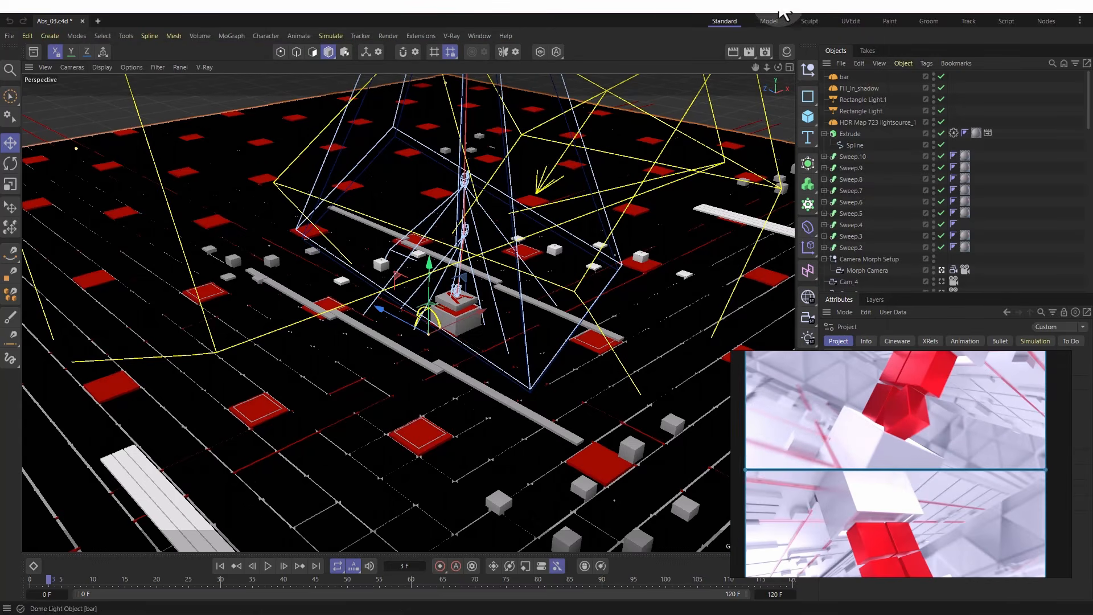
- Check the PureRef window mode for the Always on top option
alt+drag(434, 422, 525, 302)
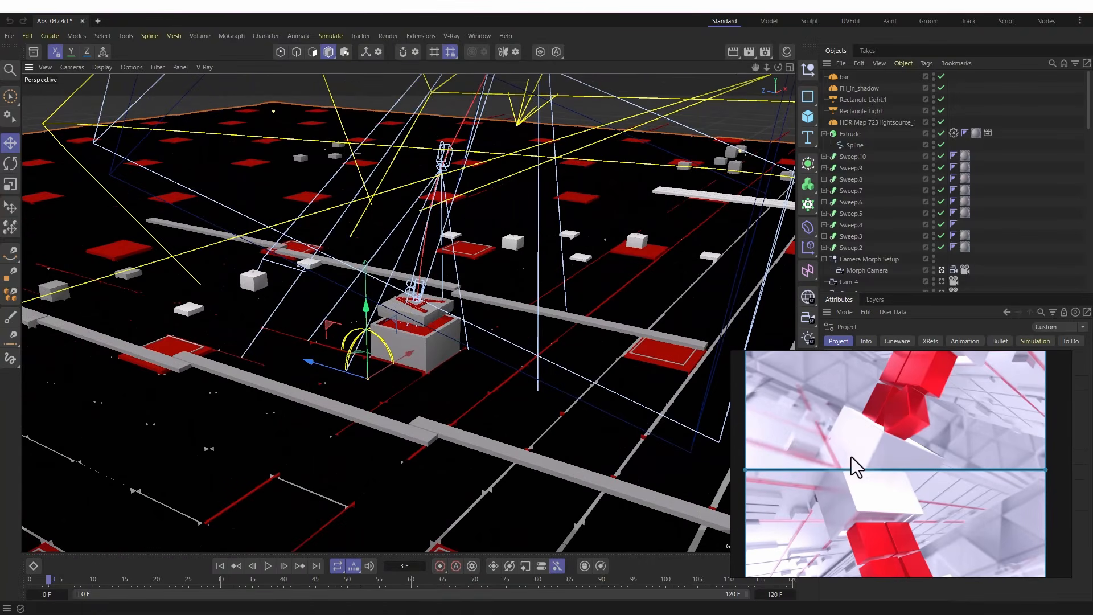
right_click(836, 413)
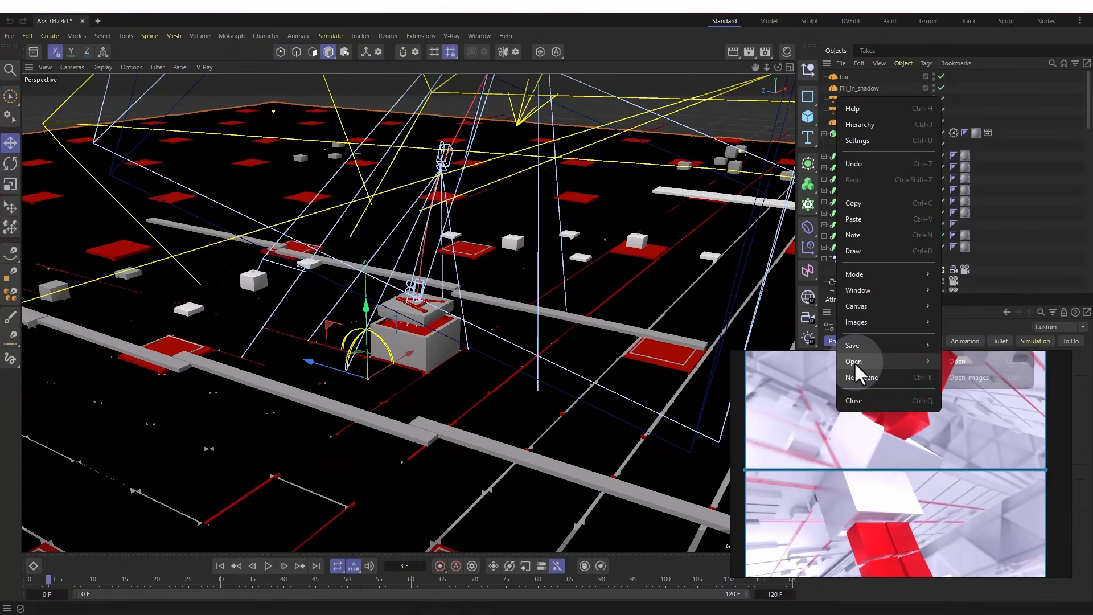
mouse_move(885, 271)
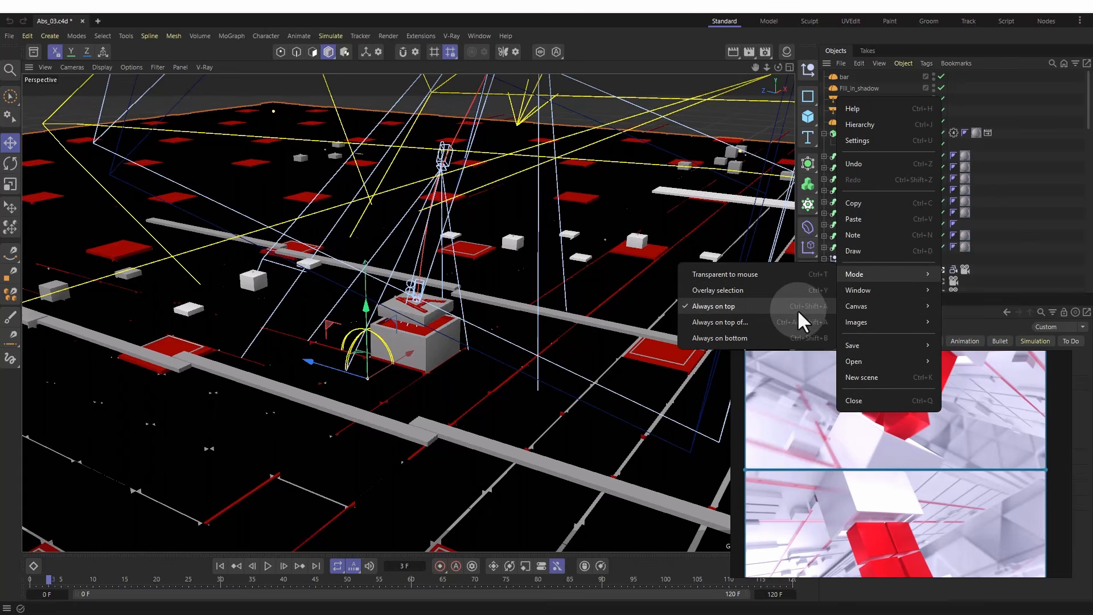
click(923, 486)
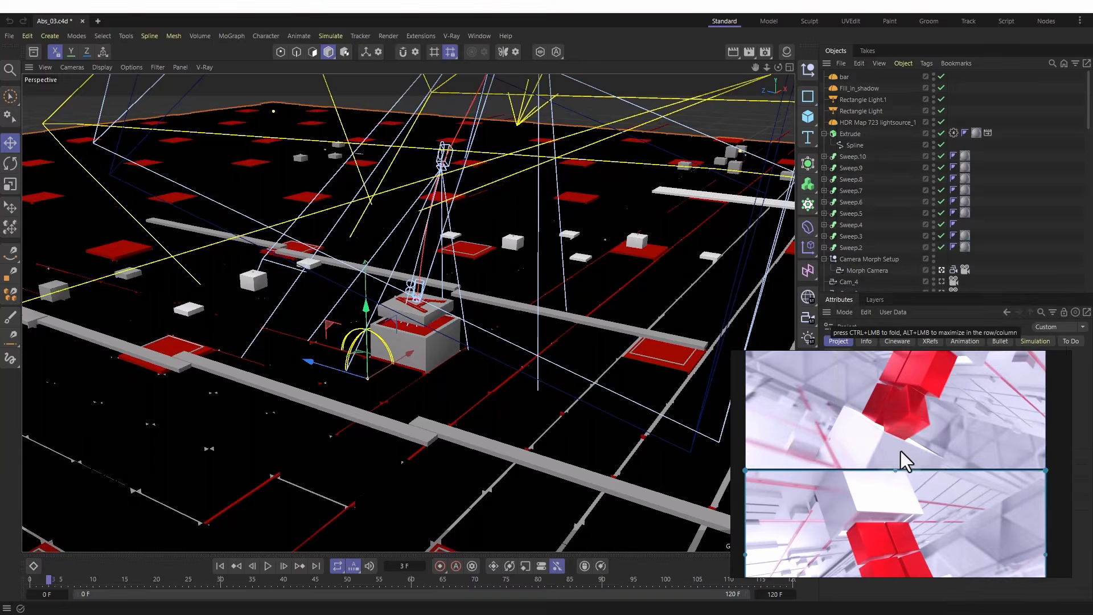
- Examine the reference shot of stacked red and white boxes and compare it with the scene's floor layout
scroll(901, 451, down, 3)
scroll(901, 451, up, 5)
scroll(902, 450, down, 5)
scroll(916, 418, up, 4)
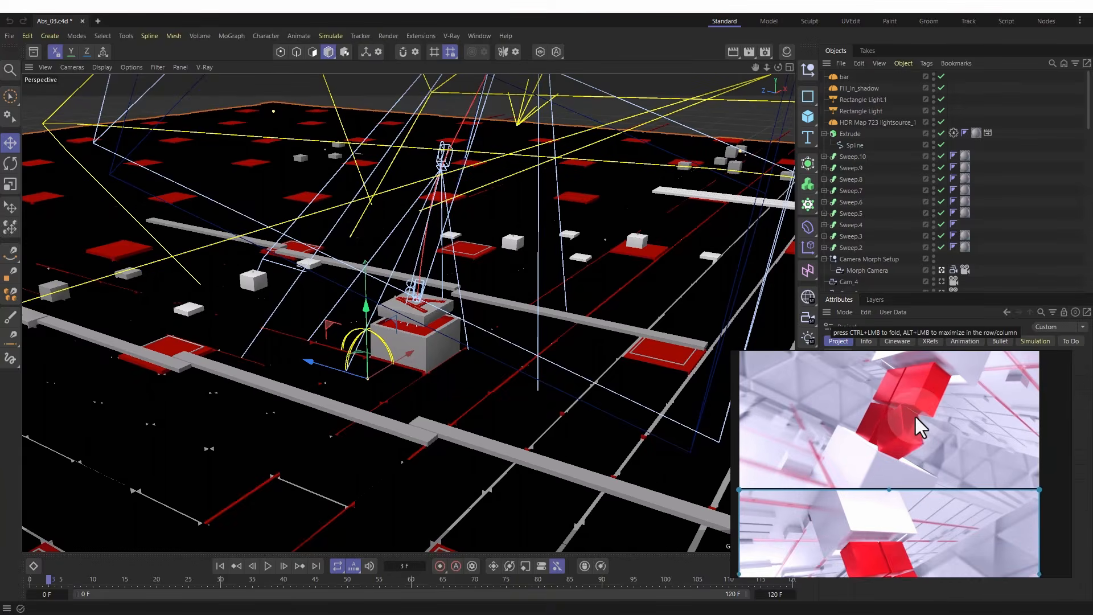
middle_drag(904, 423, 928, 463)
scroll(937, 462, up, 1)
scroll(938, 463, down, 2)
scroll(938, 462, up, 1)
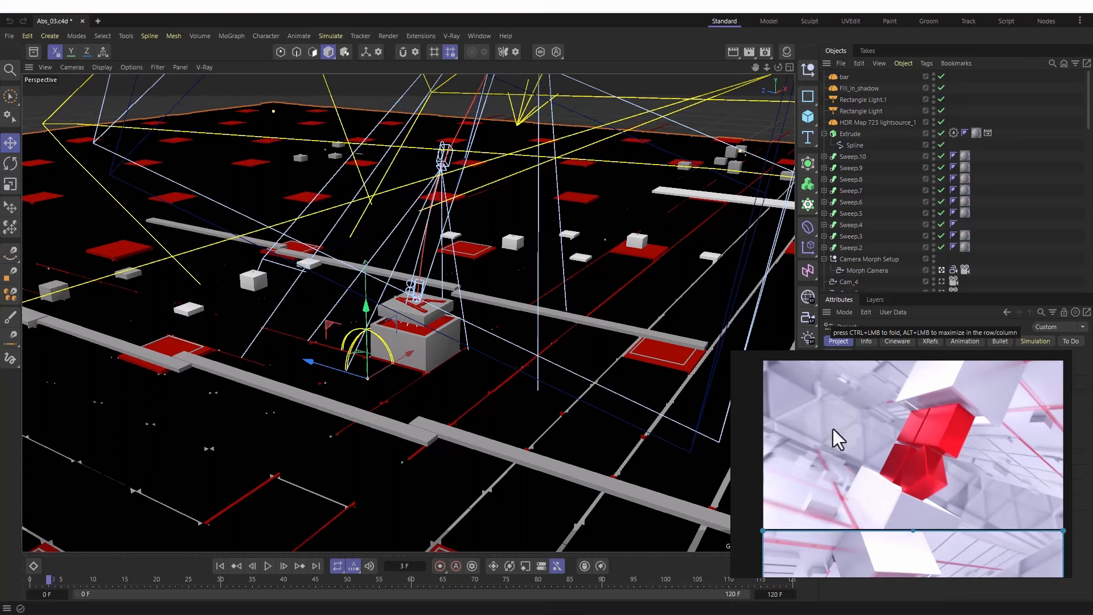
alt+middle_drag(477, 328, 454, 246)
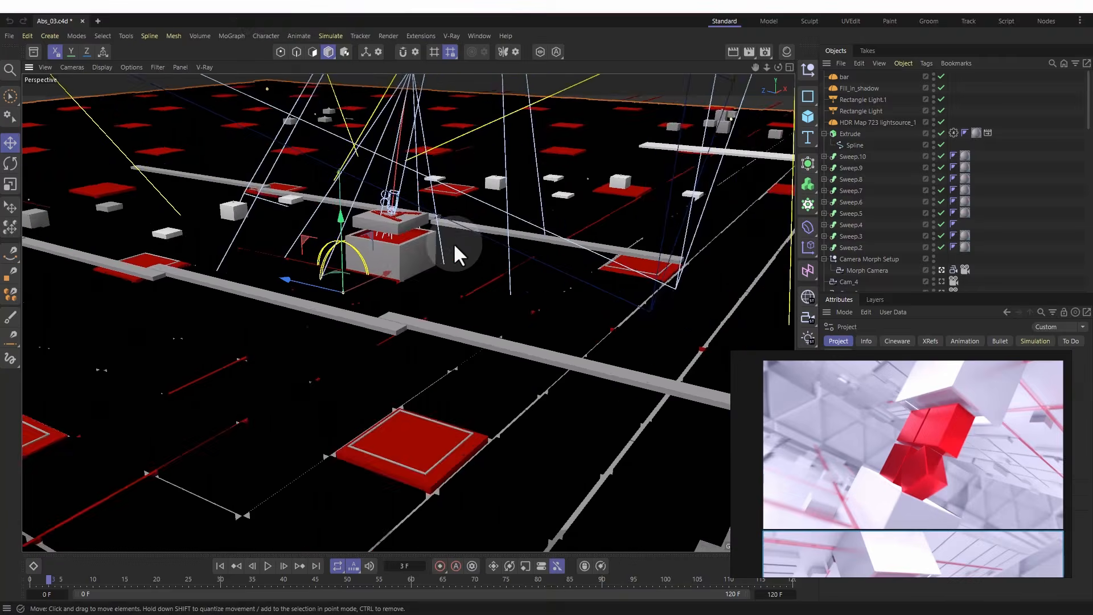
alt+drag(453, 242, 483, 244)
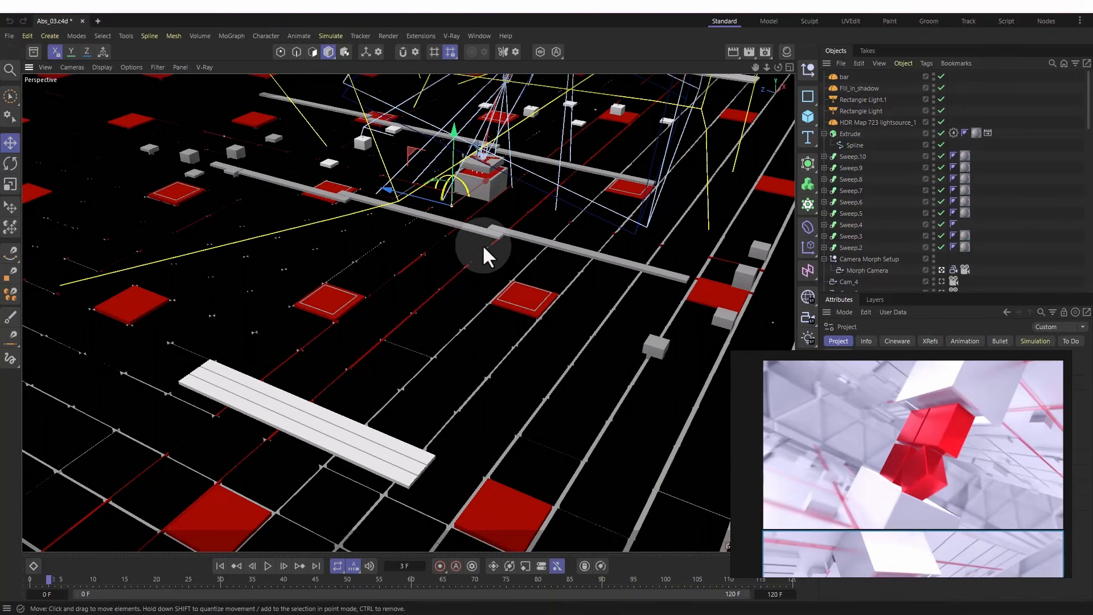
alt+middle_drag(438, 272, 415, 355)
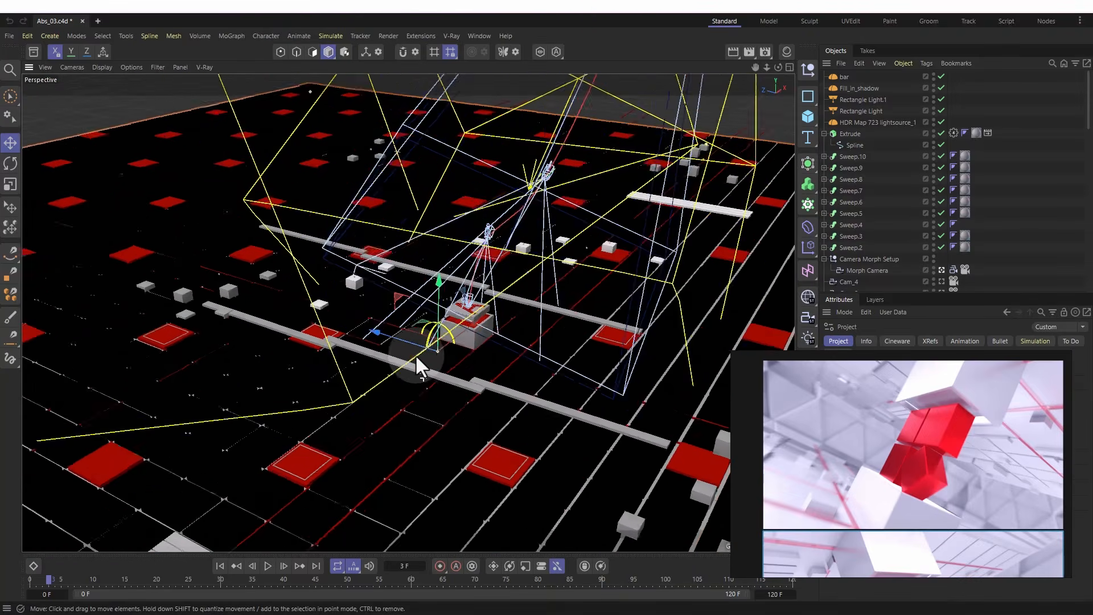
alt+drag(416, 354, 432, 315)
alt+right_drag(432, 315, 445, 320)
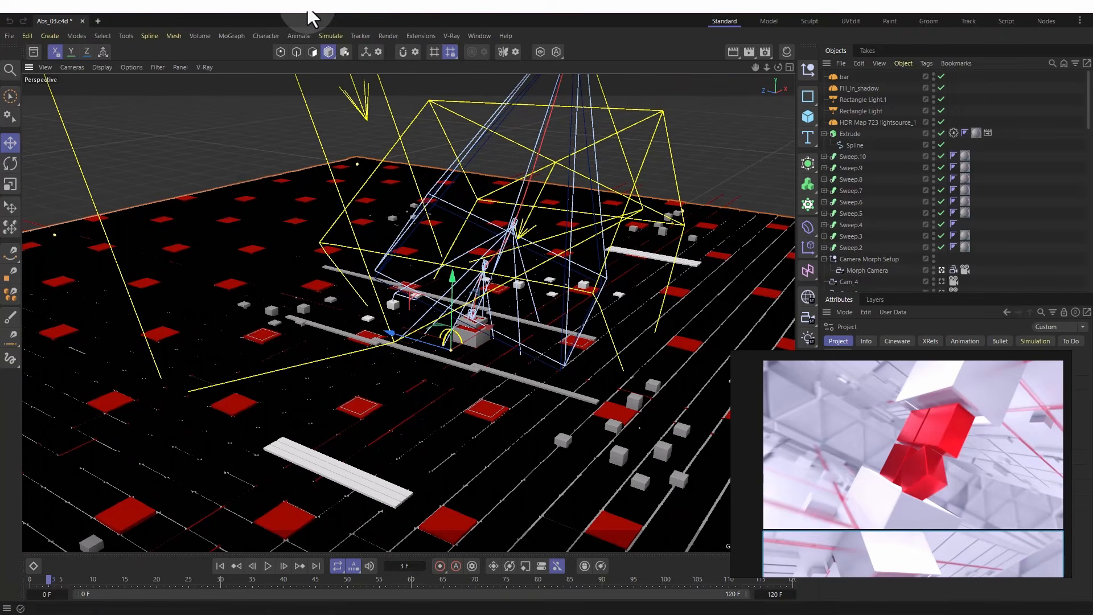
- Save the project as Into_transition_02 in the Scene_02 folder
key(ctrl+shift+s)
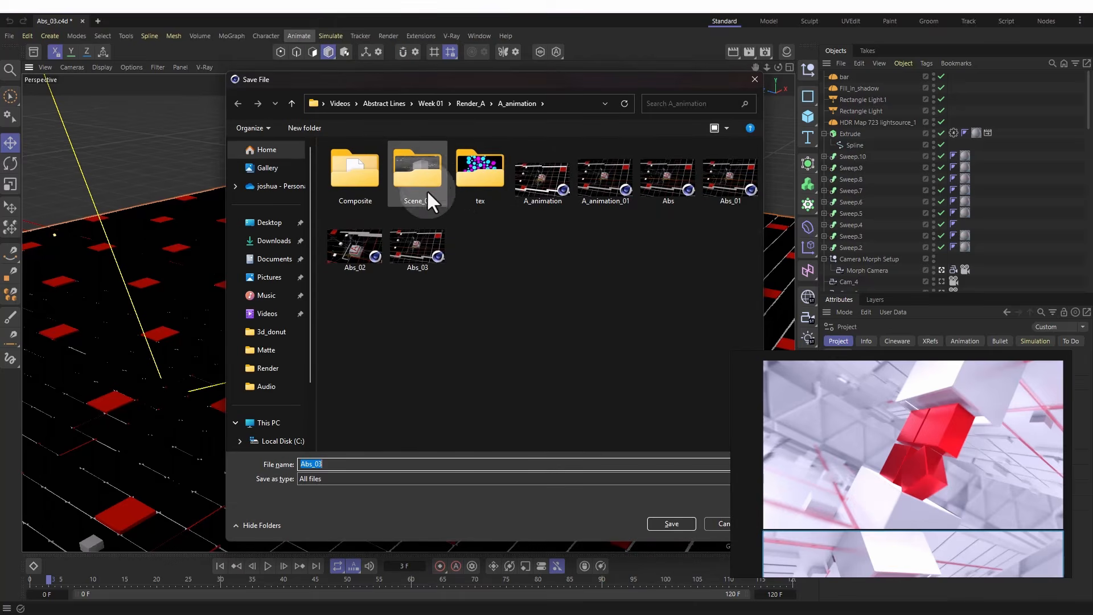
double_click(423, 176)
click(359, 171)
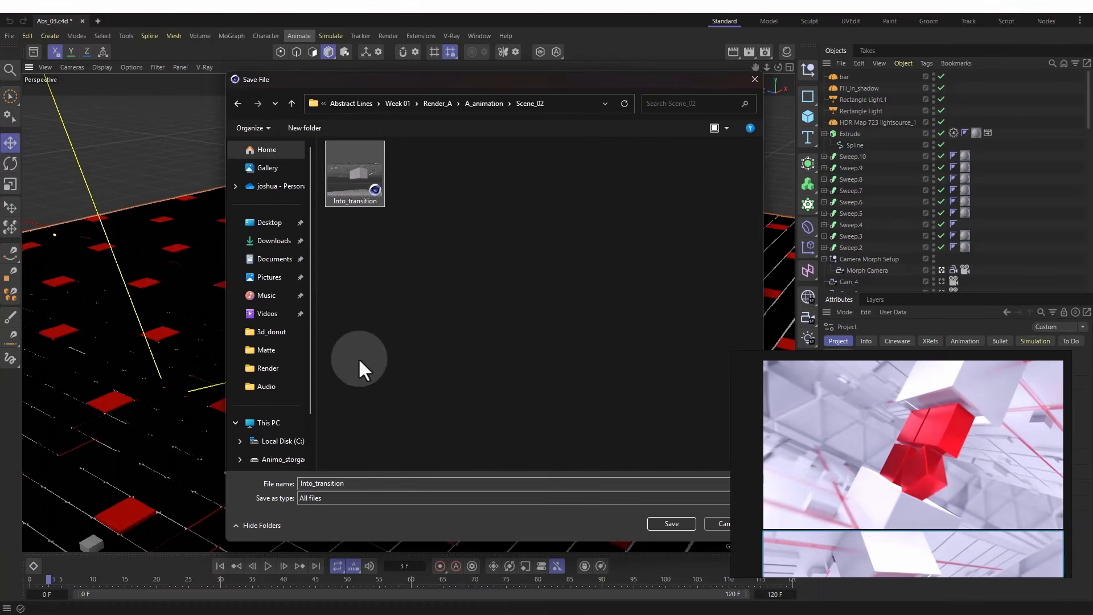
click(371, 484)
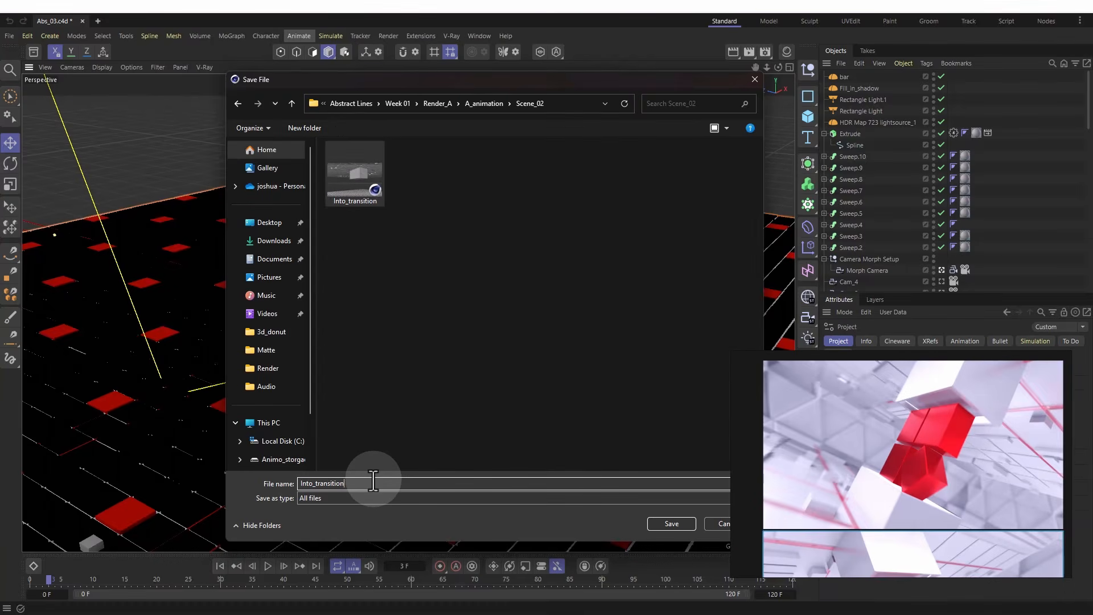
text(_02)
key(Return)
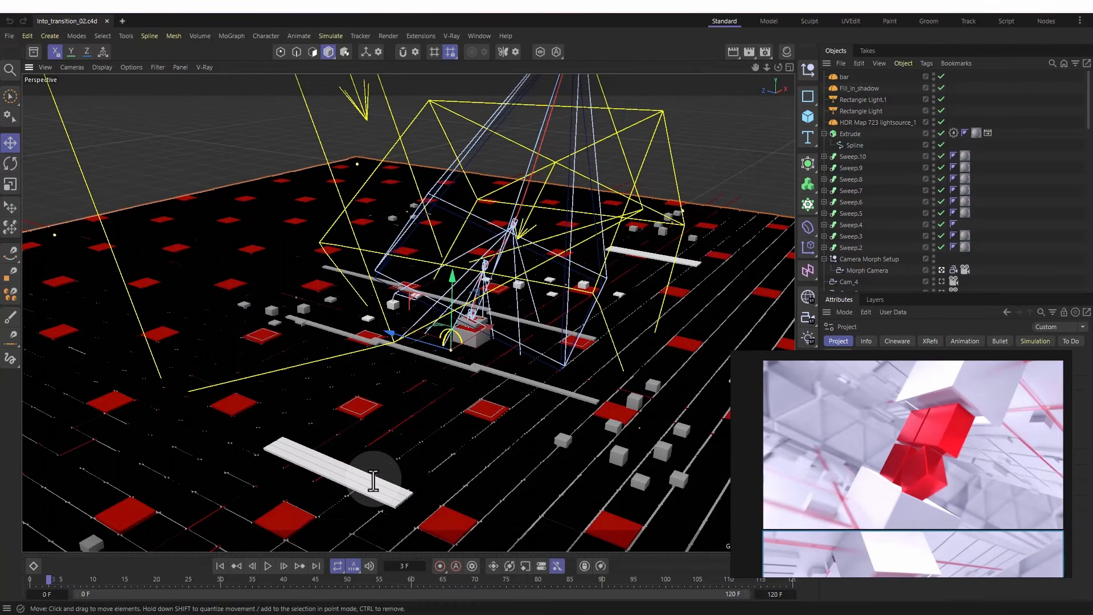
- Delete the two rectangle lights above the floor, Rectangle Light and Rectangle Light.1
alt+drag(399, 340, 501, 299)
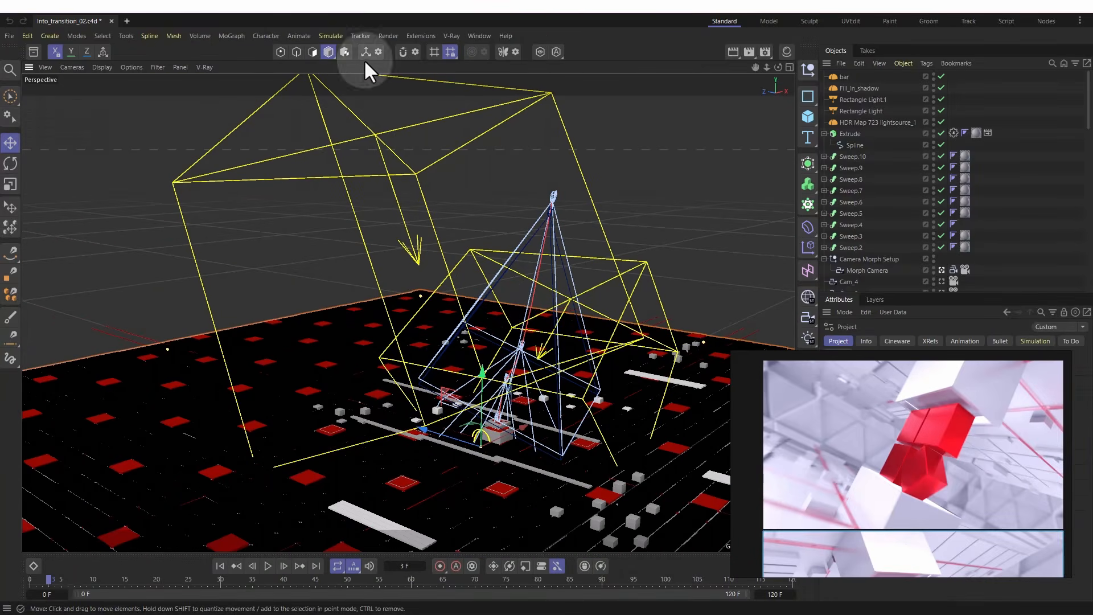
click(409, 166)
key(Delete)
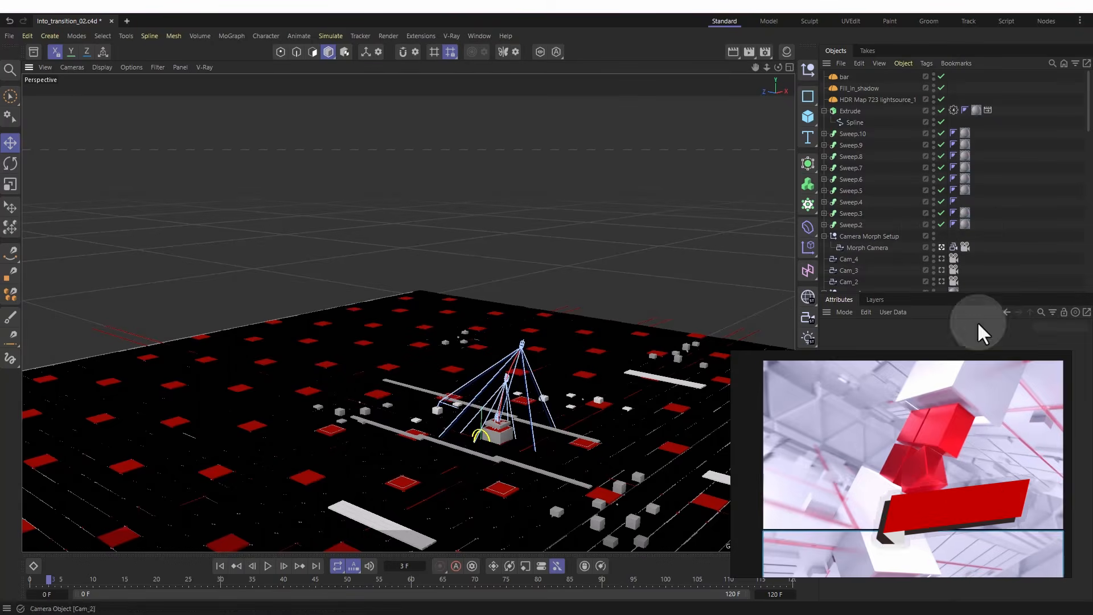
- Delete the Camera Morph Setup with its Morph Camera, plus Cam_4, Cam_3 and Cam_2
scroll(835, 210, down, 4)
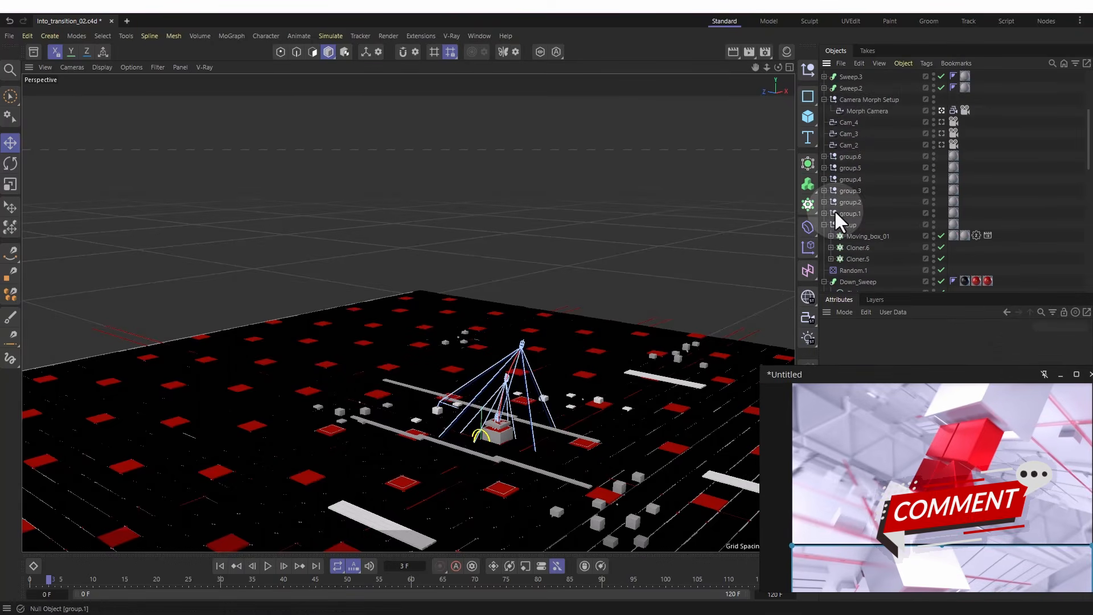
click(858, 100)
shift+click(852, 147)
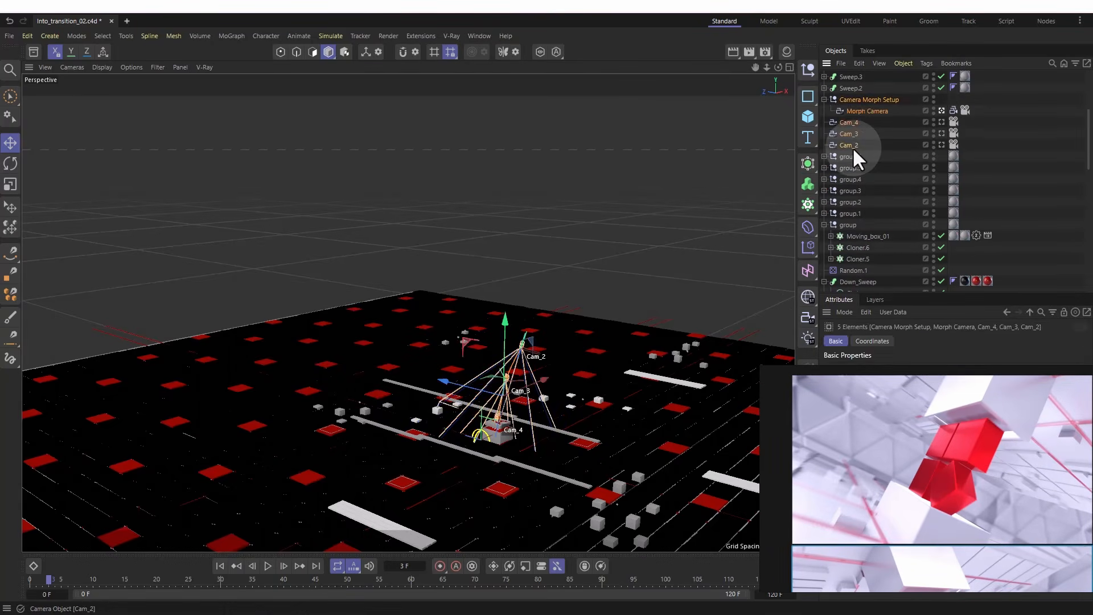
key(Delete)
- Delete the central under_box object and the lid box above it
alt+middle_drag(505, 428, 458, 272)
scroll(457, 273, up, 5)
scroll(456, 273, up, 3)
alt+drag(426, 288, 416, 302)
click(414, 279)
scroll(414, 278, up, 4)
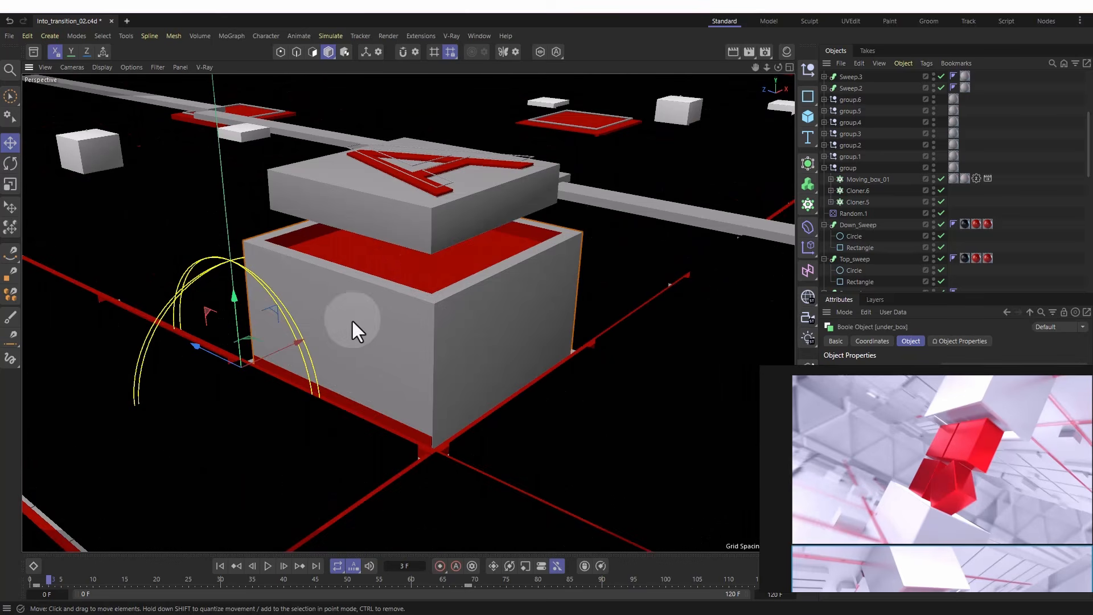
alt+middle_drag(352, 321, 381, 379)
key(Delete)
click(459, 281)
key(Delete)
- Delete the leftover letter A outlines floating above the central red tile
click(447, 236)
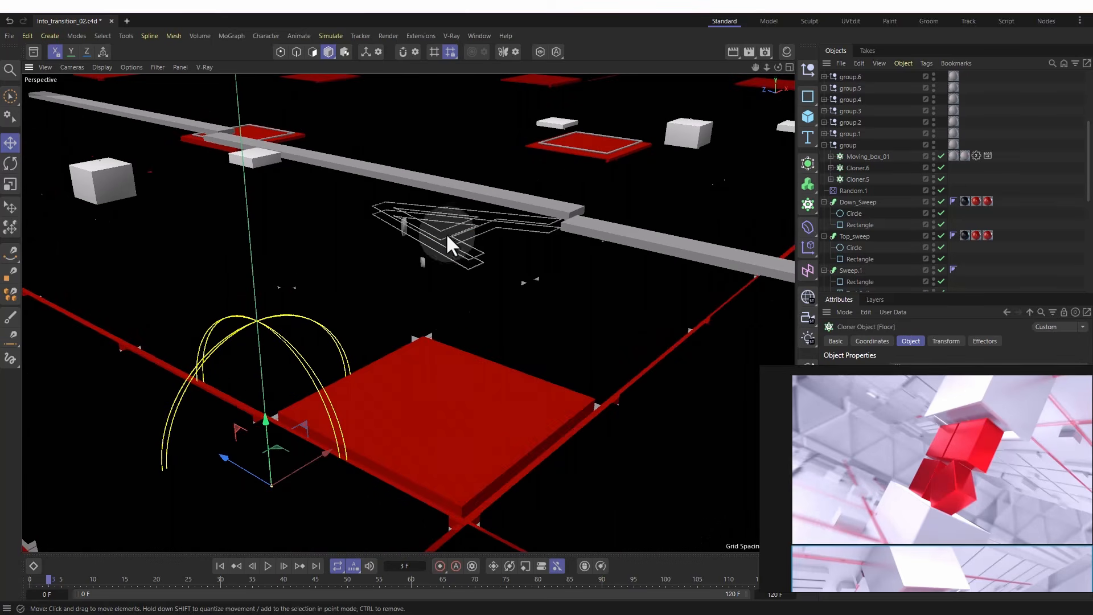
key(Delete)
scroll(446, 233, up, 2)
click(441, 230)
key(Delete)
- Move to frame 80 and delete the Moving_box_01 cloner and the grey square frames around the central tile
alt+drag(279, 117, 251, 408)
scroll(500, 330, down, 6)
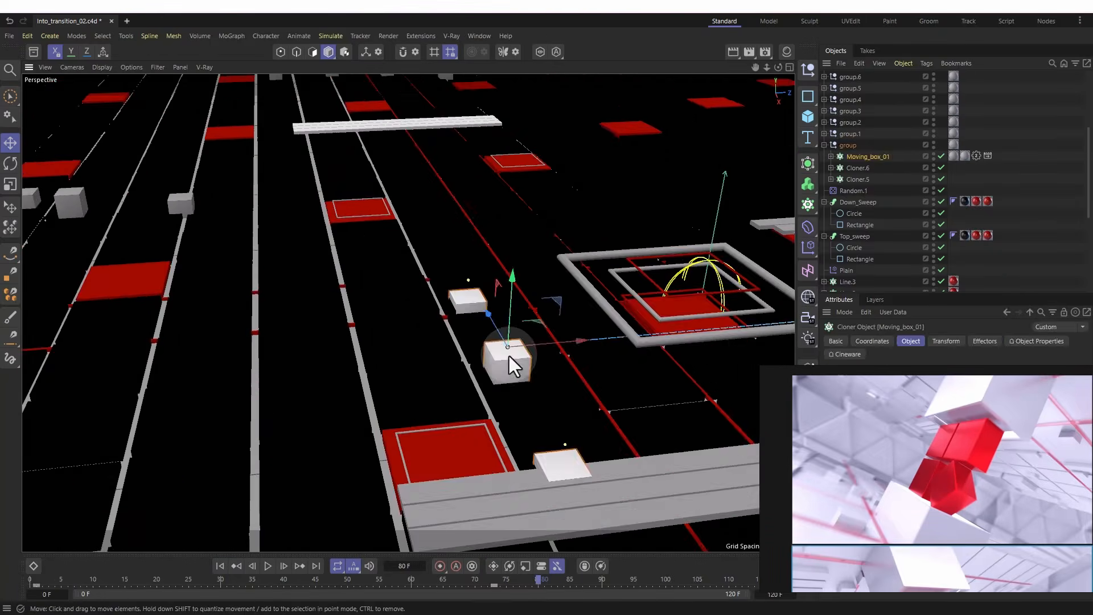
scroll(509, 357, down, 5)
scroll(589, 295, up, 5)
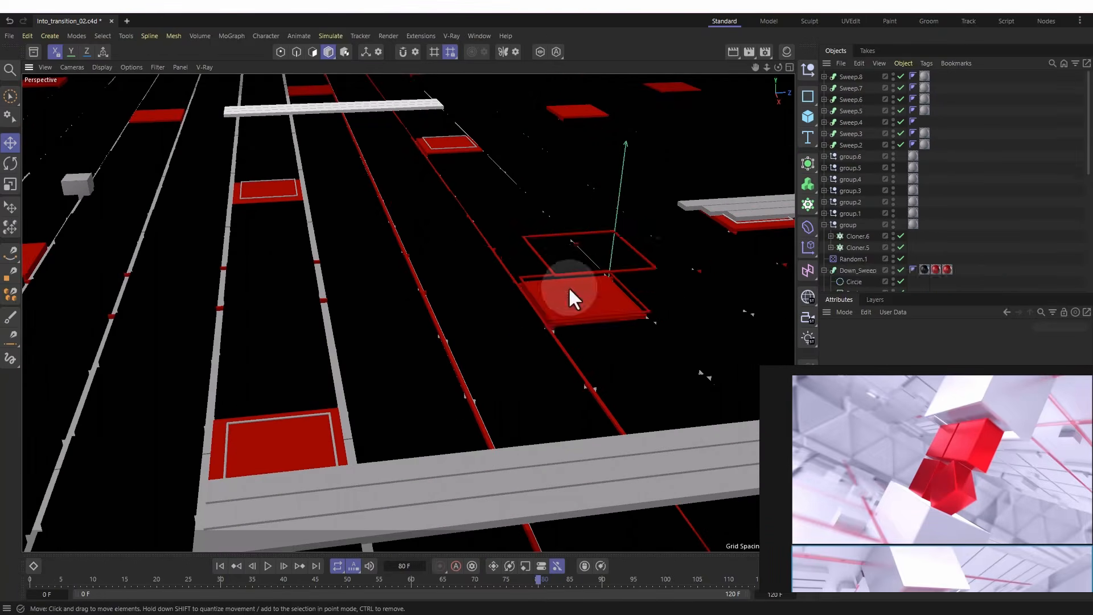
- Delete the red square outlines Down_Sweep and Top_sweep above the central tile
scroll(569, 286, up, 4)
click(538, 343)
key(Delete)
click(566, 261)
key(Delete)
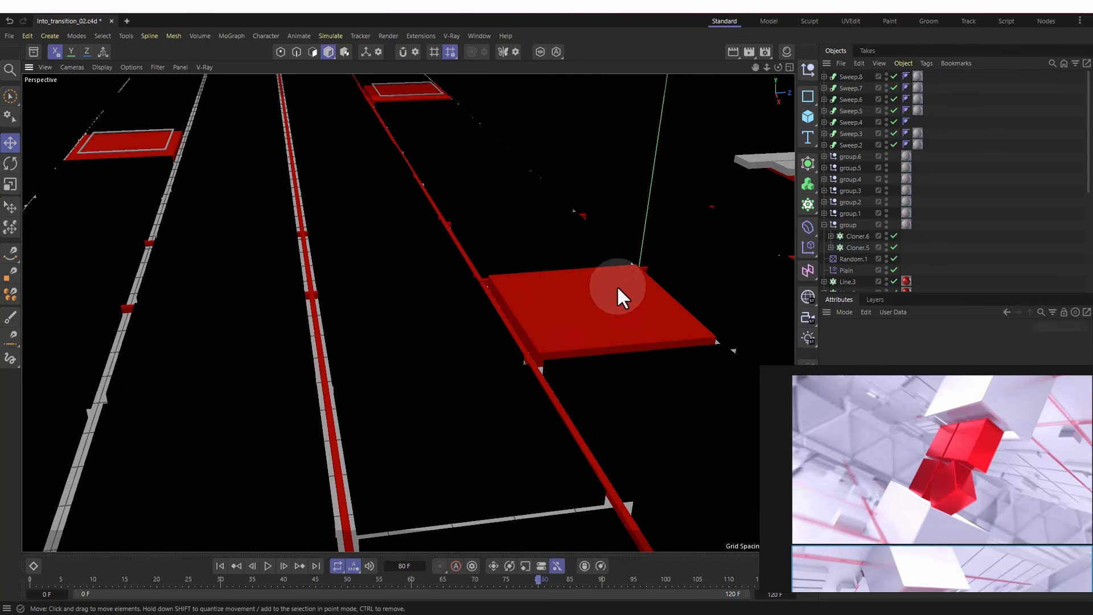
- Turn off material display in the perspective viewport so the floor shows in plain shading, and save the scene
alt+right_drag(618, 287, 376, 302)
alt+drag(520, 329, 438, 311)
alt+right_drag(515, 309, 417, 326)
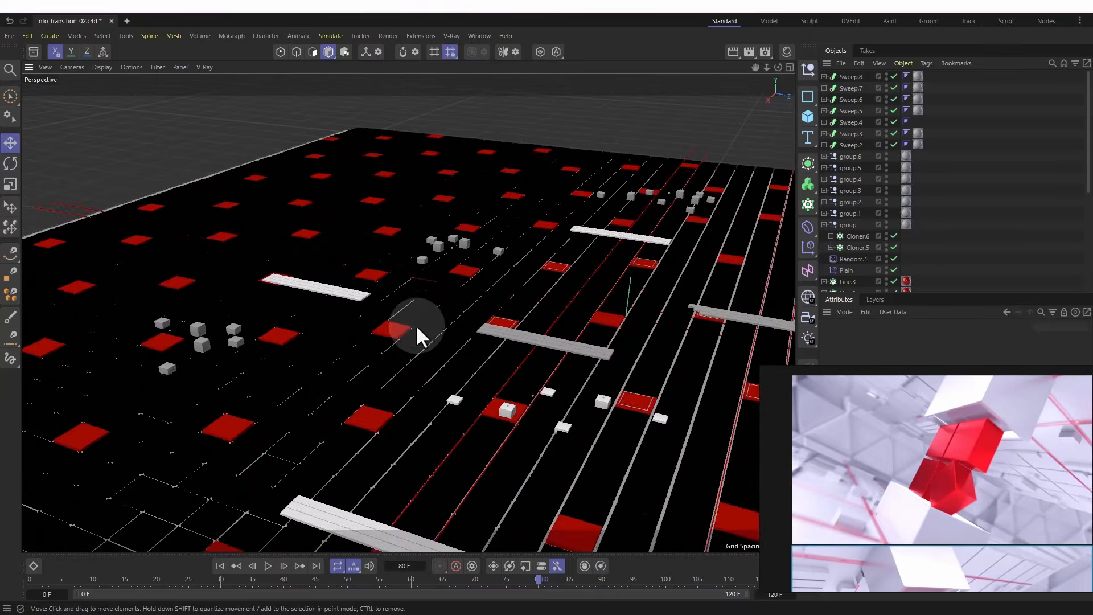
mouse_move(416, 325)
alt+mouse_down()
mouse_move(463, 329)
mouse_move(501, 290)
mouse_move(450, 301)
mouse_move(500, 285)
mouse_move(429, 353)
mouse_move(434, 323)
alt+mouse_up()
mouse_move(434, 323)
alt+right_down()
mouse_move(574, 294)
mouse_move(444, 341)
alt+right_up()
alt+drag(444, 341, 590, 385)
alt+drag(531, 357, 372, 375)
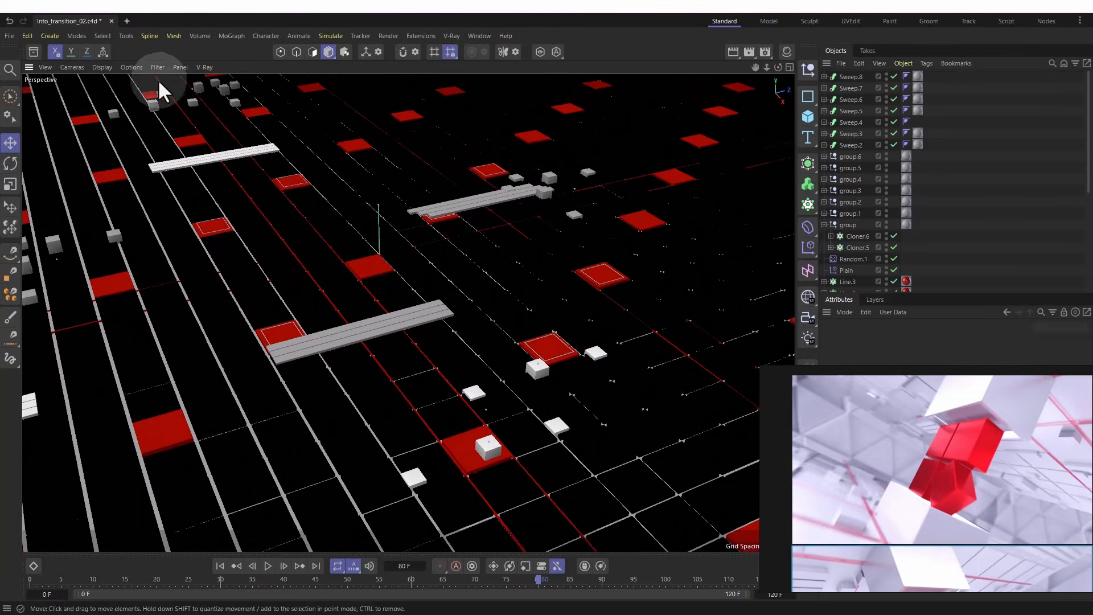
click(135, 66)
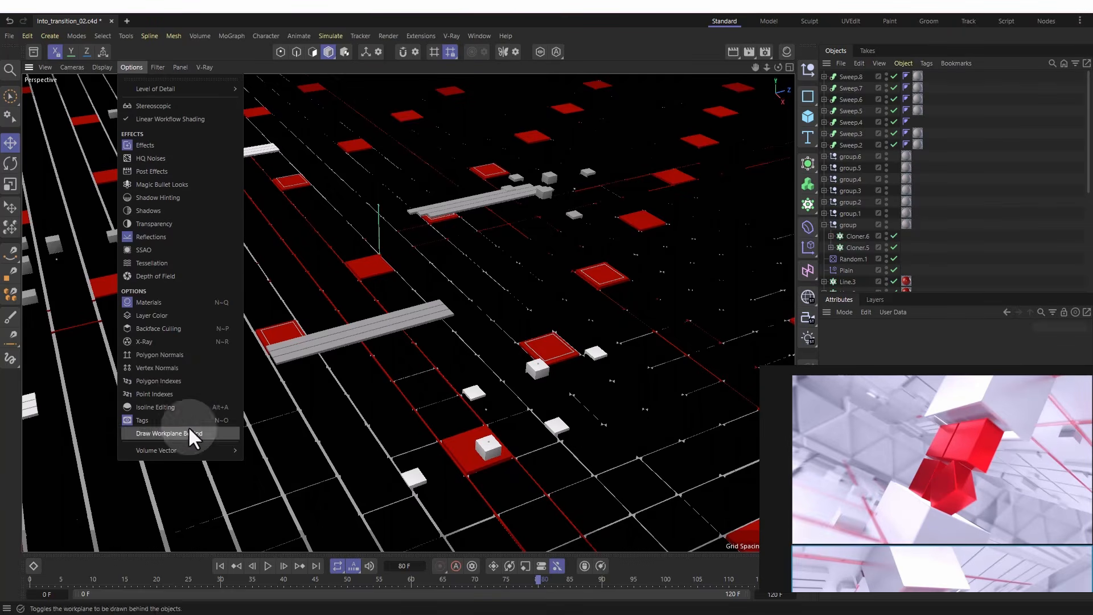
click(174, 303)
alt+drag(174, 303, 490, 307)
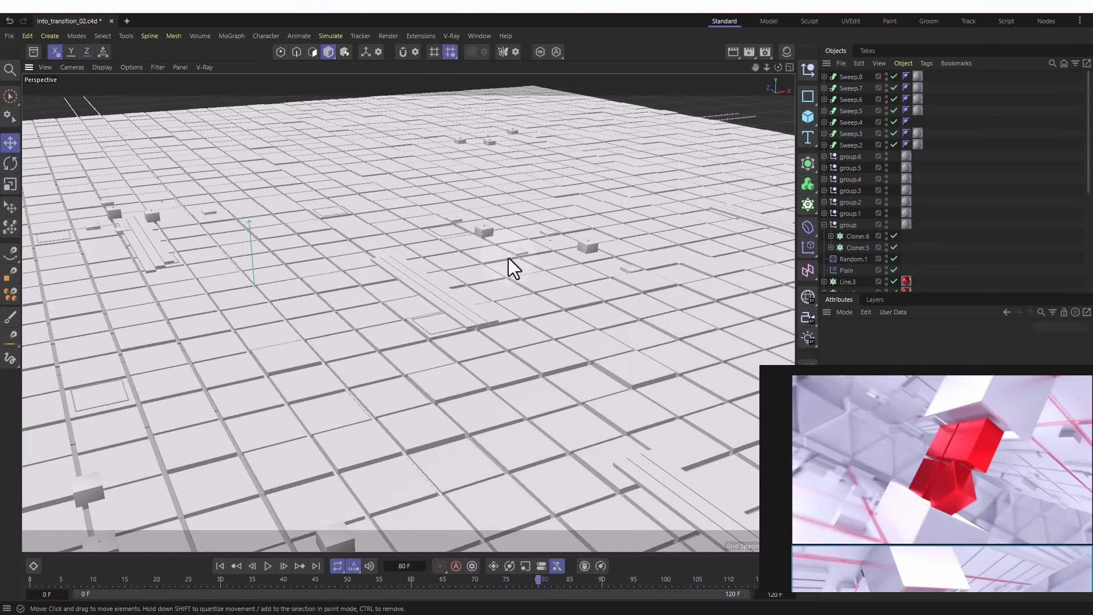
alt+right_drag(508, 258, 353, 306)
key(ctrl+s)
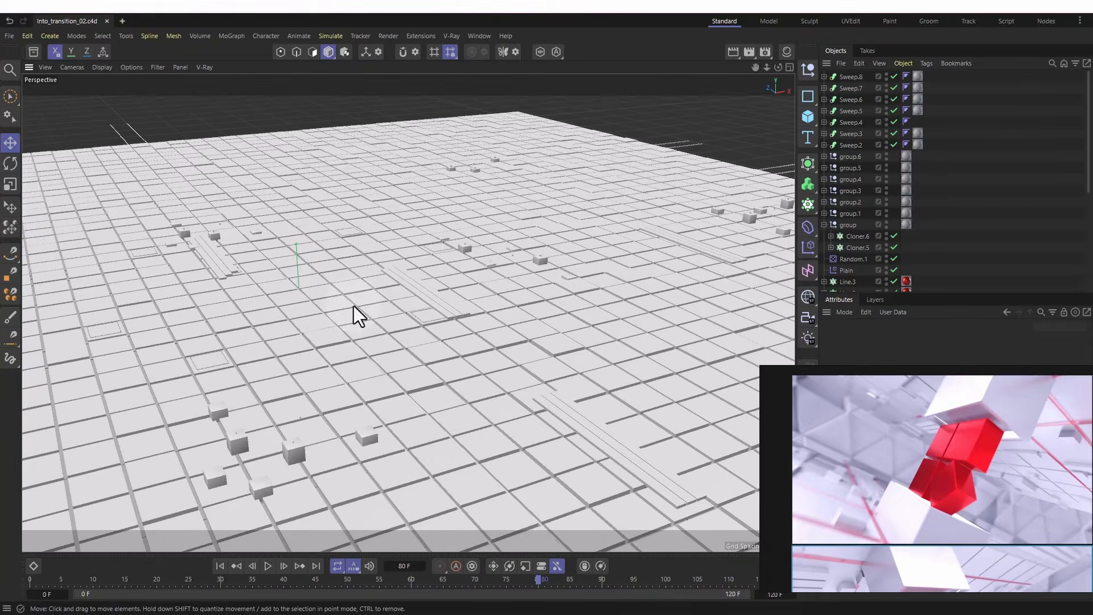
- Switch to the Right view and group all scene objects under a single null
middle_click(487, 251)
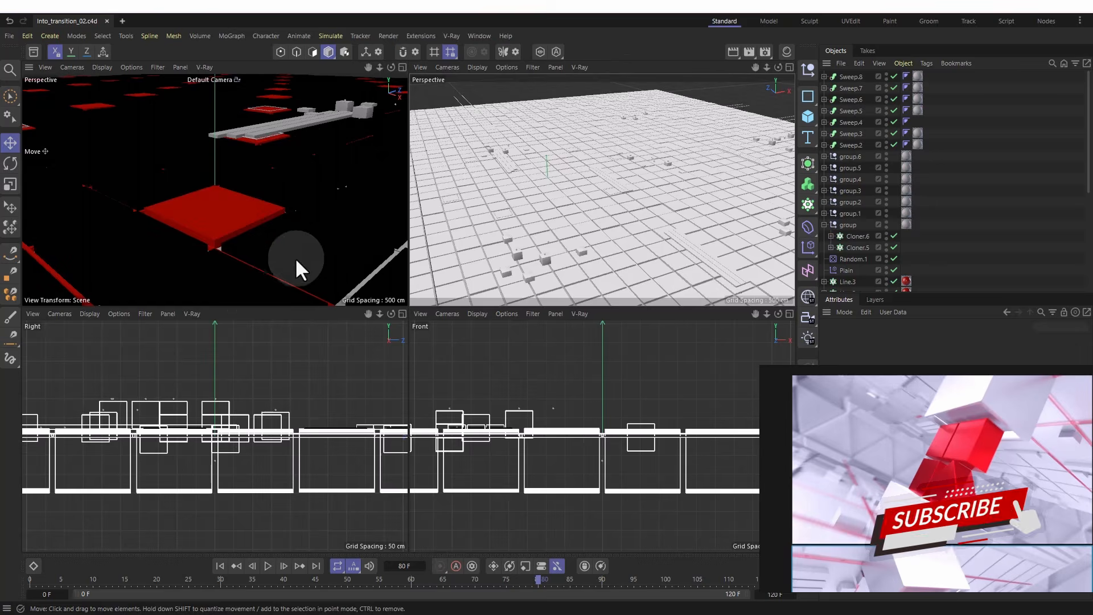
key(F3)
scroll(872, 255, down, 5)
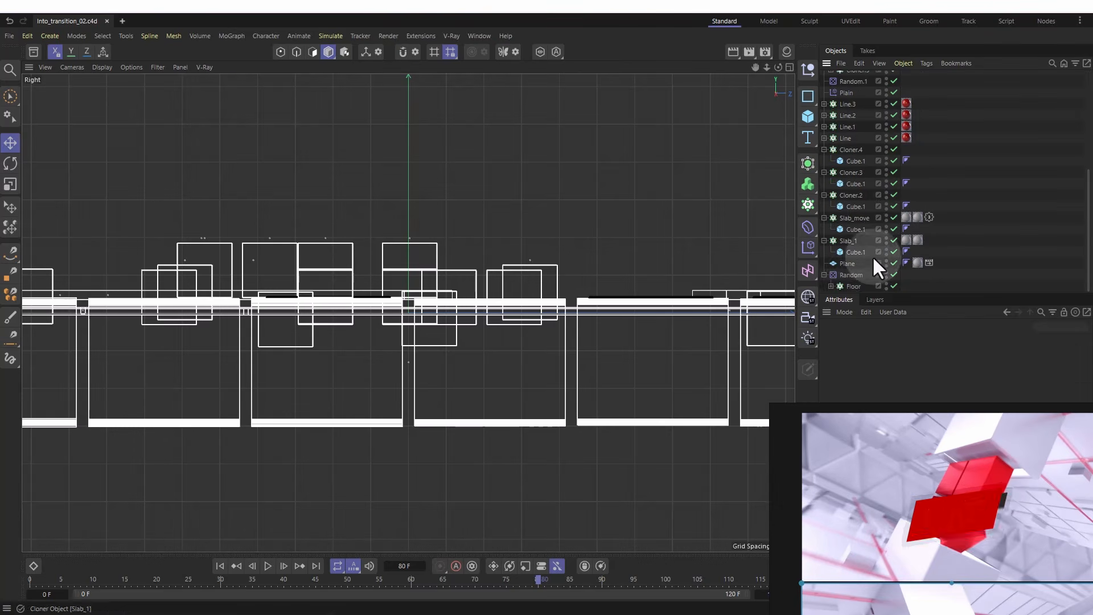
click(849, 285)
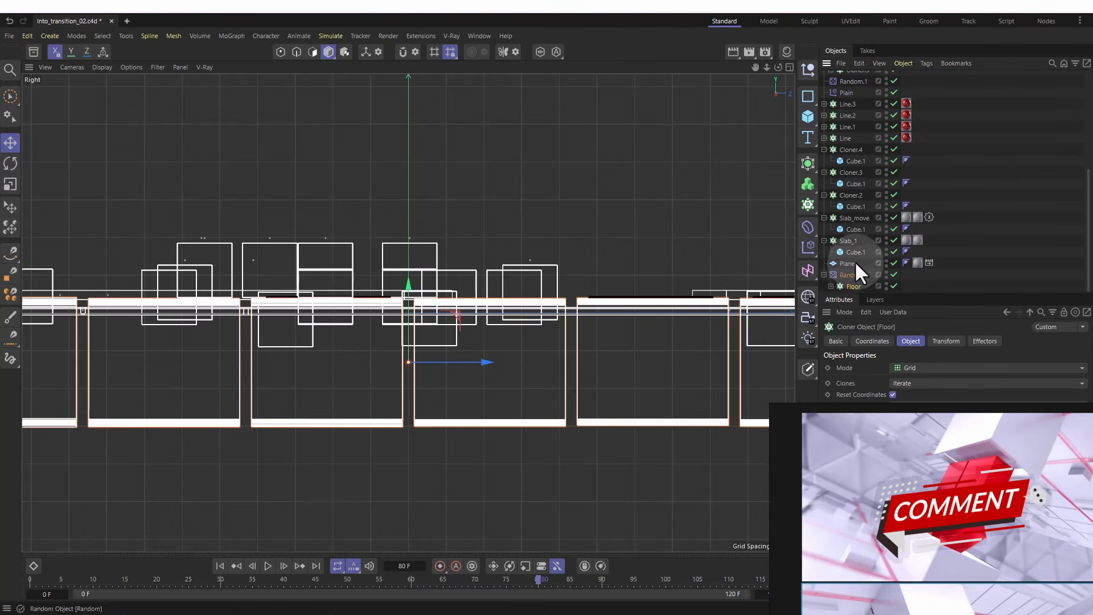
scroll(856, 251, up, 5)
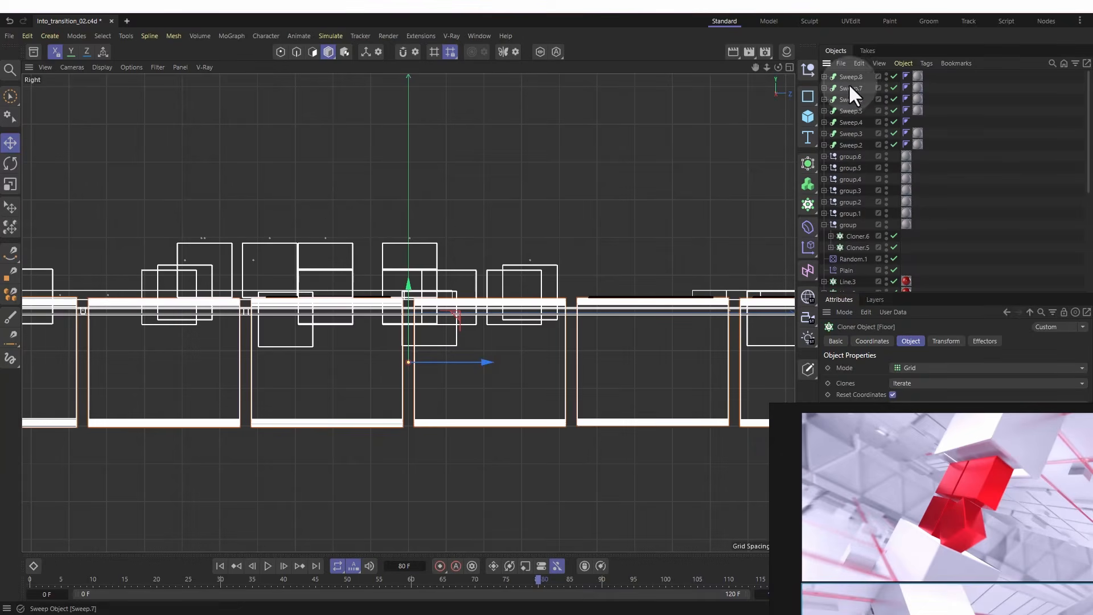
key(ctrl+a)
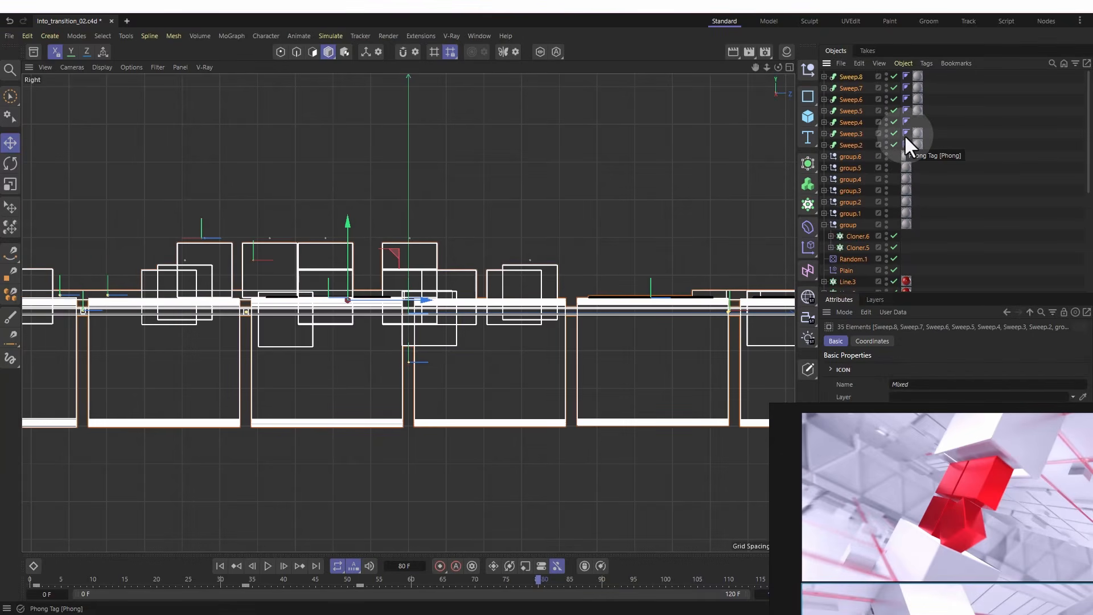
key(alt+g)
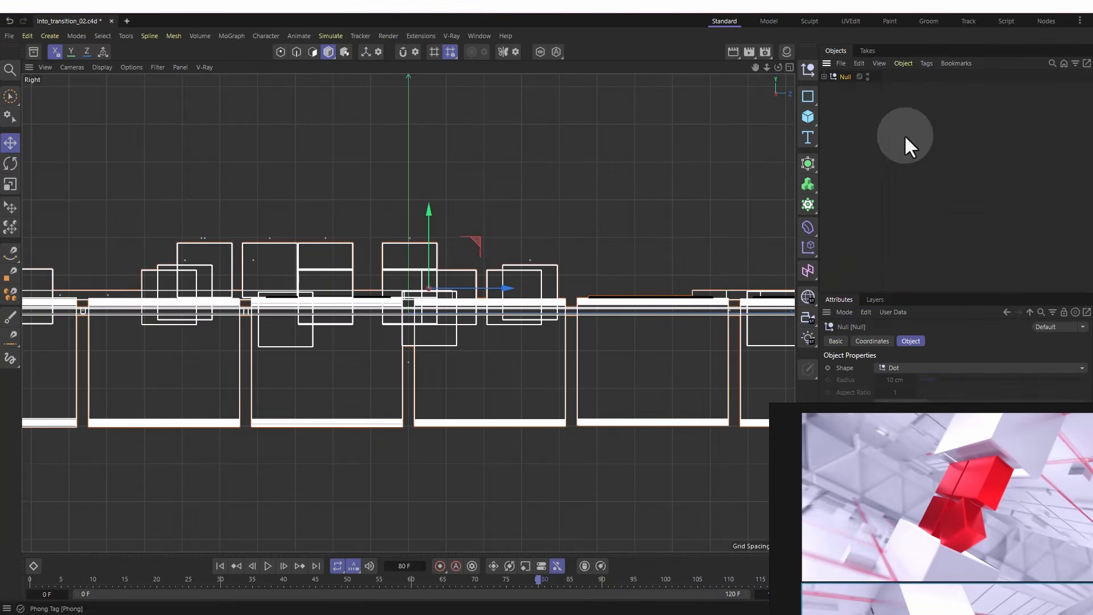
- Rename the new group null Floor_down and frame the whole floor in the Right view
double_click(849, 76)
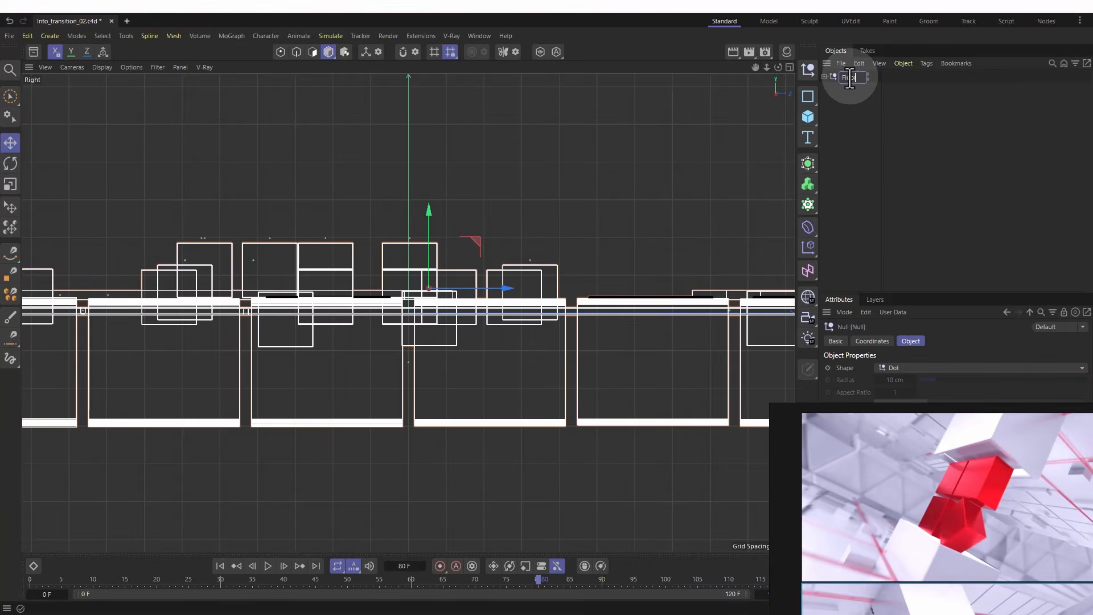
text(Floor_down)
key(Return)
key(h)
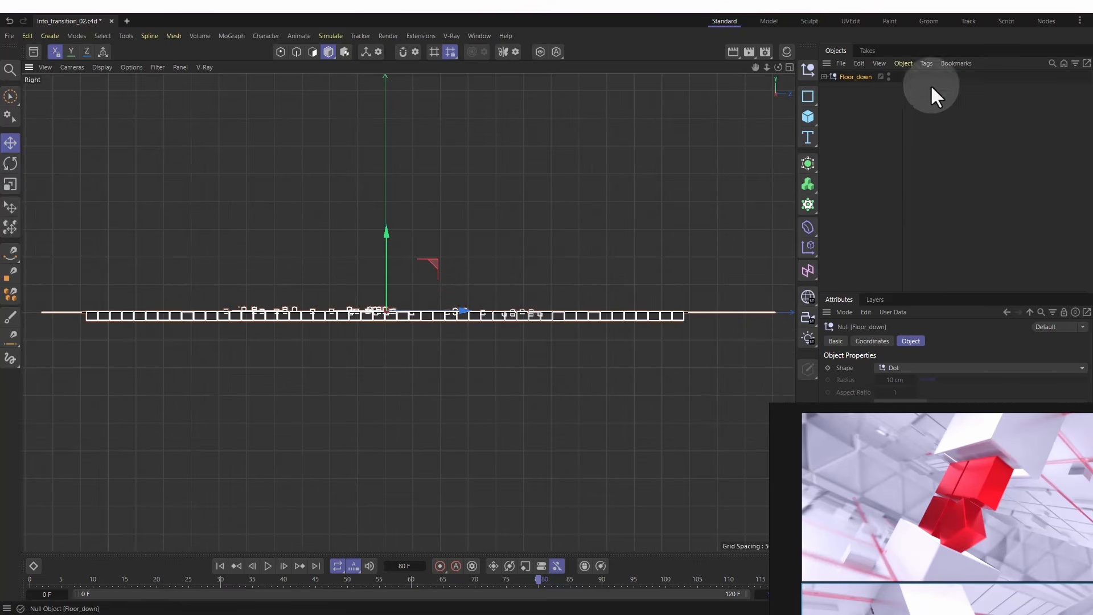
- Duplicate the Floor_down group and rename the copy Floor_top
click(875, 103)
click(854, 76)
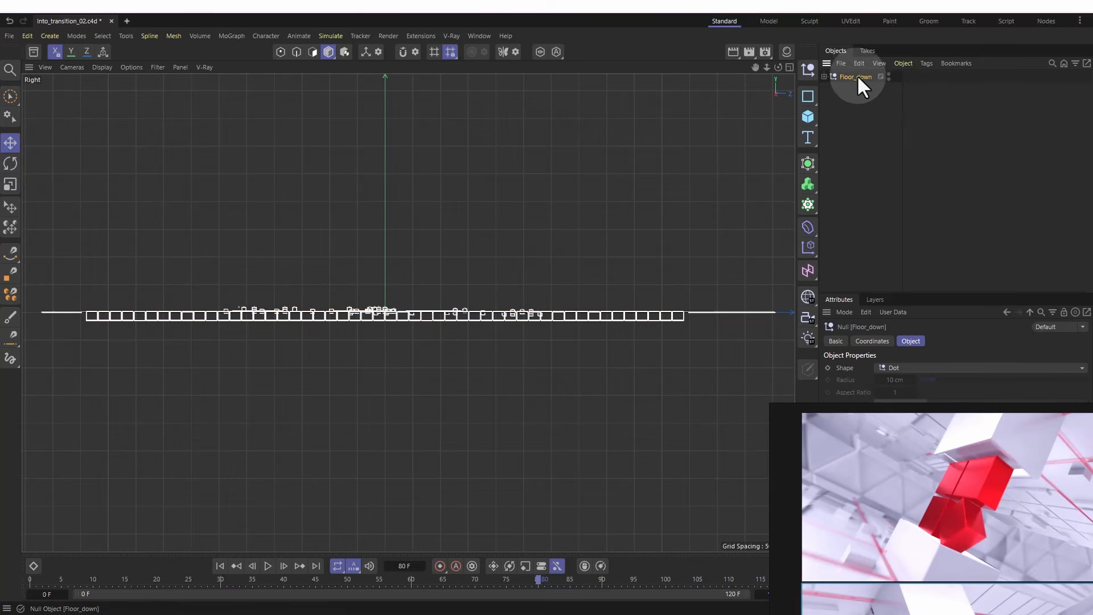
drag(848, 78, 846, 72)
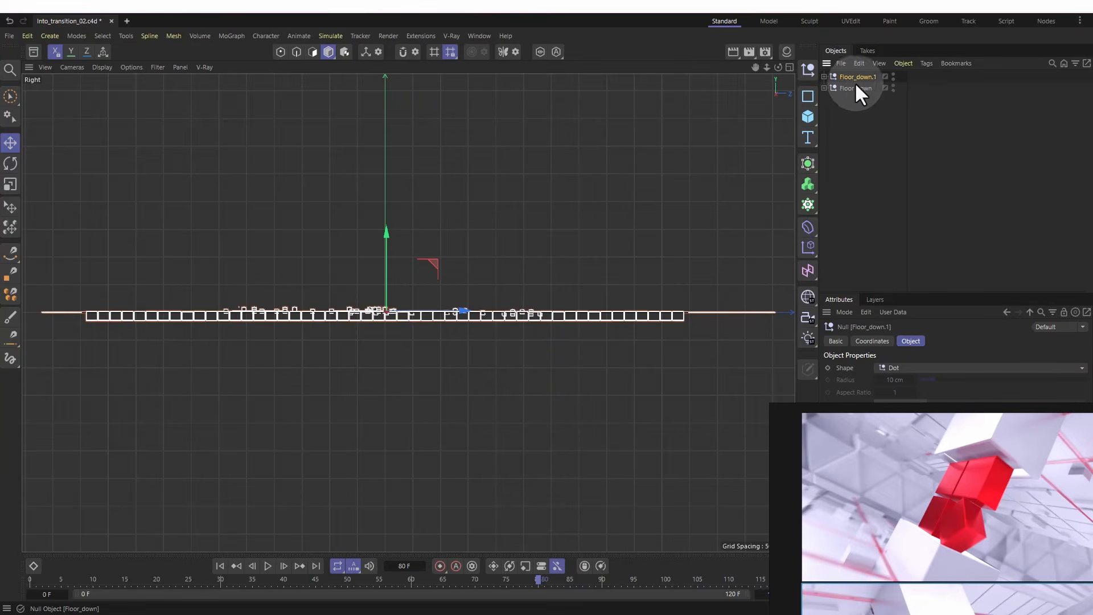
double_click(860, 77)
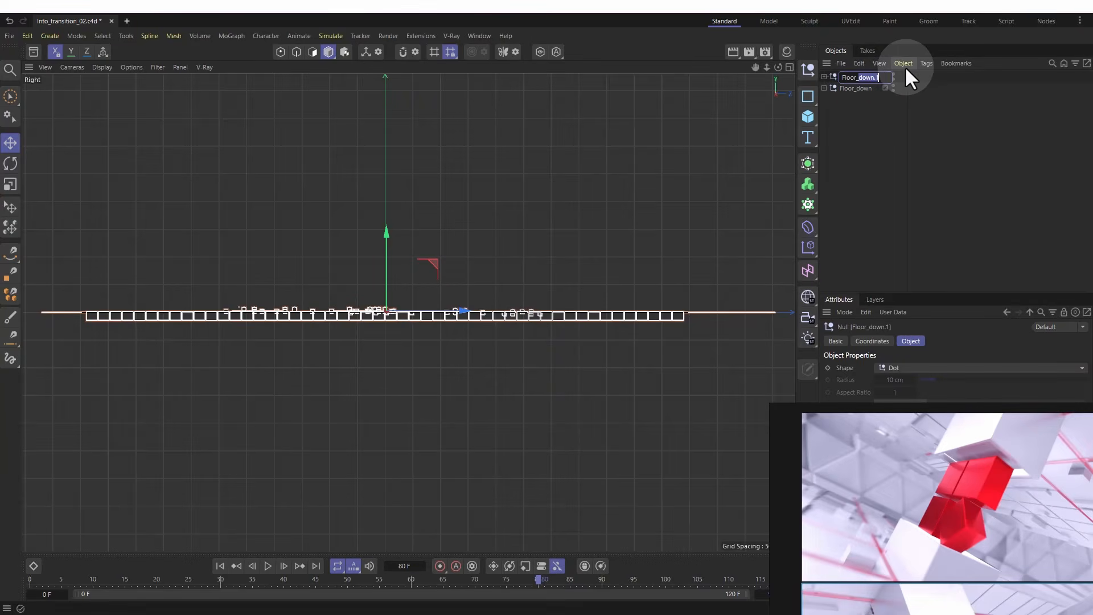
text(top)
key(Return)
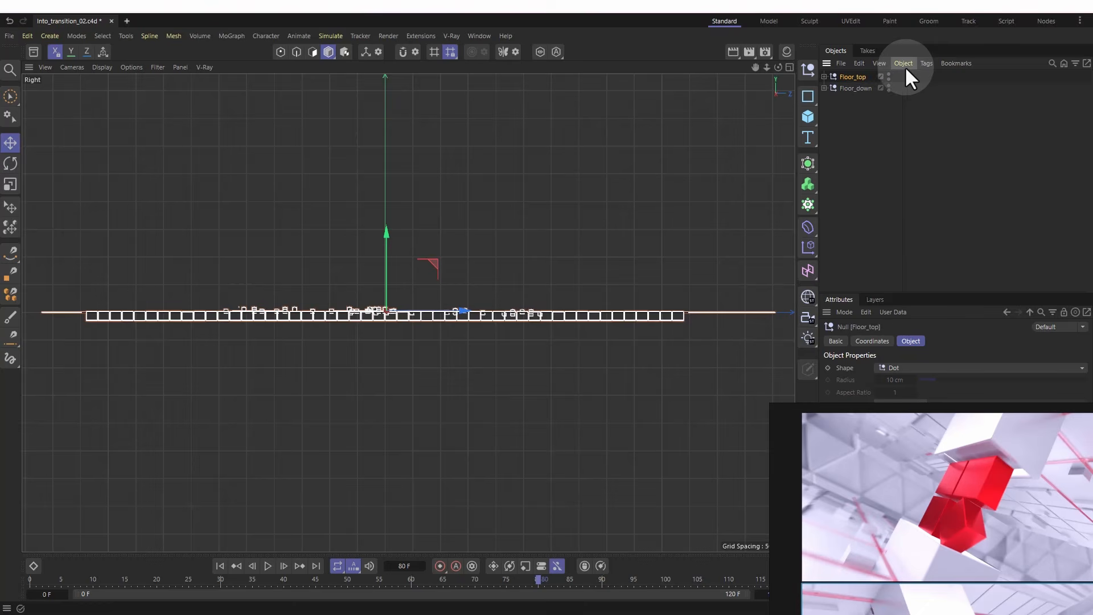
- Move Floor_top straight up above Floor_down to a Y position of about 2336 cm
right_drag(962, 473, 955, 589)
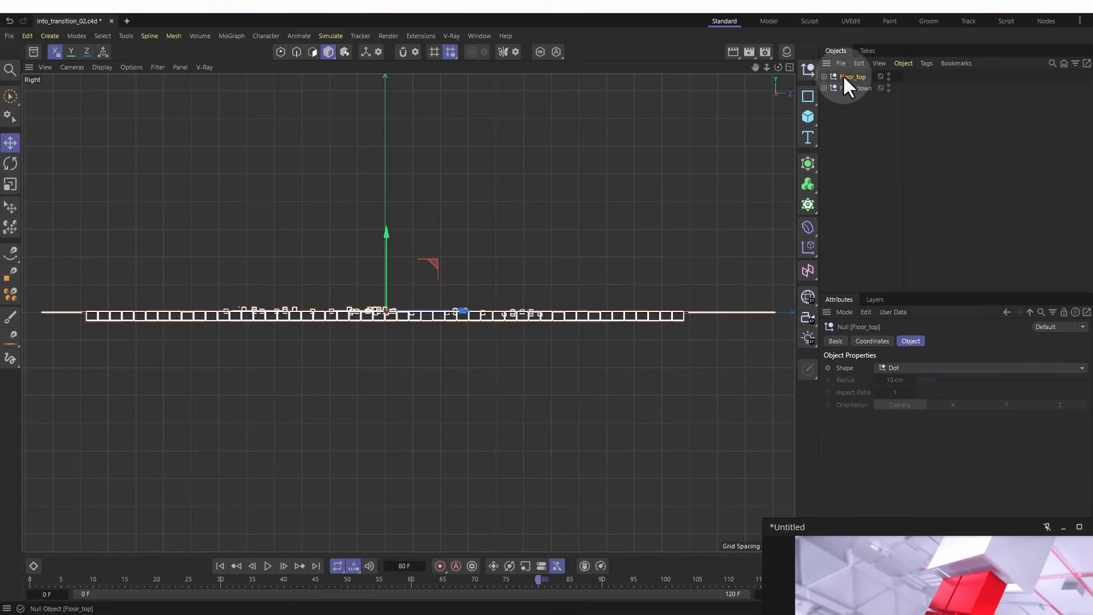
click(852, 132)
click(855, 77)
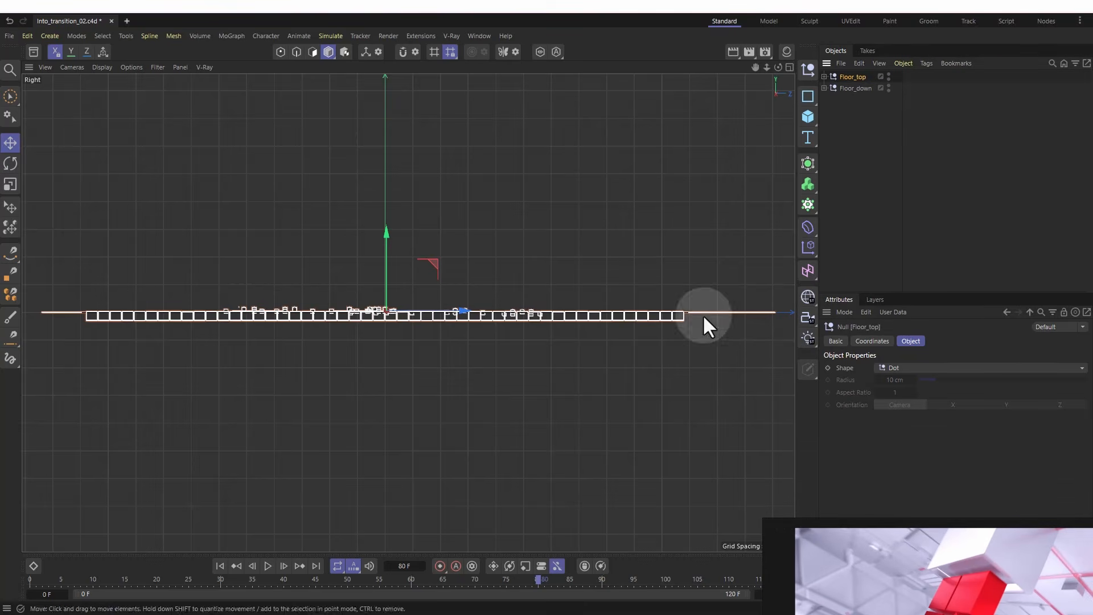
click(872, 341)
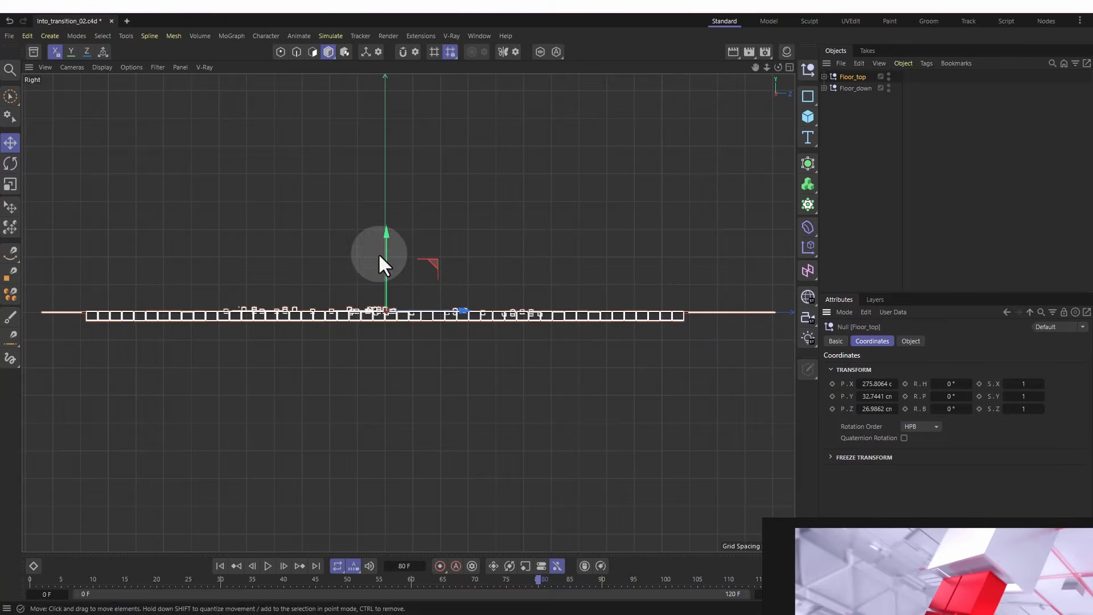
drag(386, 238, 408, 108)
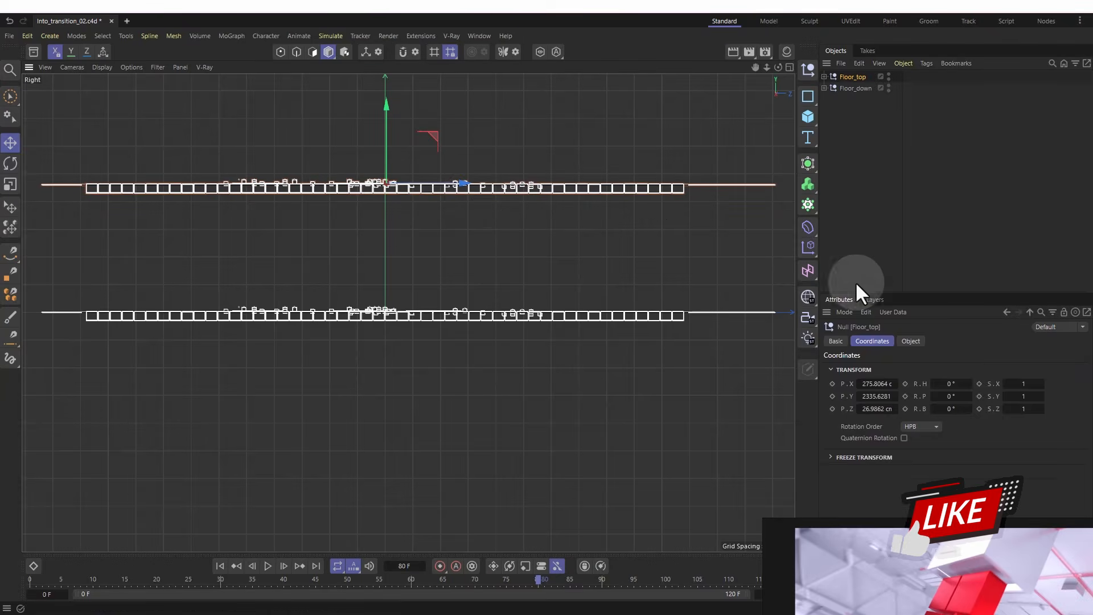
- Set Floor_top's pitch rotation to 180° and return to the perspective view
key(r)
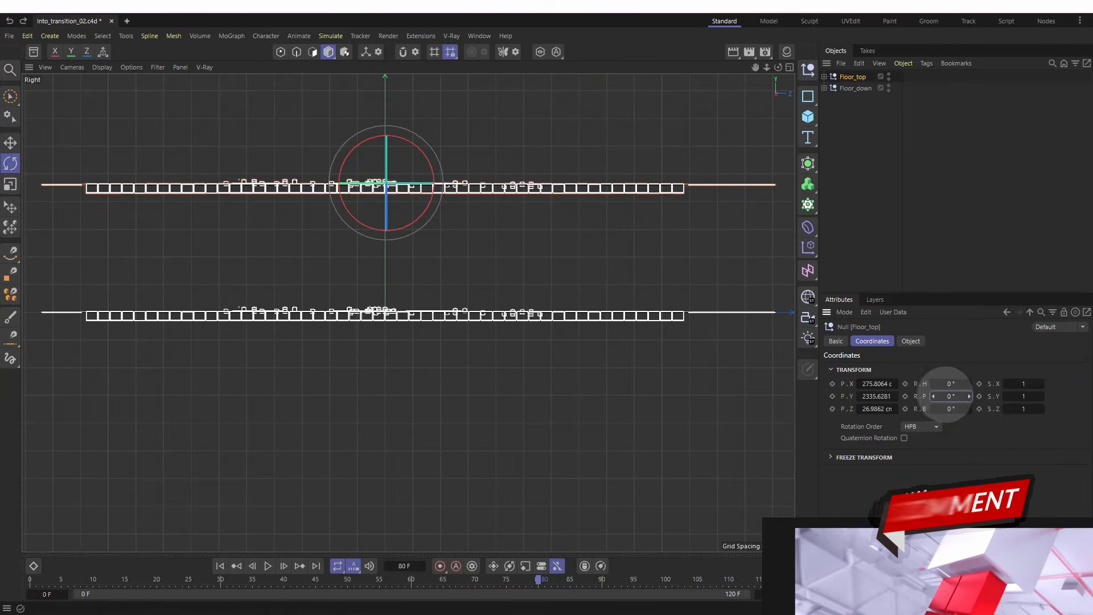
drag(946, 396, 948, 397)
click(955, 397)
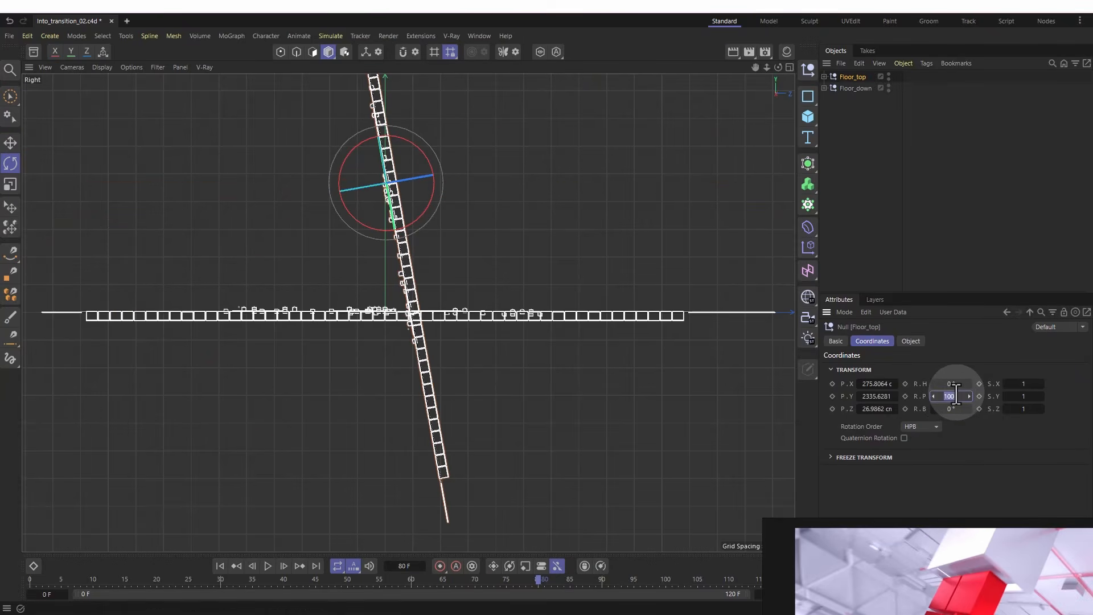
key(Return)
middle_click(552, 247)
middle_click(376, 228)
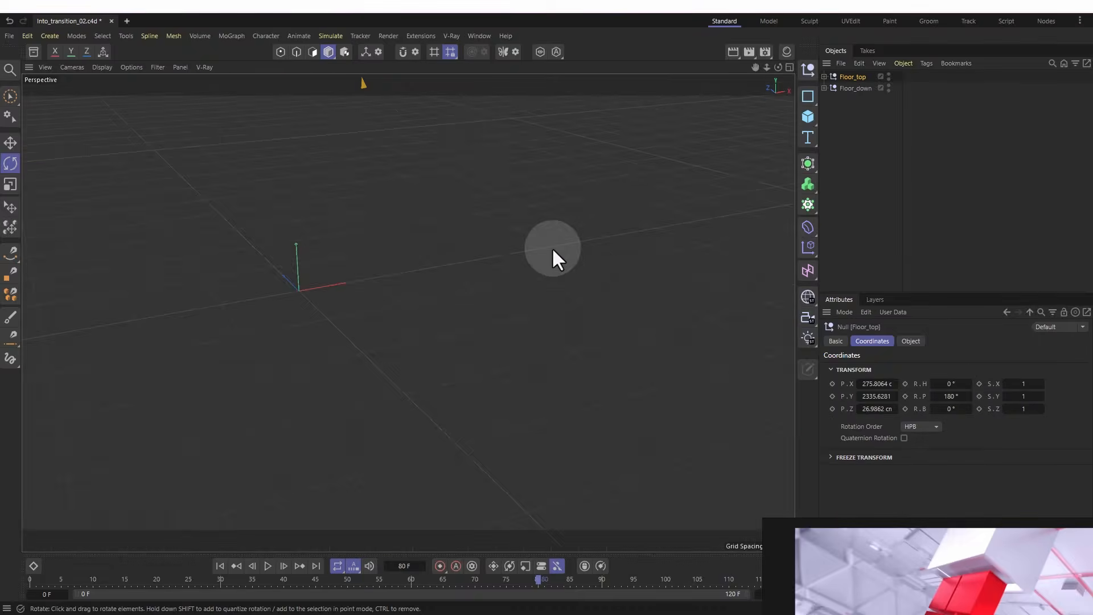
- Compare the gap between the floors with the reference image and lower Floor_top slightly in the Right view
scroll(513, 307, down, 5)
alt+drag(513, 306, 520, 326)
key(e)
alt+right_drag(590, 336, 647, 375)
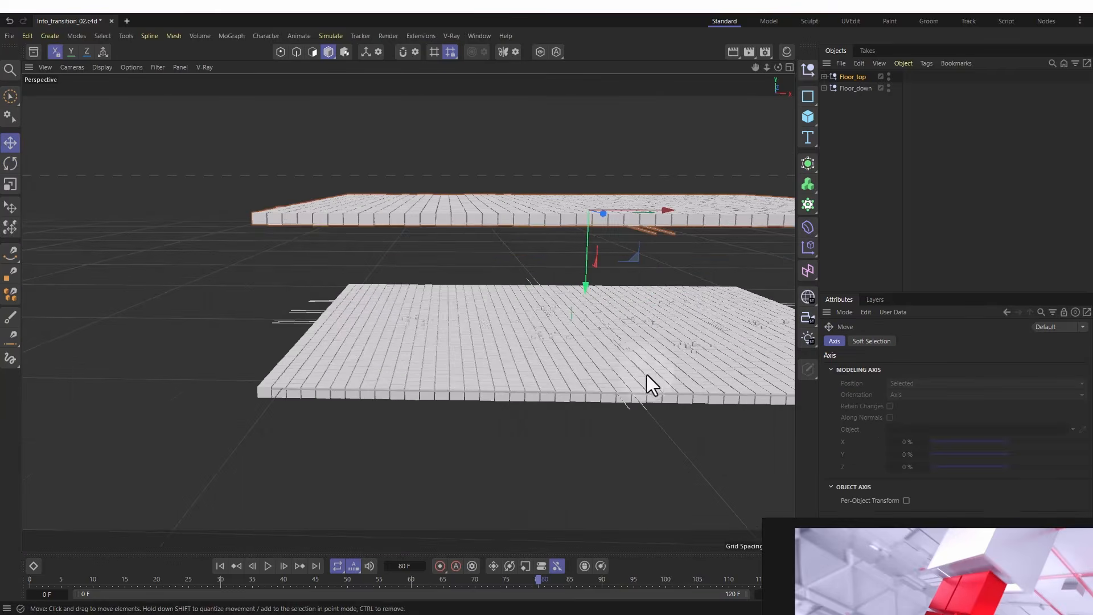
right_drag(989, 585, 986, 416)
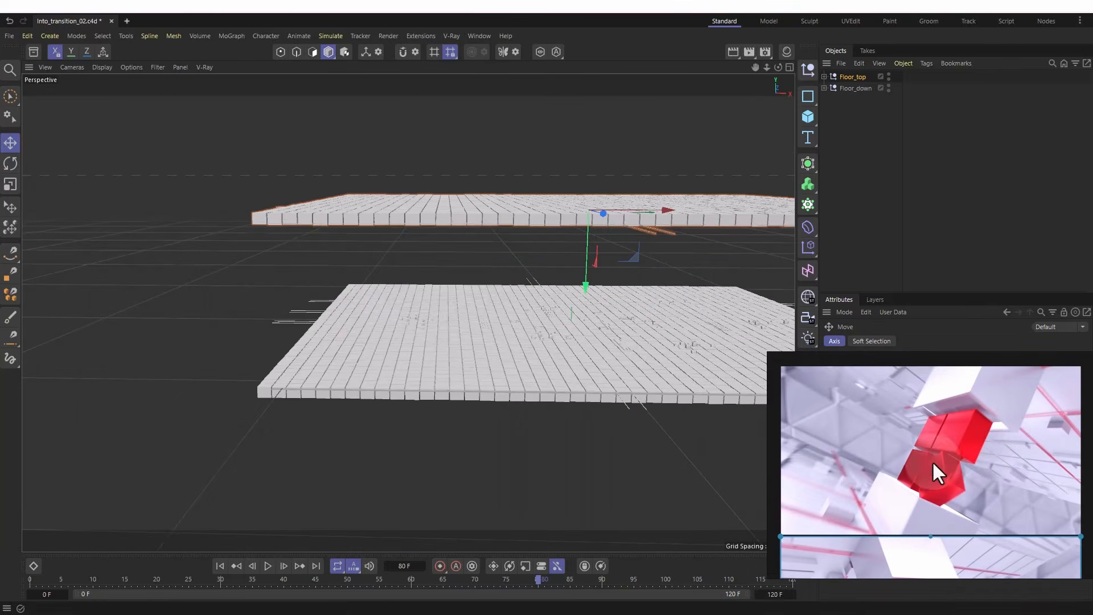
scroll(954, 474, down, 2)
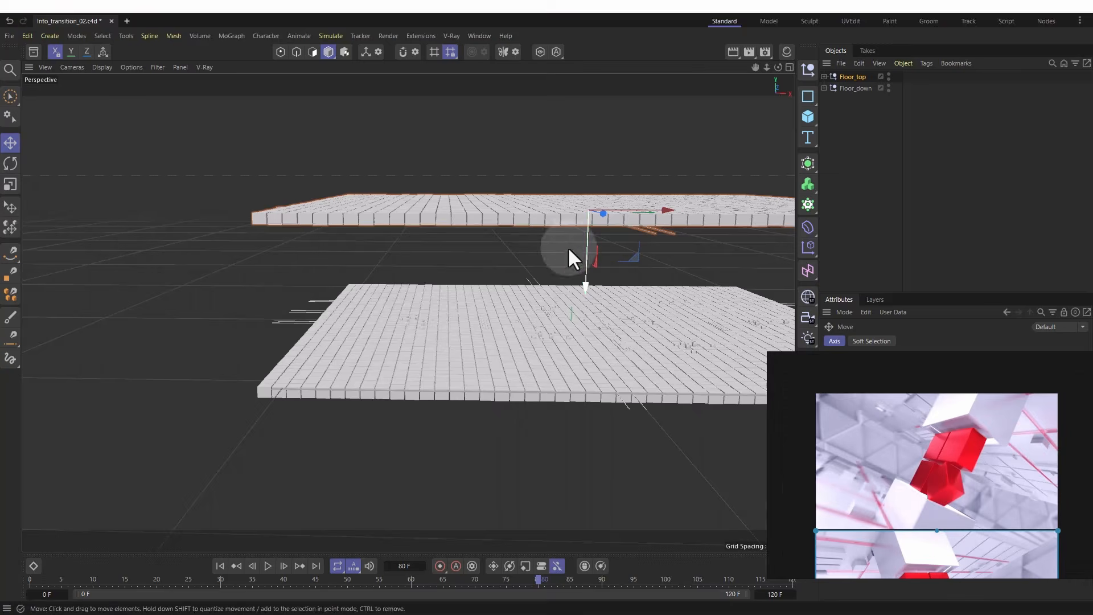
alt+right_drag(555, 280, 504, 284)
middle_click(496, 285)
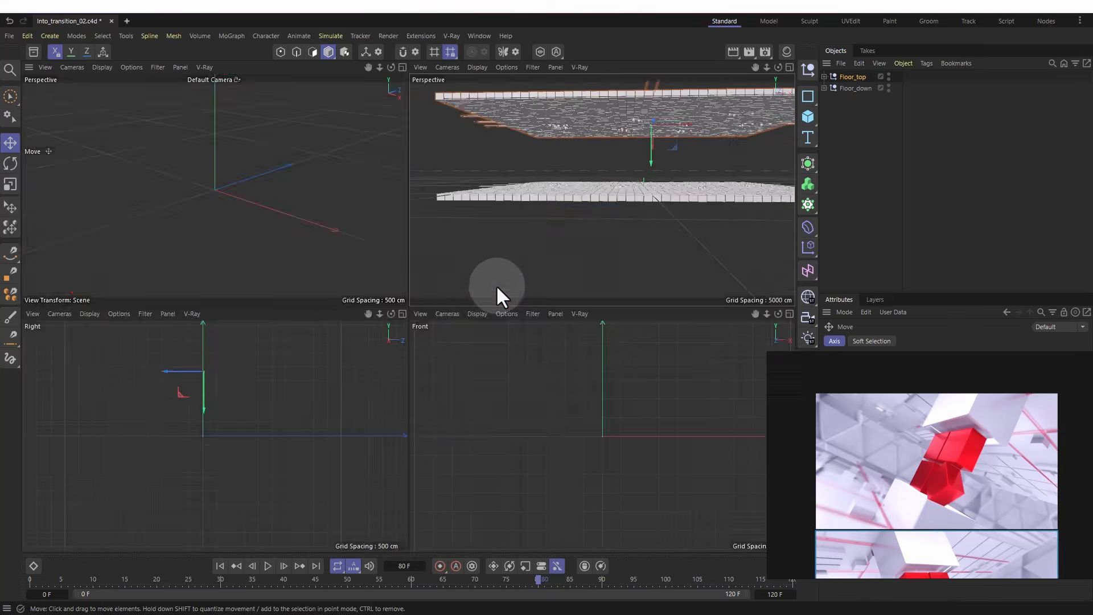
middle_click(321, 369)
drag(379, 257, 388, 278)
middle_click(388, 278)
middle_click(464, 235)
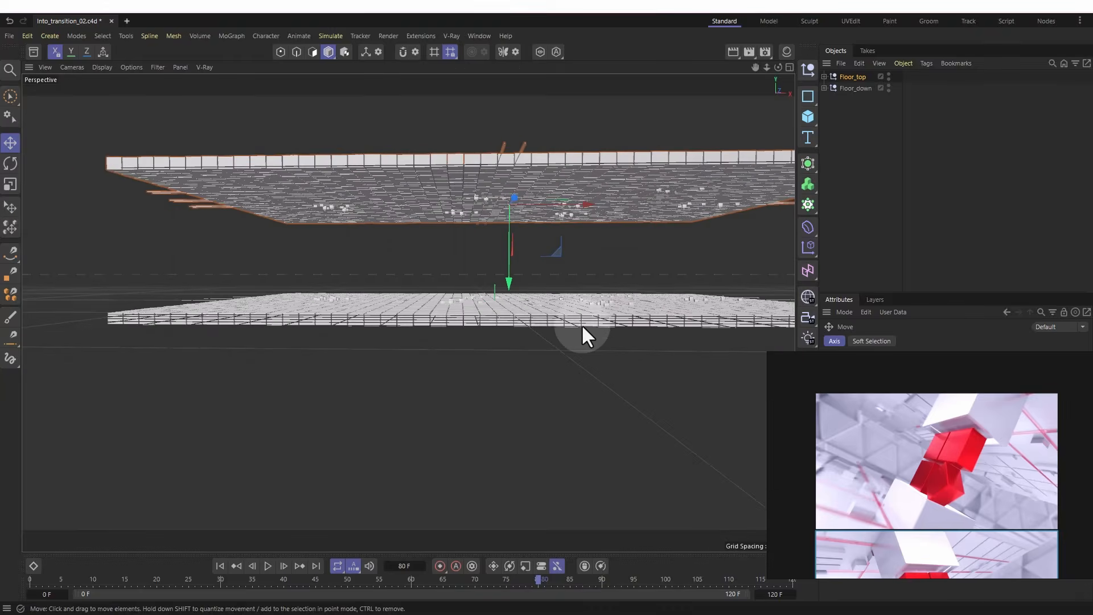
- Frame the space between both floors in perspective and switch the viewport to Gouraud shading with lines
alt+drag(507, 336, 479, 242)
scroll(551, 271, up, 5)
alt+drag(480, 241, 473, 237)
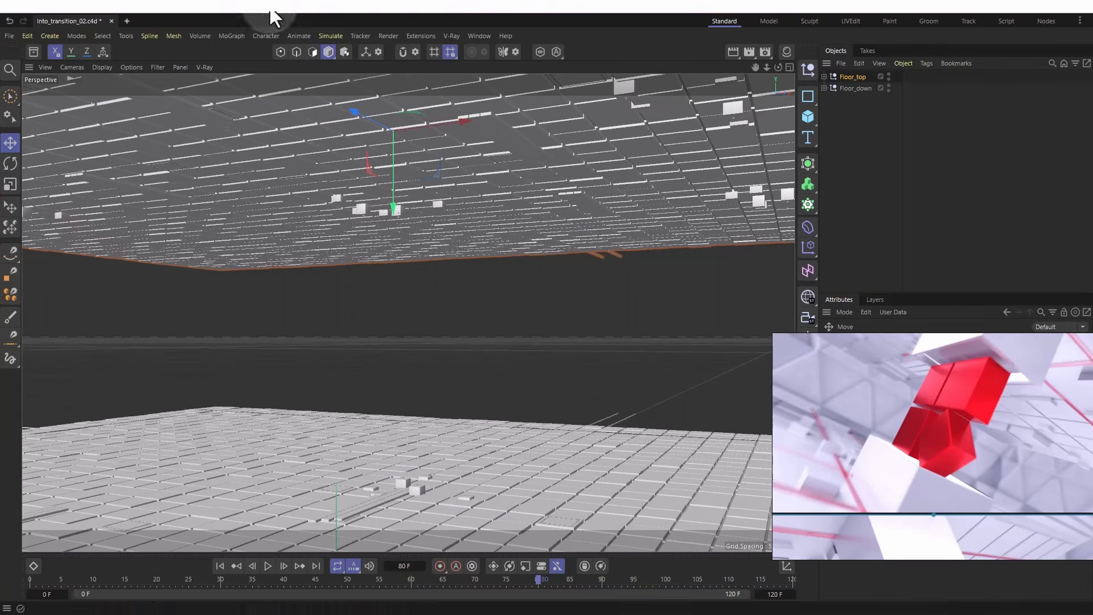
alt+drag(457, 363, 430, 343)
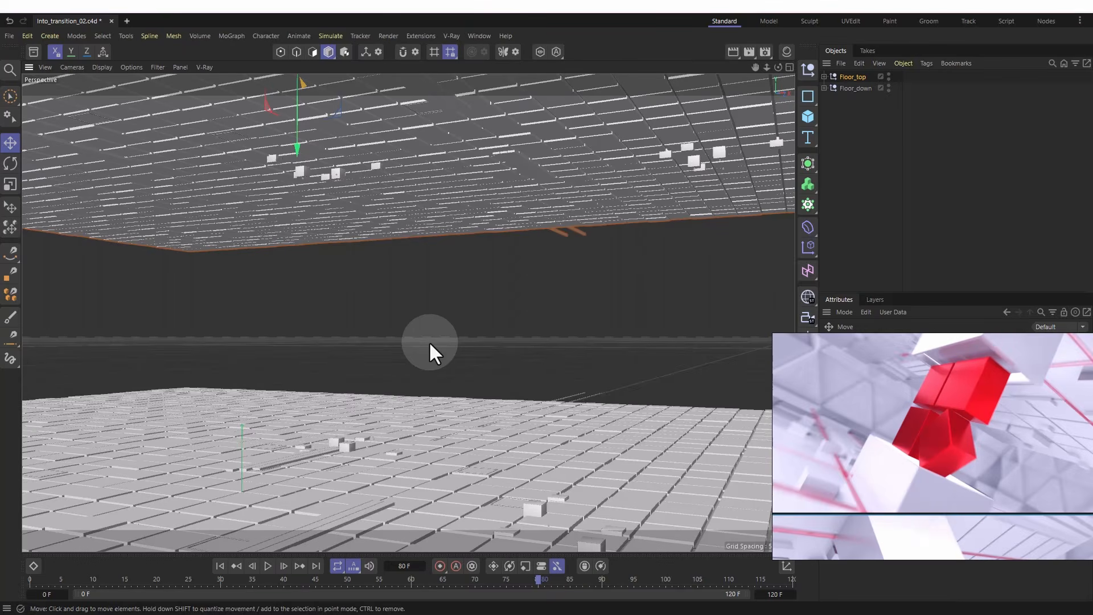
key(n)
key(b)
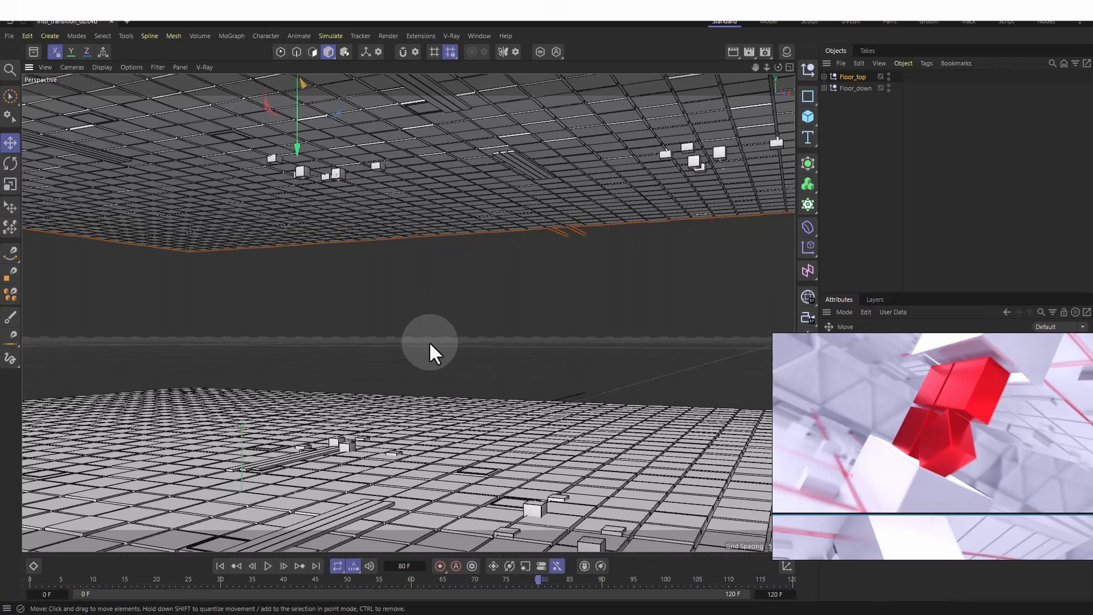
- Select the Floor cloner inside Floor_top and inspect the upper floor's tiles and the space beneath it
alt+drag(420, 348, 452, 420)
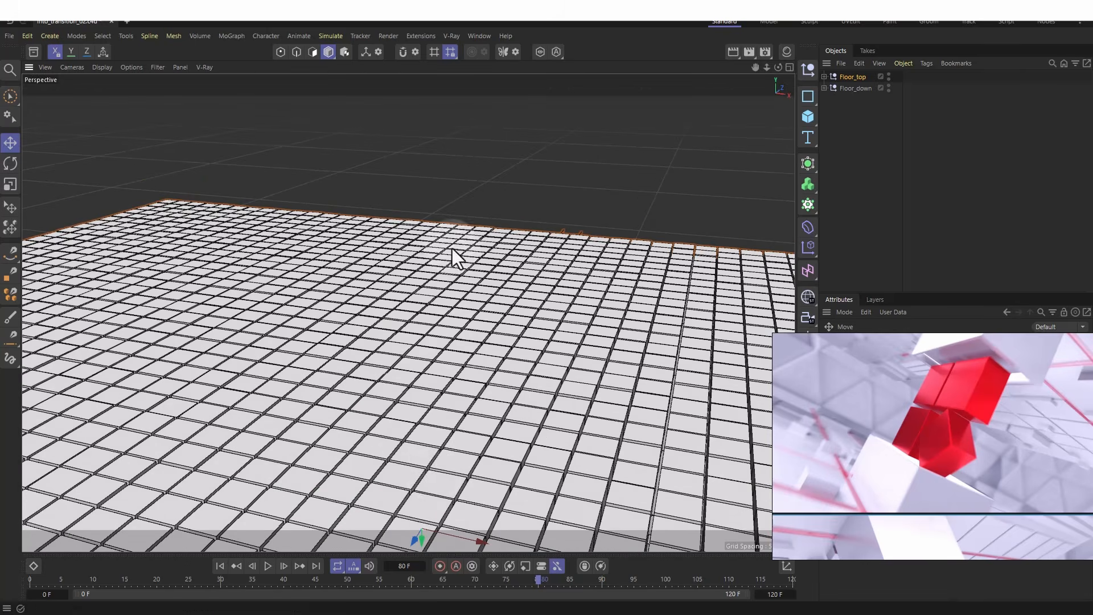
alt+drag(434, 476, 621, 303)
alt+right_drag(620, 302, 684, 285)
alt+middle_drag(384, 269, 425, 538)
alt+middle_drag(376, 131, 381, 234)
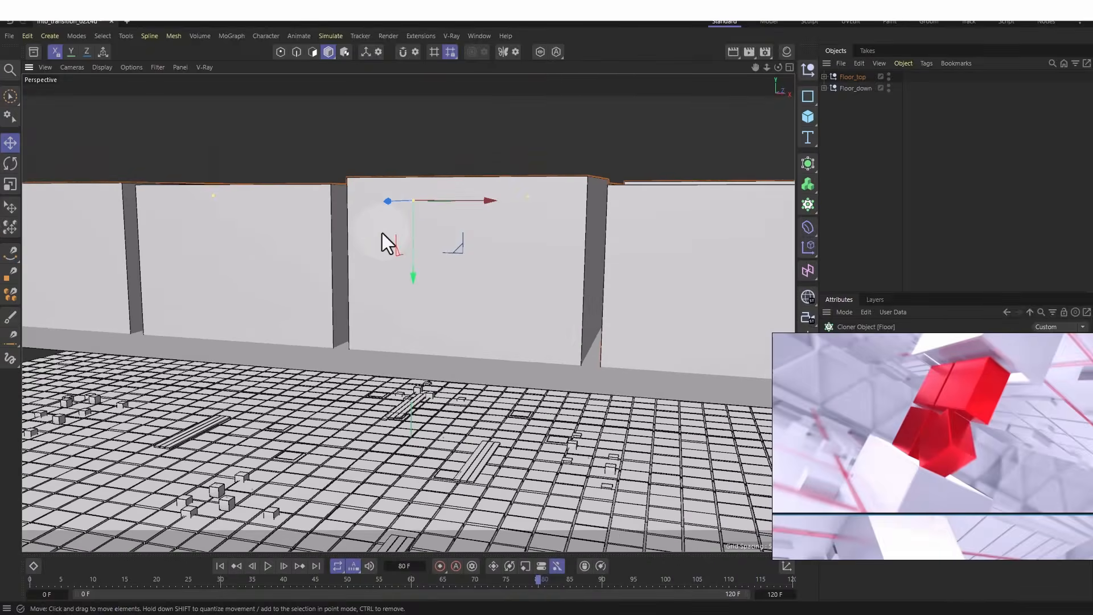
alt+drag(381, 234, 440, 295)
scroll(438, 293, down, 5)
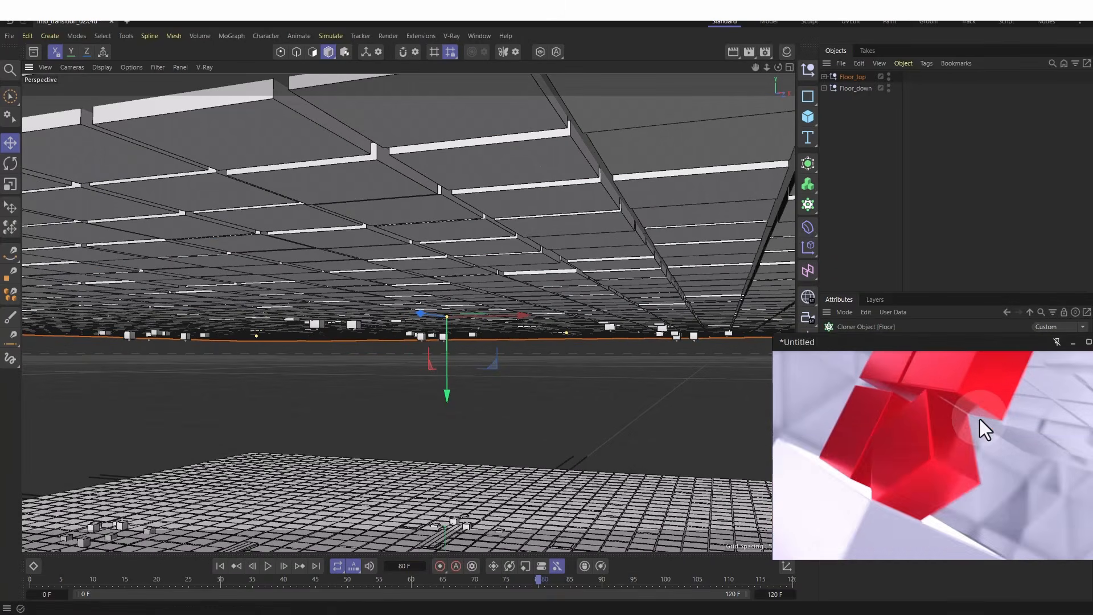
- Add a cube and raise it into the open gap between the two floors
scroll(964, 537, down, 4)
scroll(498, 214, up, 2)
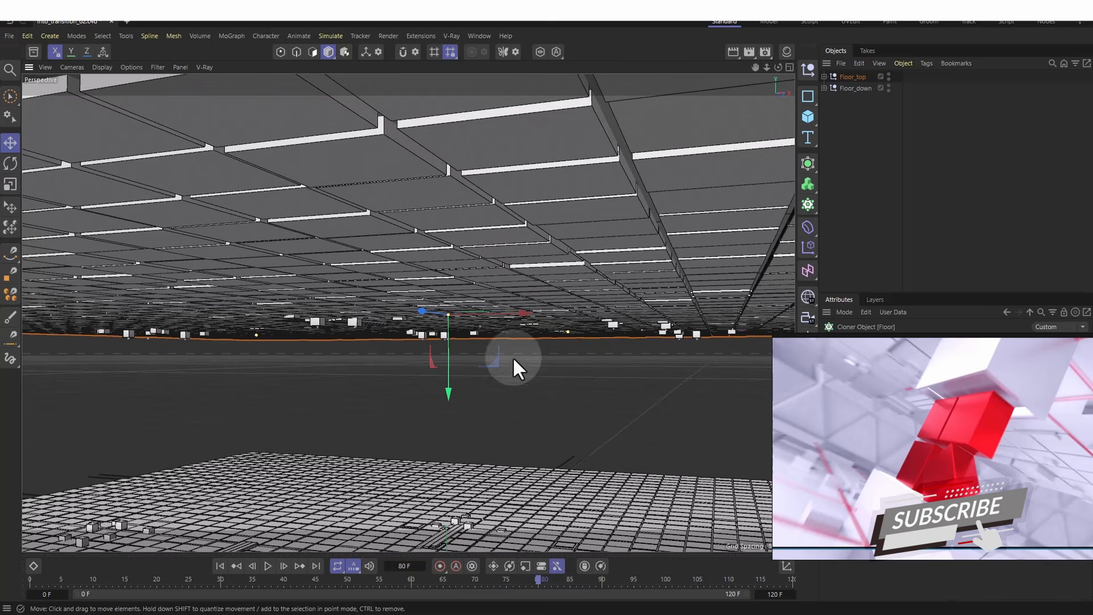
click(809, 117)
key(s)
alt+right_drag(572, 354, 529, 305)
alt+drag(637, 402, 604, 381)
drag(545, 309, 572, 299)
- Scale the cube into a large block elongated along the X axis
key(t)
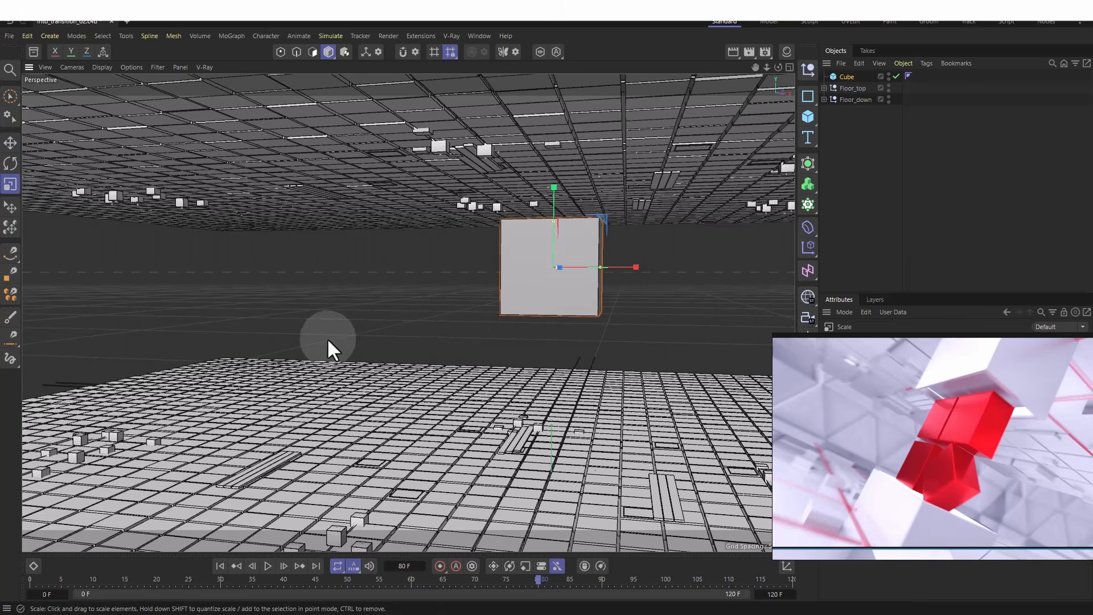
alt+drag(328, 340, 530, 316)
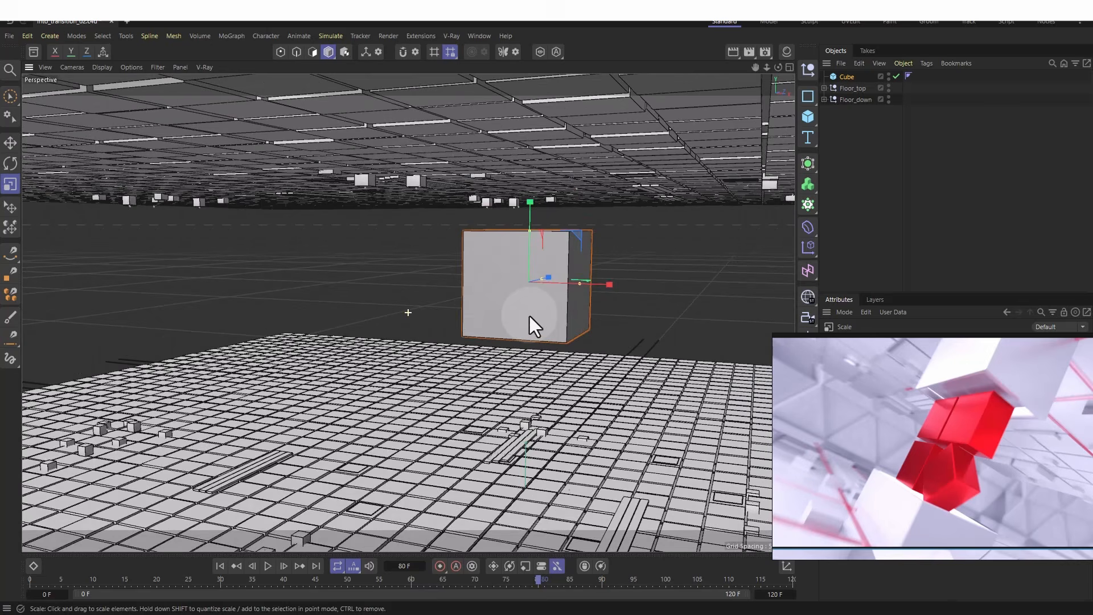
drag(577, 282, 515, 361)
key(e)
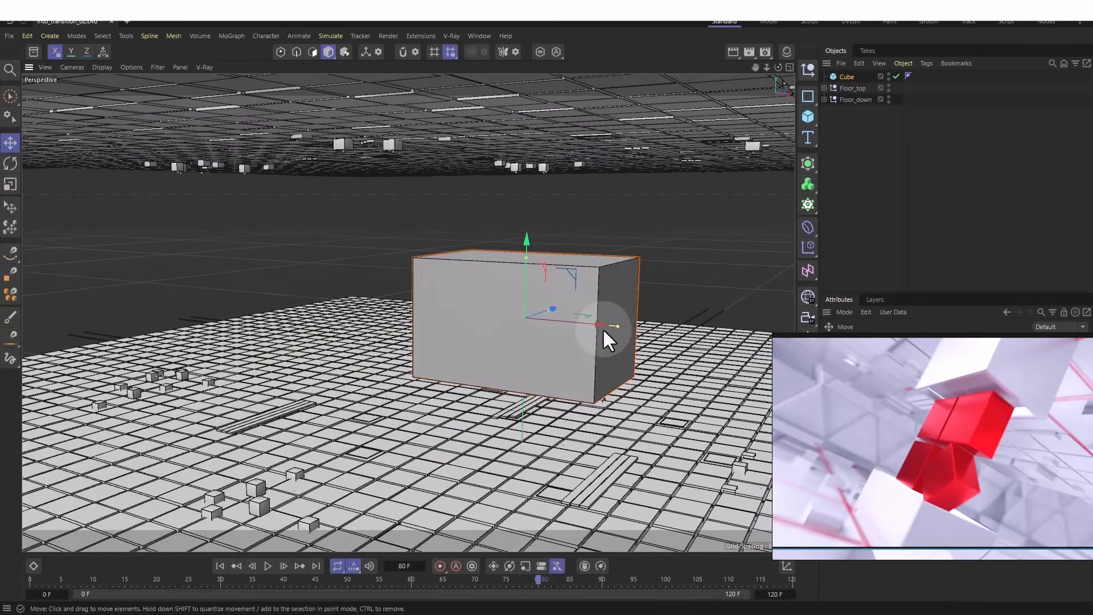
- Slide the block along its X axis, away from the centre of the floors
drag(603, 330, 546, 307)
middle_drag(947, 364, 897, 352)
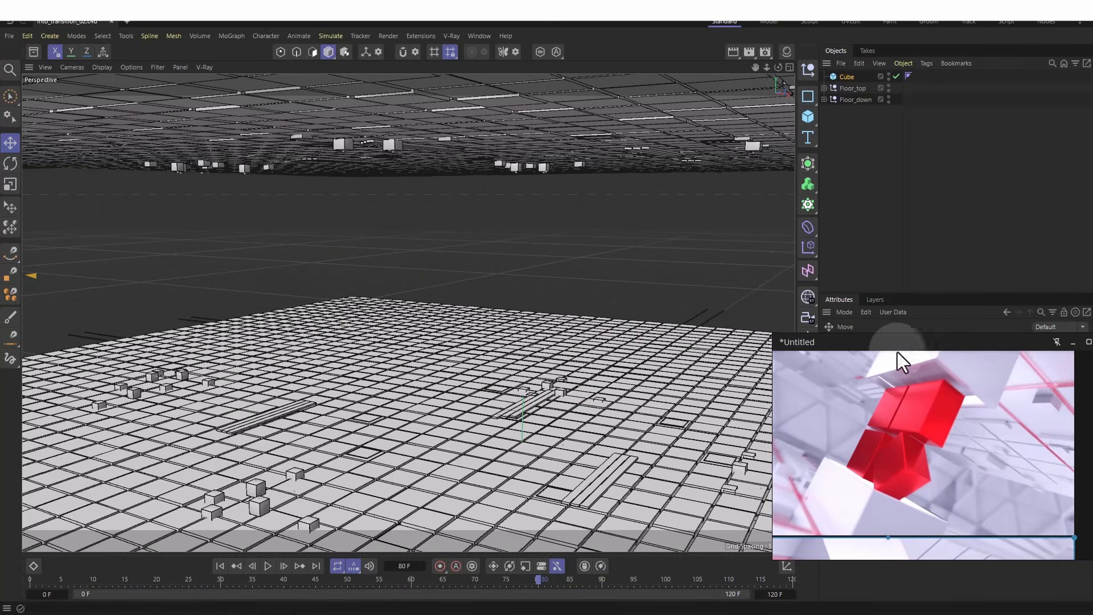
alt+drag(696, 351, 647, 345)
alt+drag(568, 352, 586, 396)
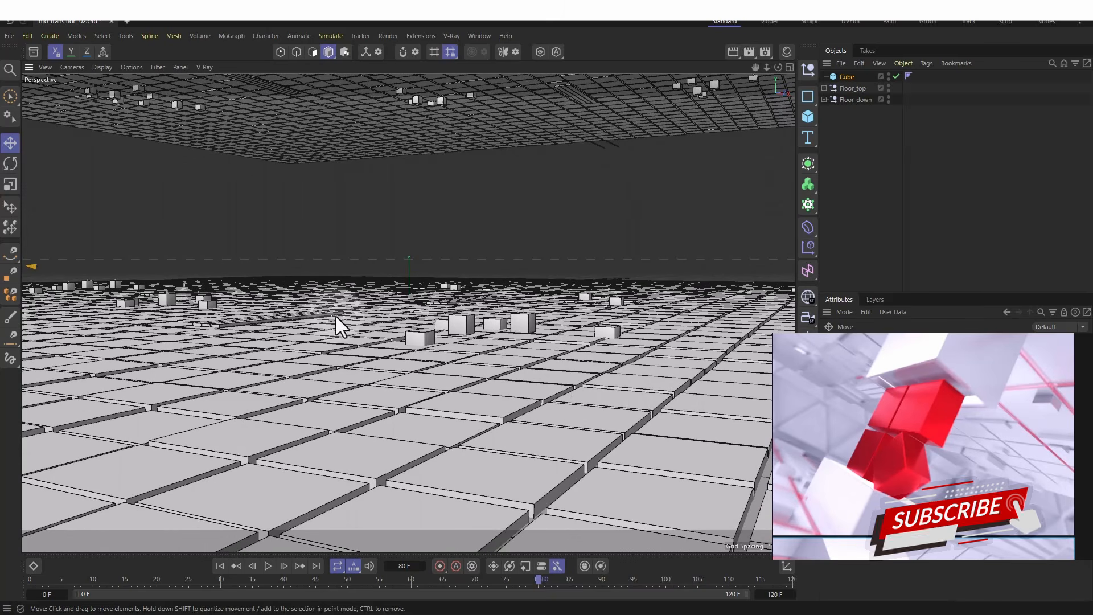
- Try to position the block between the floors with the Place tool, and undo the placement and moves
click(11, 208)
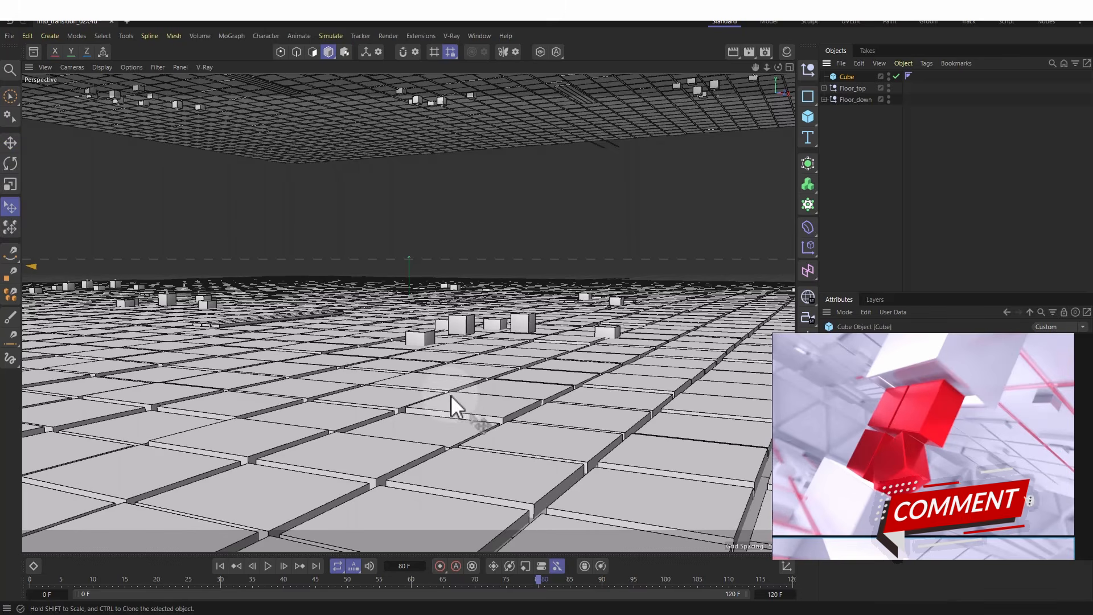
alt+right_drag(471, 422, 403, 391)
alt+drag(403, 390, 500, 386)
alt+right_drag(500, 386, 346, 398)
alt+drag(346, 398, 479, 231)
drag(405, 148, 316, 530)
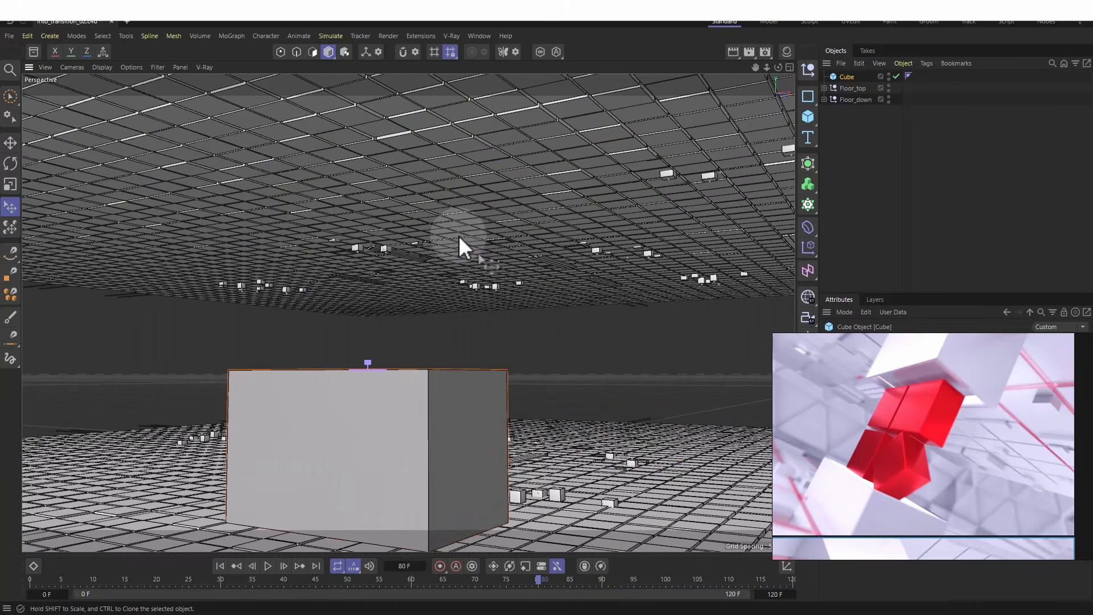
click(10, 143)
drag(376, 185, 523, 214)
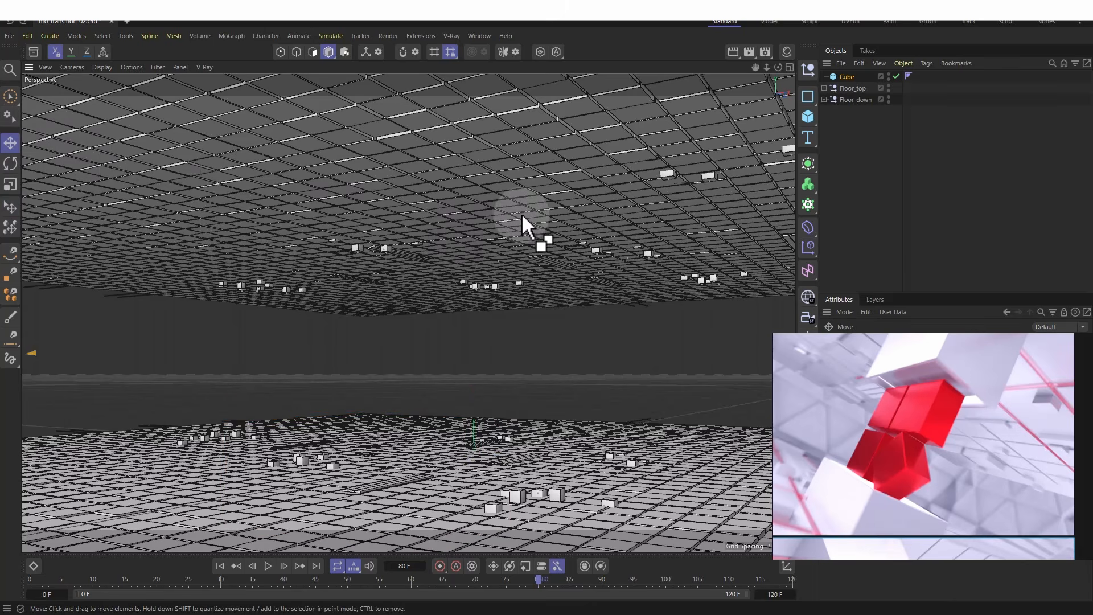
key(ctrl+z)
key(ctrl+z)
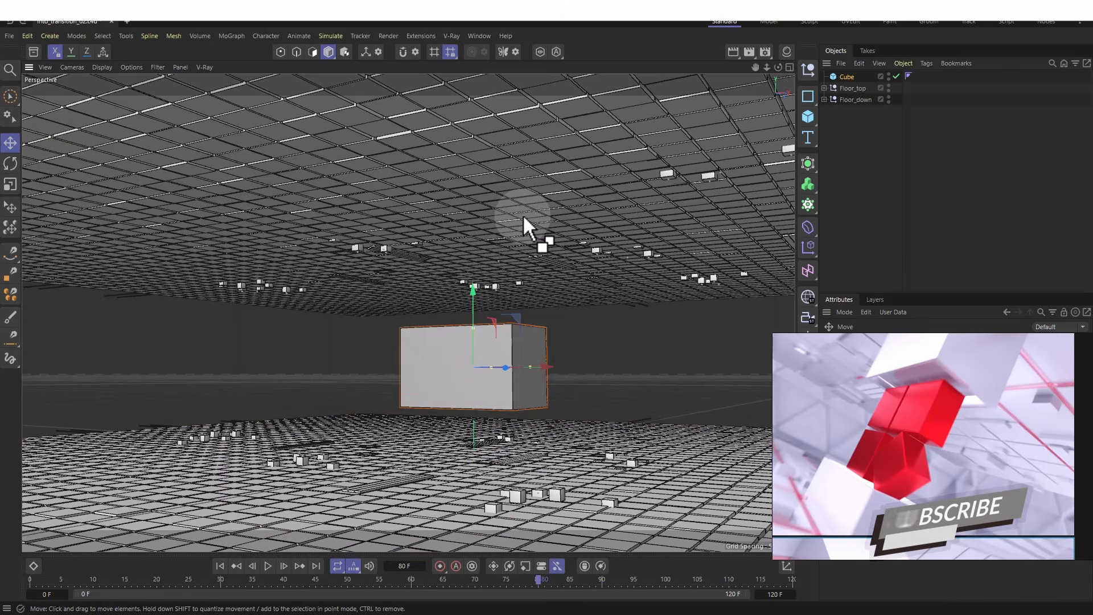
- In the Right view, flatten the block against the upper floor and duplicate it straight down onto the lower floor
alt+drag(523, 214, 479, 295)
alt+drag(659, 378, 463, 259)
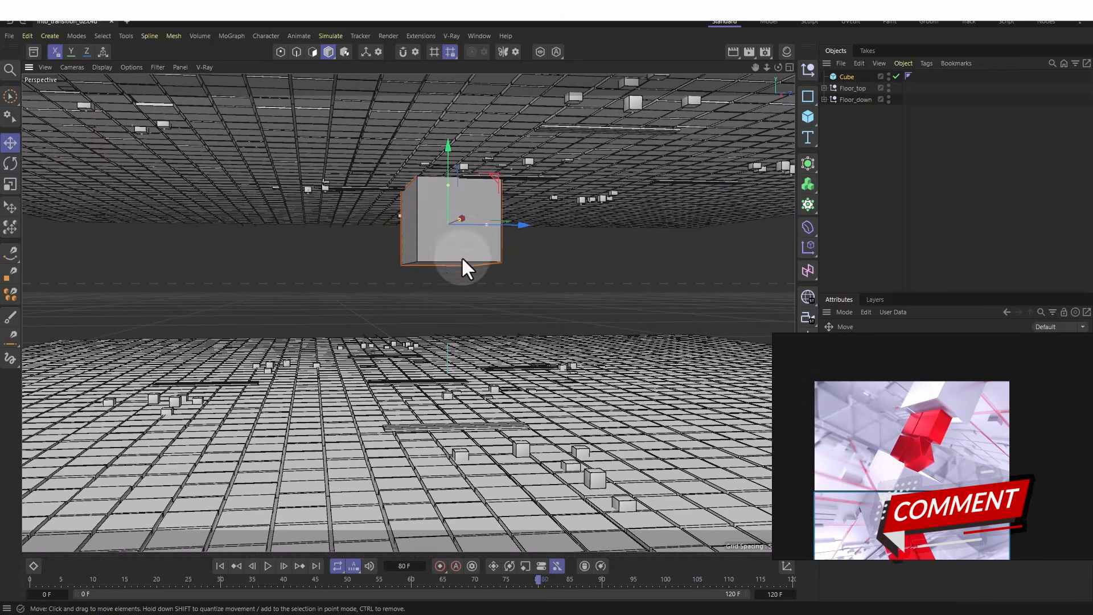
middle_click(393, 289)
scroll(231, 408, up, 5)
middle_click(208, 399)
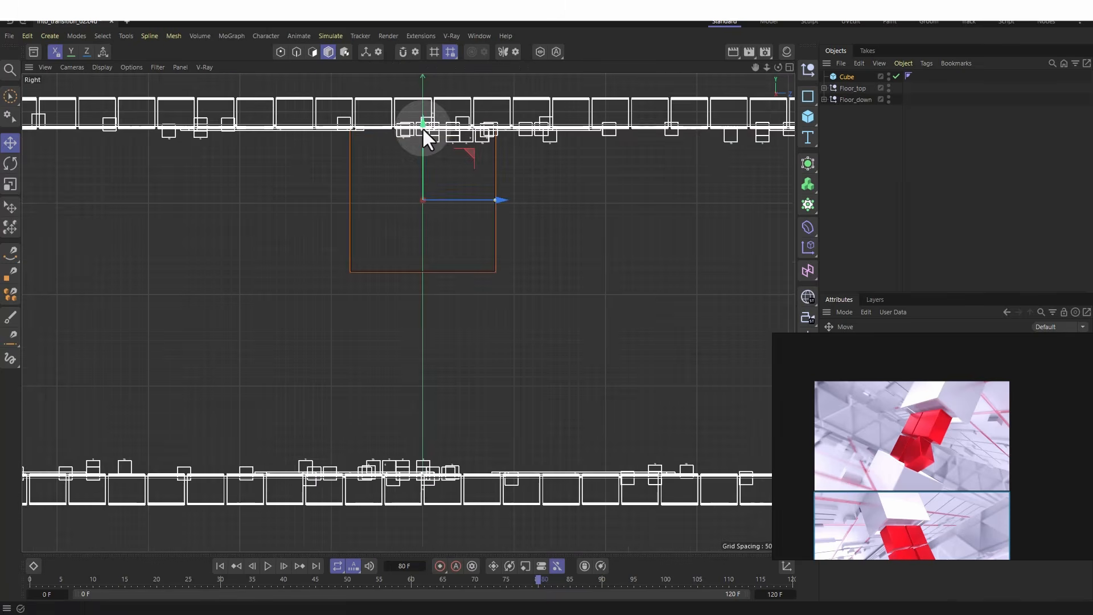
drag(422, 128, 423, 342)
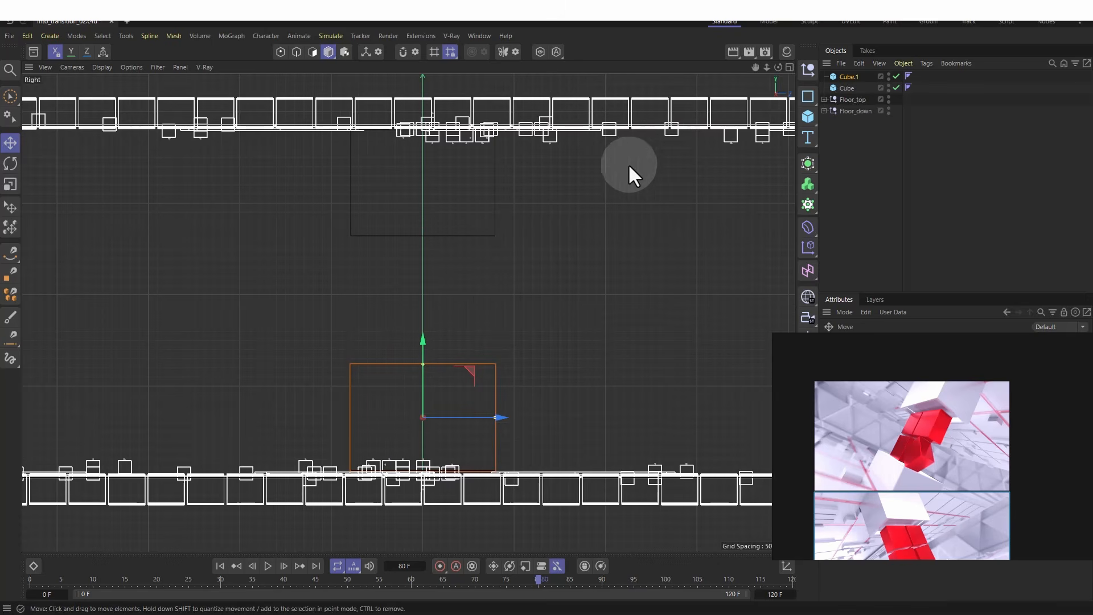
- Back in perspective, enable a fillet on the upper block with radius 4 cm and 5 subdivisions
middle_click(550, 220)
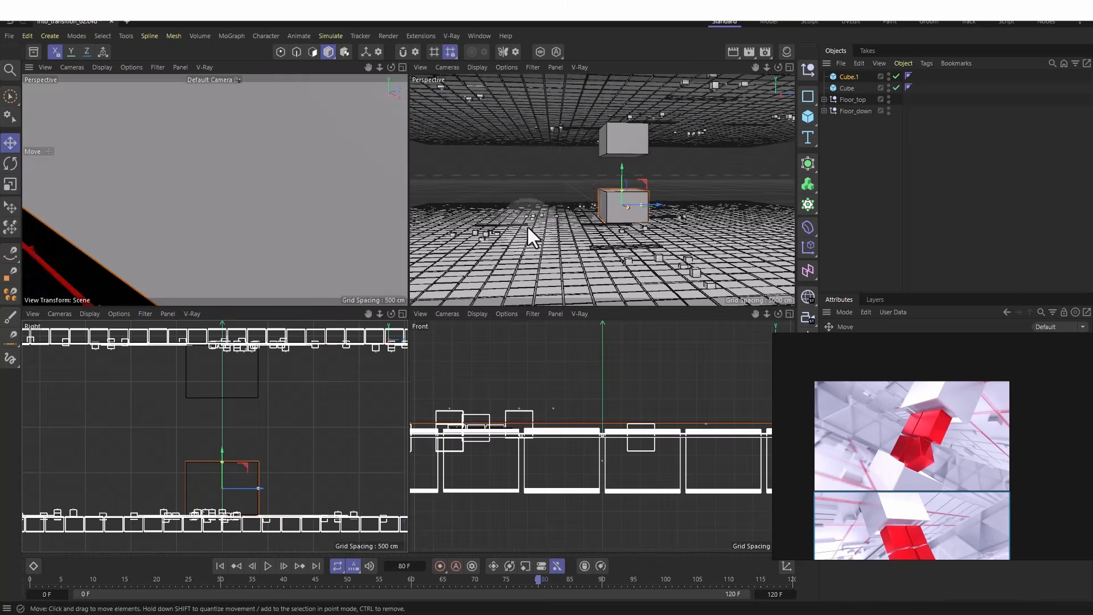
middle_click(582, 206)
alt+drag(451, 326, 462, 259)
alt+right_drag(462, 259, 469, 313)
mouse_move(448, 317)
alt+mouse_down()
mouse_move(471, 306)
mouse_move(437, 317)
alt+mouse_up()
click(491, 322)
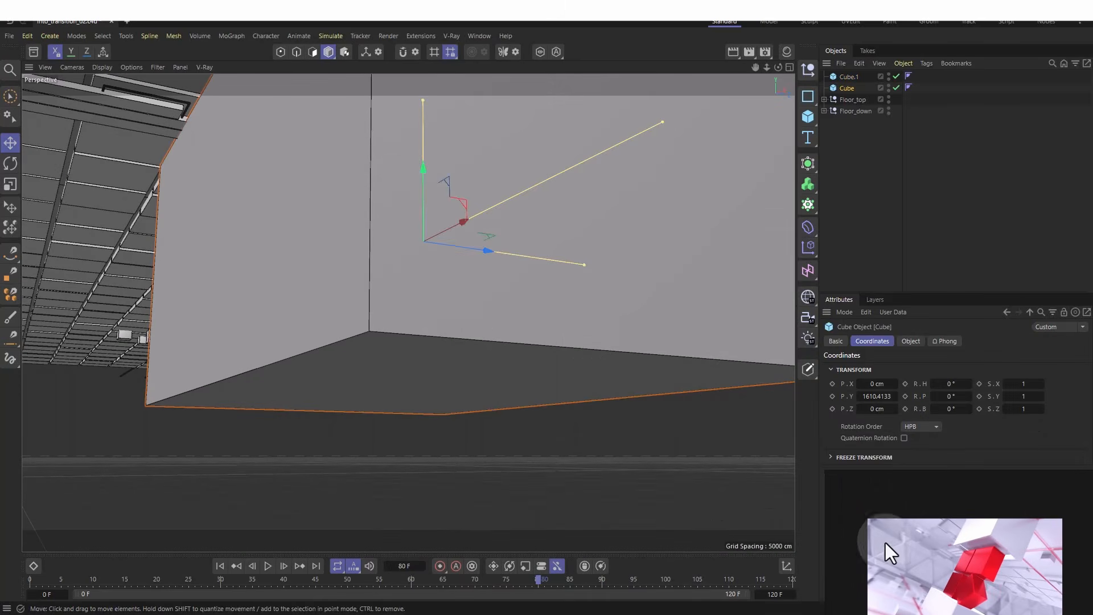
click(911, 341)
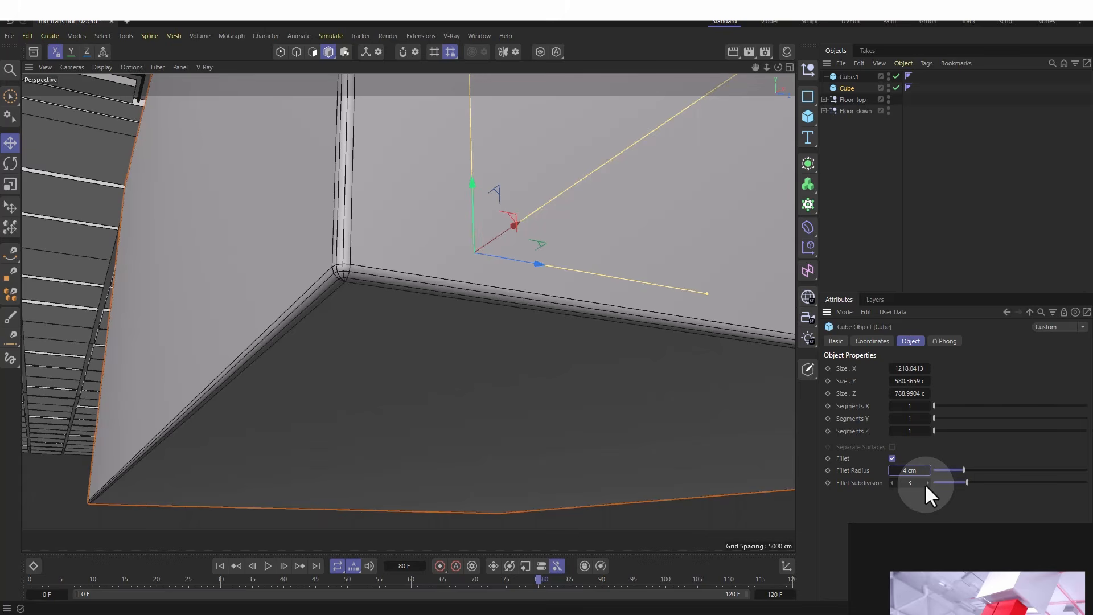
click(927, 483)
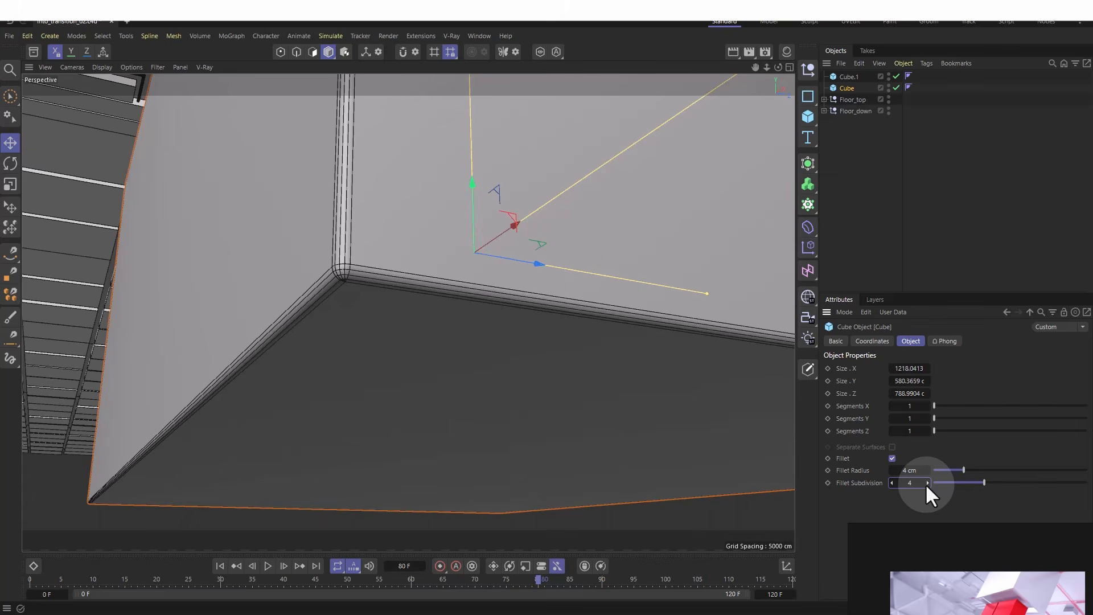
click(926, 484)
- Enable a fillet on the lower block with radius 4 cm and 5 subdivisions
alt+right_drag(605, 430, 398, 427)
alt+right_drag(541, 450, 521, 392)
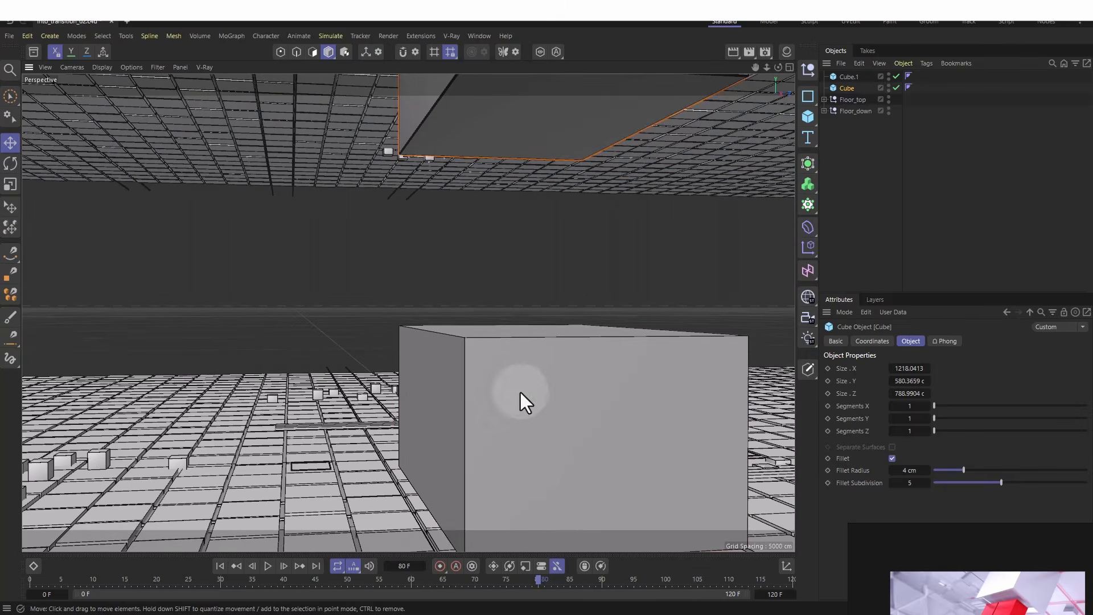
click(522, 389)
click(893, 458)
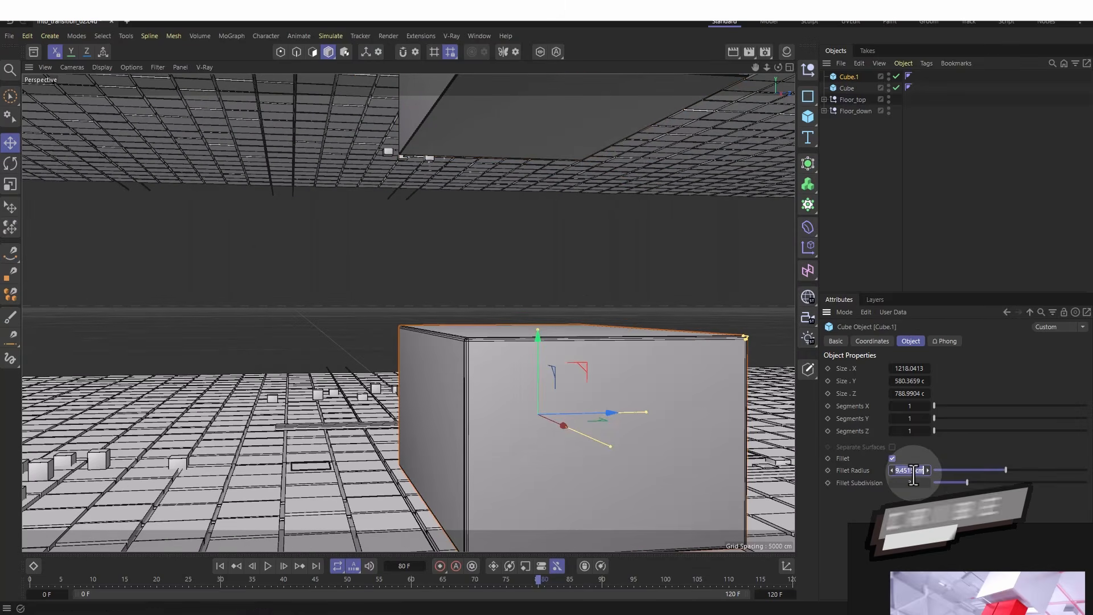
double_click(917, 484)
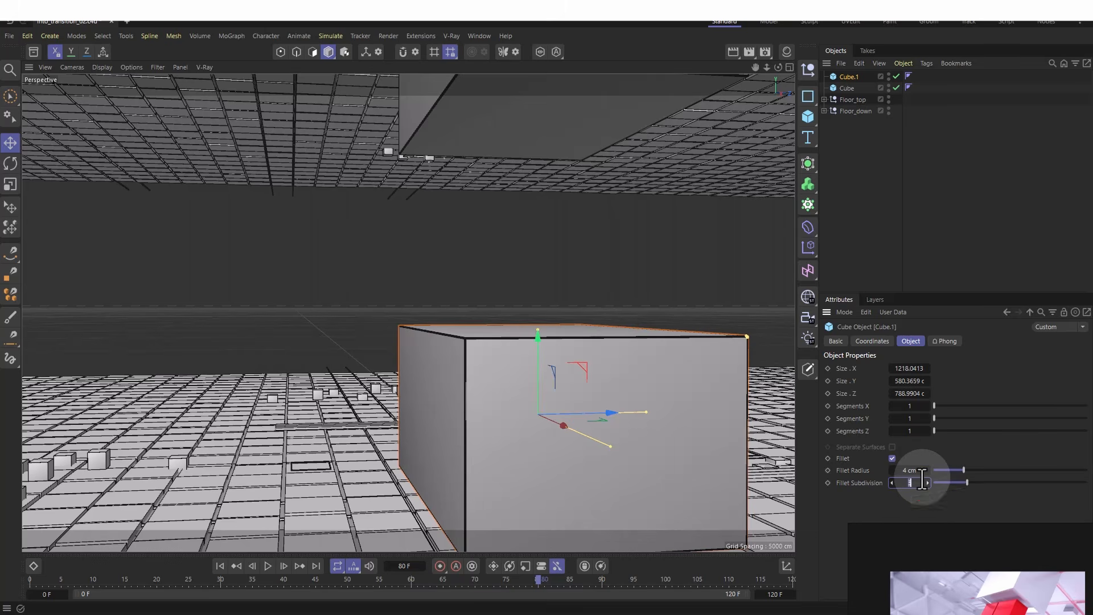
text(5)
click(536, 272)
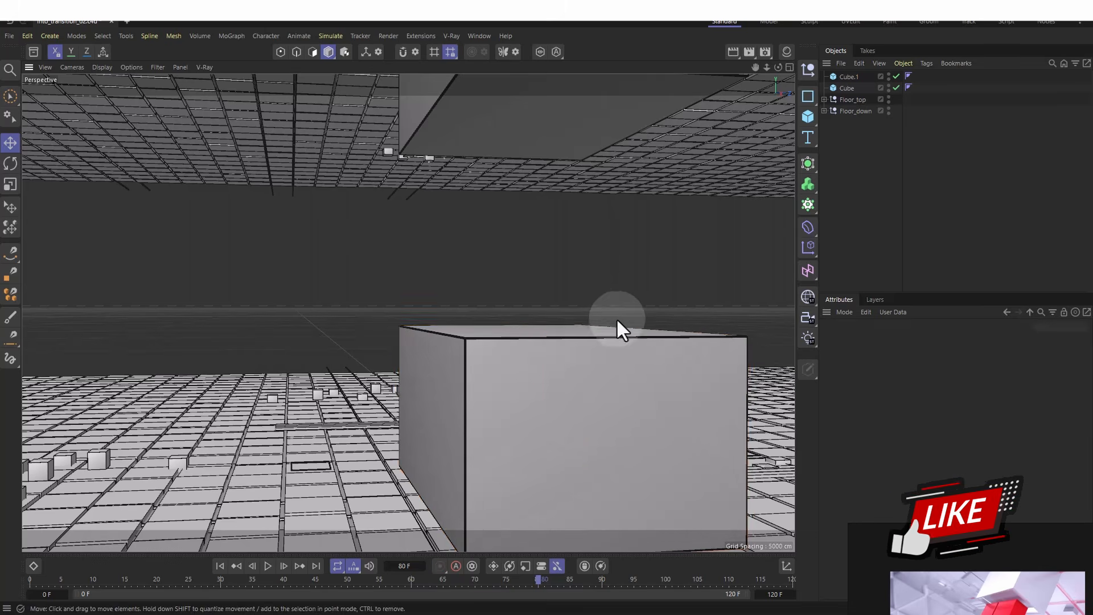
- Examine both blocks and the gap between them from several angles against the red cubes in the reference image
alt+right_drag(616, 319, 304, 317)
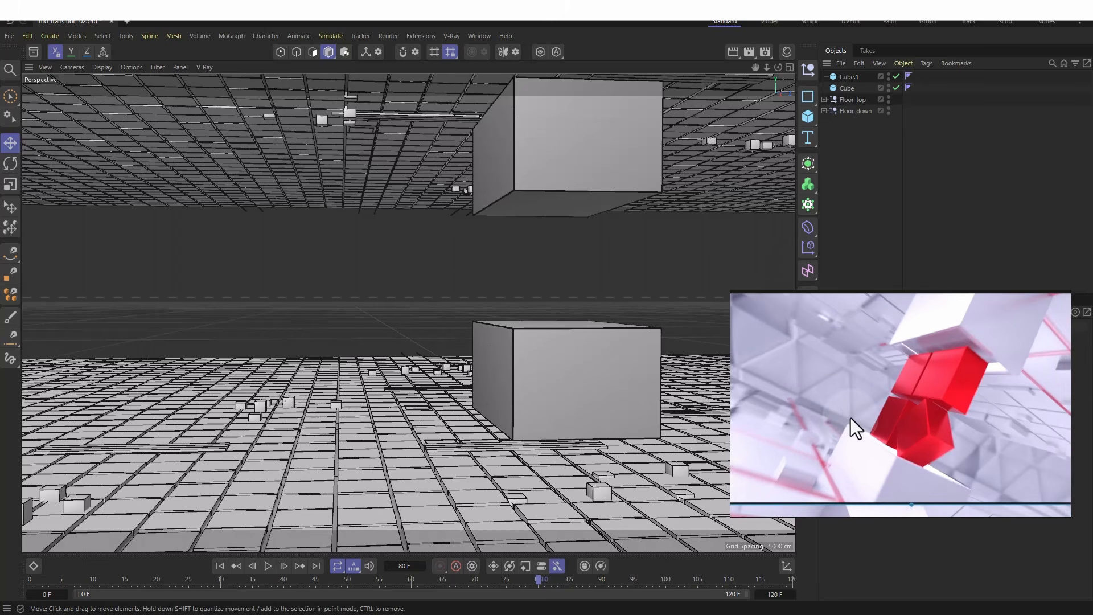
alt+drag(614, 382, 638, 425)
click(637, 425)
key(s)
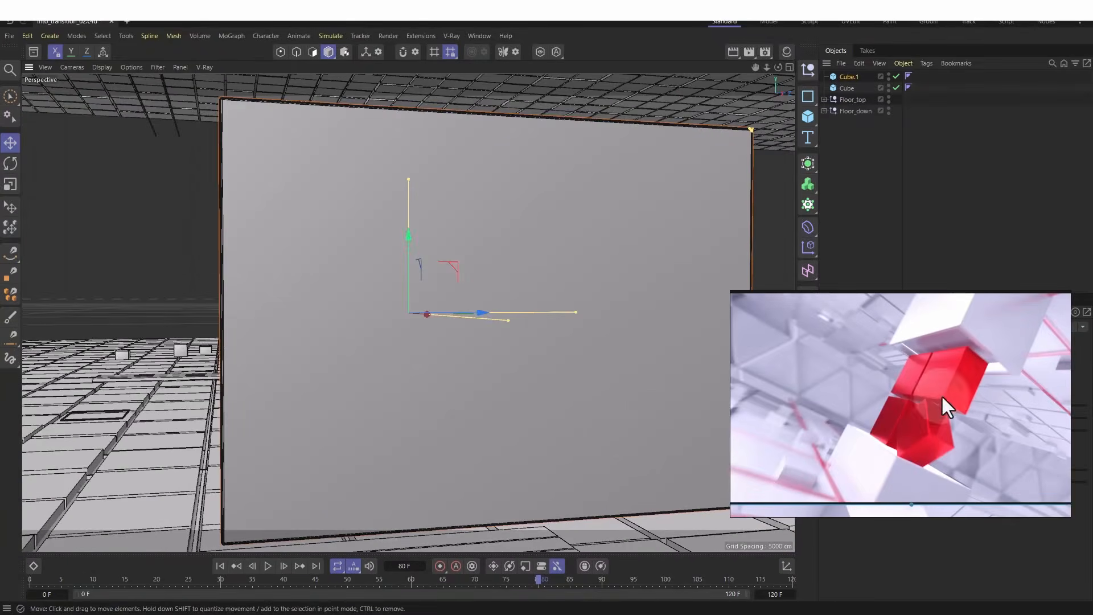
alt+right_drag(523, 390, 422, 399)
alt+drag(422, 399, 401, 385)
alt+right_drag(402, 385, 367, 373)
alt+right_drag(438, 238, 446, 275)
mouse_move(486, 250)
alt+middle_down()
mouse_move(504, 376)
mouse_move(484, 253)
alt+middle_up()
alt+drag(484, 253, 530, 279)
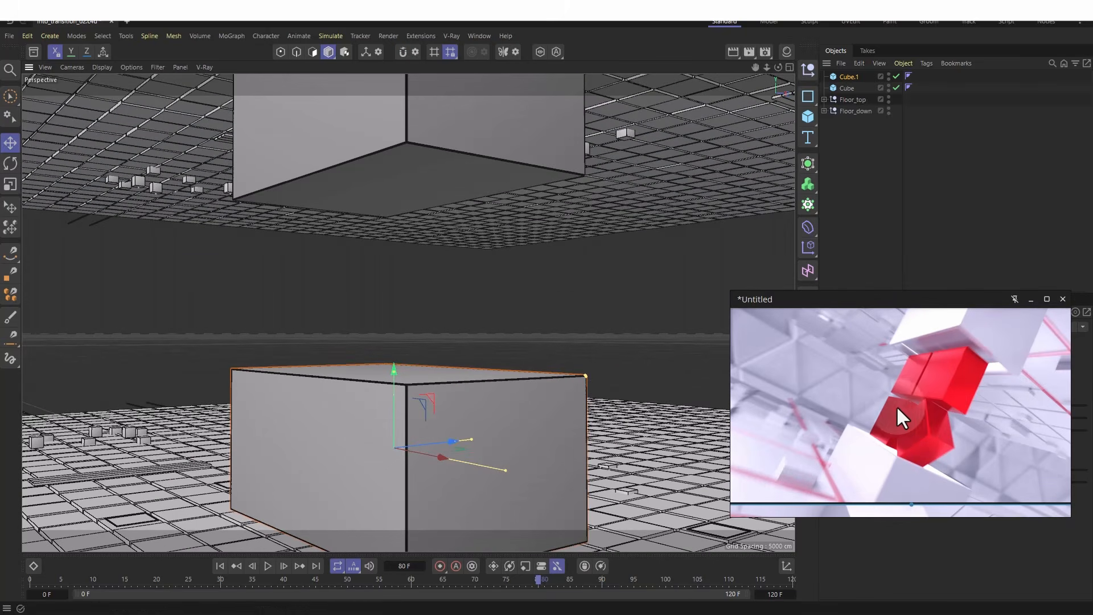
alt+drag(528, 357, 456, 213)
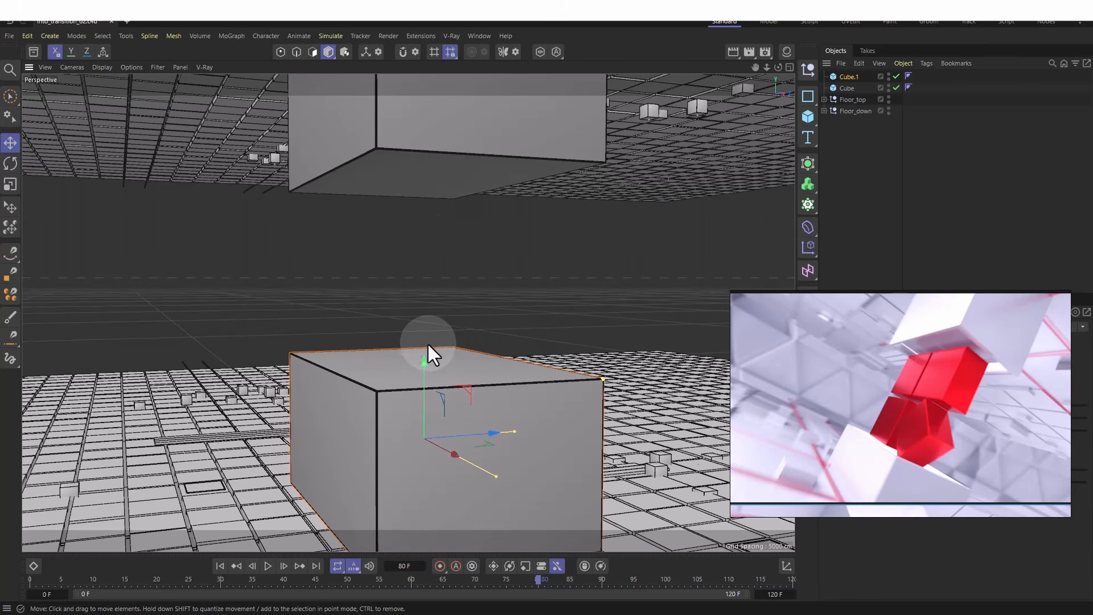
scroll(428, 345, up, 1)
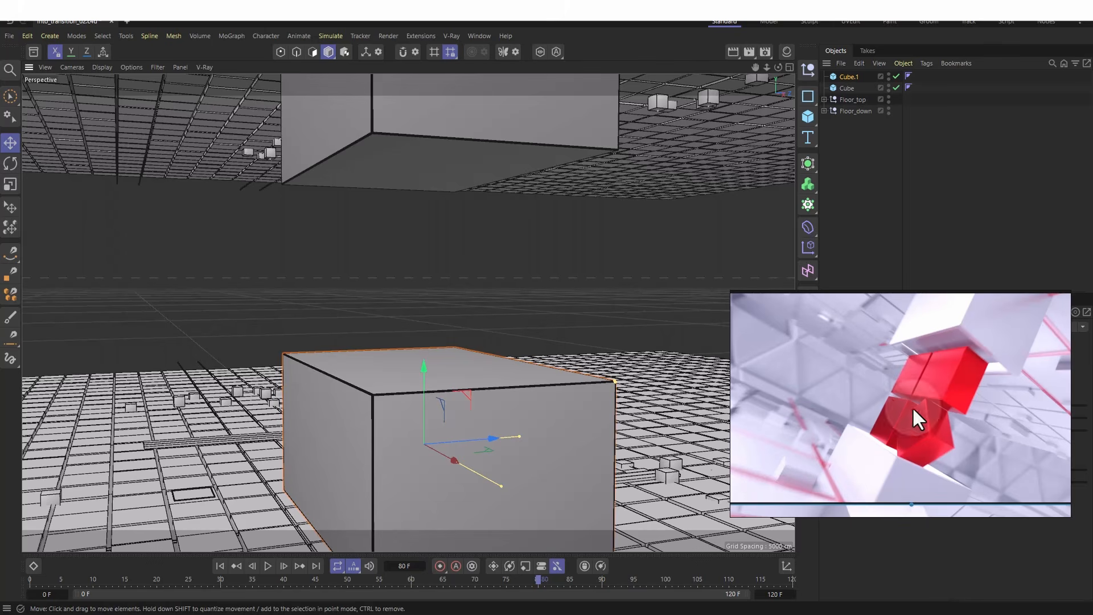
alt+drag(418, 293, 613, 309)
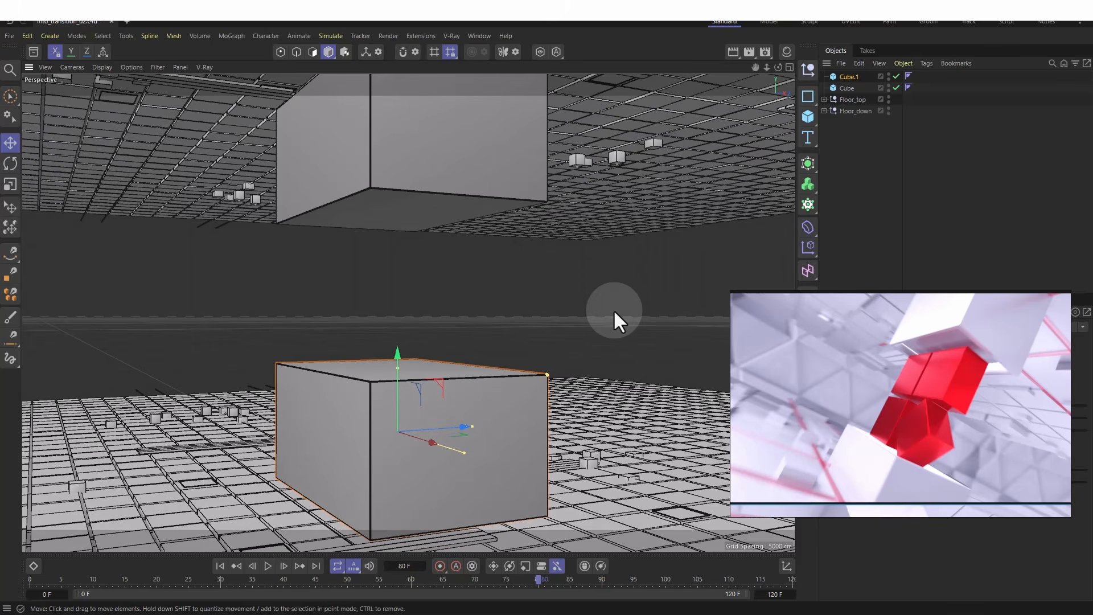
- Duplicate the upper block straight down so the copy sits directly beneath it
click(438, 160)
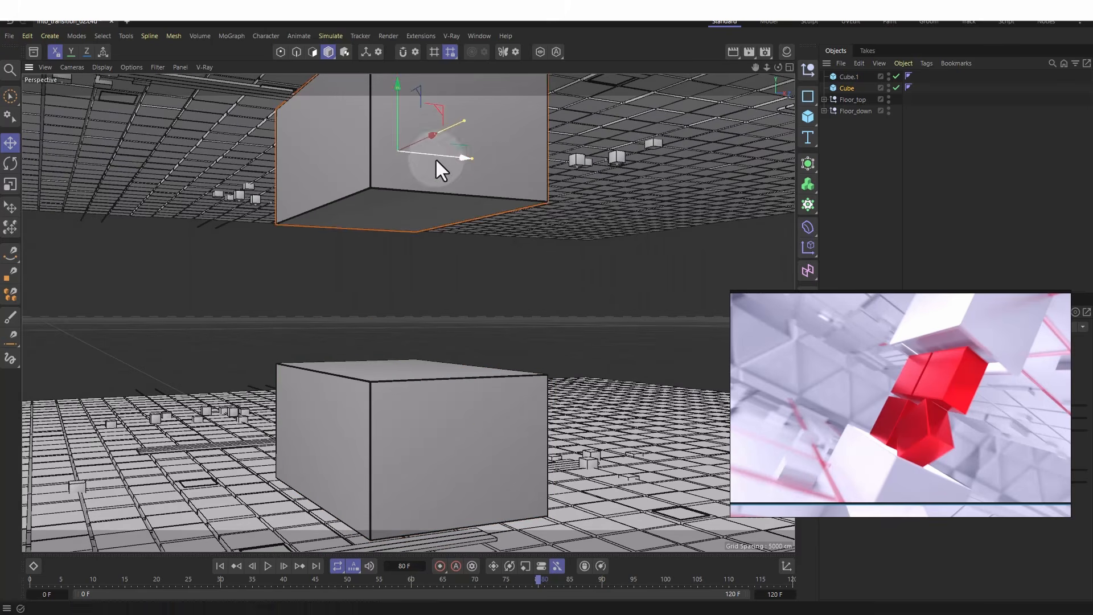
alt+drag(393, 195, 440, 155)
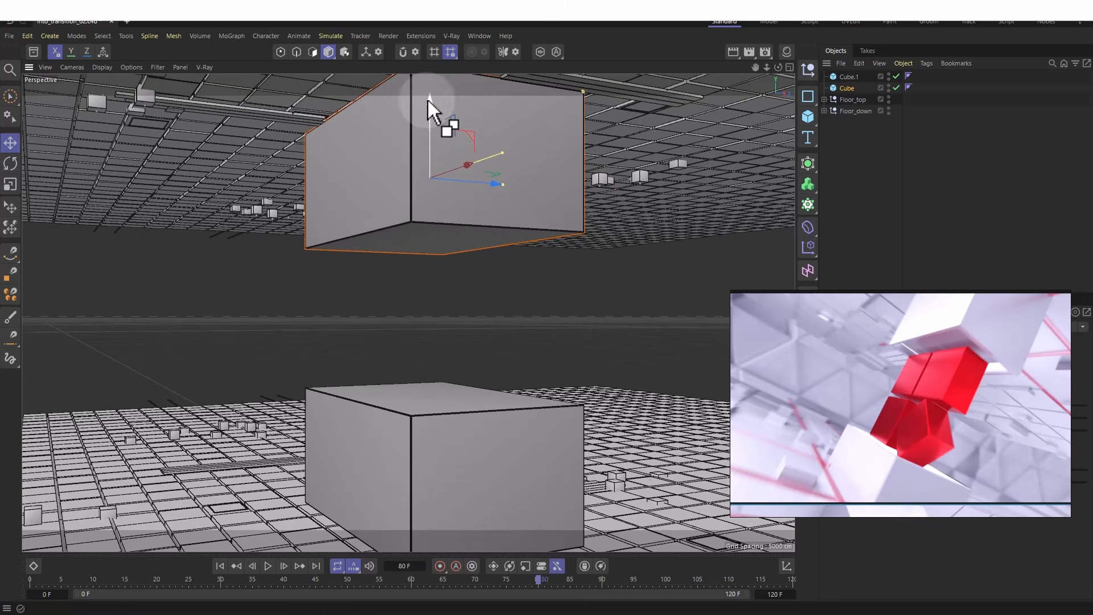
ctrl+drag(427, 98, 434, 227)
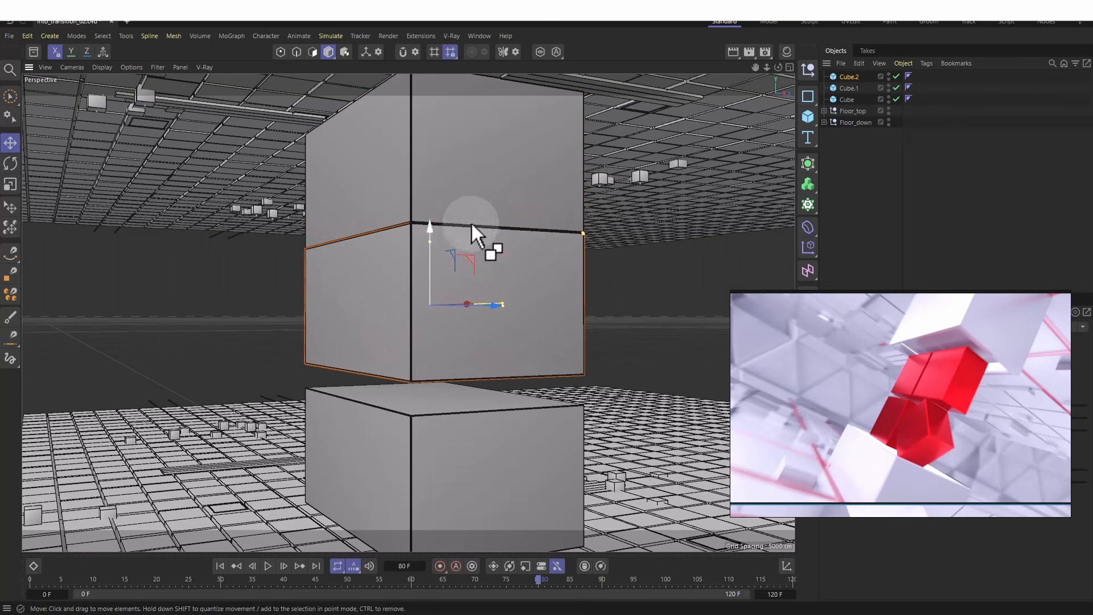
- Scale the middle copy down and move it up against the underside of the upper block
key(t)
drag(587, 194, 480, 221)
drag(432, 262, 437, 231)
key(w)
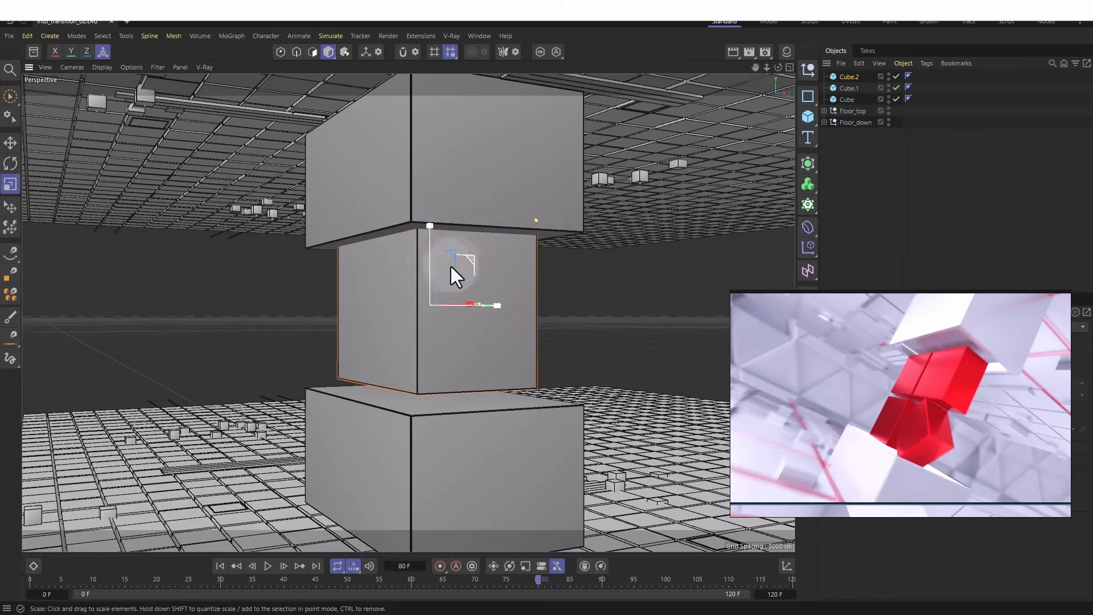
scroll(451, 266, up, 1)
key(e)
drag(429, 234, 371, 173)
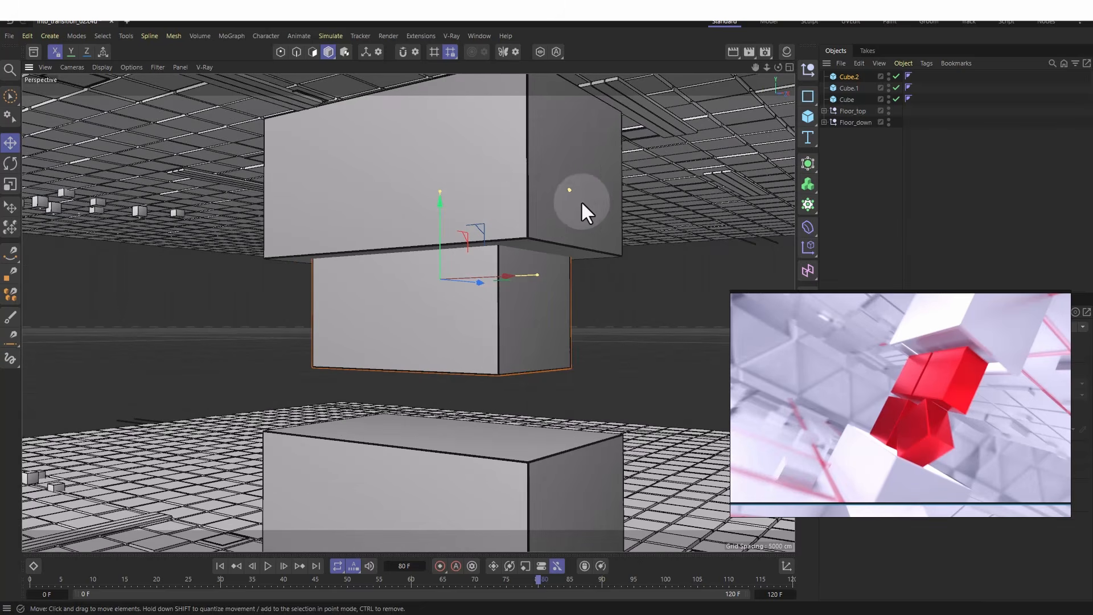
- Place Cube directly below Cube.2 in the object order and select only Cube.2 for scaling
click(525, 178)
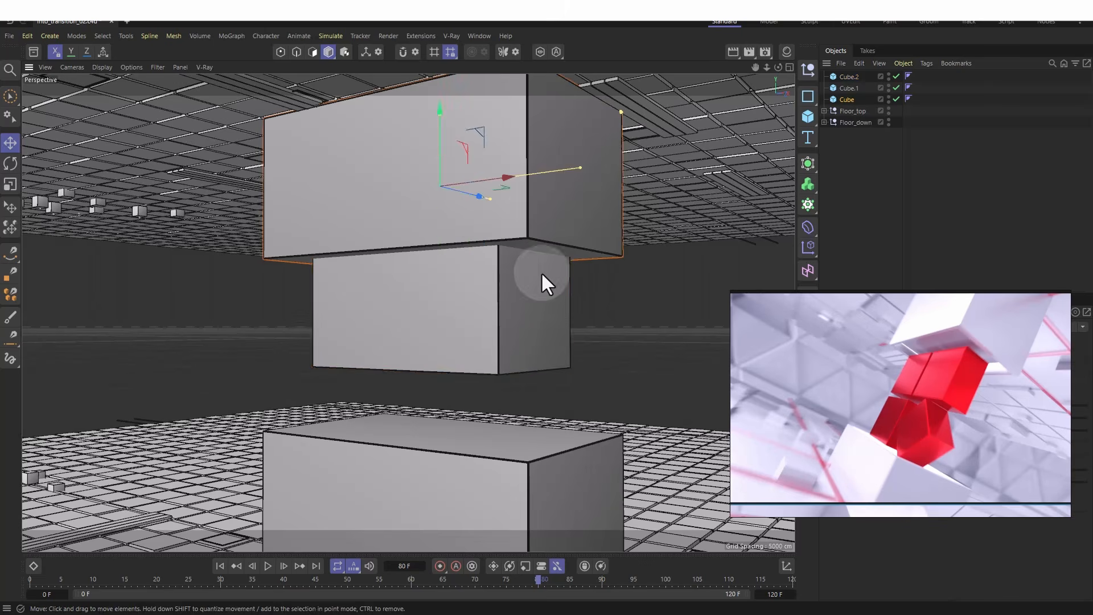
shift+click(531, 305)
mouse_move(844, 95)
mouse_down()
mouse_move(844, 79)
mouse_move(857, 85)
mouse_up()
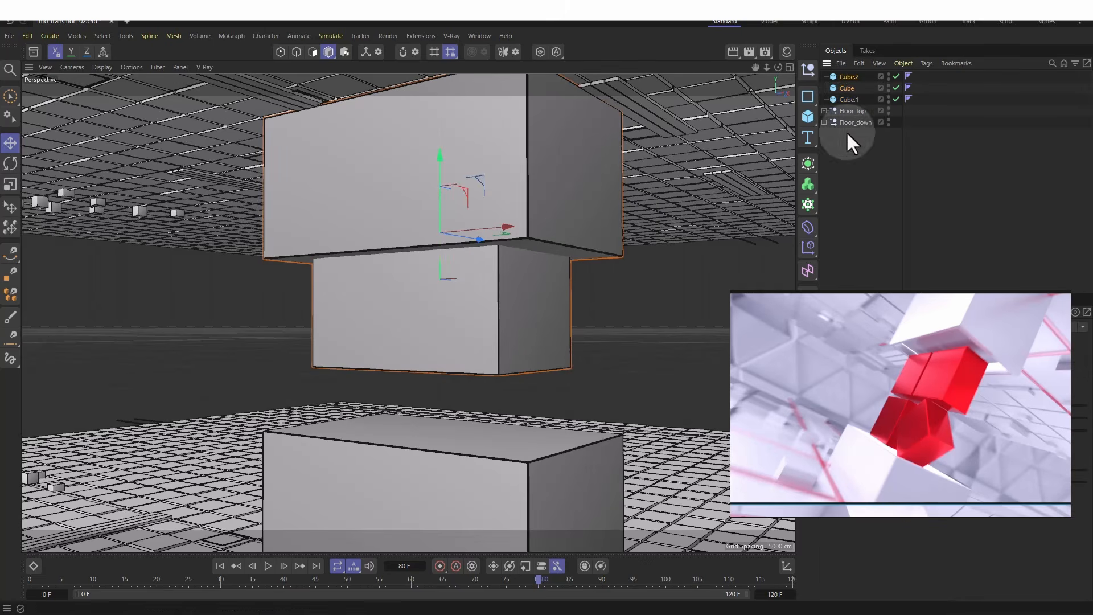
key(t)
click(734, 247)
click(849, 77)
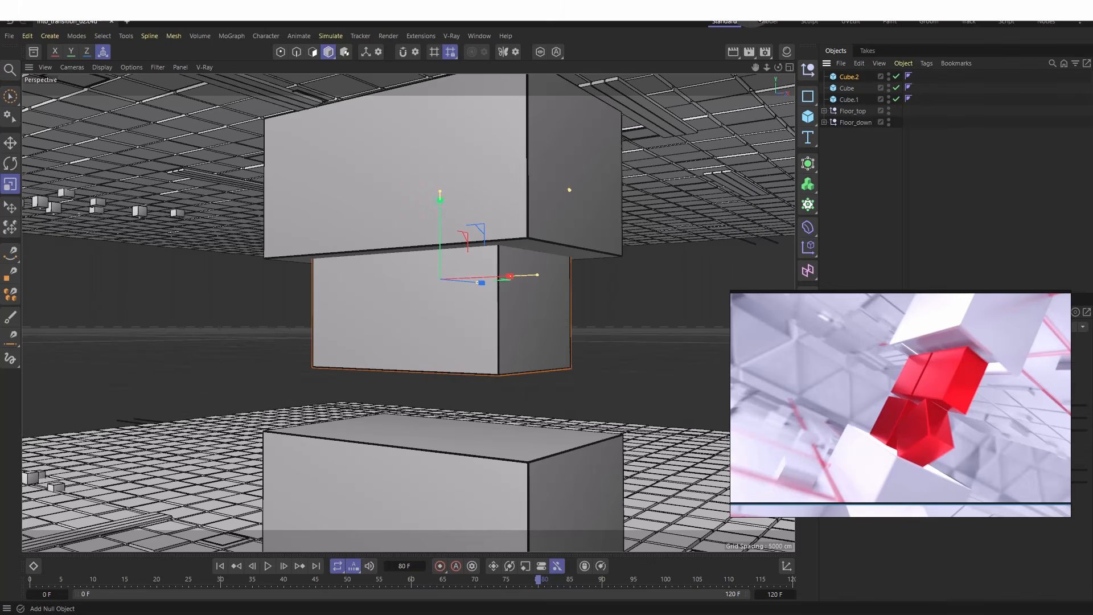
- Wrap Cube.2 in a Boole and place Cube above it inside, so the smaller block cuts a recess into the upper block
key(shift+c)
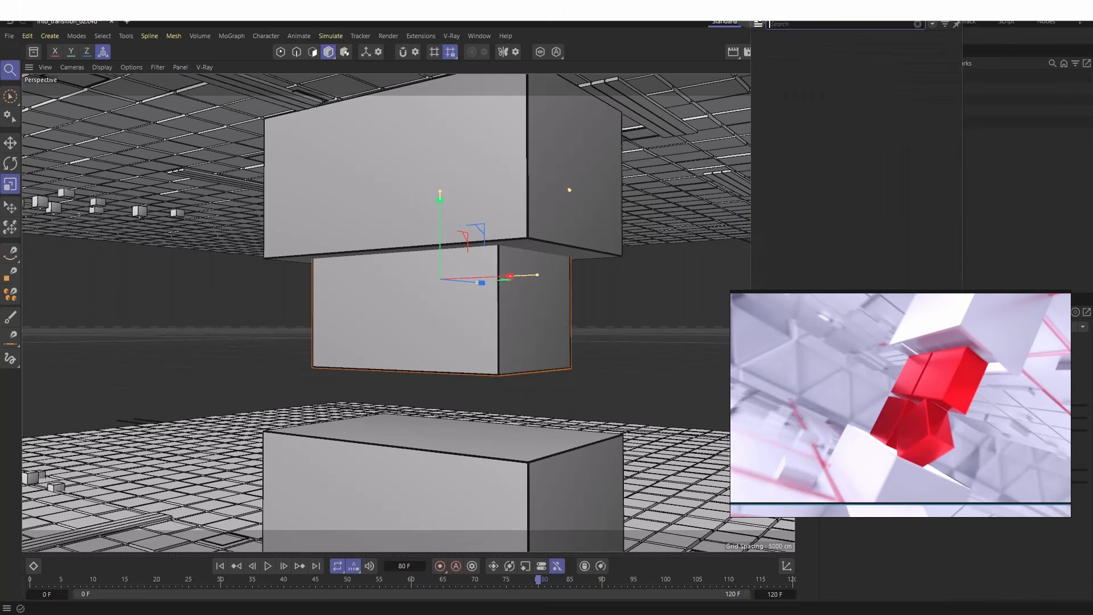
text(bool)
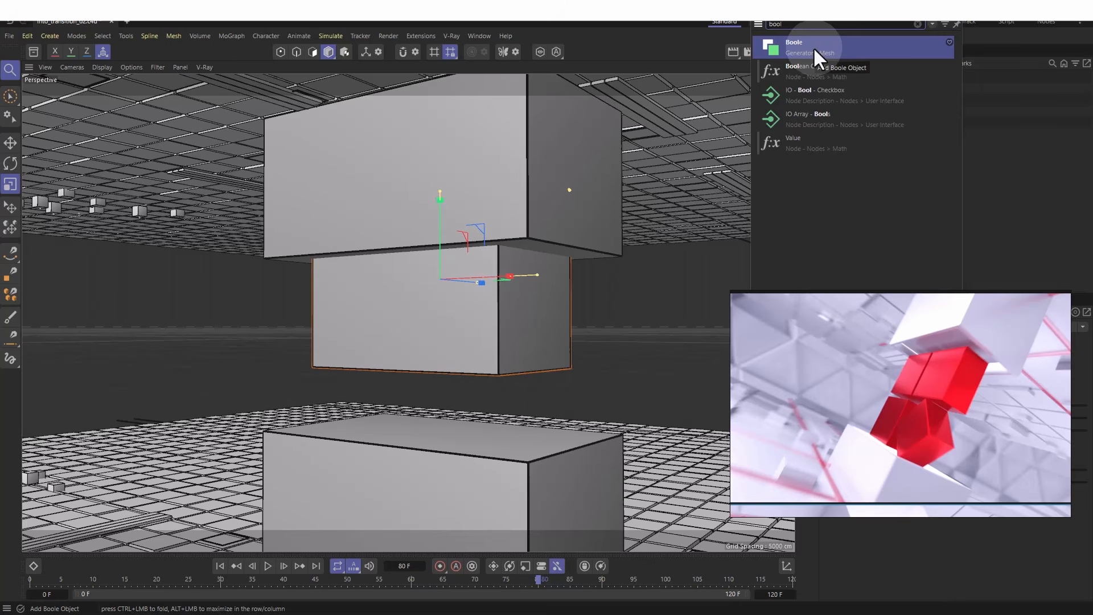
alt+click(814, 47)
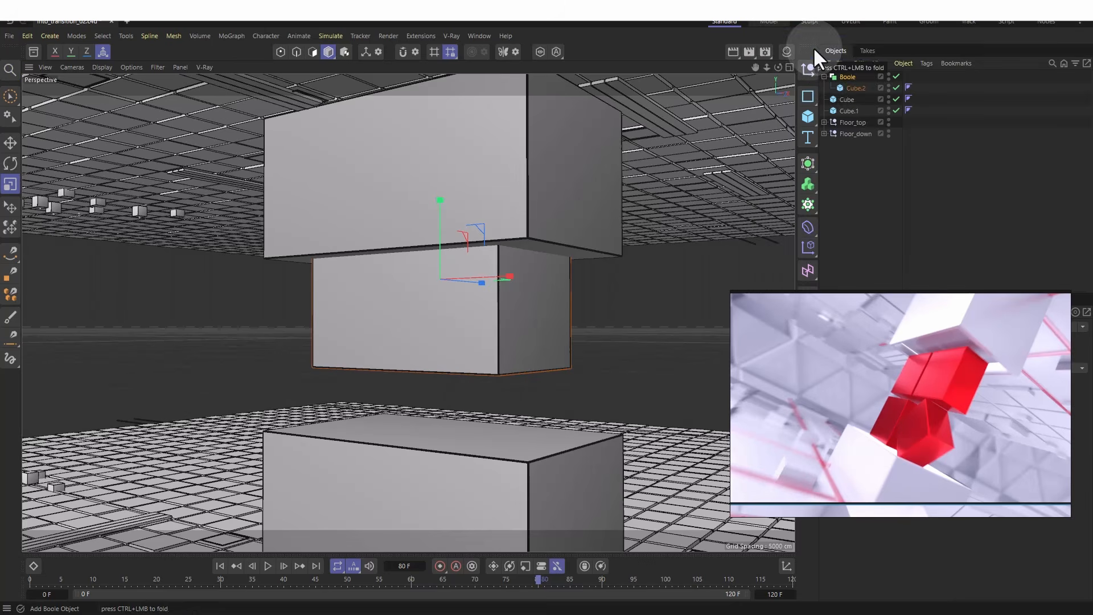
click(842, 101)
drag(842, 100, 839, 80)
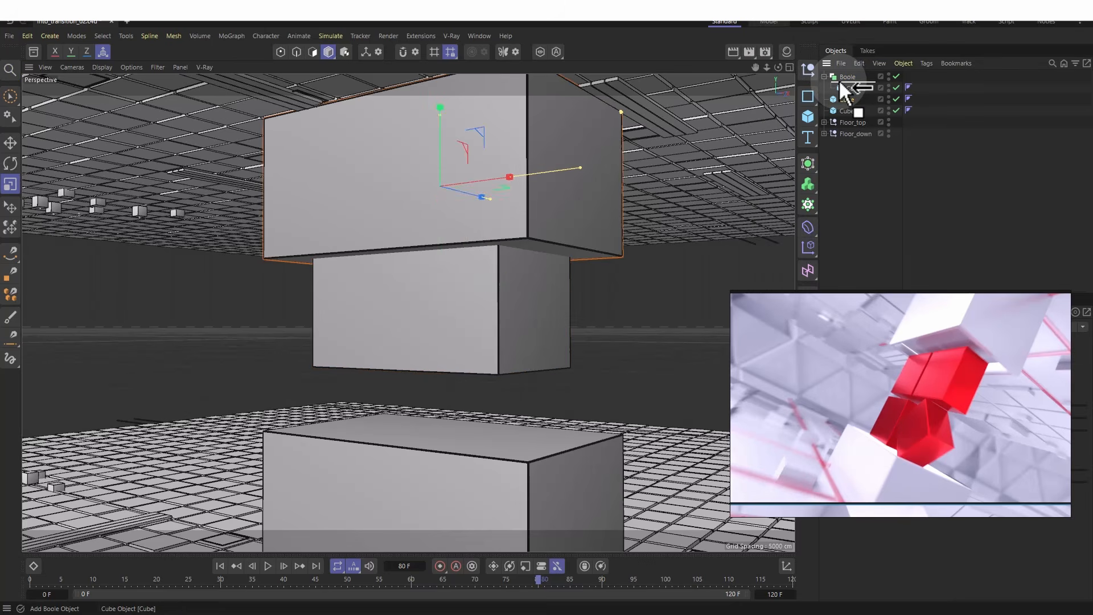
alt+drag(539, 267, 846, 103)
click(862, 186)
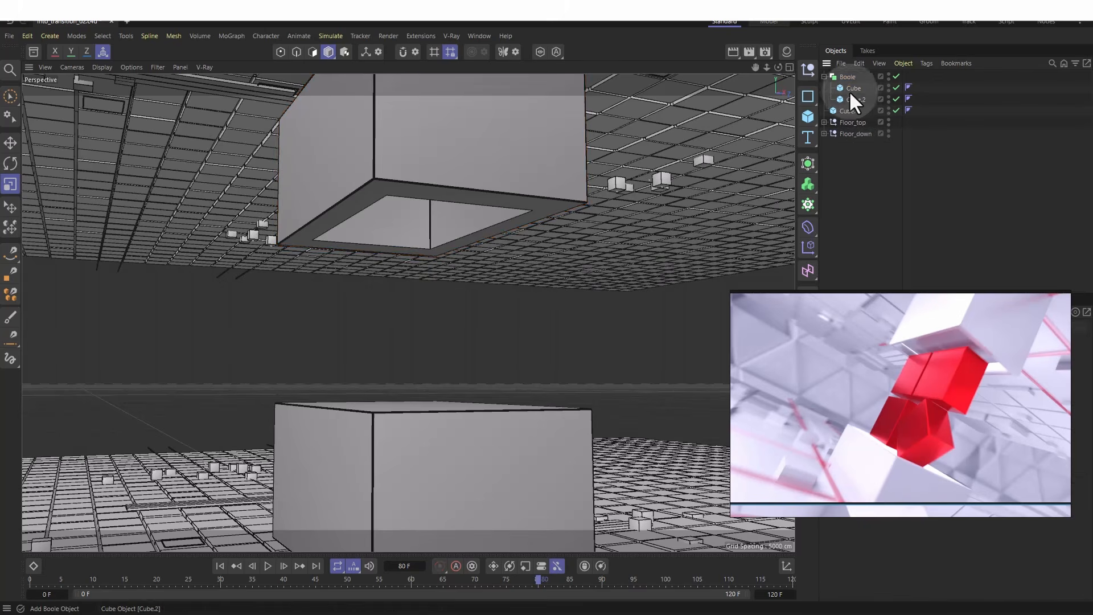
- Duplicate Cube.2 out of the Boole and lower the copy about 666 cm so it sinks into the lower block
click(846, 87)
click(850, 100)
drag(850, 101, 849, 108)
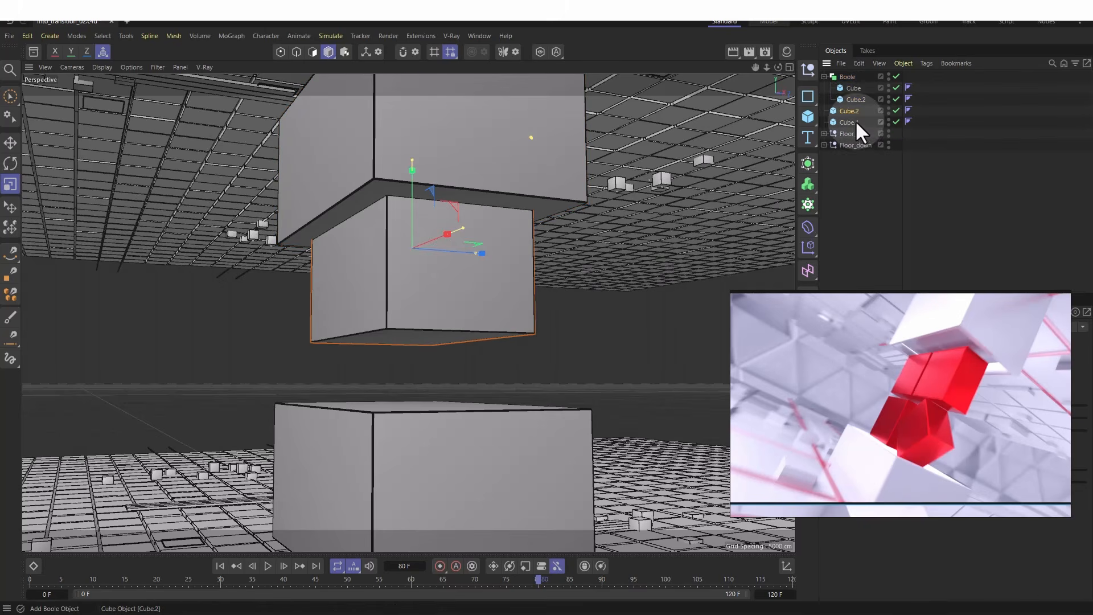
key(e)
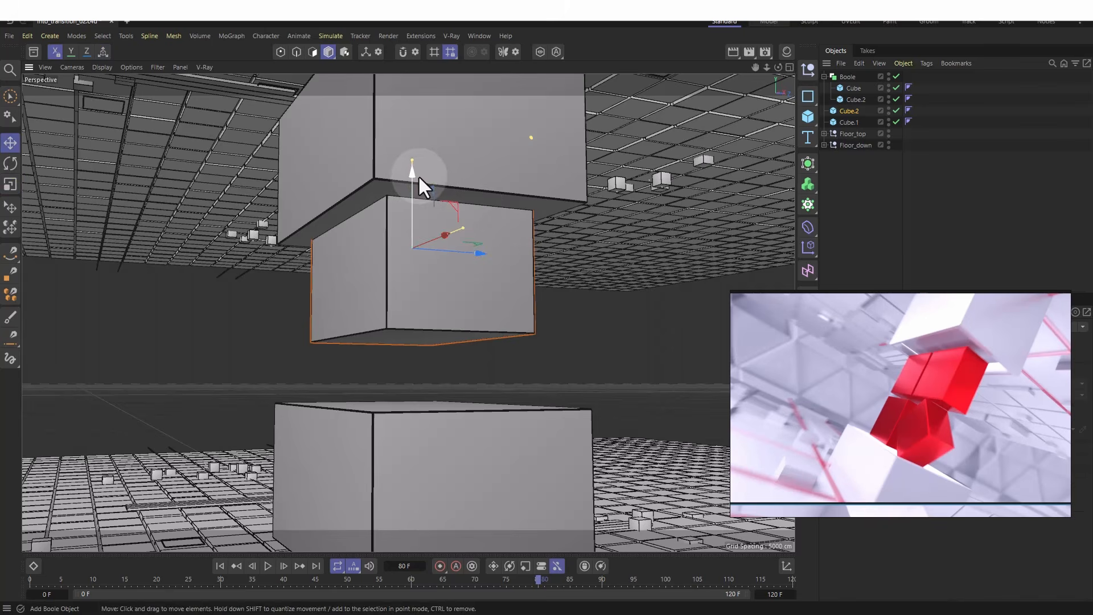
drag(416, 176, 421, 346)
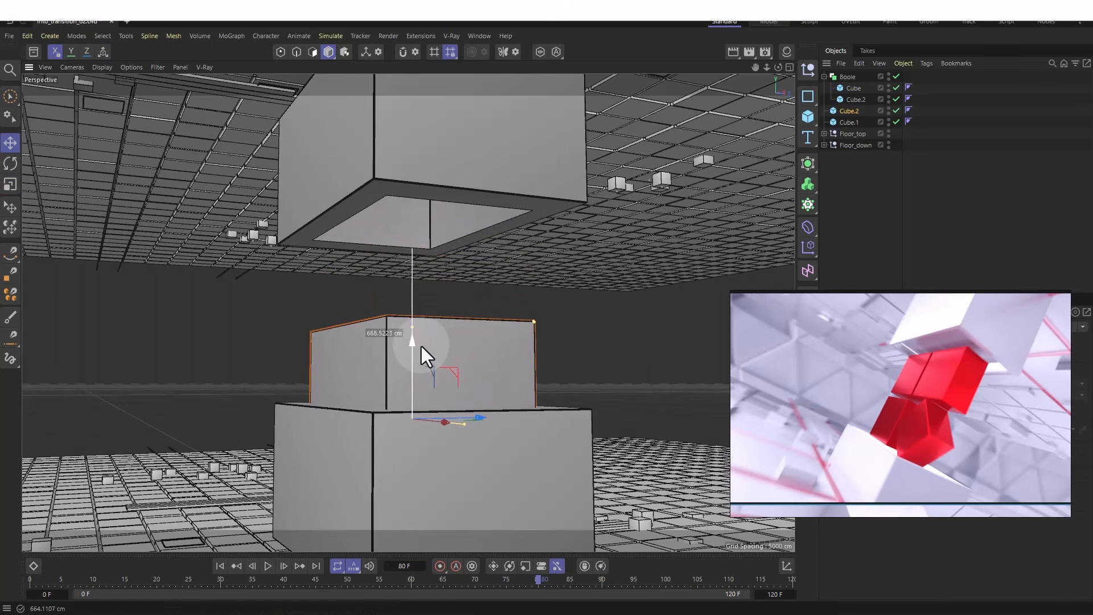
- Wrap the lowered Cube.2 in a second Boole and place Cube.1 above it inside to cut a recess into the lower block
key(shift+c)
text(bool)
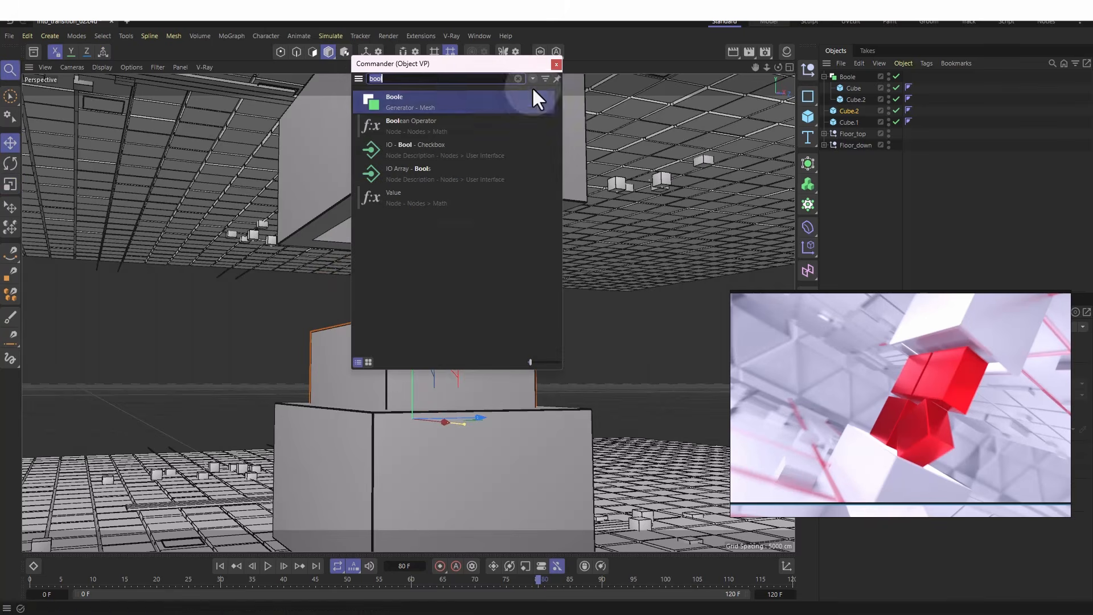
click(419, 104)
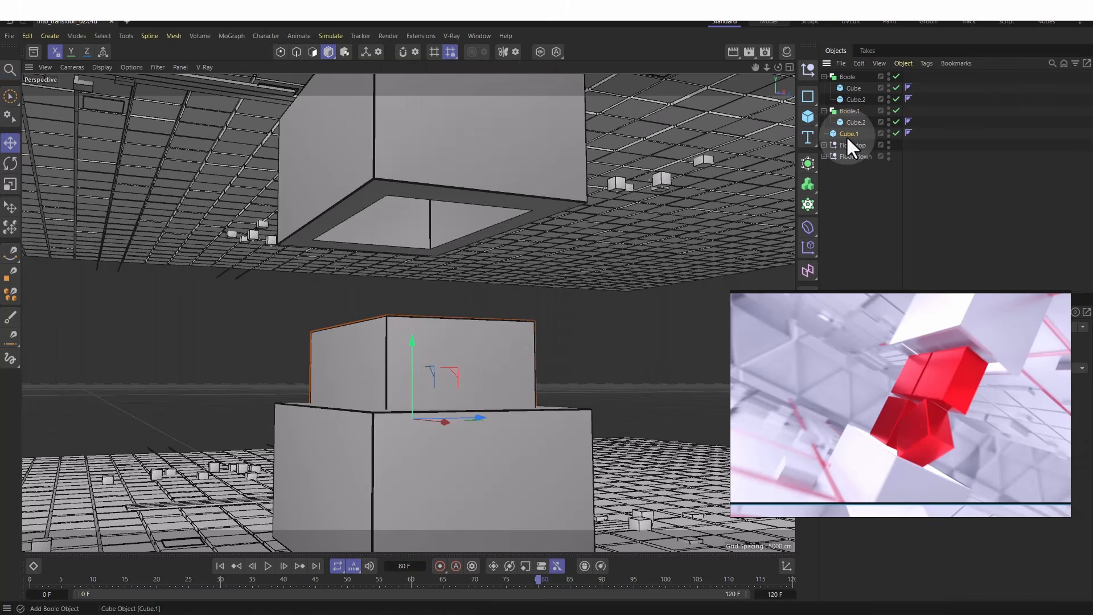
drag(847, 134, 847, 116)
alt+drag(513, 322, 545, 264)
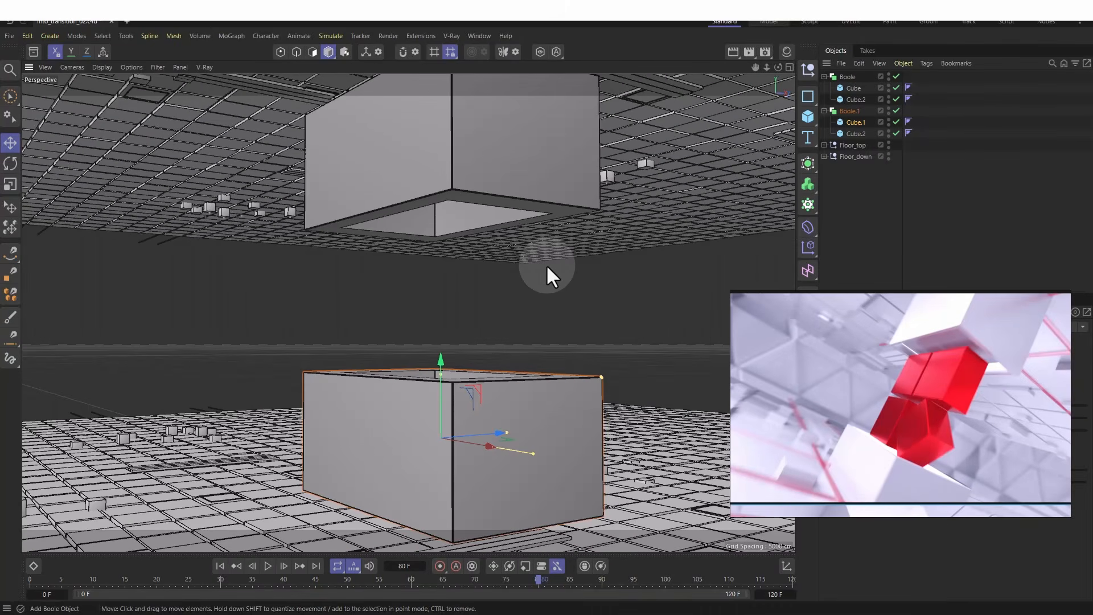
alt+drag(545, 264, 483, 251)
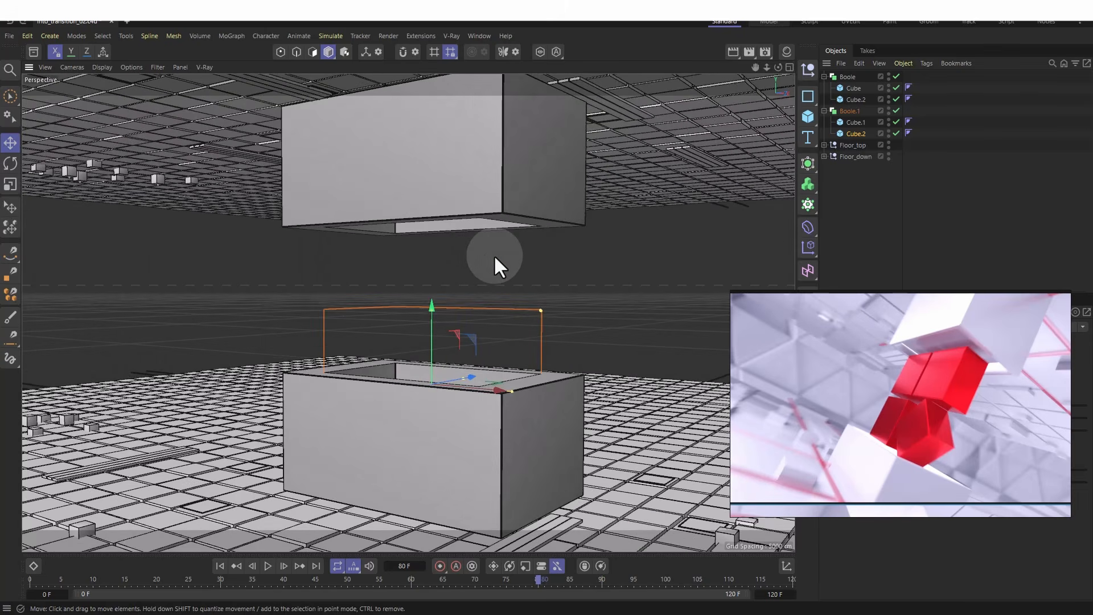
alt+drag(525, 286, 457, 373)
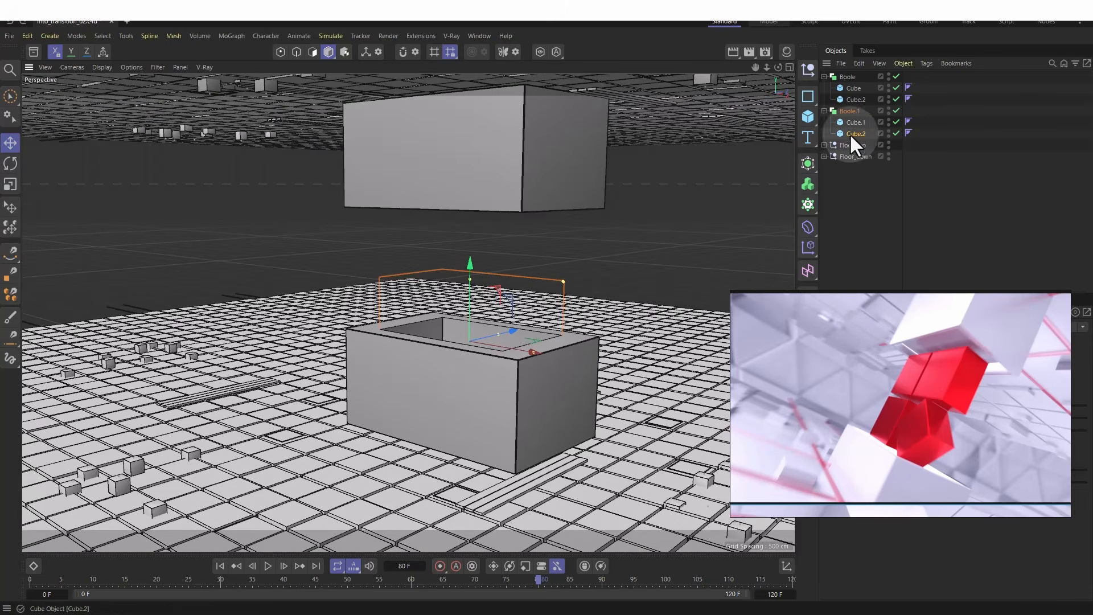
- Duplicate Cube.2 from the second Boole to the top of the object hierarchy and frame the copy between the two blocks
click(853, 137)
ctrl+drag(852, 134, 852, 74)
key(o)
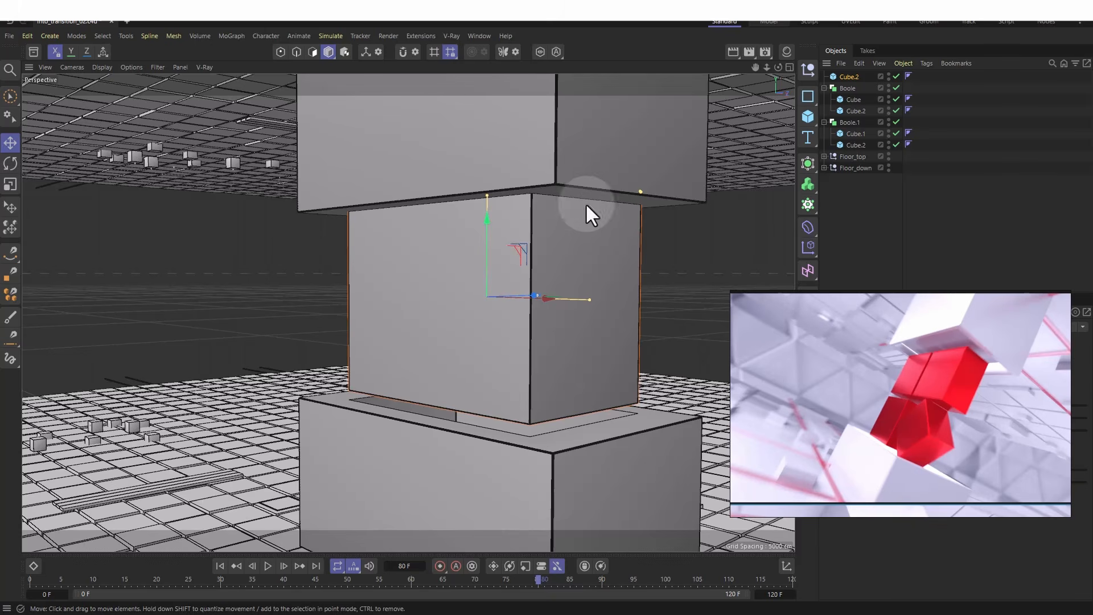
- Shrink the copy into a slim pillar about 224 × 765 × 132 cm, standing at one end of the recess
alt+drag(439, 344, 474, 244)
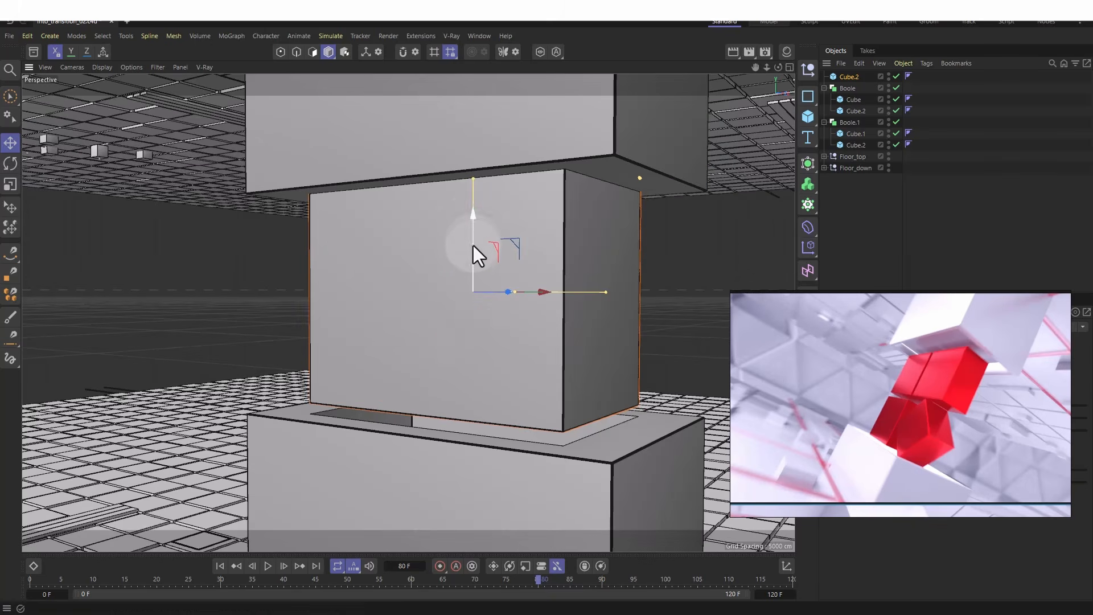
alt+drag(462, 323, 514, 140)
alt+drag(514, 142, 401, 304)
scroll(498, 216, down, 5)
alt+drag(401, 307, 376, 307)
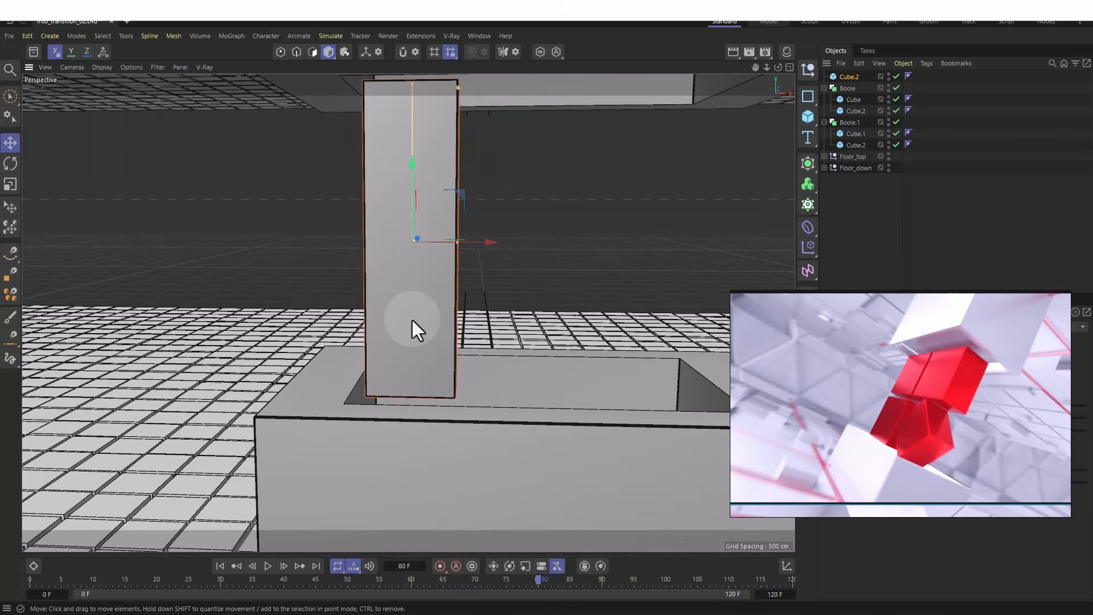
alt+drag(412, 320, 477, 265)
- Add a MoGraph Cloner as the parent of the slim pillar
key(shift+c)
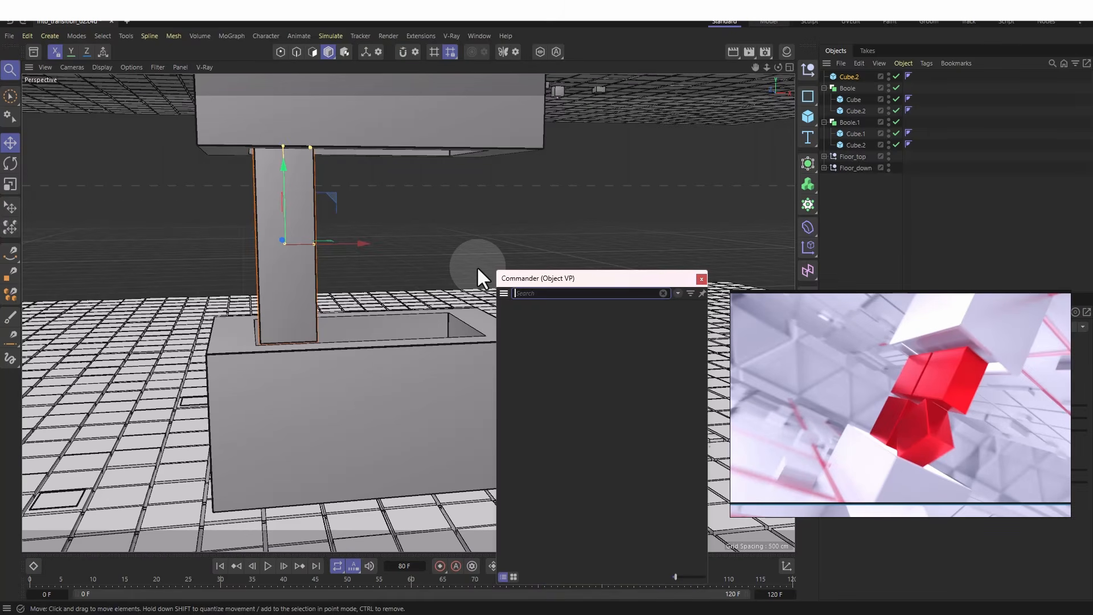
text(c)
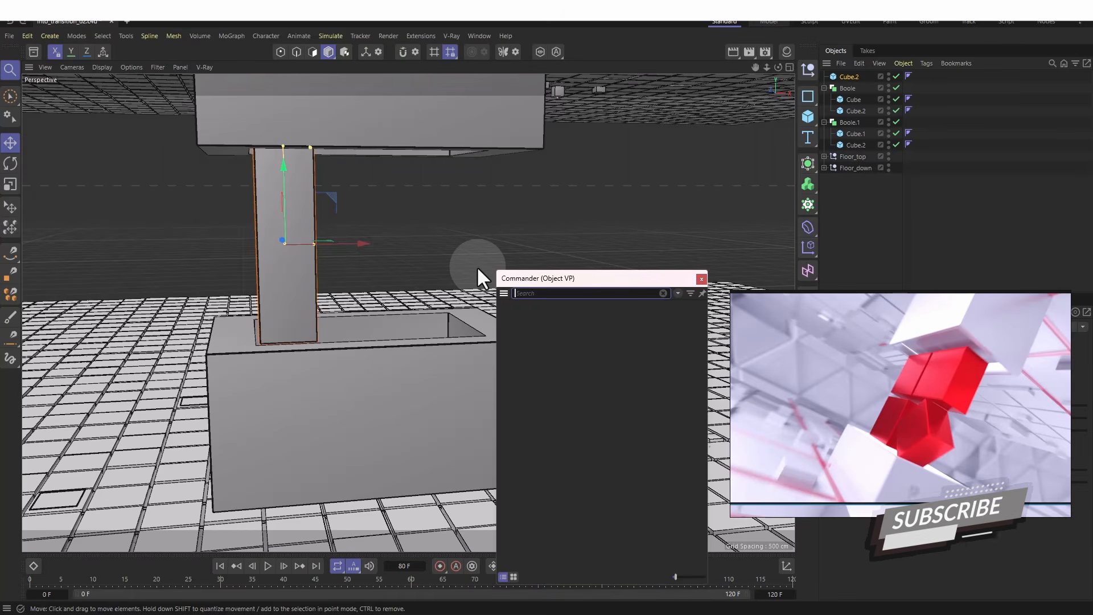
text(lone)
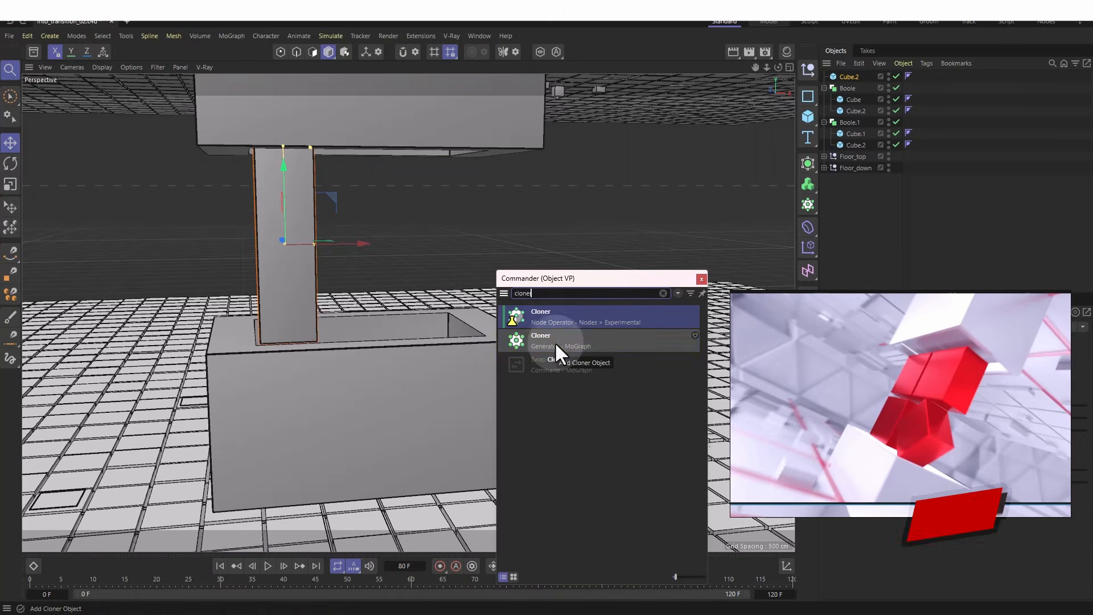
alt+click(555, 343)
alt+drag(312, 289, 247, 282)
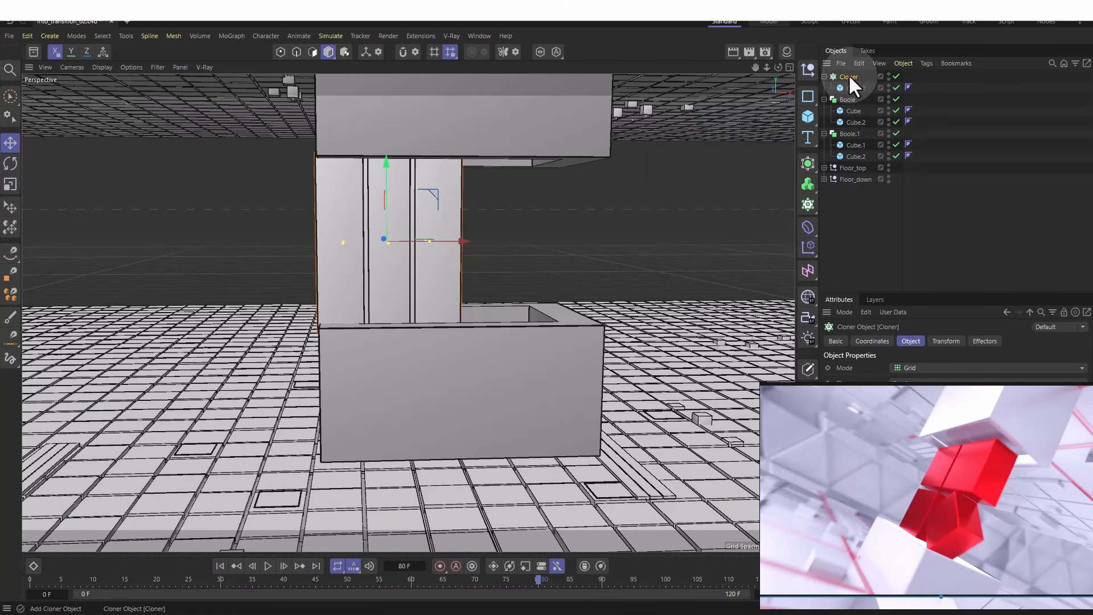
- Move the reference image off the cloner's settings, switch the cloner to Linear mode and set its P.Y step to 0 cm
drag(875, 450, 928, 558)
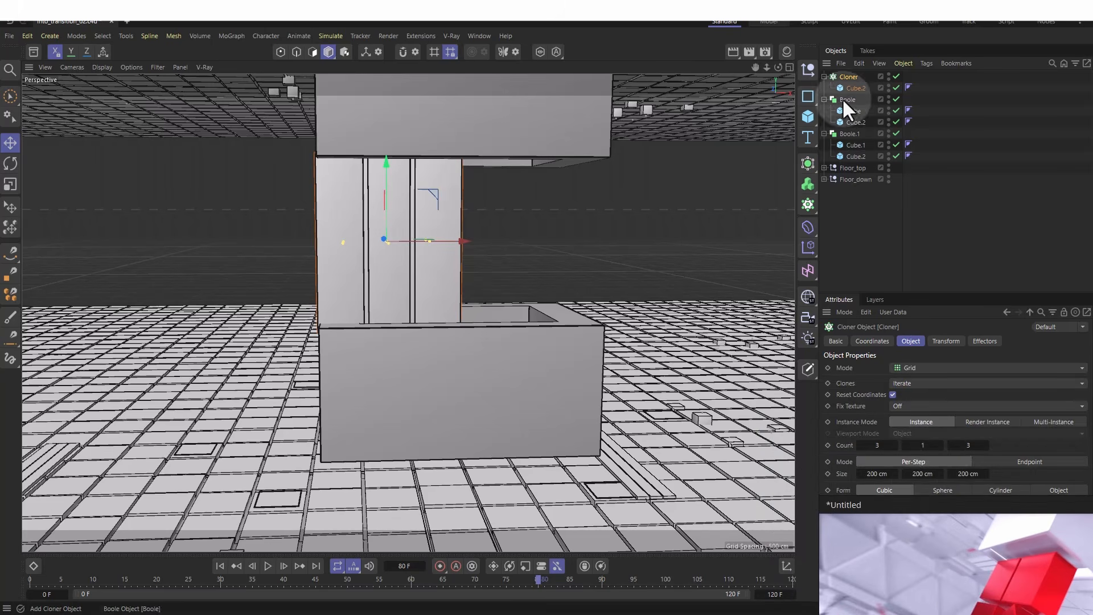
click(903, 367)
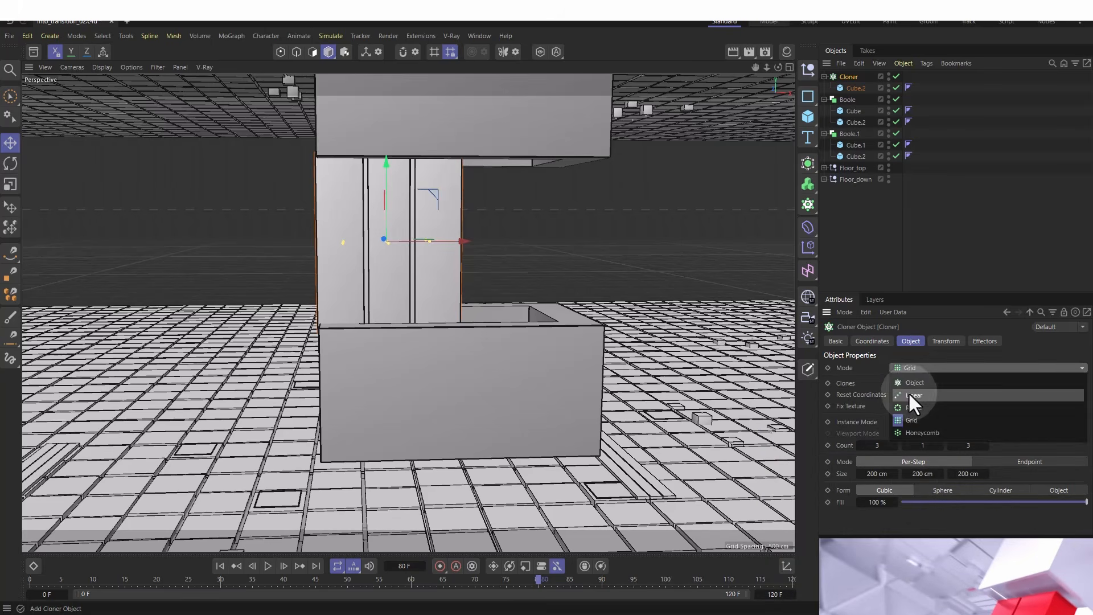
click(910, 395)
alt+drag(620, 375, 530, 356)
right_drag(912, 597, 1075, 561)
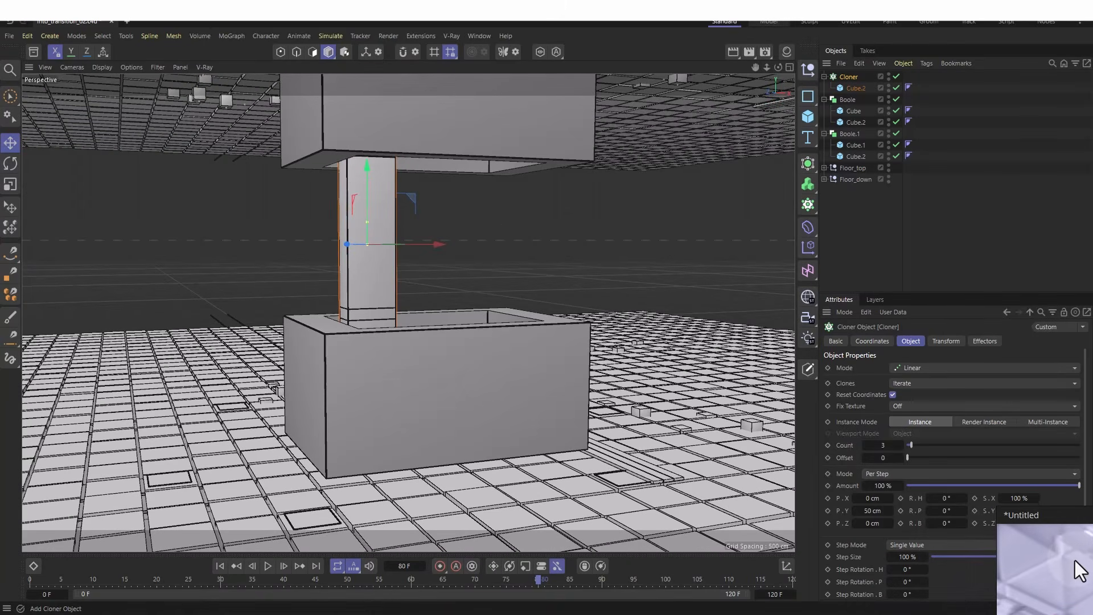
double_click(874, 511)
text(0)
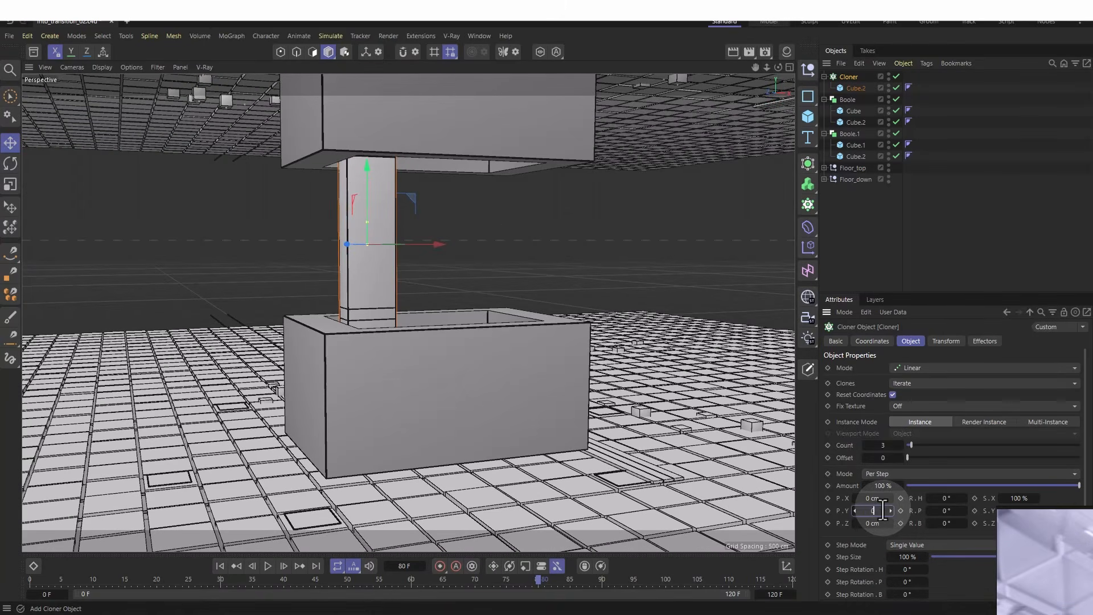
key(Return)
alt+drag(415, 408, 377, 418)
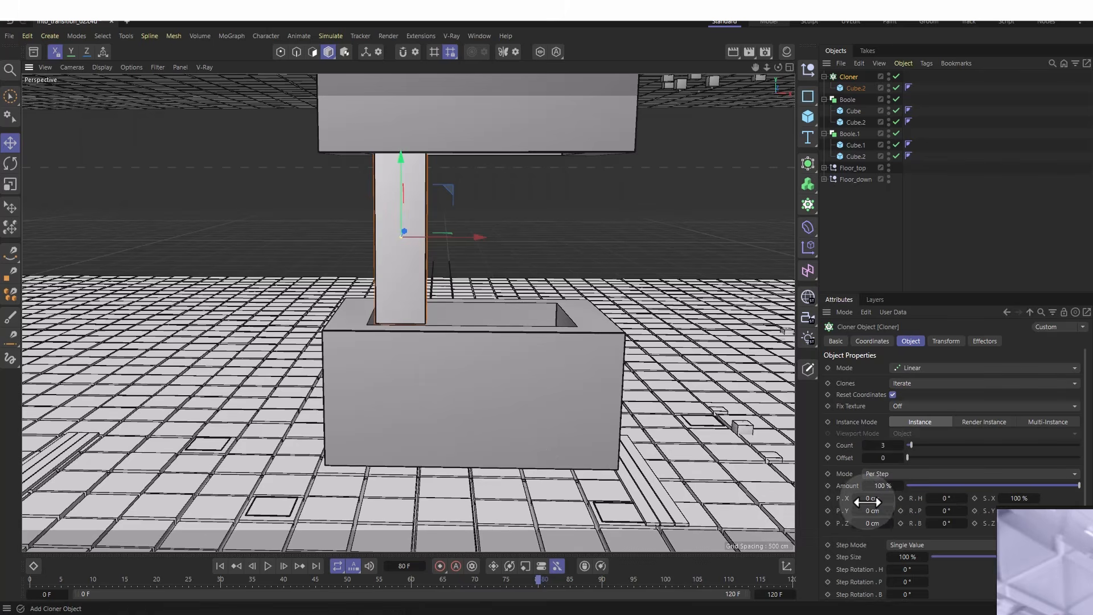
- Spread the clones along X with a P.X step of 313 cm and set the clone count to 4
drag(868, 502, 889, 502)
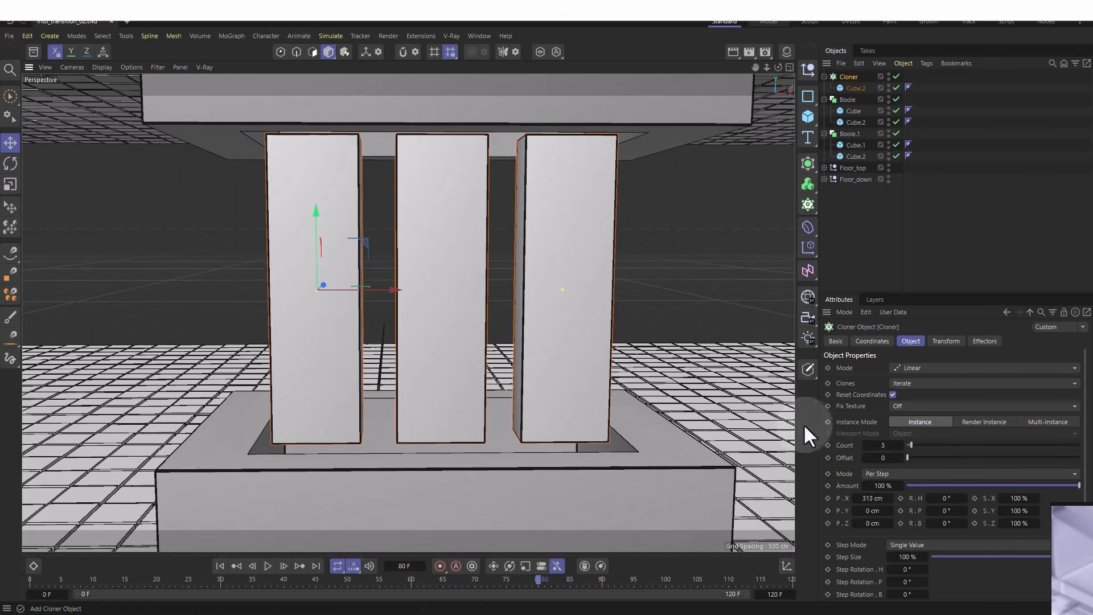
click(888, 445)
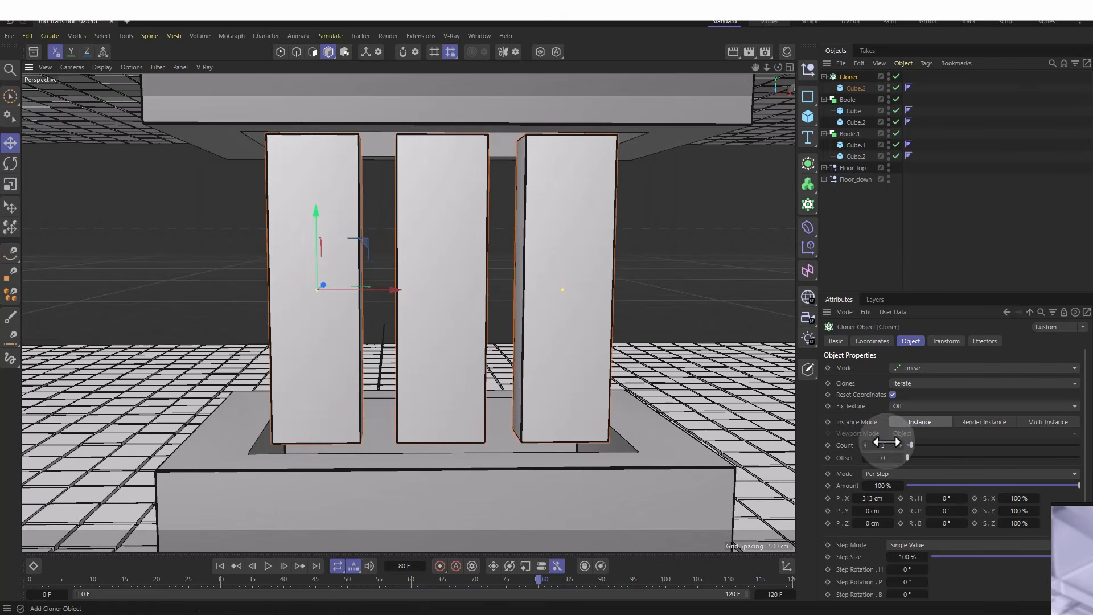
text(4)
key(Return)
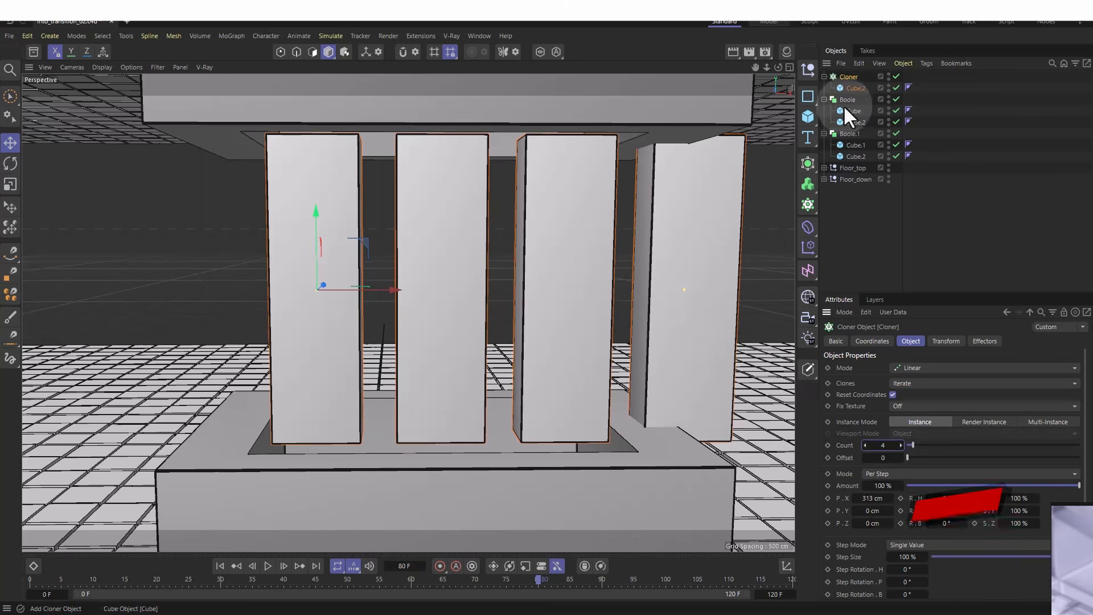
- Narrow the cloned cube to about 157 cm in X and tighten the cloner's P.X step to 209 cm
click(856, 89)
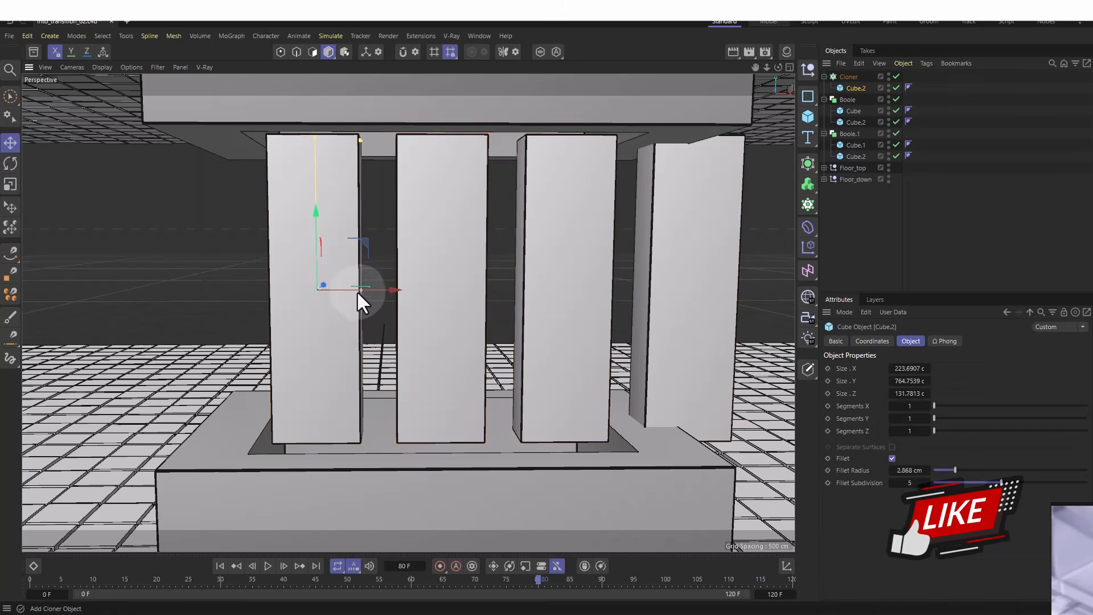
drag(357, 291, 347, 292)
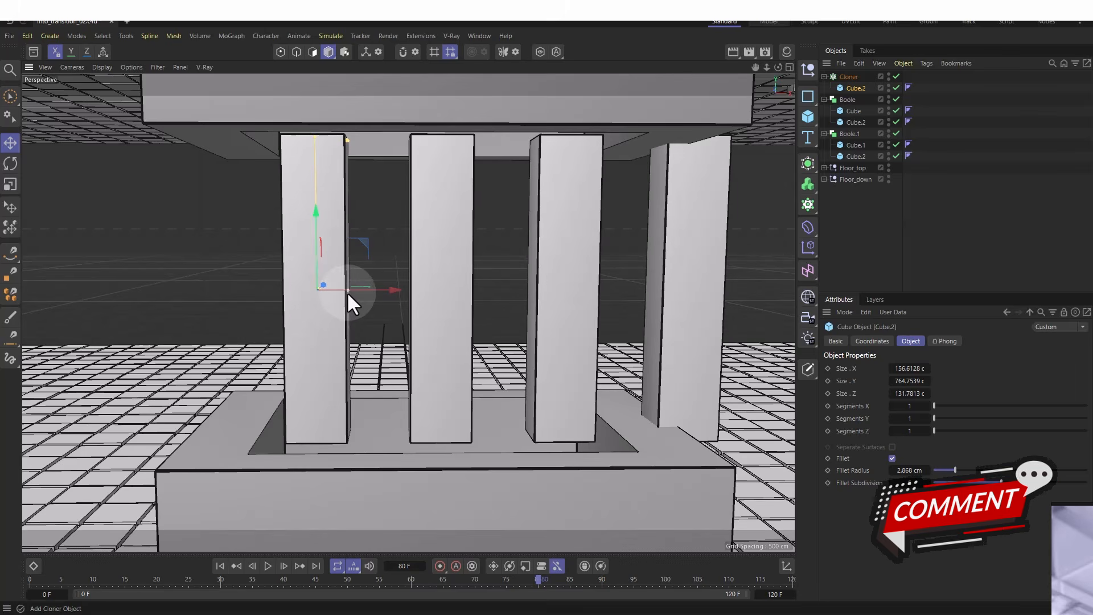
click(849, 77)
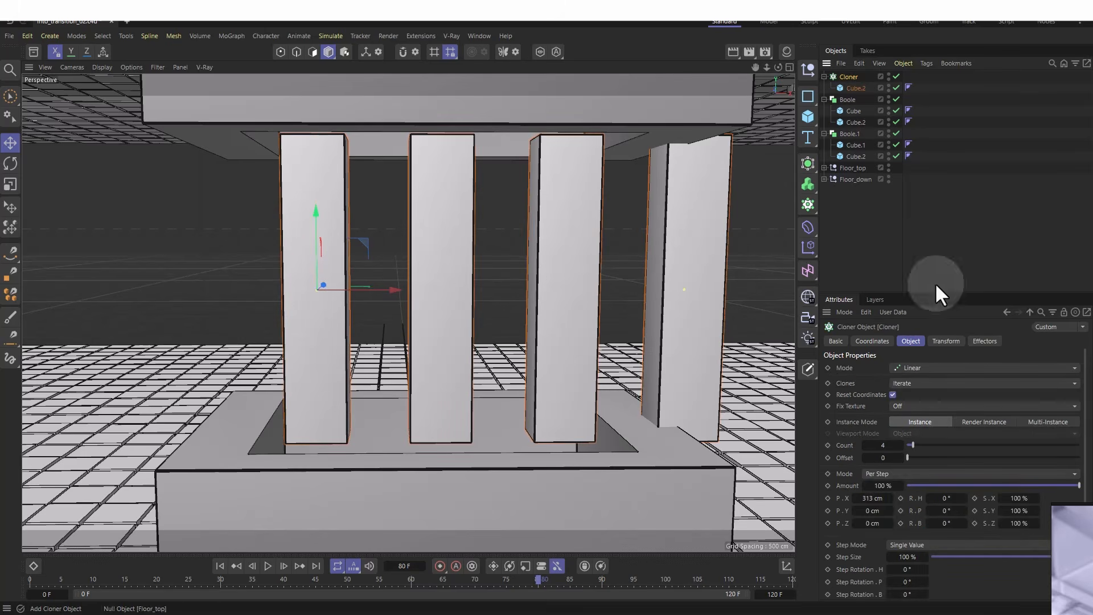
mouse_move(874, 498)
mouse_down()
mouse_move(607, 456)
mouse_move(545, 465)
mouse_move(561, 455)
mouse_up()
- Switch the cloner off, deepen its source cube to about 403 cm in Z to span the recess, and switch the cloner back on
alt+middle_drag(637, 444, 497, 454)
mouse_move(497, 455)
alt+mouse_down()
mouse_move(561, 451)
mouse_move(499, 463)
mouse_move(490, 450)
mouse_move(421, 453)
mouse_move(527, 454)
mouse_move(471, 459)
mouse_move(484, 376)
mouse_move(470, 384)
mouse_move(485, 397)
alt+mouse_up()
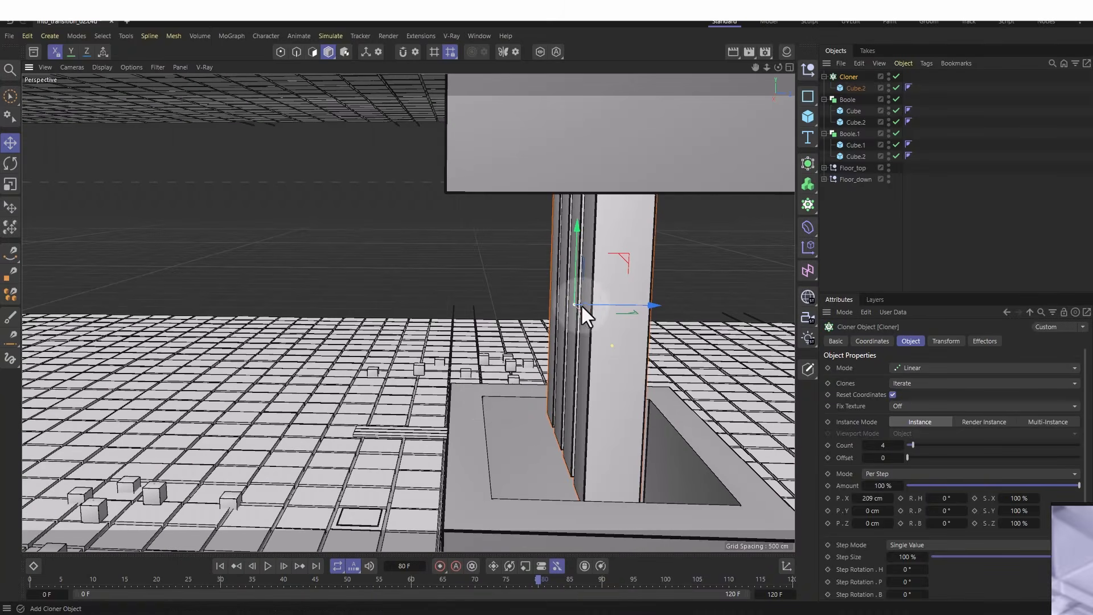
alt+drag(573, 305, 277, 350)
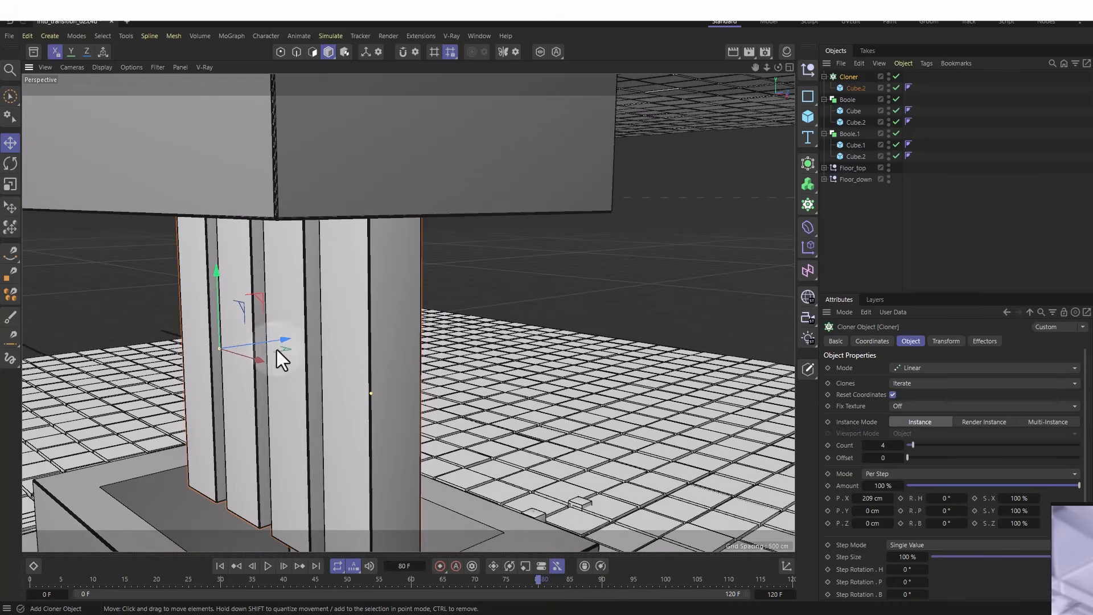
click(897, 76)
alt+drag(569, 319, 254, 299)
click(187, 310)
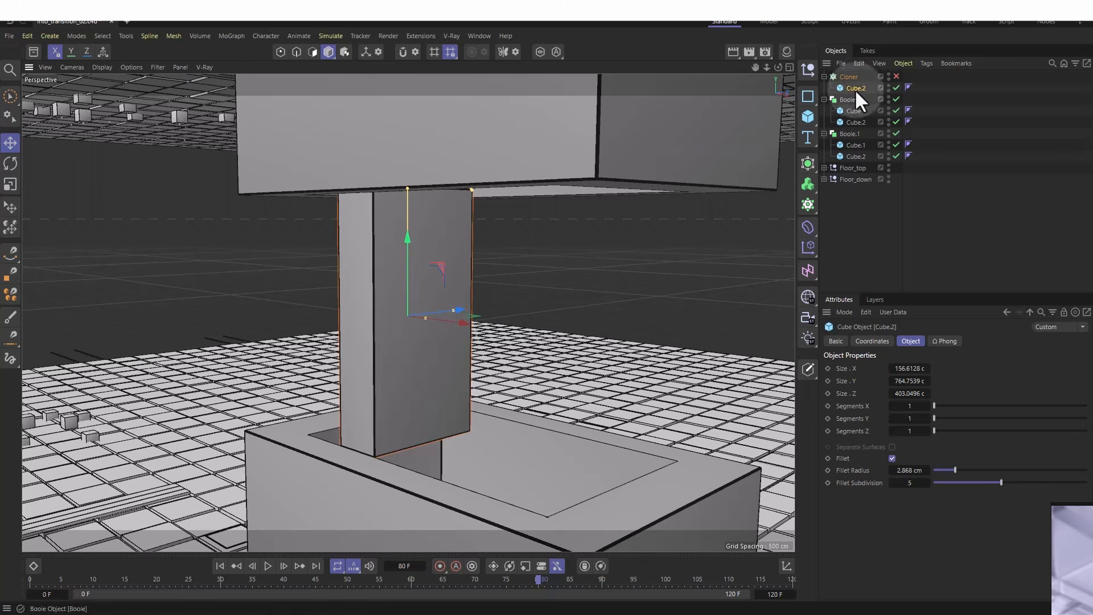
click(896, 77)
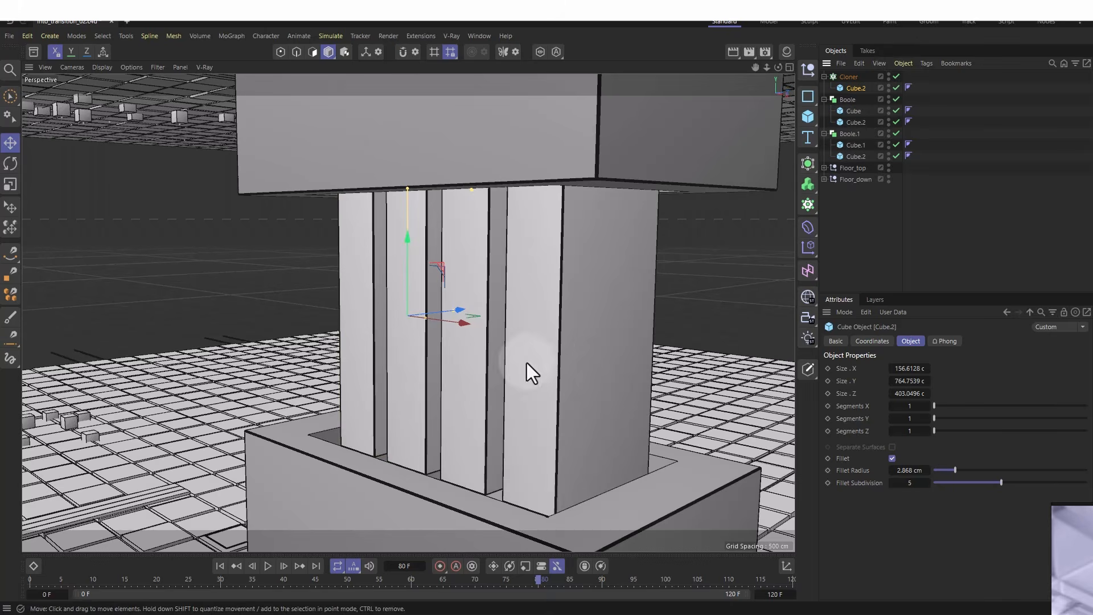
- Shrink the lower Boole's subtracting cube to about 794 cm in X and 425 cm in Z so the recess hugs the slabs
alt+drag(528, 363, 463, 357)
alt+drag(424, 503, 409, 473)
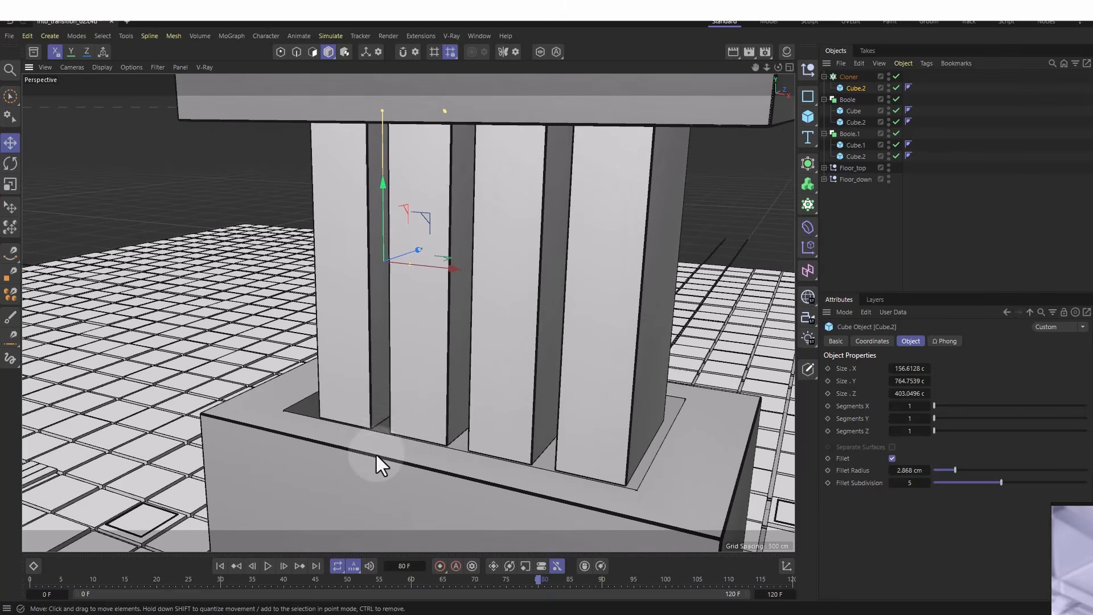
click(353, 449)
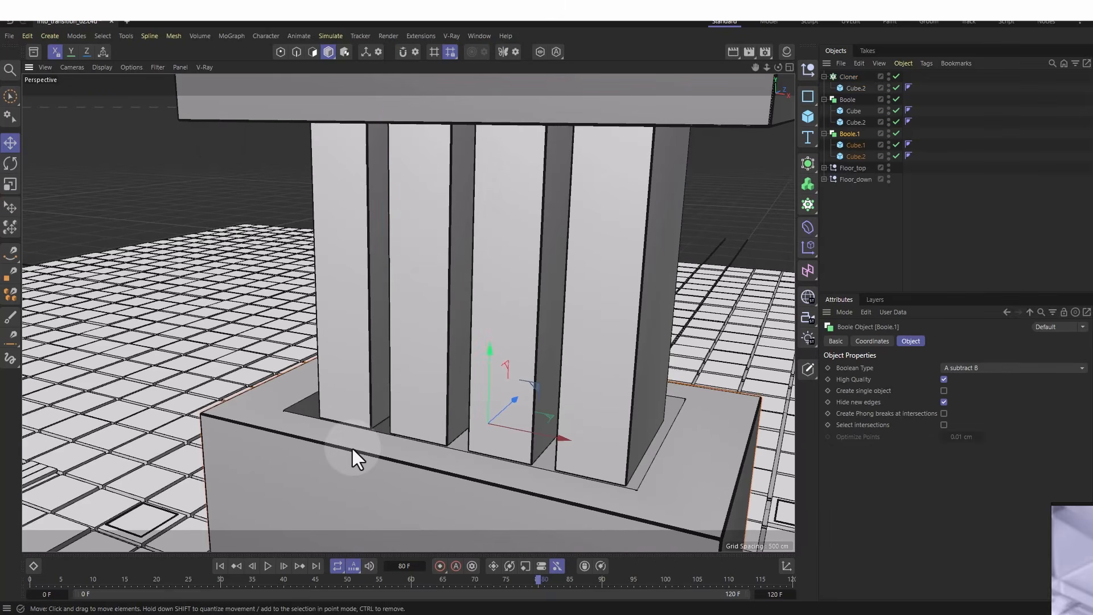
scroll(353, 421, up, 3)
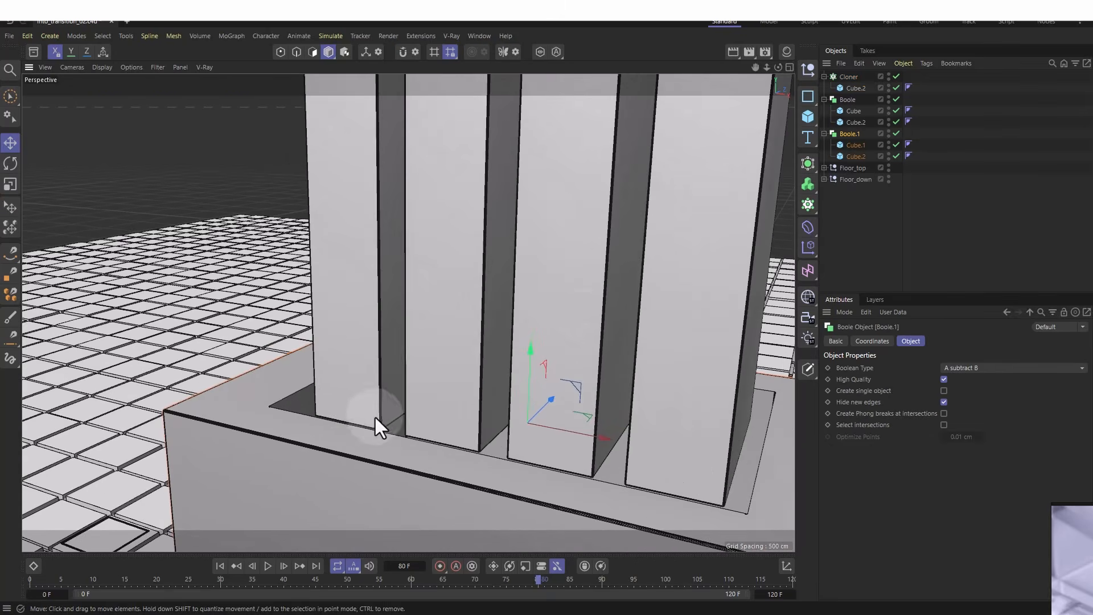
click(859, 153)
alt+drag(573, 442, 555, 442)
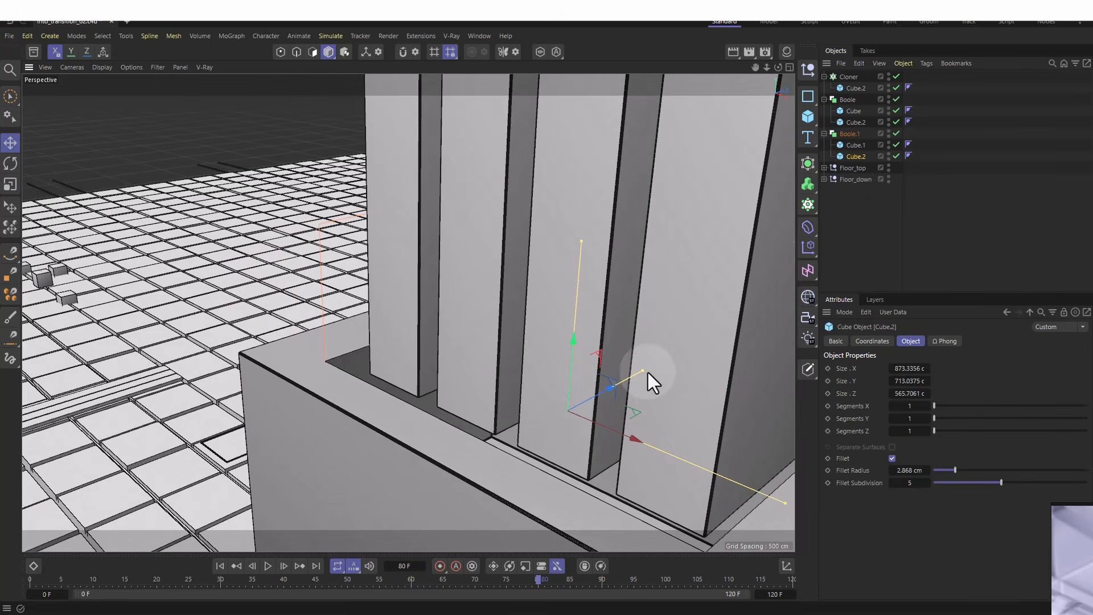
drag(644, 371, 586, 401)
scroll(469, 444, down, 3)
alt+drag(469, 445, 517, 320)
alt+right_drag(499, 232, 528, 223)
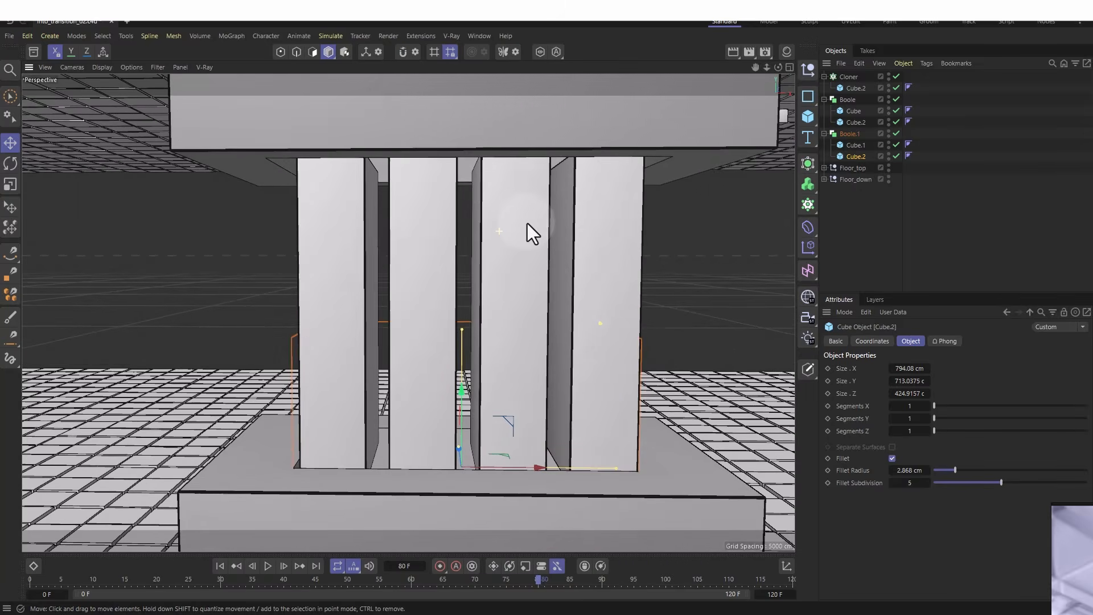
- Try stepping the cloned slabs downward with a cloner P.Y step of -156 cm
click(849, 76)
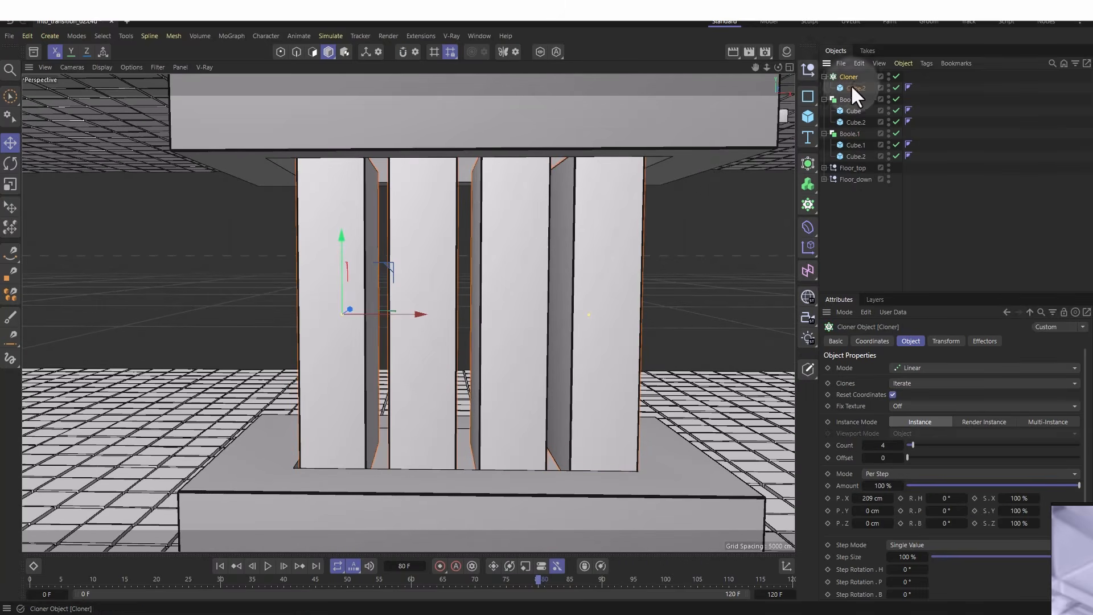
mouse_move(873, 519)
mouse_down()
mouse_move(831, 519)
mouse_move(888, 511)
mouse_move(871, 511)
mouse_up()
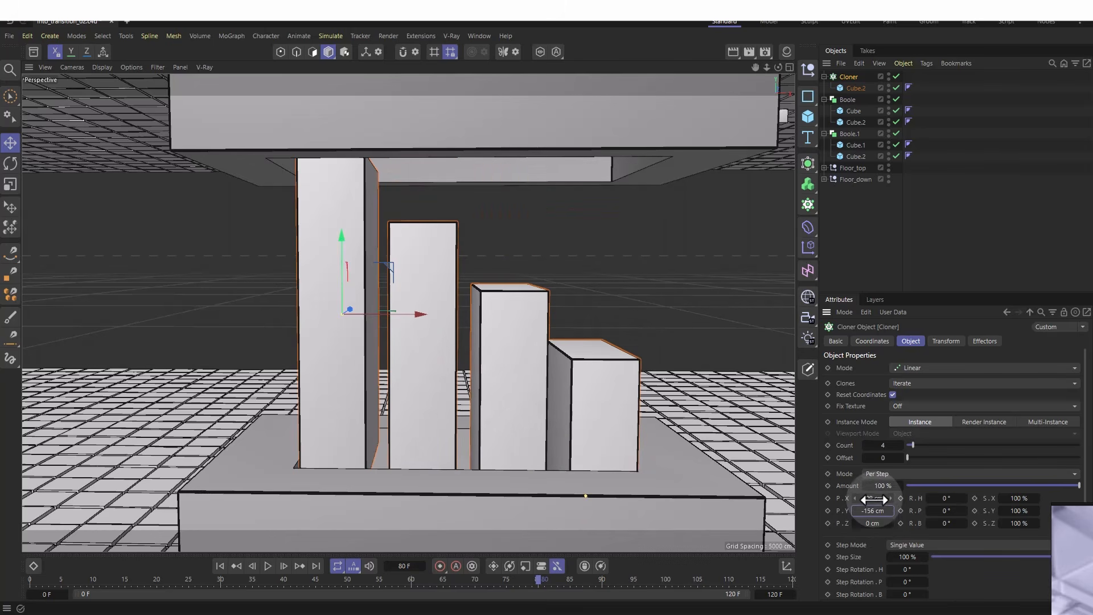
key(ctrl+z)
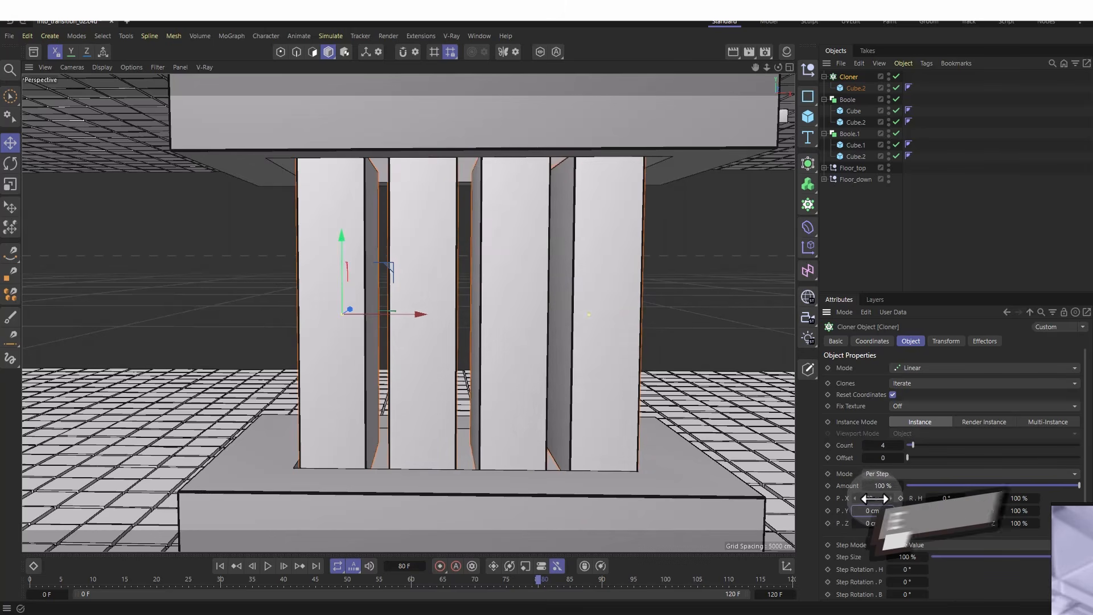
- With the cloner switched off, duplicate its source cube, shorten the copy to about 425 cm in Y, and switch the cloner back on
click(853, 89)
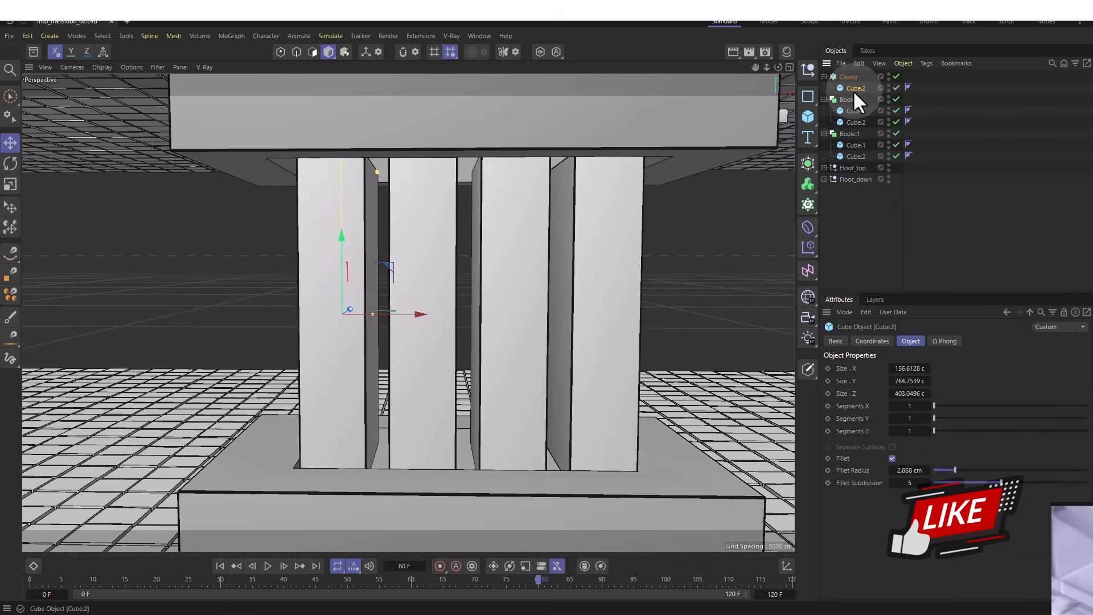
click(896, 76)
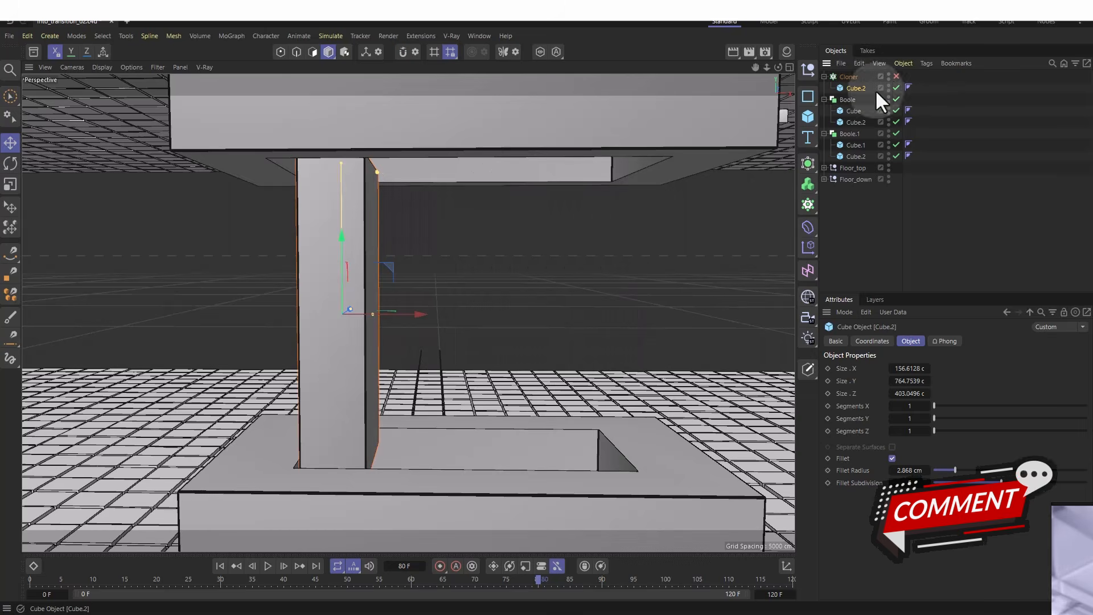
drag(876, 90, 855, 81)
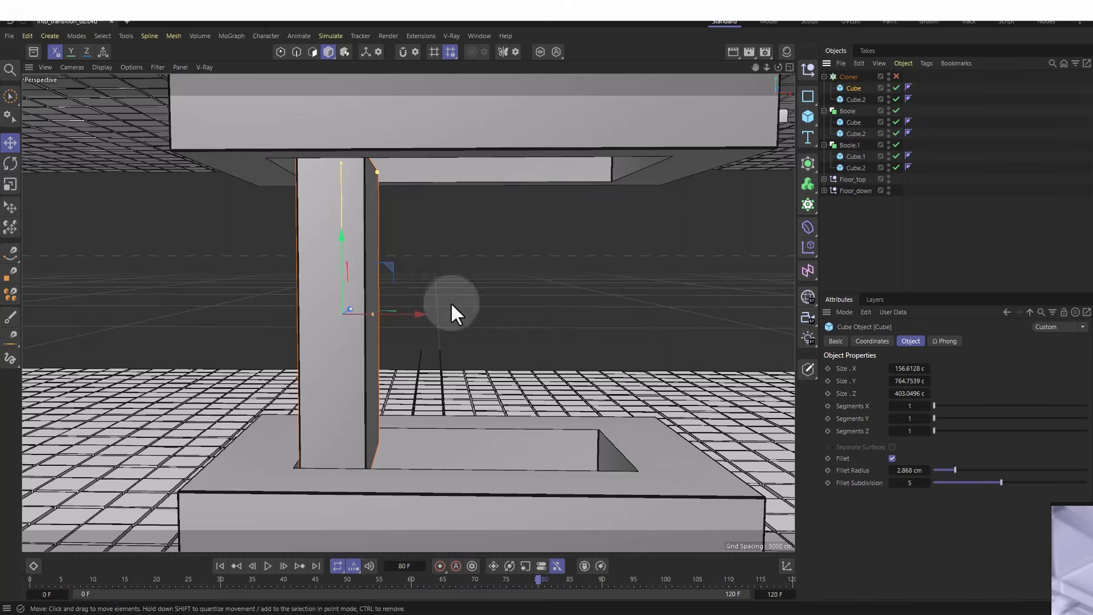
drag(450, 302, 579, 302)
drag(483, 167, 485, 234)
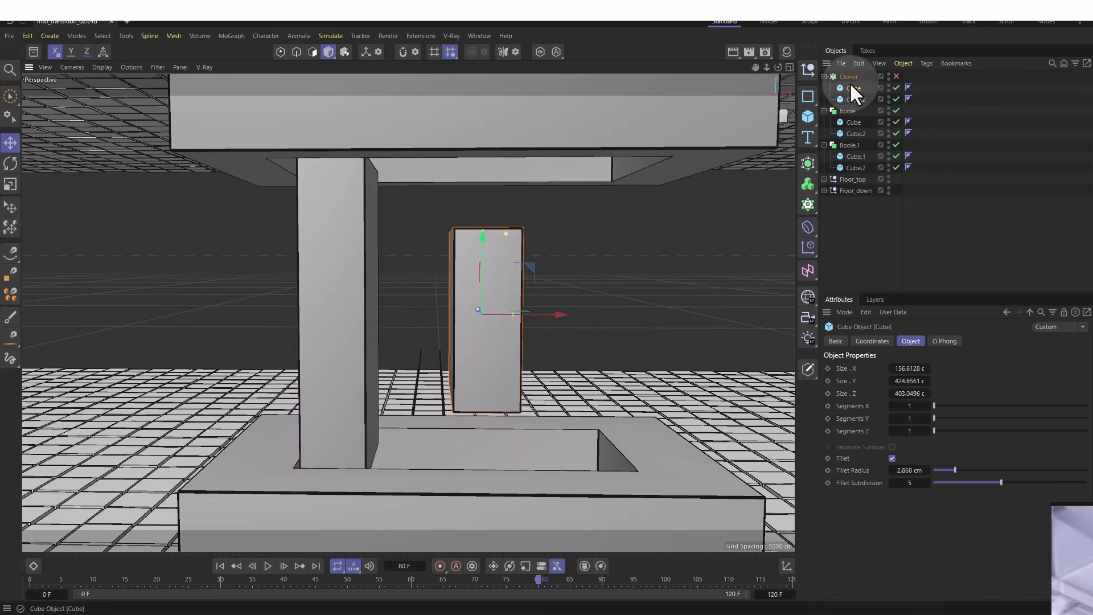
click(897, 76)
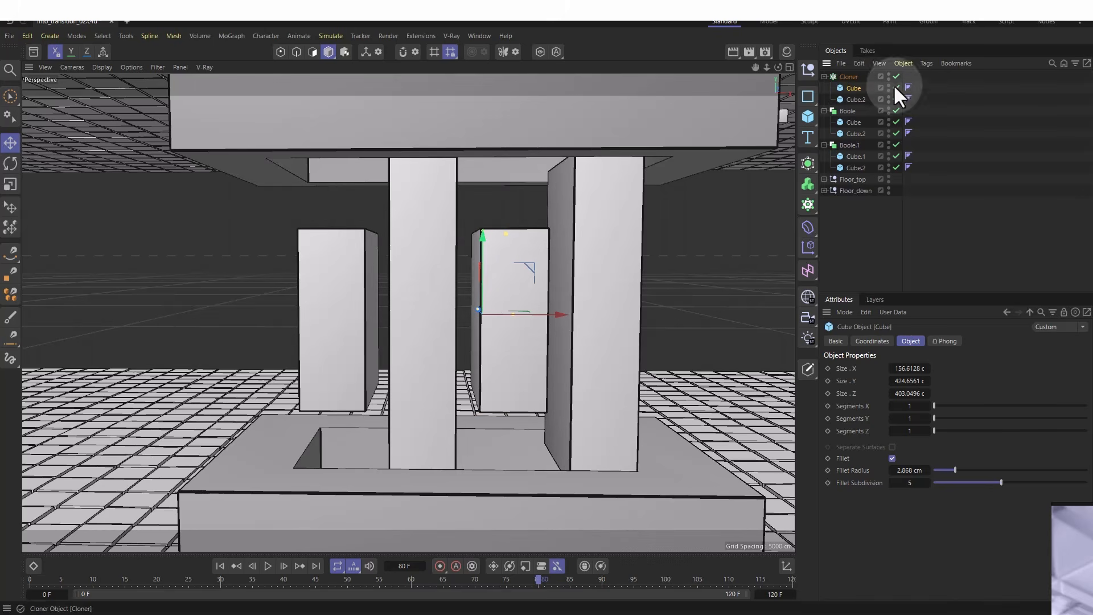
- Set the cloner's Clones option to Blend and its P.Y step to 6 cm
click(850, 77)
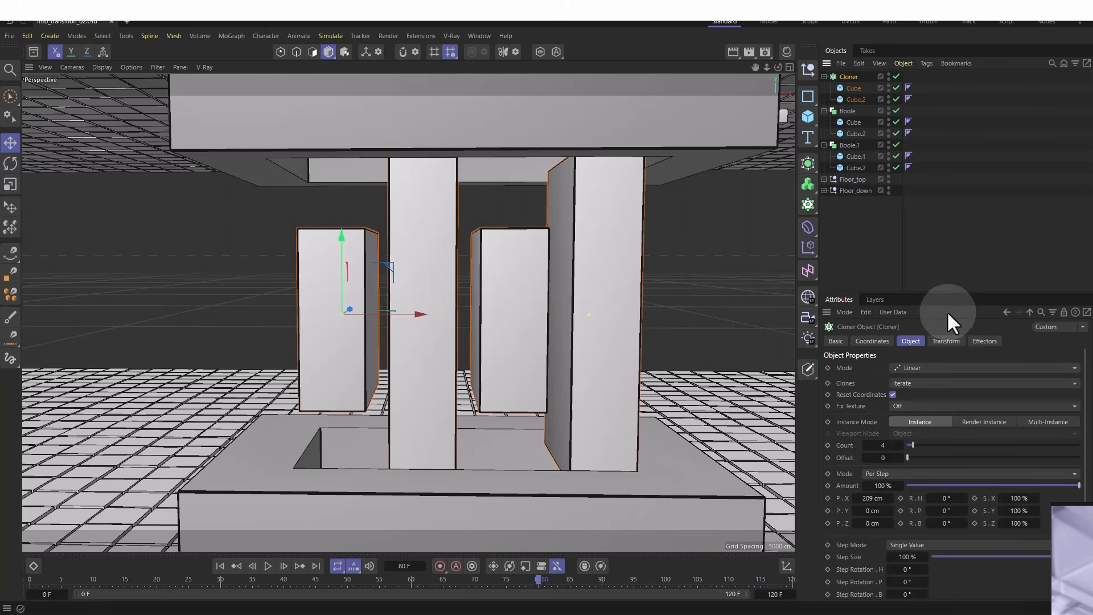
click(901, 385)
click(911, 424)
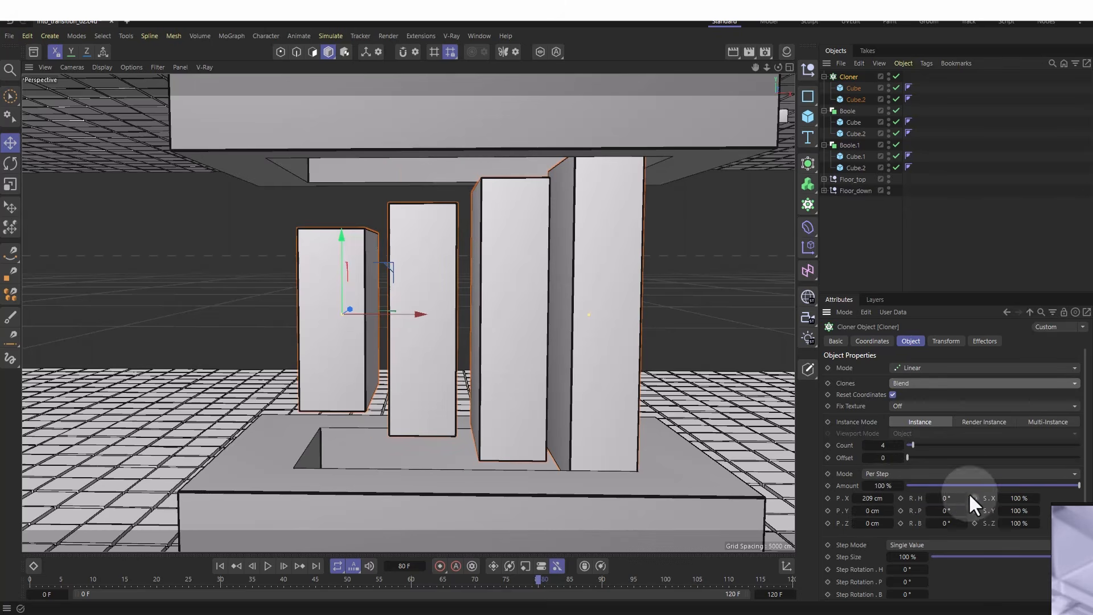
drag(870, 501, 851, 501)
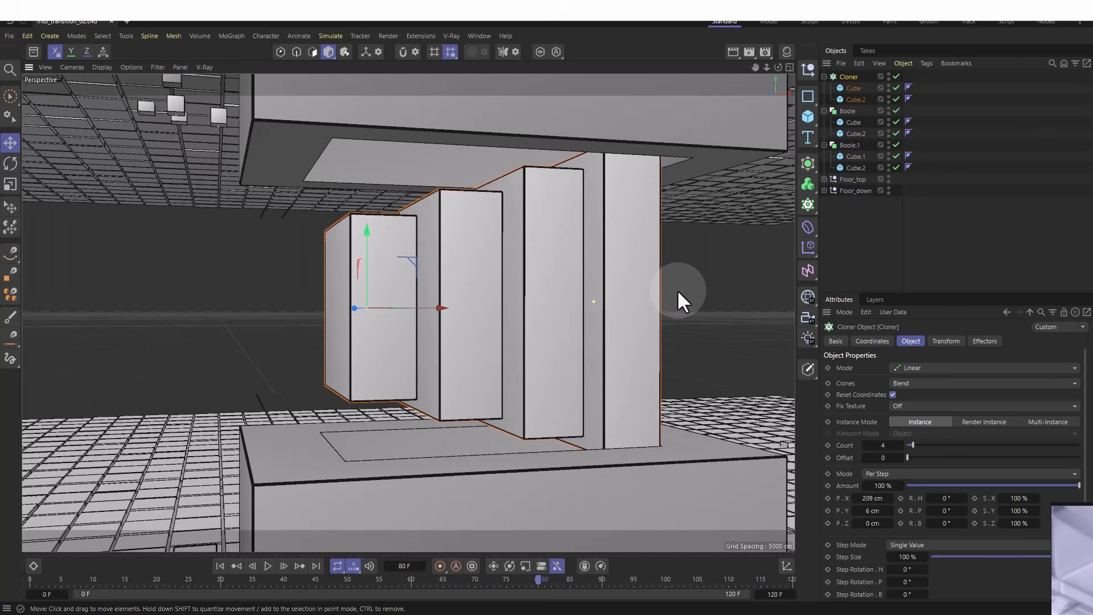
- Undo the blend setup and the duplicated cube so the cloner is back to its single source cube
key(ctrl+z)
key(ctrl+z)
key(ctrl+z)
key(ctrl+z)
key(ctrl+z)
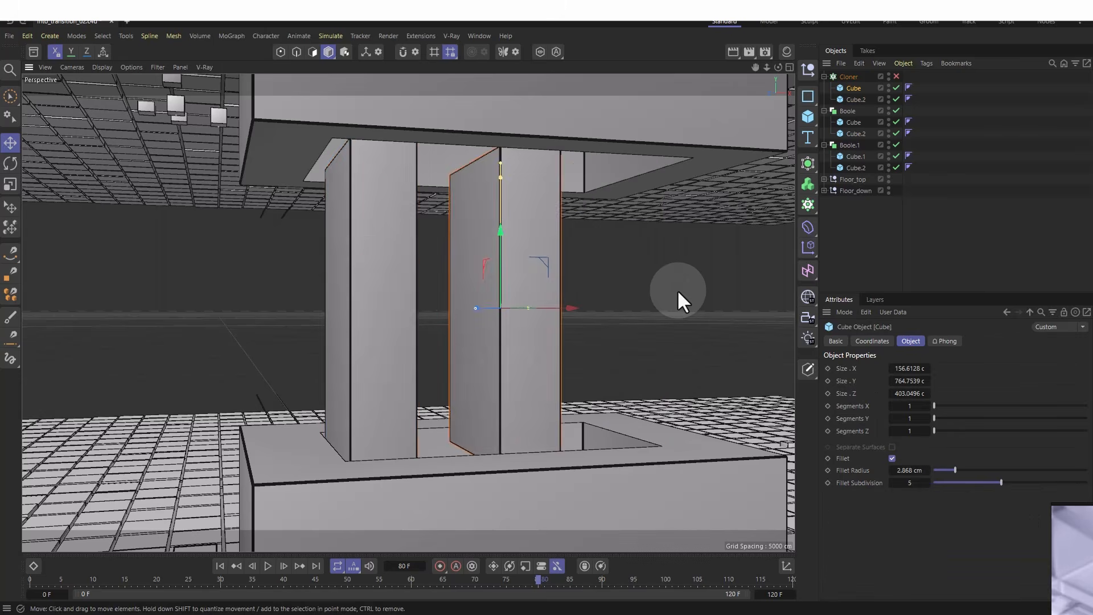
key(ctrl+y)
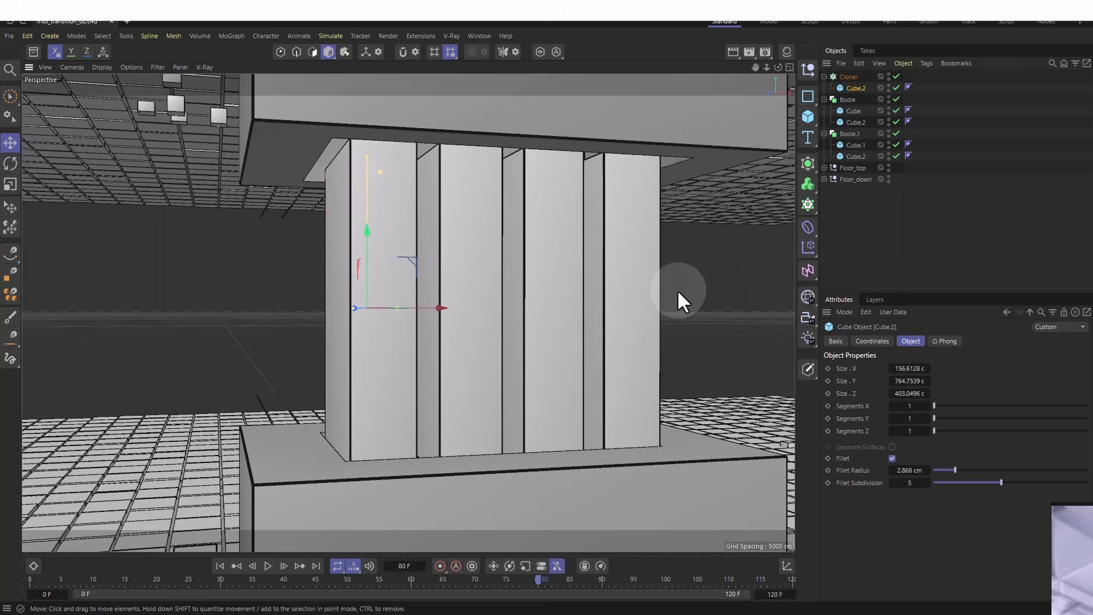
- Stagger the cloned slabs into descending stairs with a cloner P.Y step of -101 cm, then deselect the cloner
click(843, 77)
drag(867, 513, 878, 510)
alt+drag(619, 454, 530, 418)
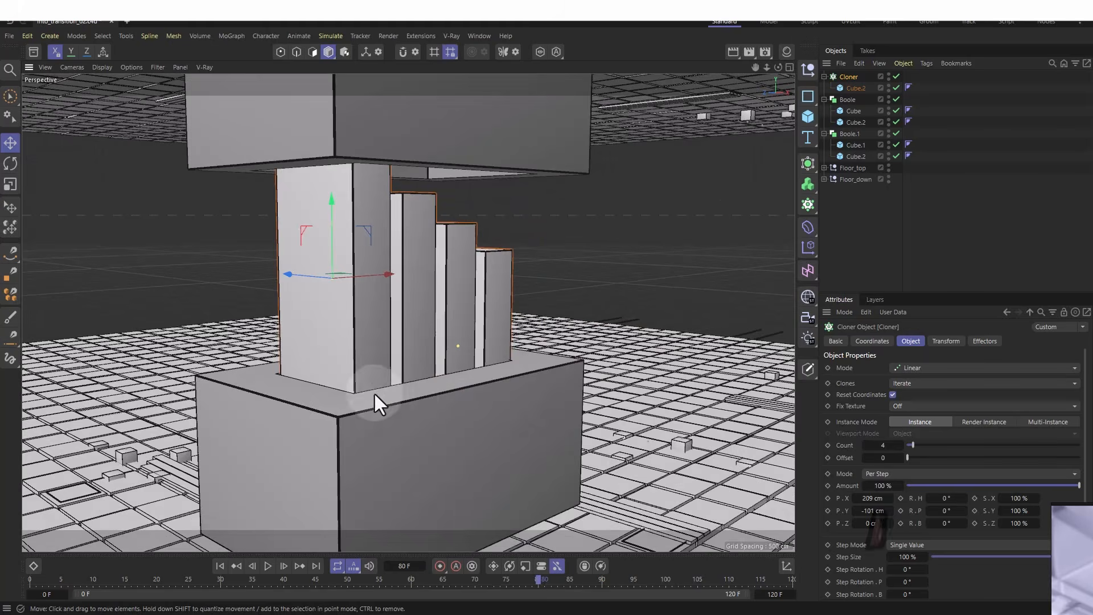
alt+drag(379, 403, 682, 309)
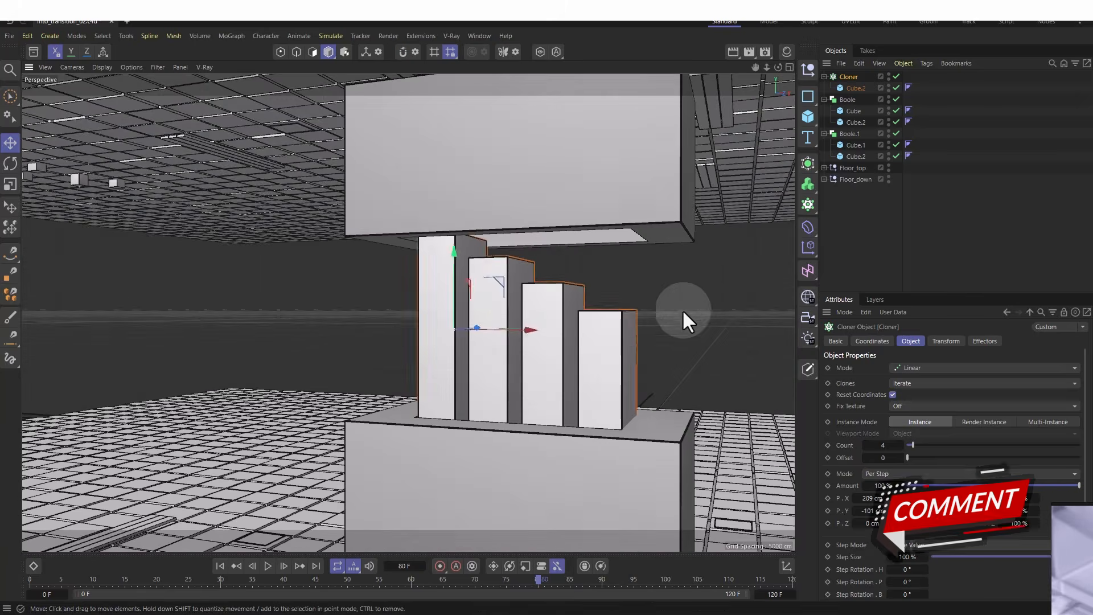
click(685, 301)
alt+drag(607, 356, 578, 310)
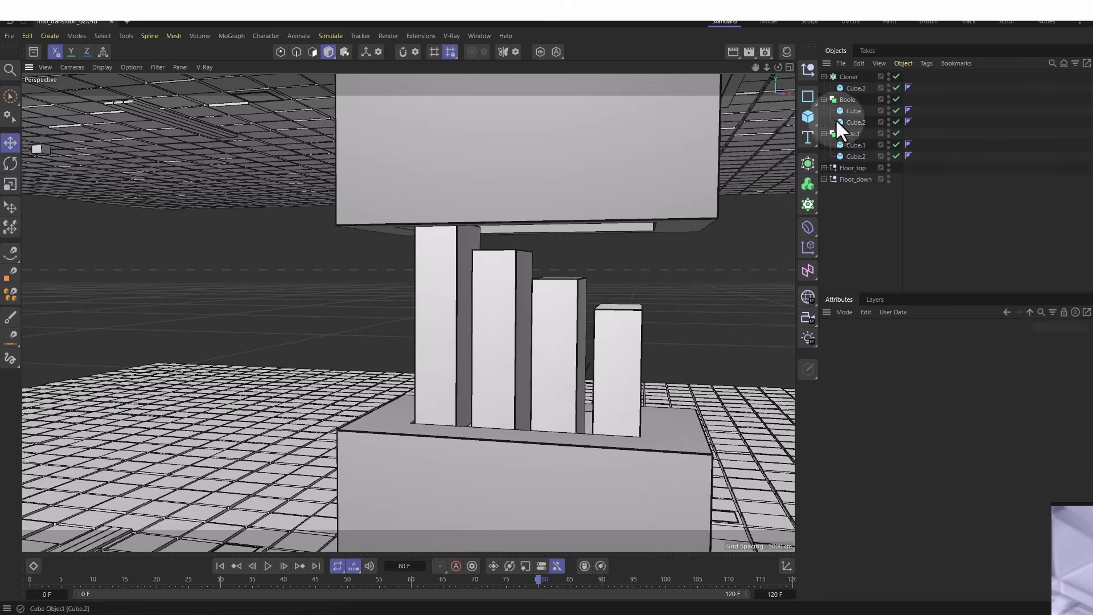
- Add a 400 × 400 cm rectangle spline, lay it in the XZ plane and position it at height between the two blocks
click(813, 98)
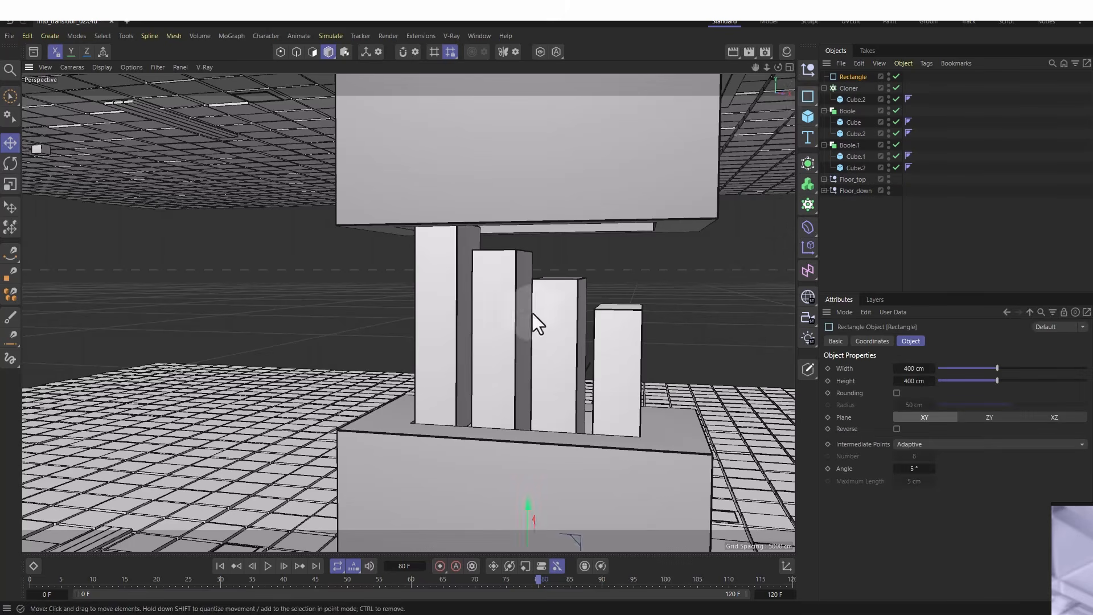
alt+drag(532, 313, 637, 399)
drag(552, 473, 528, 139)
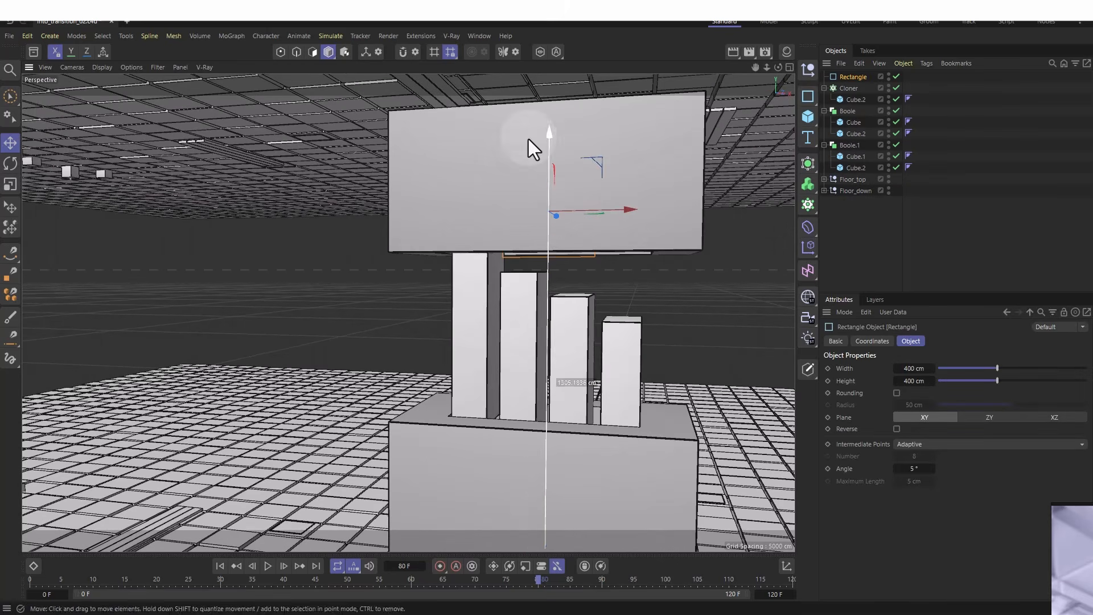
click(1053, 417)
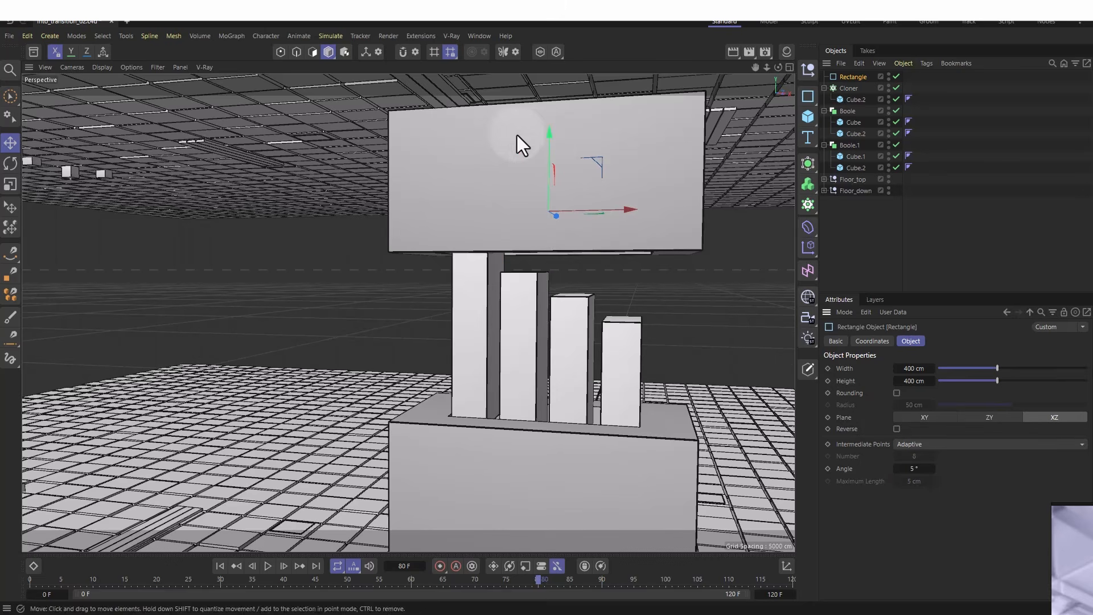
drag(551, 137, 569, 302)
- Scale up the rectangle spline uniformly and raise it about 335 cm into the lower part of the upper block
key(t)
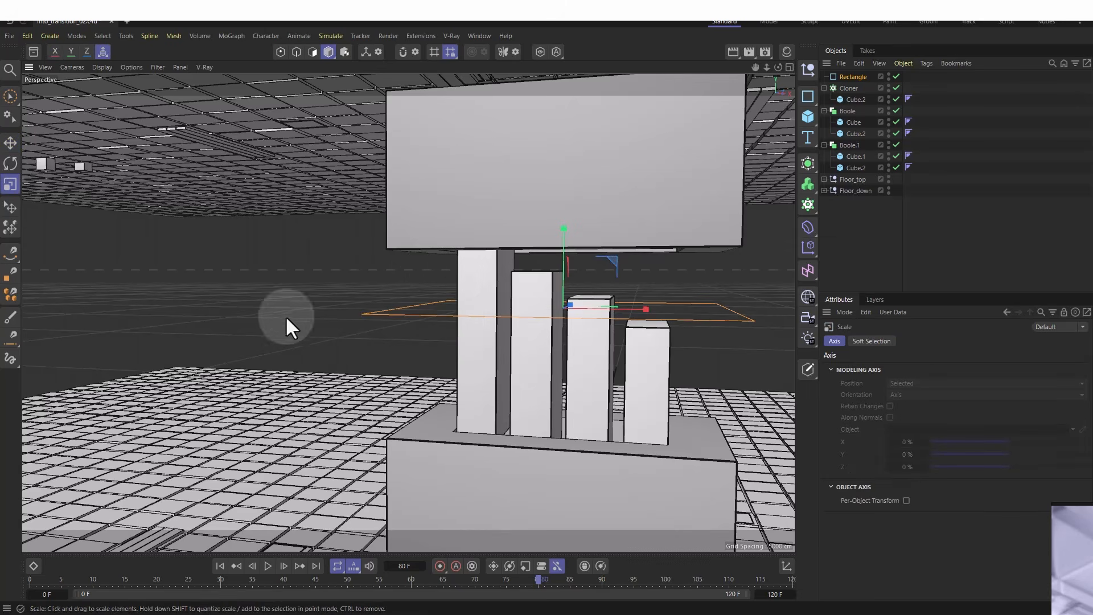
key(e)
drag(568, 239, 567, 151)
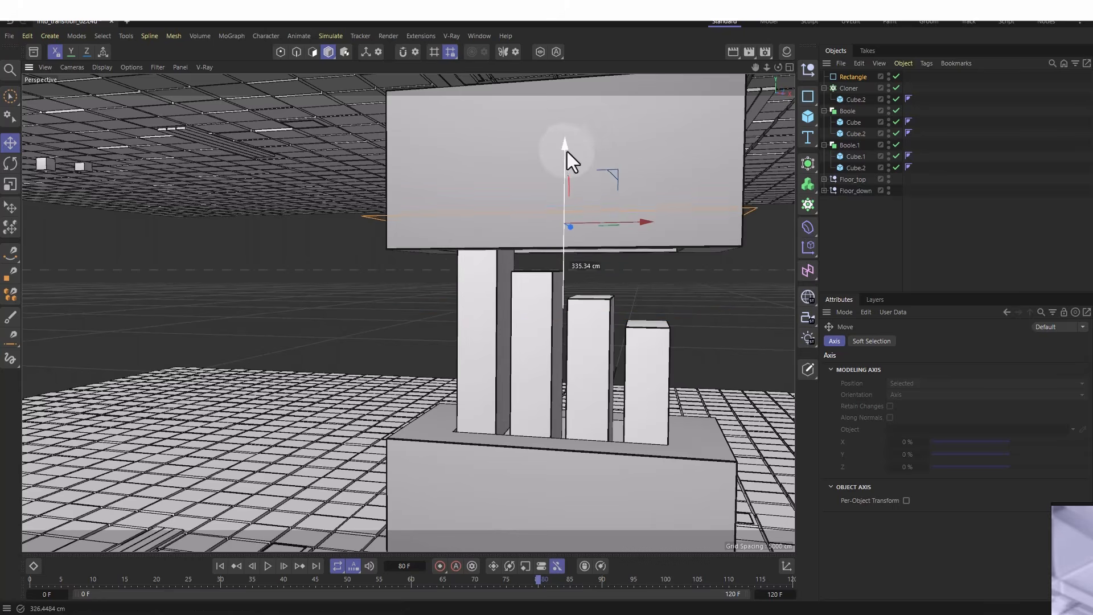
- Make the rectangle spline editable and stretch it along X until it extends past the upper block's sides
alt+drag(613, 209, 556, 337)
key(t)
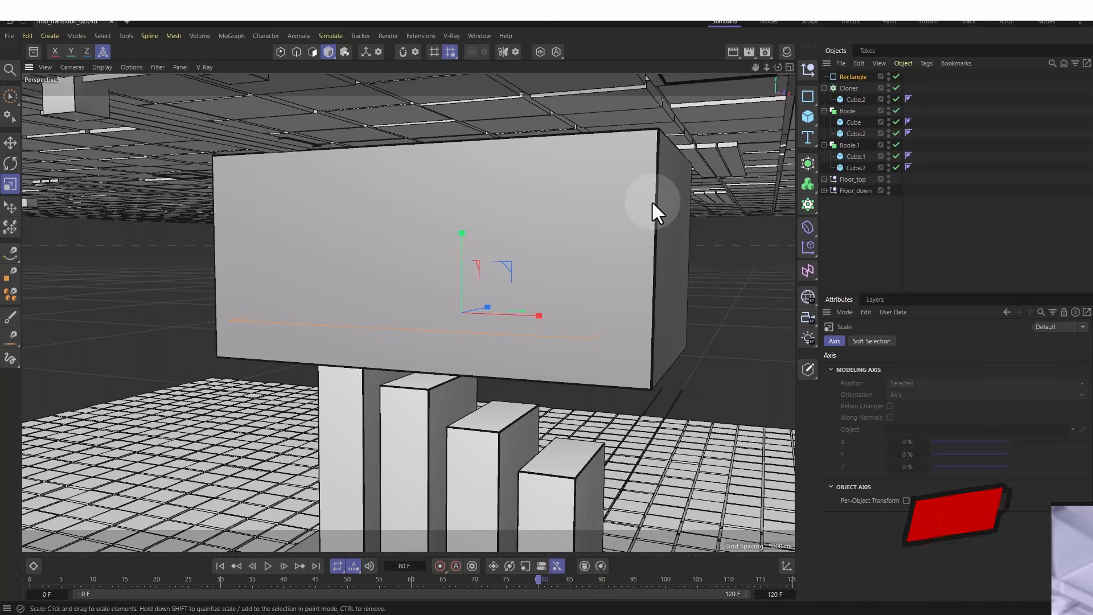
key(c)
drag(539, 315, 564, 313)
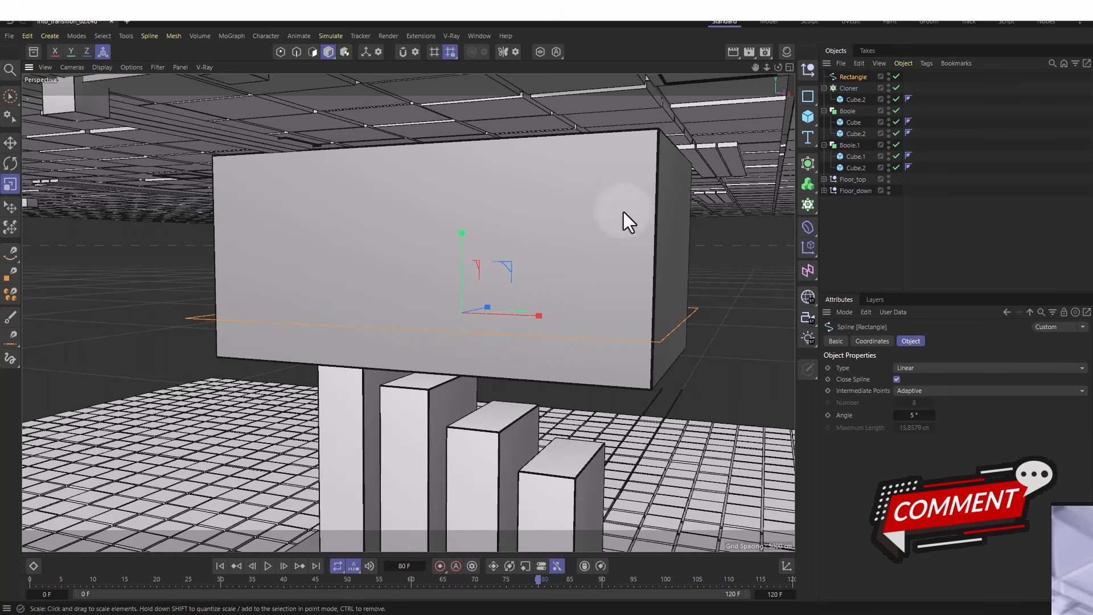
- Isolate the rectangle spline and the upper block's Boole with viewport solo, then clear the selection
mouse_move(279, 364)
alt+mouse_down()
mouse_move(481, 357)
mouse_move(452, 374)
mouse_move(285, 377)
mouse_move(378, 370)
mouse_move(231, 309)
alt+mouse_up()
shift+click(315, 246)
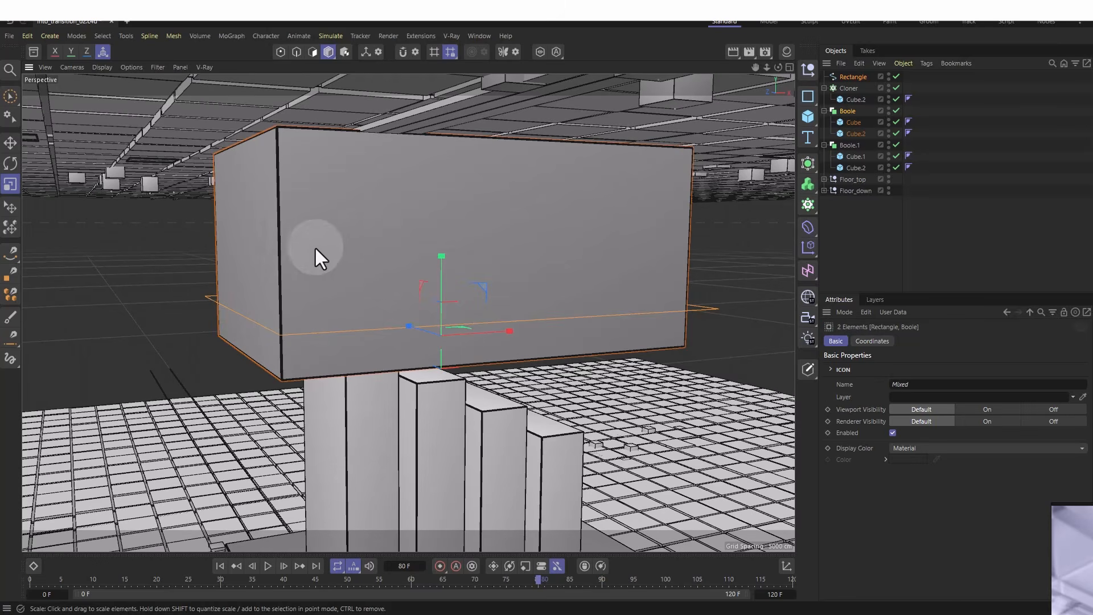
click(431, 225)
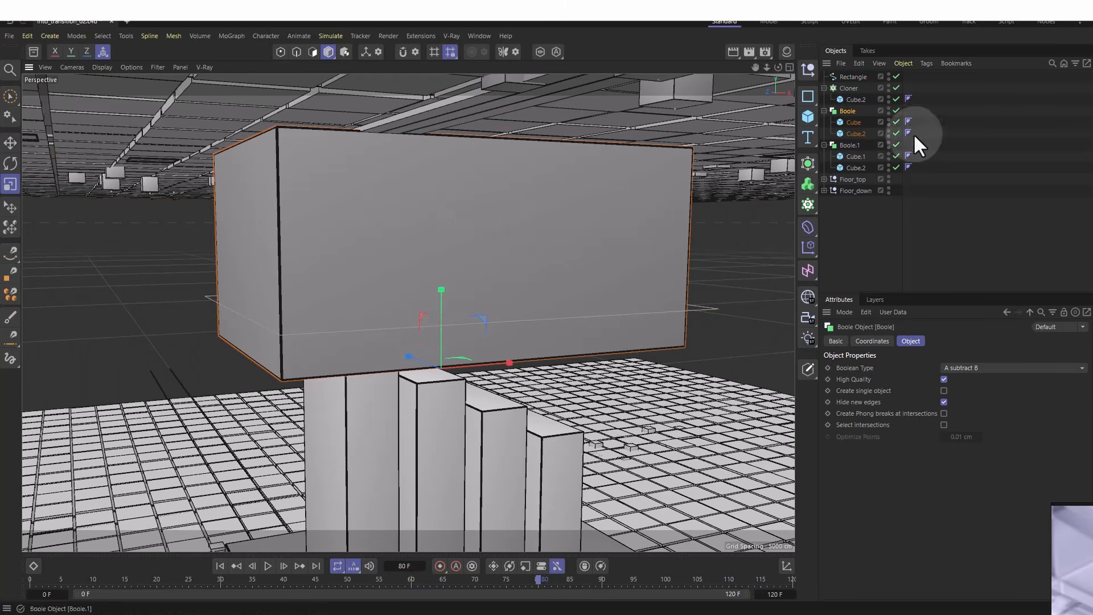
ctrl+click(847, 79)
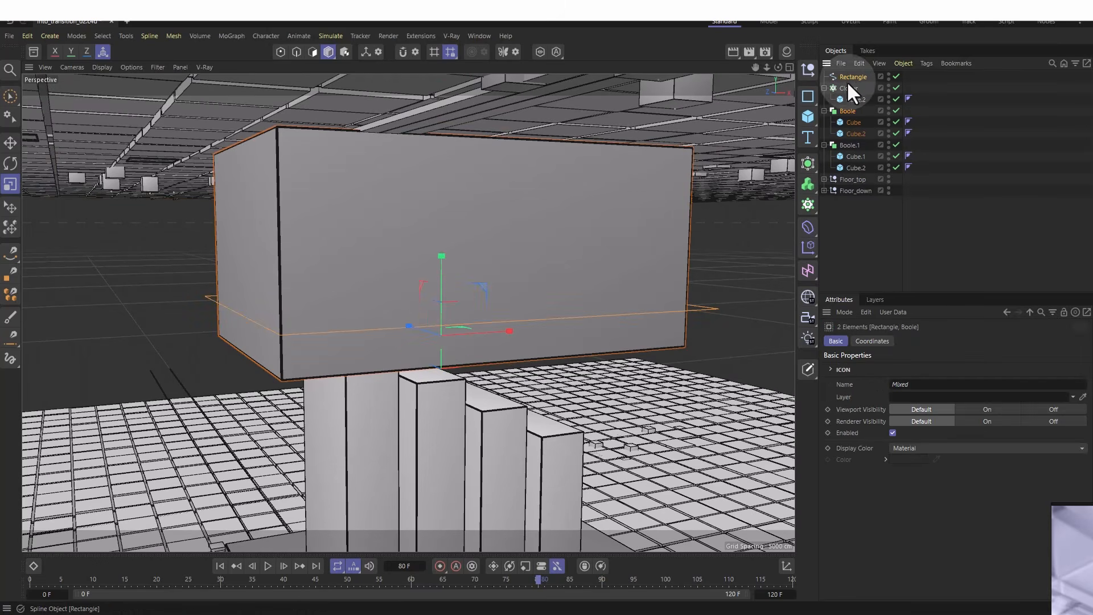
click(539, 50)
alt+drag(446, 428, 429, 412)
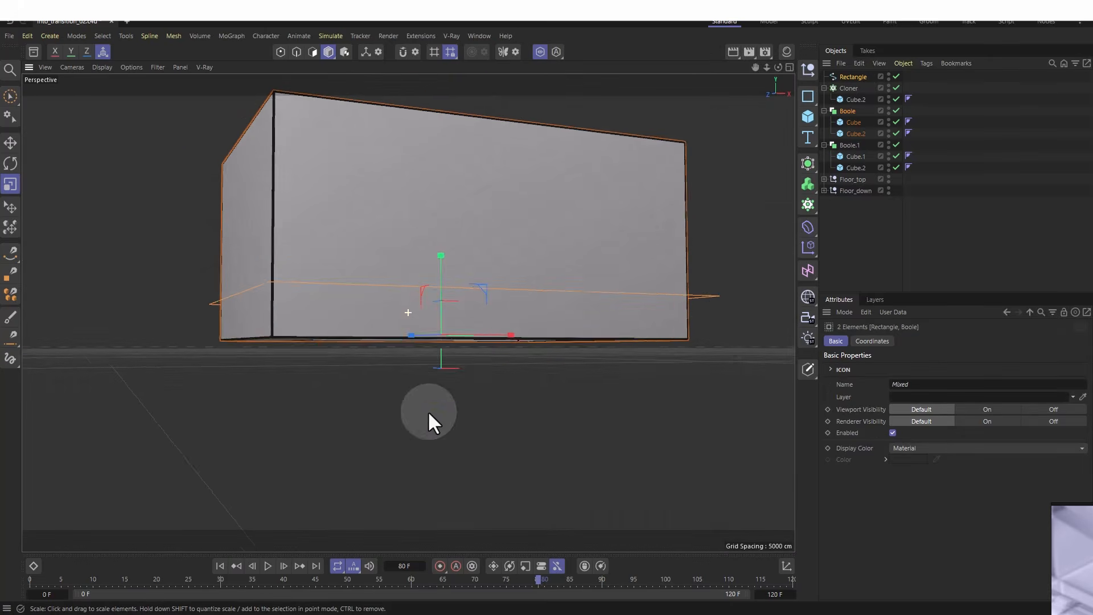
click(730, 268)
- Show the four-view layout, frame the upper block in the Right view and enlarge the Right and Front views
middle_click(514, 342)
scroll(312, 397, up, 2)
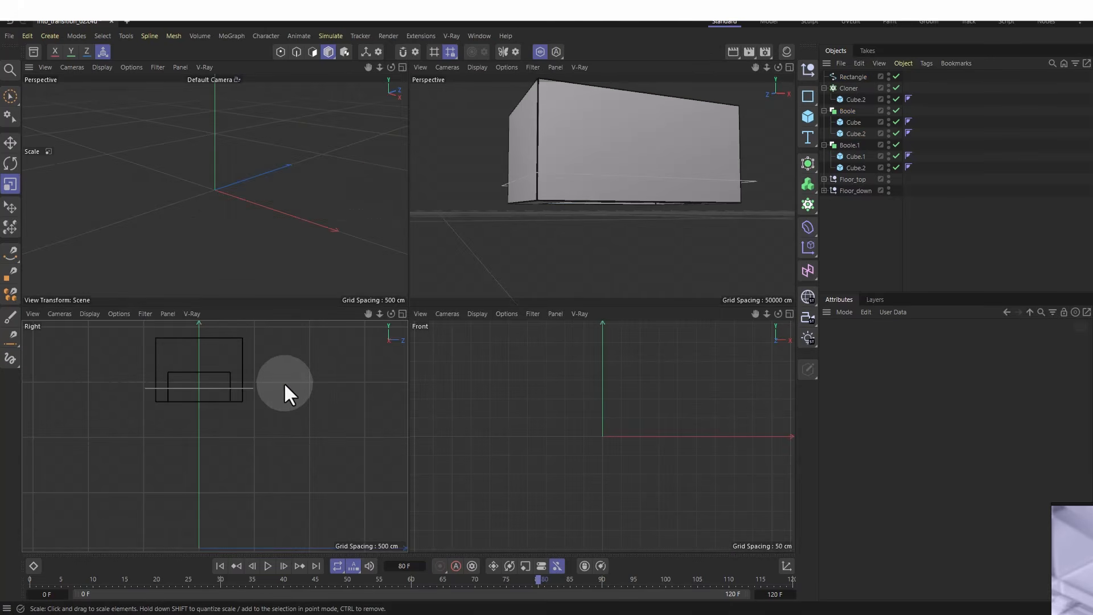
middle_click(285, 382)
scroll(479, 253, up, 5)
middle_click(474, 256)
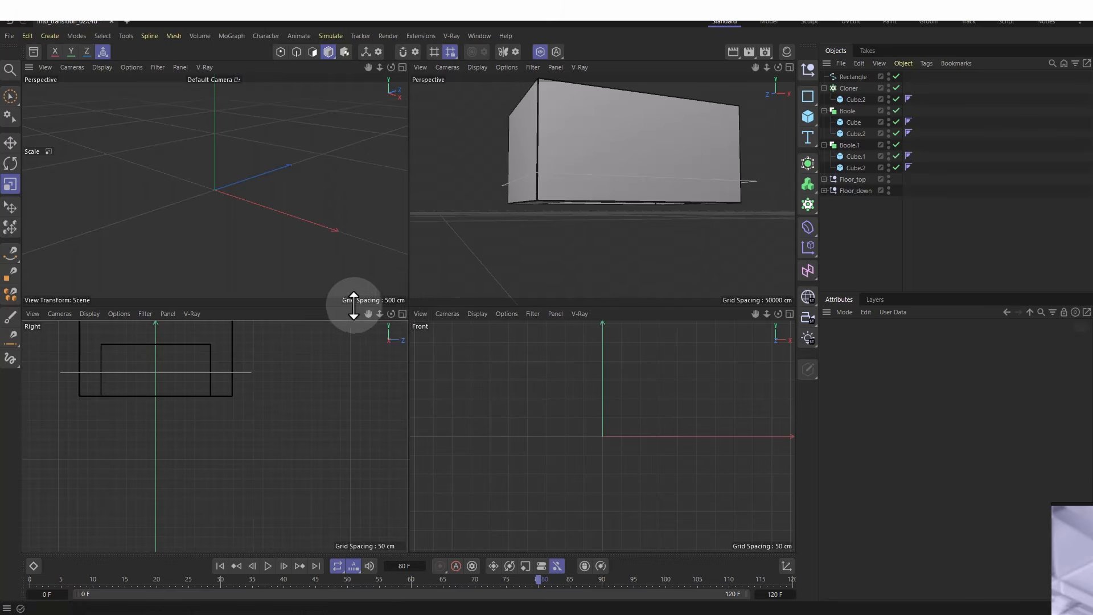
drag(354, 307, 363, 119)
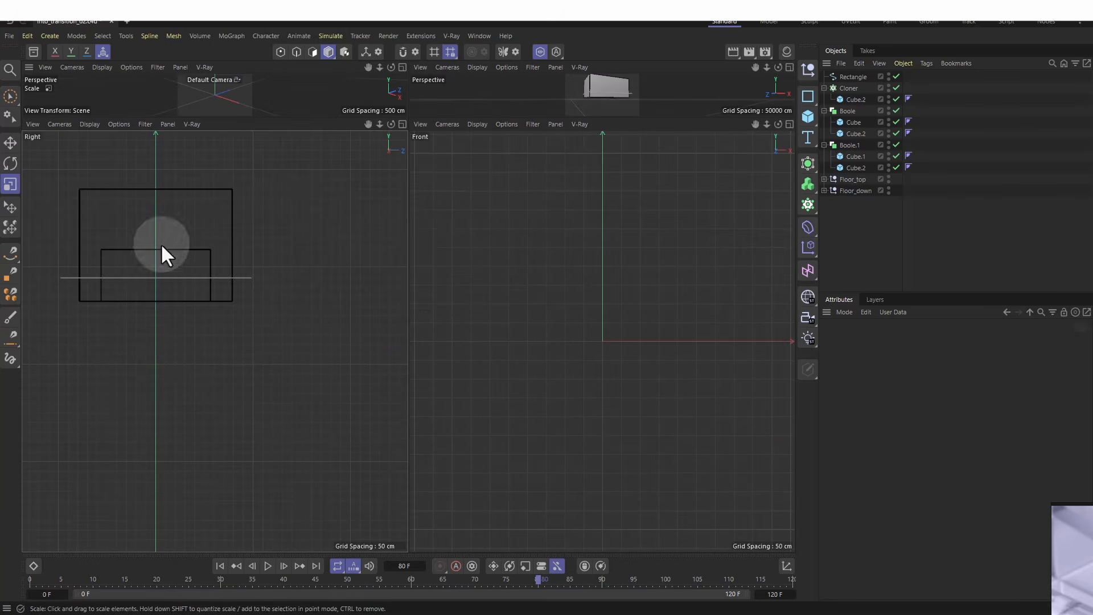
- Scale the rectangle spline down along Z and slightly up along X to even out its overhang around the upper block
alt+middle_drag(161, 243, 179, 283)
scroll(563, 273, down, 2)
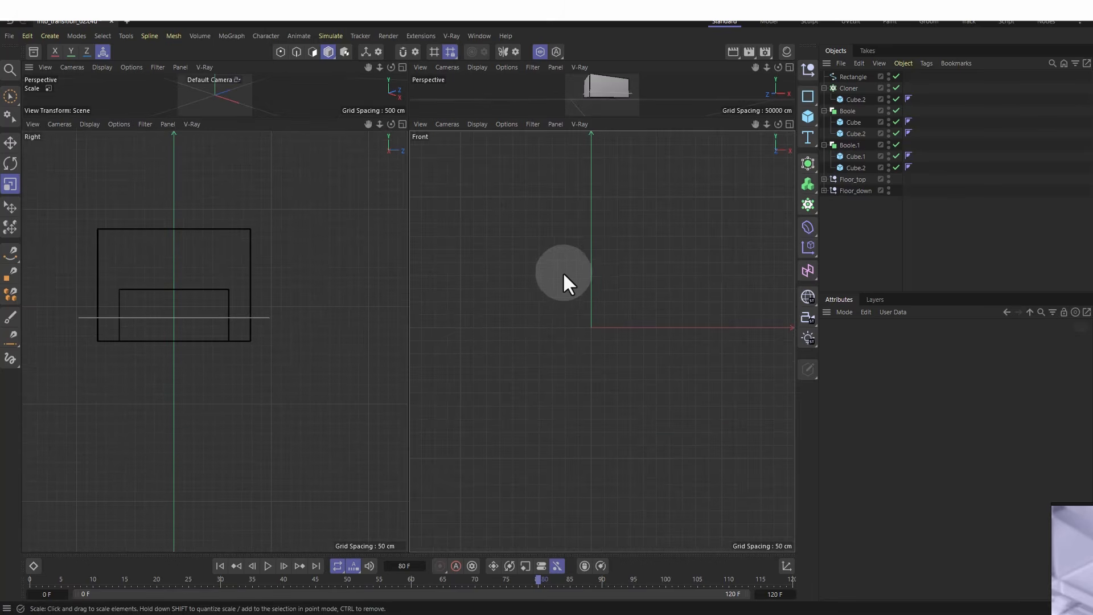
click(177, 288)
scroll(138, 310, up, 2)
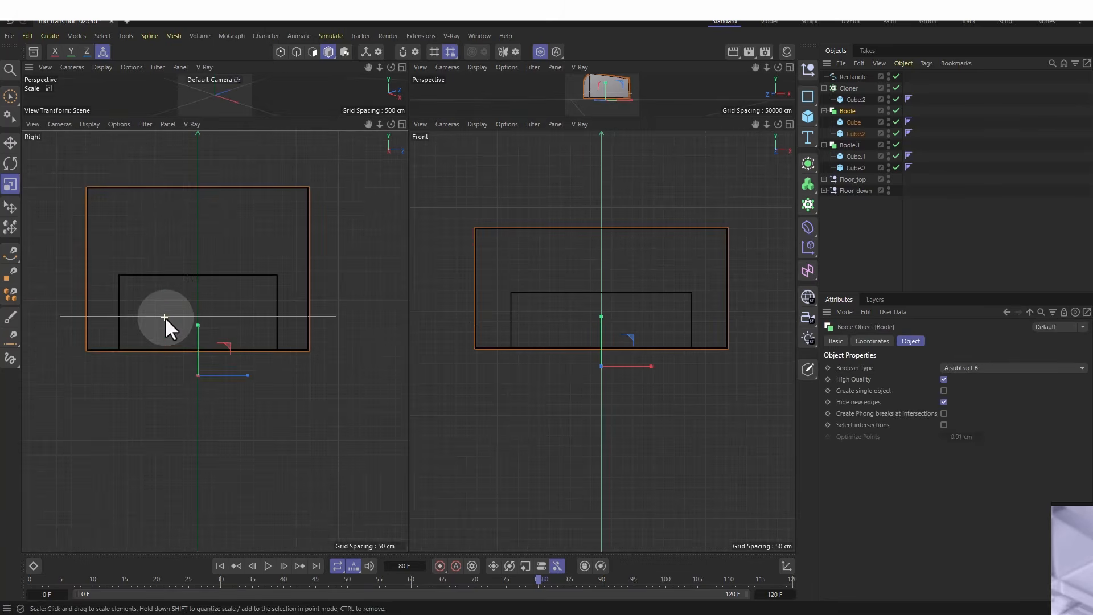
click(317, 316)
drag(248, 316, 244, 320)
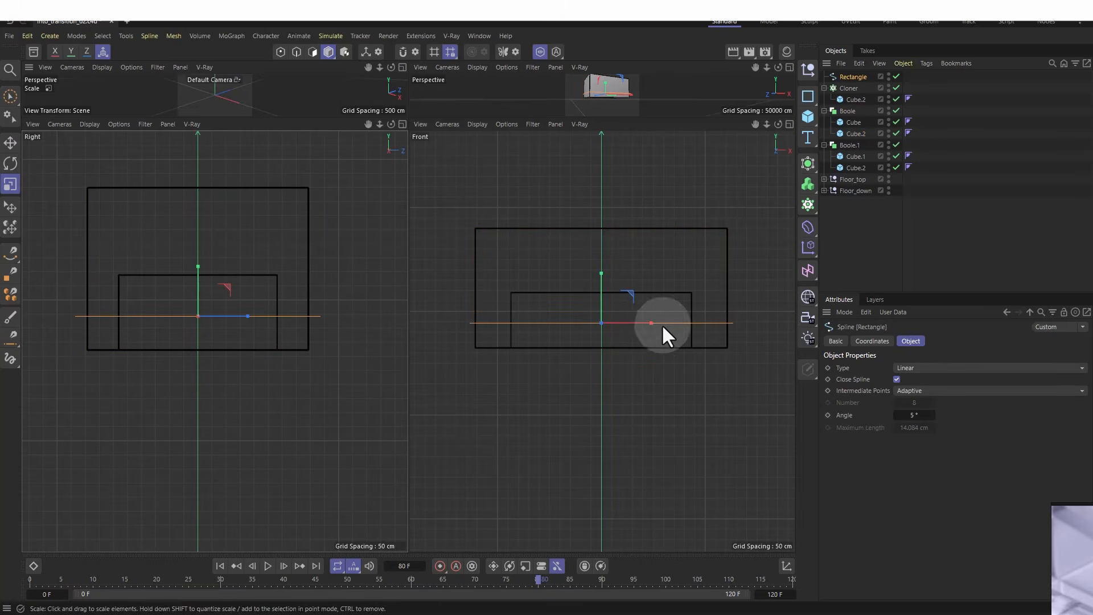
drag(649, 323, 651, 324)
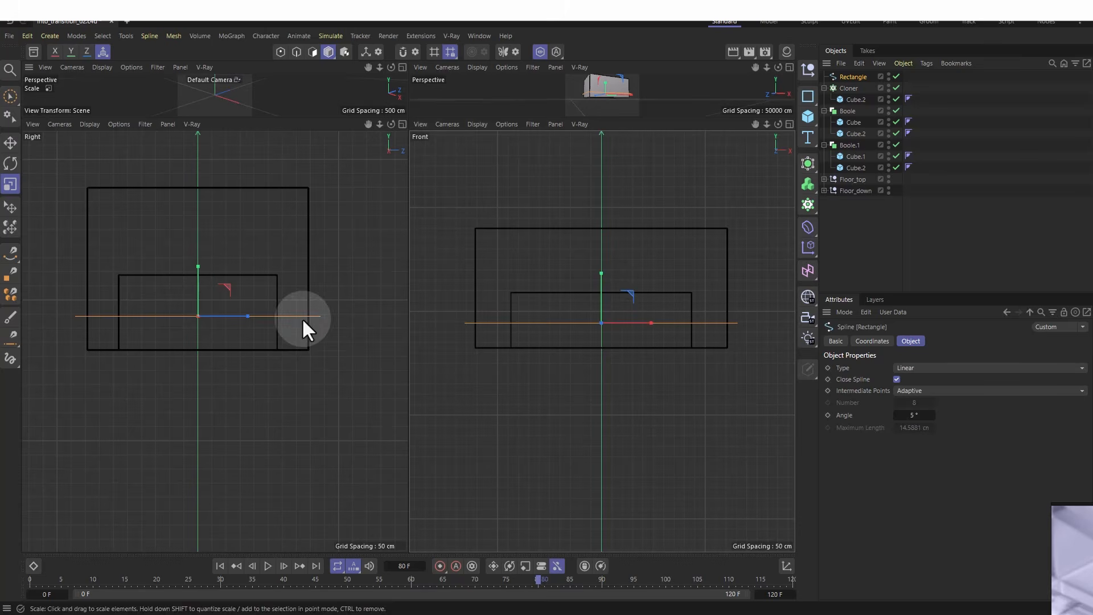
- Return to the Perspective view and turn off viewport solo to show the whole scene
middle_click(331, 119)
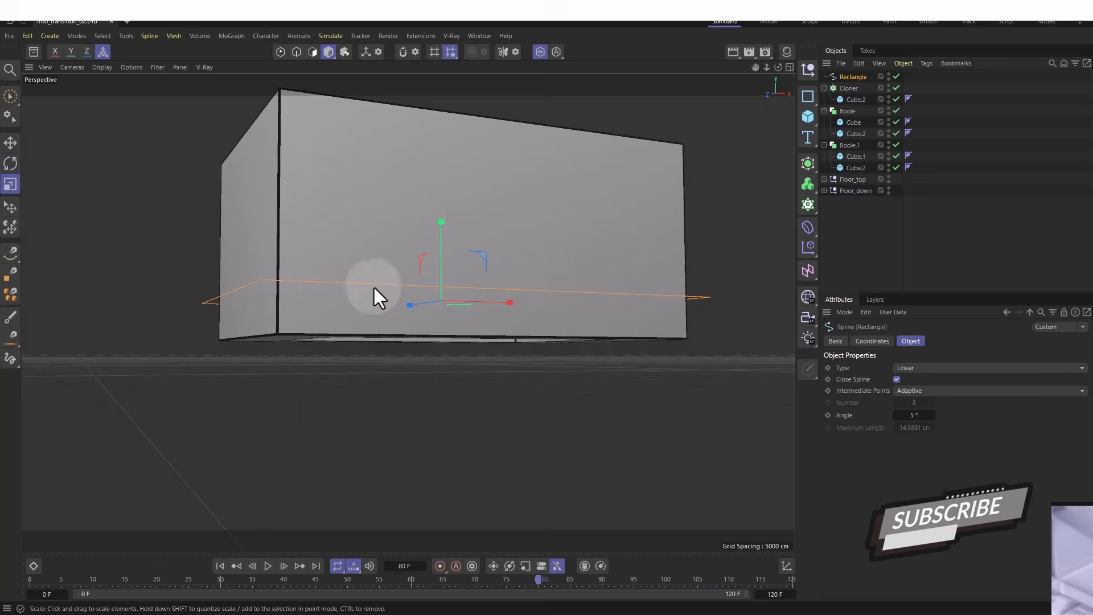
alt+drag(374, 288, 444, 265)
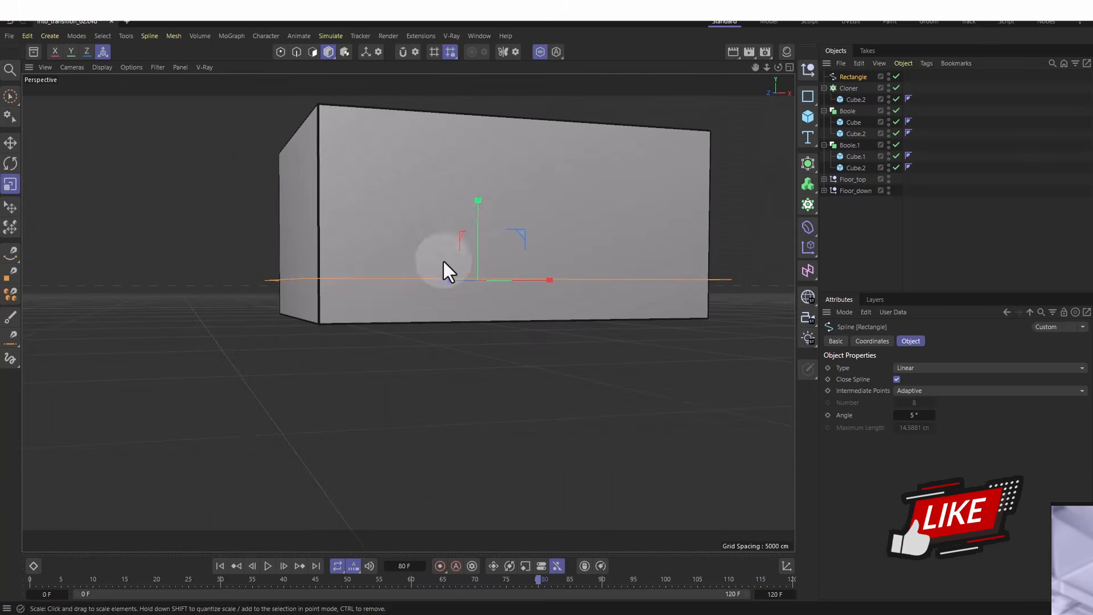
click(539, 51)
alt+drag(504, 151, 511, 258)
scroll(504, 206, down, 3)
scroll(511, 258, up, 4)
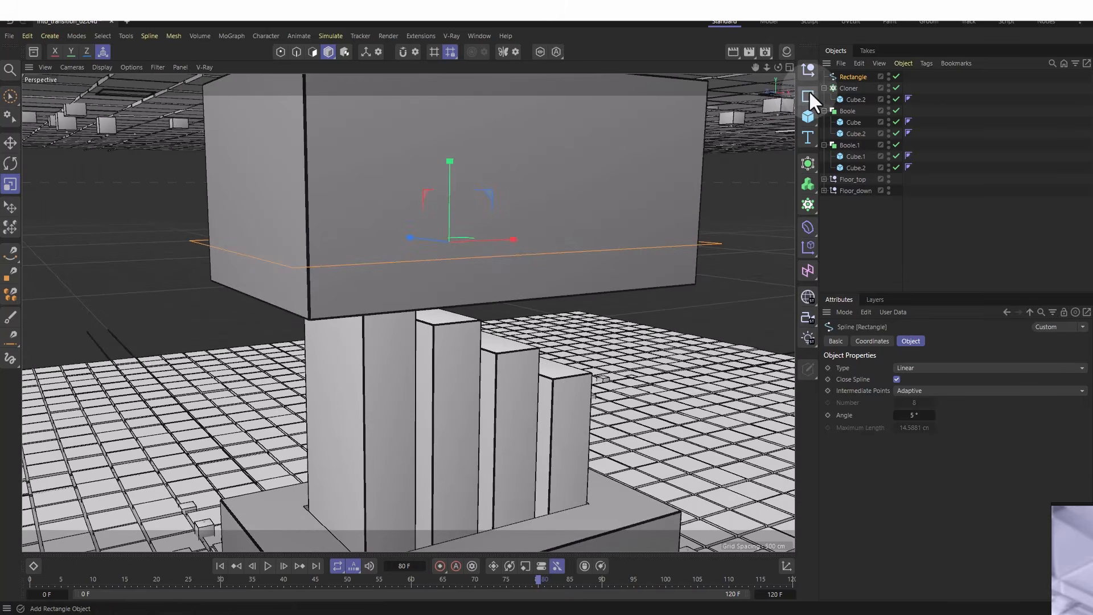
- Add a circle spline, move it along Z clear of the slabs and scale it down uniformly
click(809, 94)
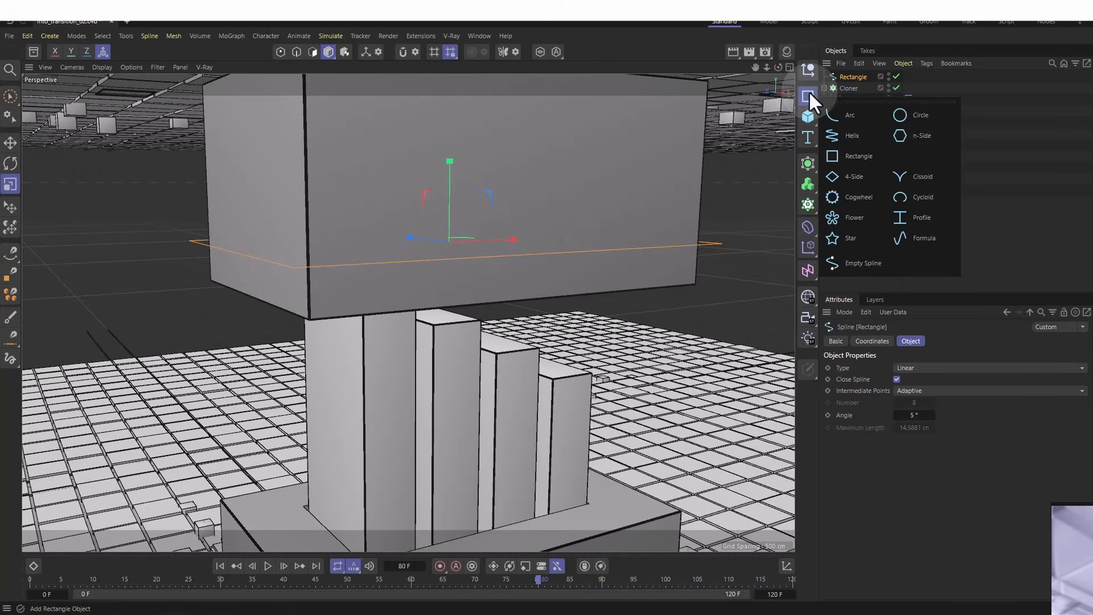
click(932, 115)
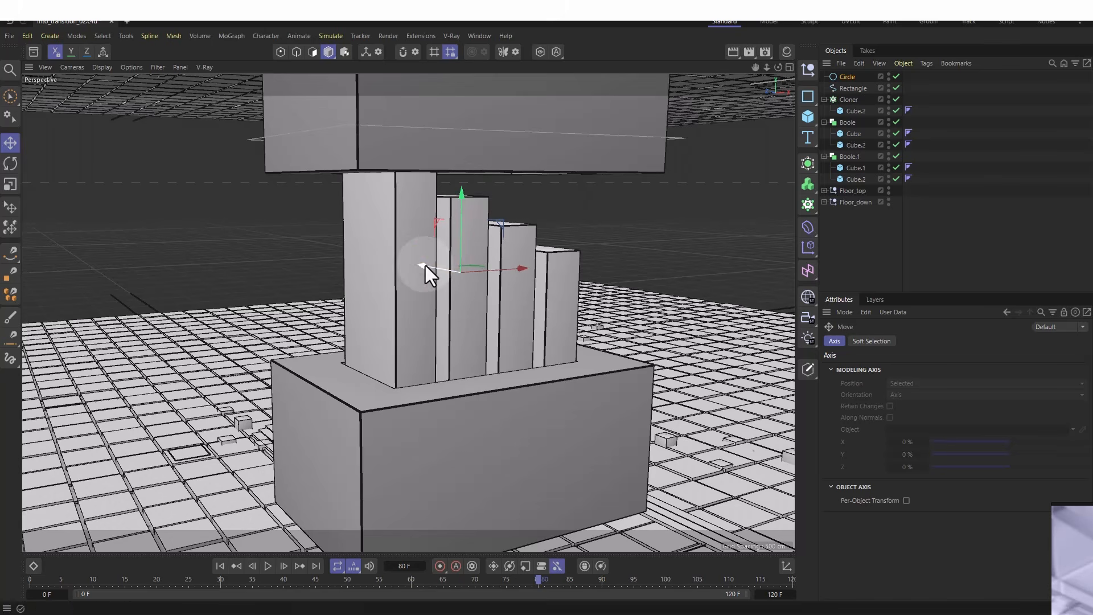
drag(426, 265, 617, 364)
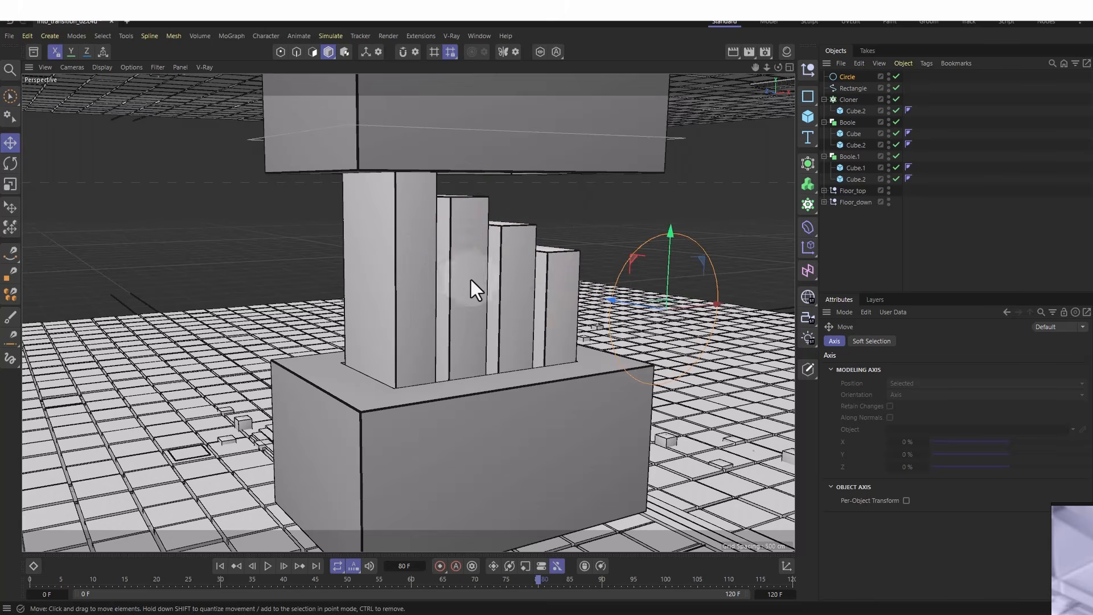
alt+middle_drag(471, 279, 439, 340)
alt+drag(440, 339, 442, 341)
key(t)
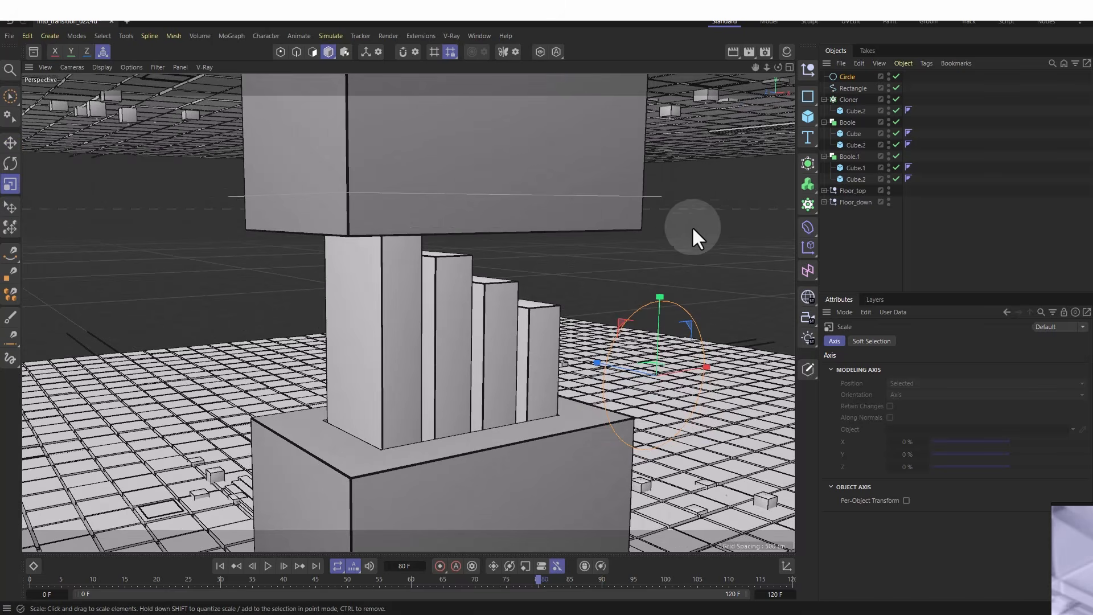
drag(706, 220, 598, 242)
alt+right_drag(434, 343, 470, 323)
alt+middle_drag(471, 322, 472, 330)
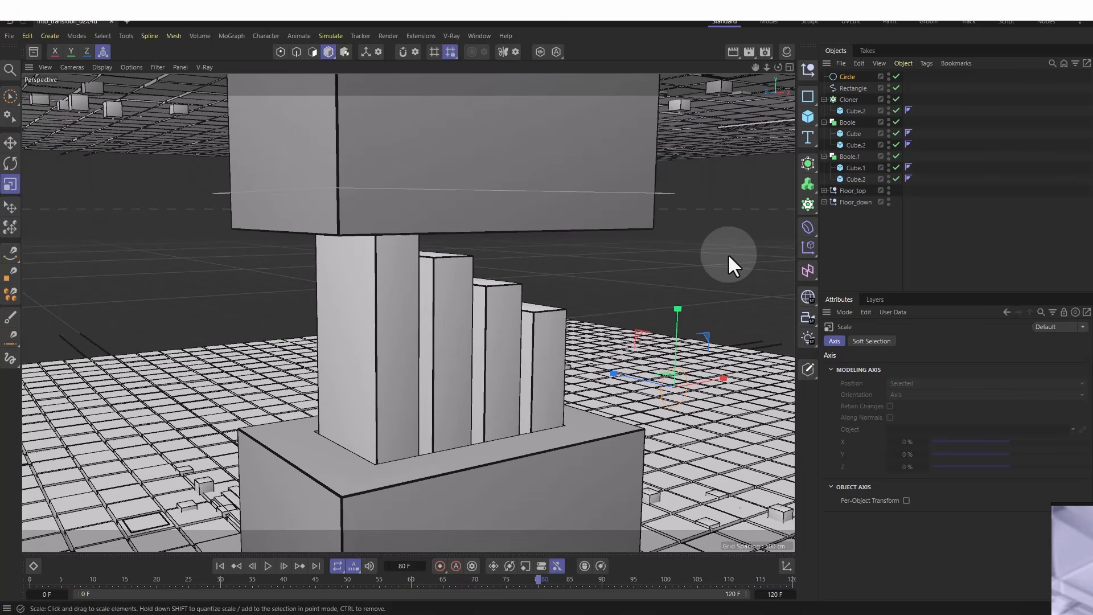
- Wrap the circle in a Sweep generator and place the rectangle spline beneath the circle inside it
key(shift+c)
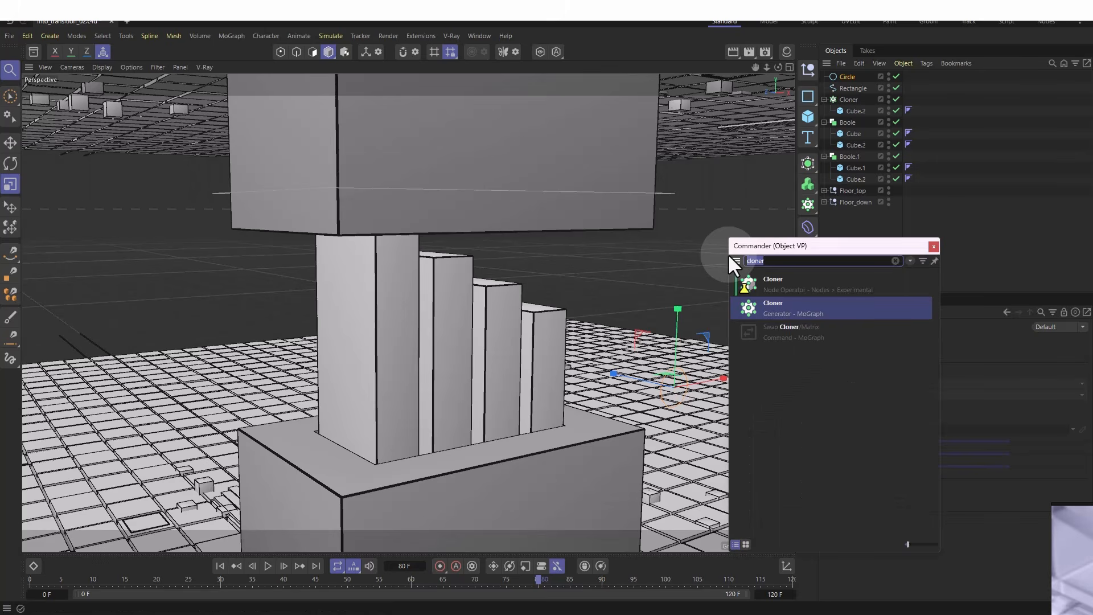
text(sweep)
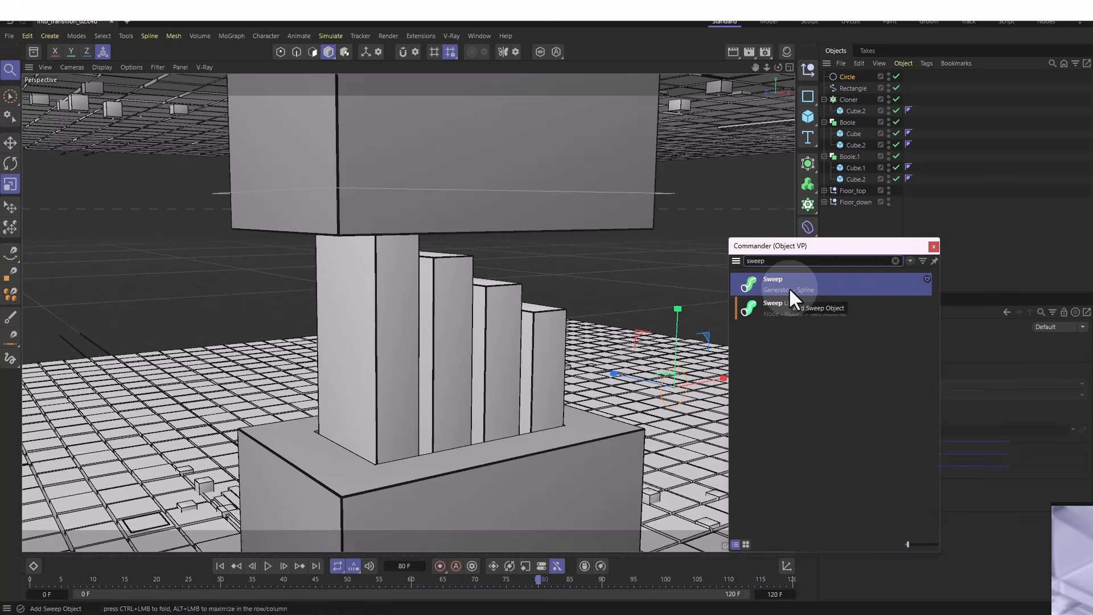
click(788, 286)
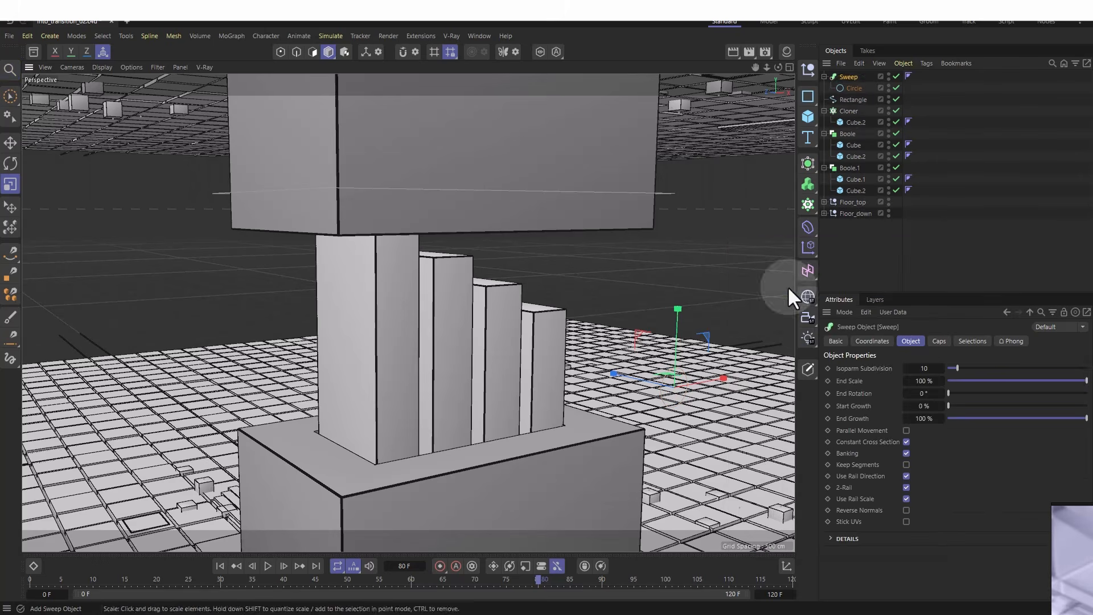
mouse_move(849, 100)
mouse_down()
mouse_move(853, 82)
mouse_move(839, 86)
mouse_up()
alt+drag(511, 272, 450, 205)
click(860, 98)
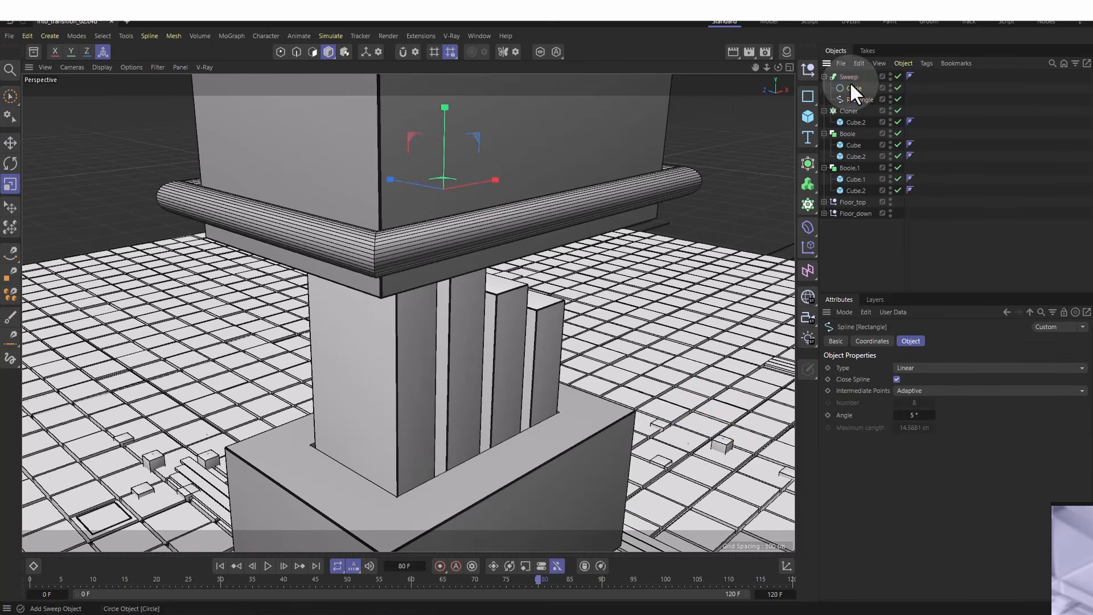
- Scale the circle profile down until the sweep forms a thin tube around the upper block
click(849, 88)
key(t)
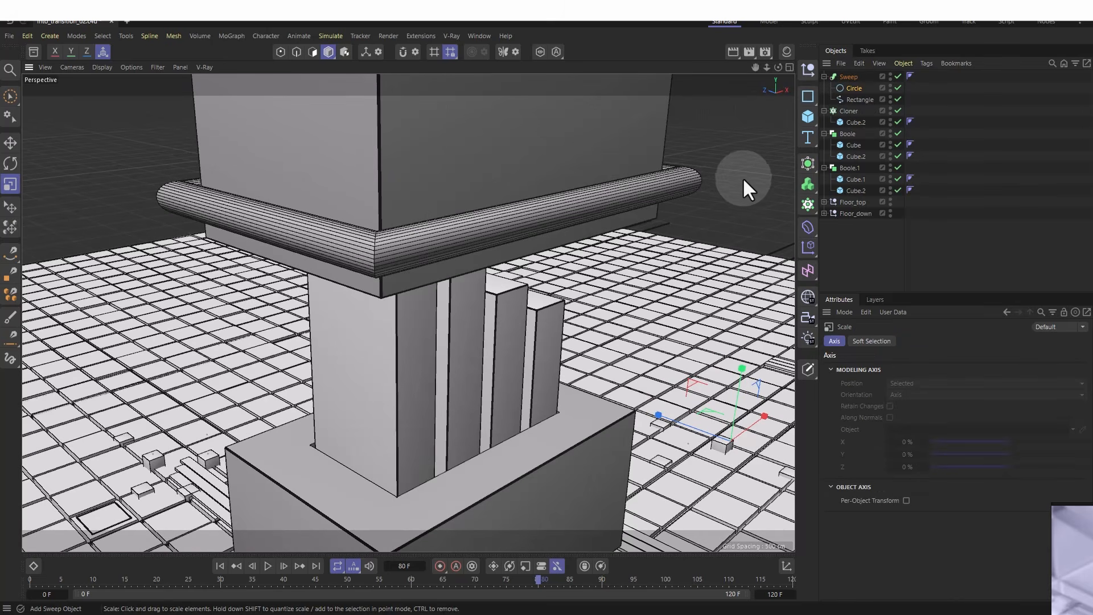
drag(692, 165, 405, 267)
scroll(247, 173, up, 8)
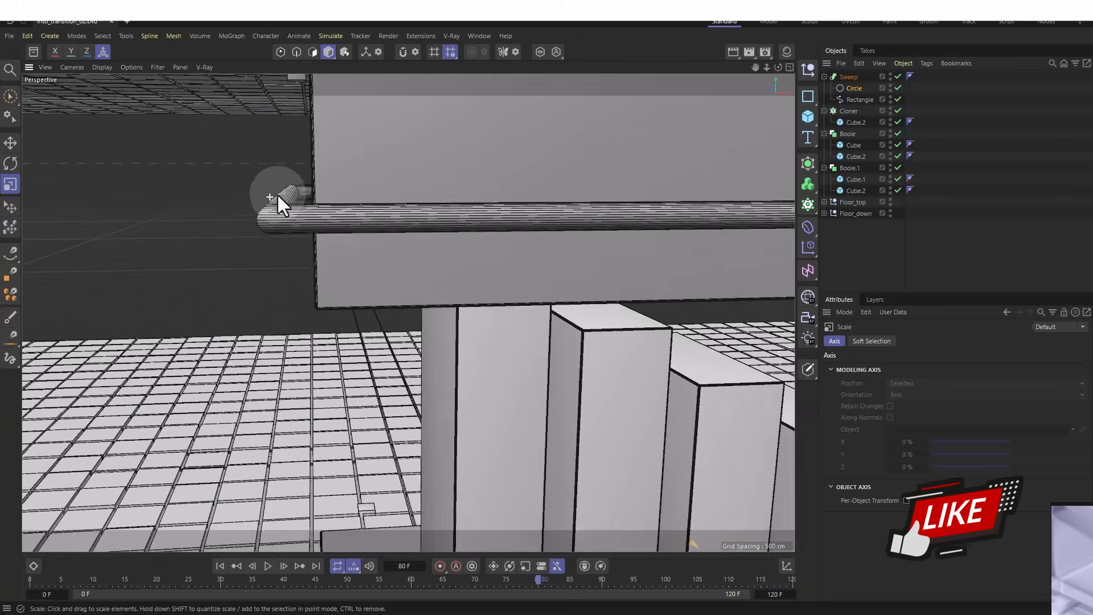
alt+drag(271, 204, 316, 189)
scroll(365, 199, up, 5)
scroll(312, 213, down, 5)
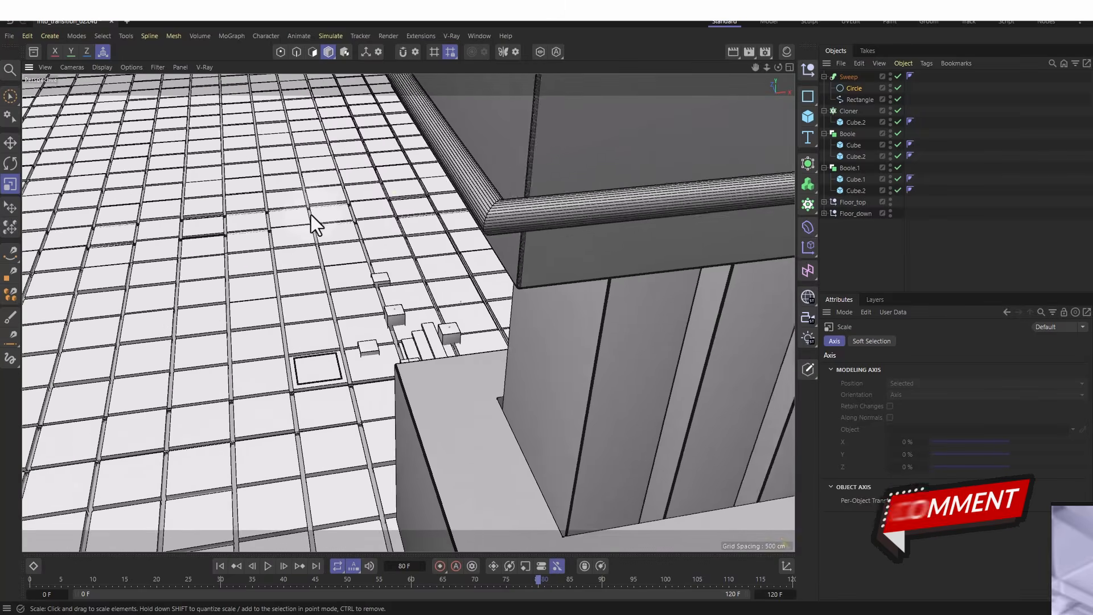
alt+drag(461, 201, 458, 254)
scroll(458, 254, up, 4)
drag(527, 220, 398, 231)
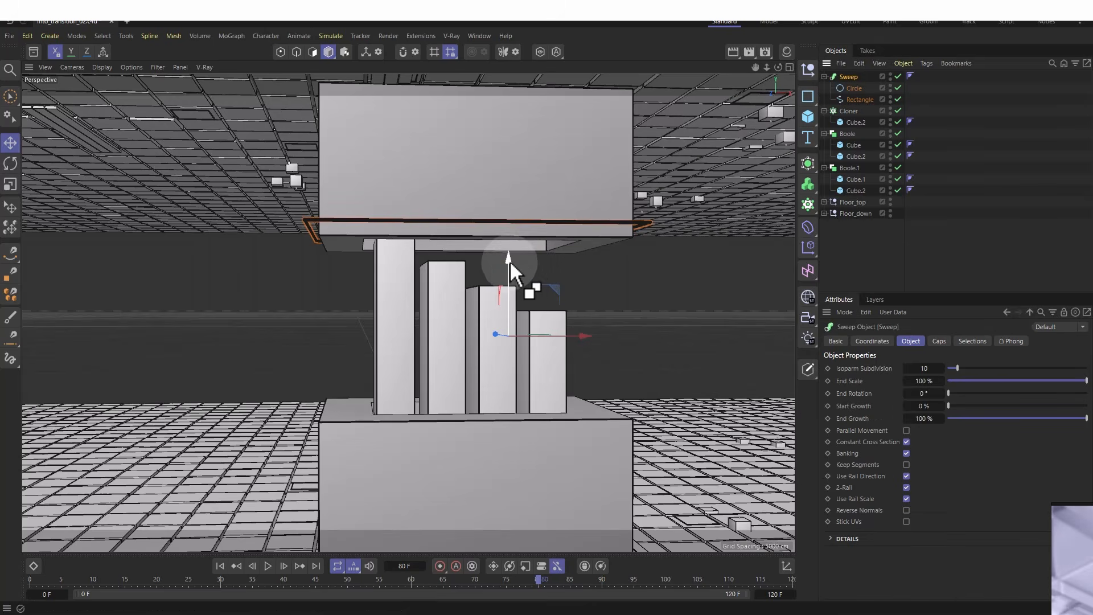
- Duplicate the sweep down to the upper part of the lower block and frame the copy in the Right view
drag(510, 260, 498, 520)
middle_click(433, 360)
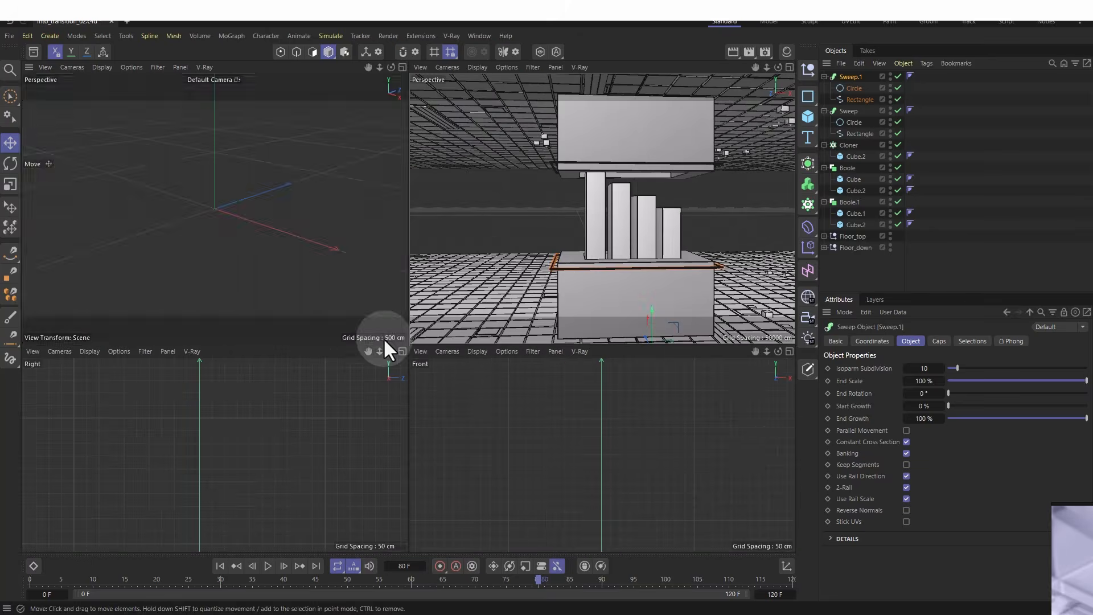
middle_click(312, 478)
scroll(398, 379, up, 6)
scroll(418, 398, down, 5)
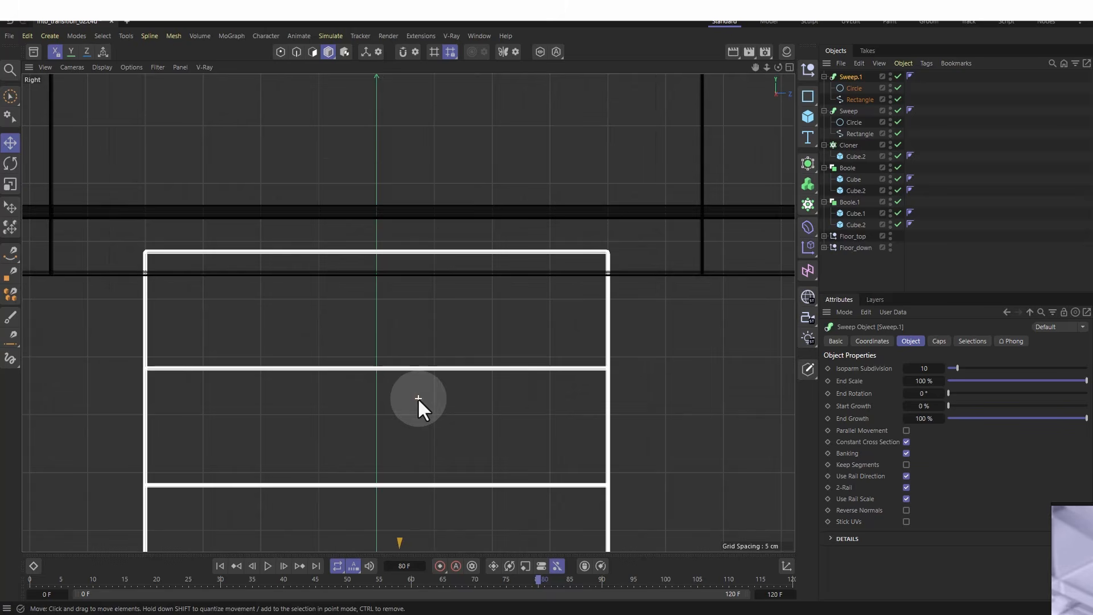
alt+middle_drag(420, 471, 511, 224)
scroll(511, 224, down, 5)
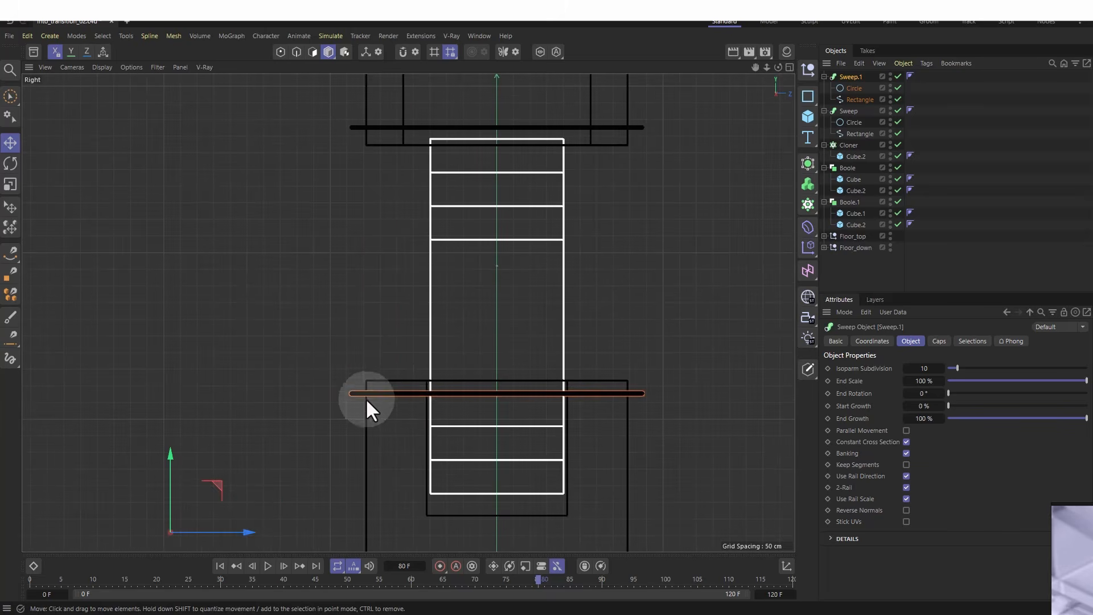
- Center the axis of Sweep.1 with Axis Center, enabling Include Children and Use All Objects
click(849, 145)
click(851, 77)
alt+middle_drag(602, 330, 613, 265)
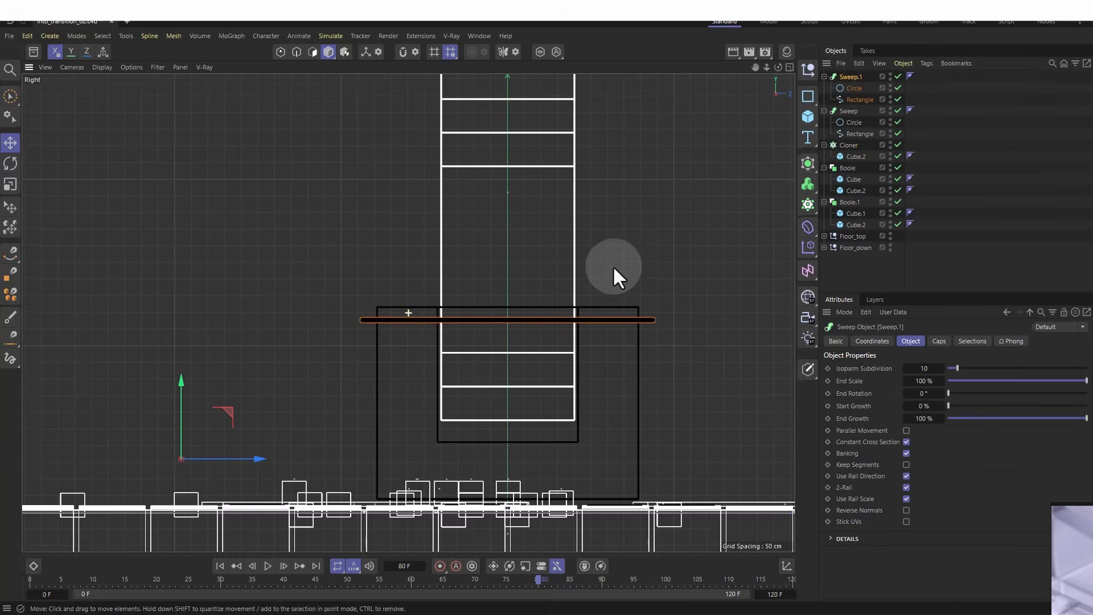
click(126, 36)
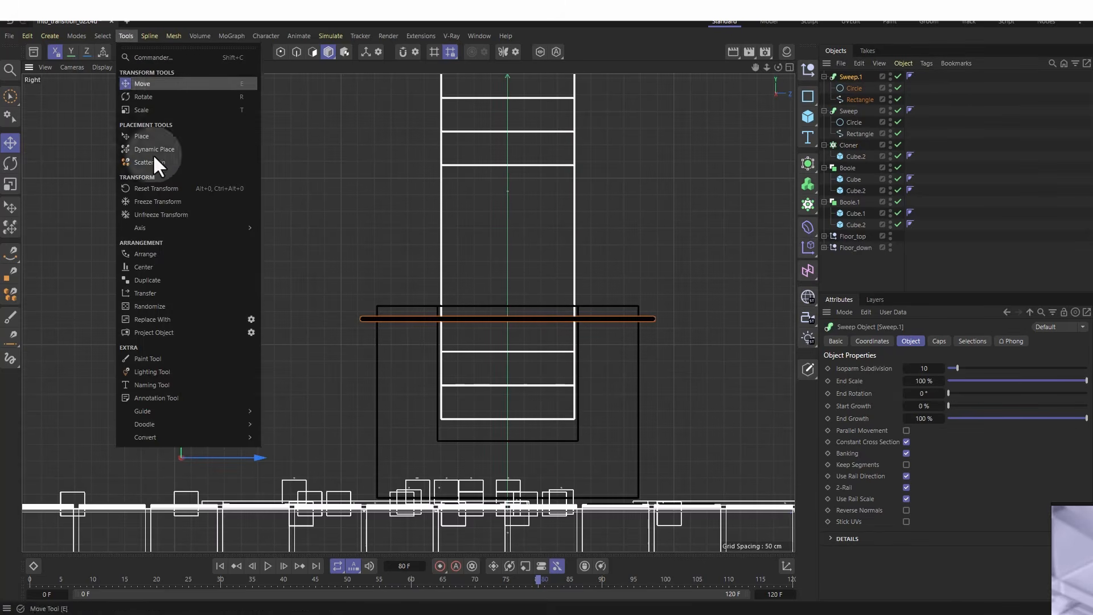
mouse_move(191, 228)
click(286, 235)
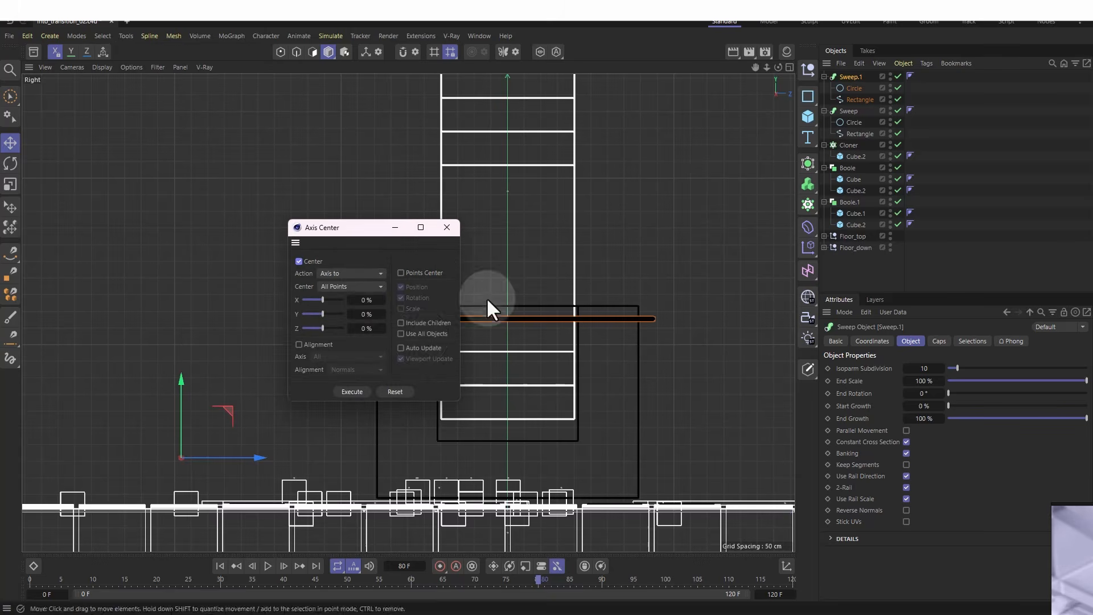
click(414, 336)
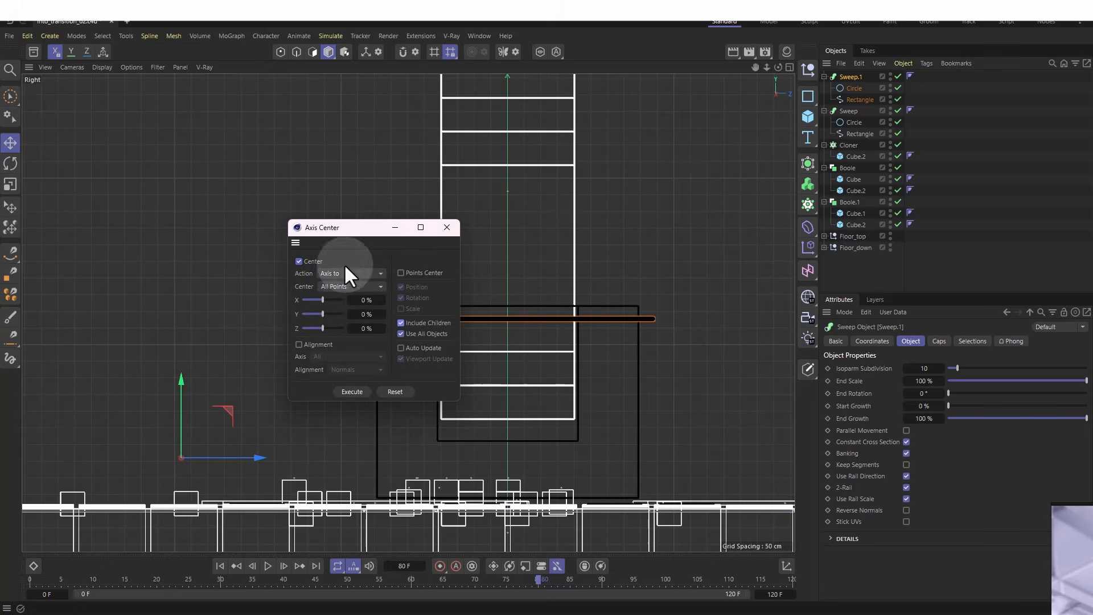
click(352, 392)
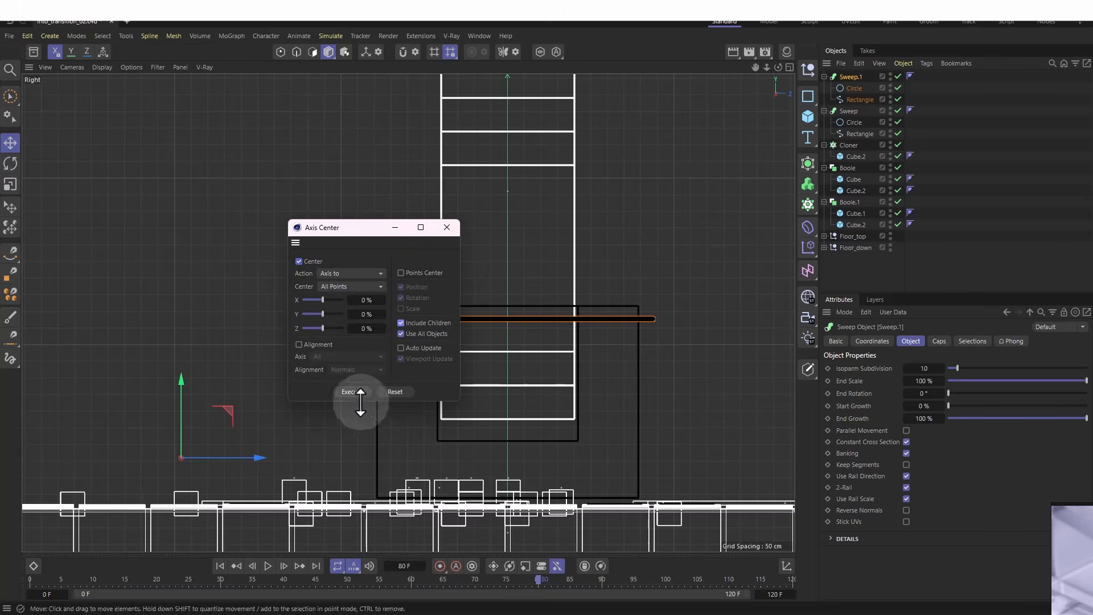
click(447, 228)
- Lower Sweep.1 slightly on the lower block to mirror the upper ring's spacing, then return to Perspective and clear the selection
scroll(529, 330, up, 5)
scroll(488, 247, down, 1)
alt+middle_drag(558, 156, 555, 354)
drag(488, 419, 490, 426)
key(F1)
click(647, 346)
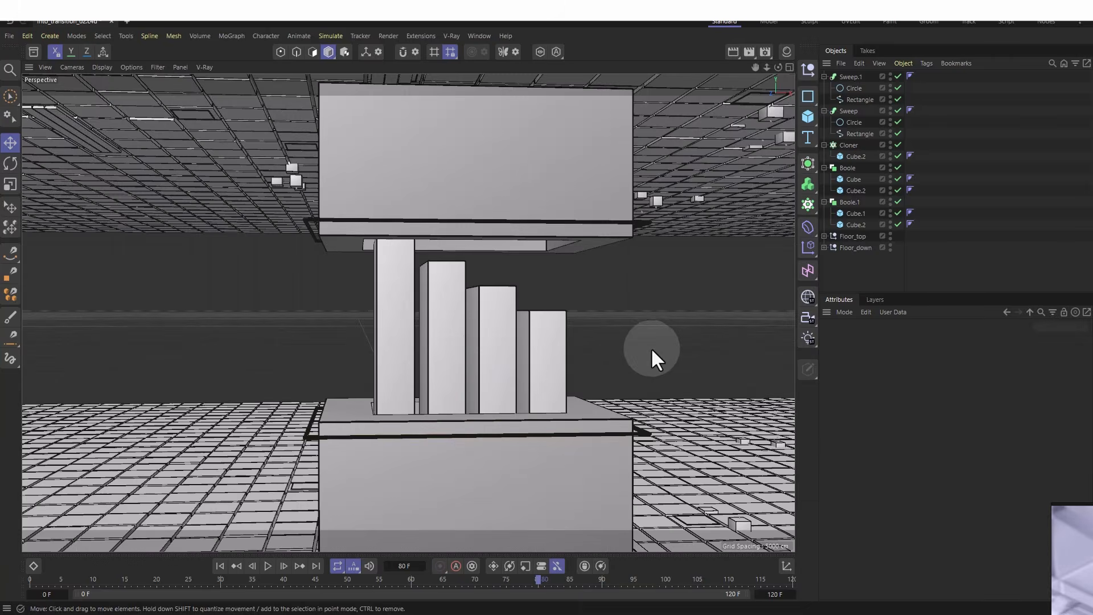
- Frame the ring around the lower block and duplicate Sweep.1 in the object hierarchy
alt+drag(647, 347, 539, 401)
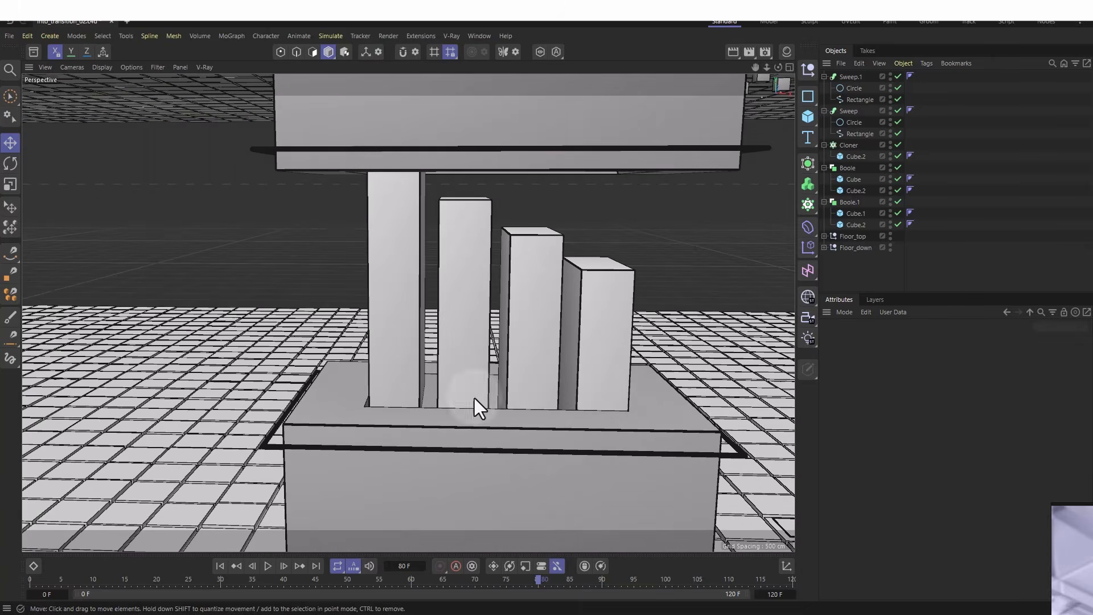
alt+drag(419, 373, 490, 412)
click(849, 76)
key(o)
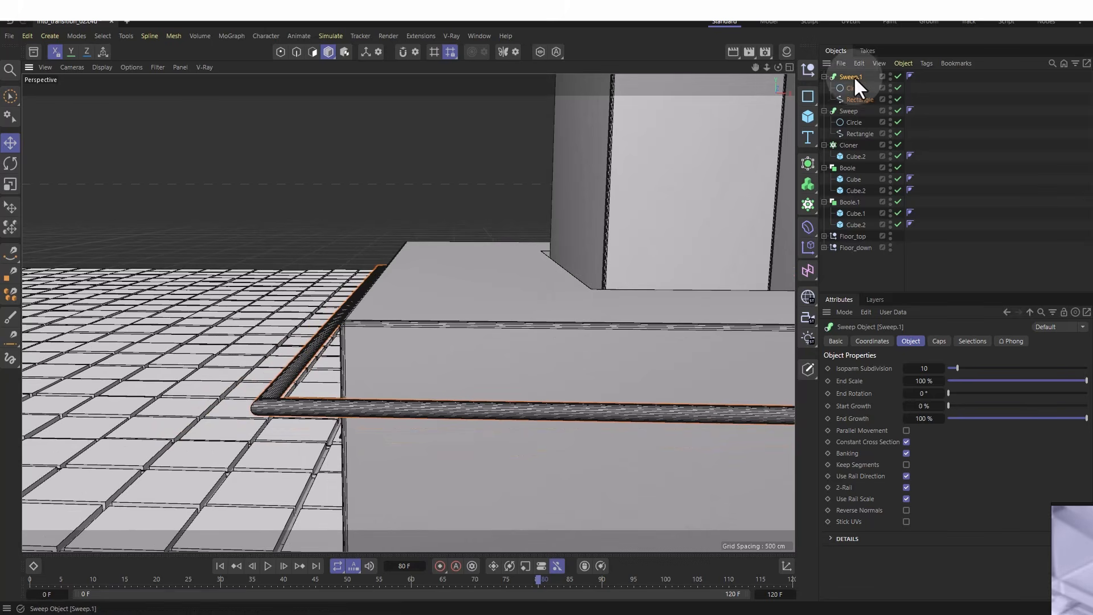
ctrl+drag(853, 77, 852, 72)
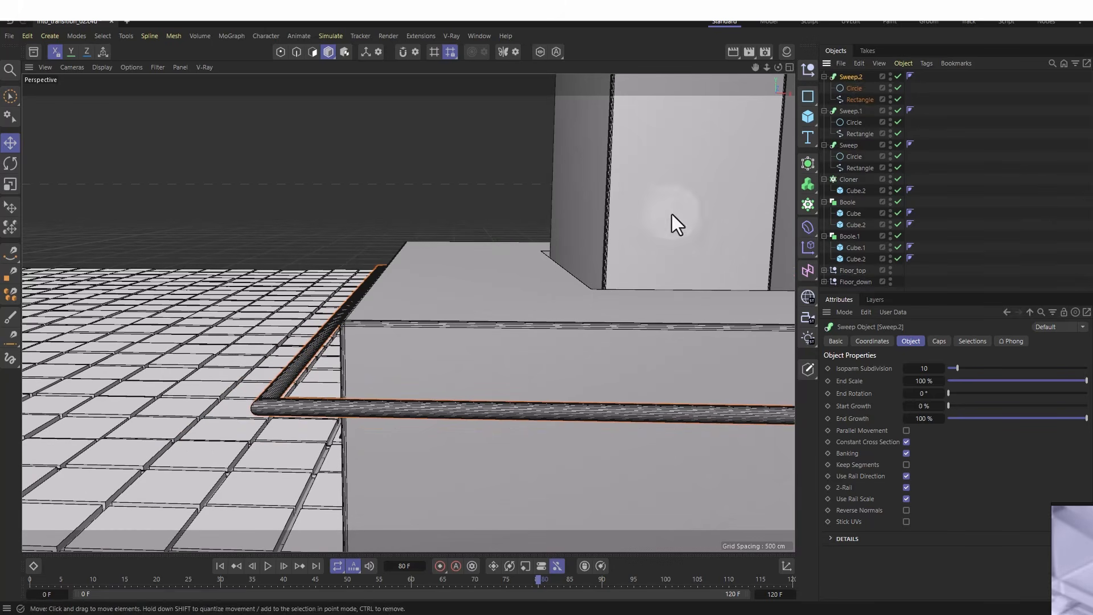
alt+drag(672, 214, 957, 75)
- Shrink the rectangle spline of Sweep.2 and raise it to the lower block's top face
click(858, 100)
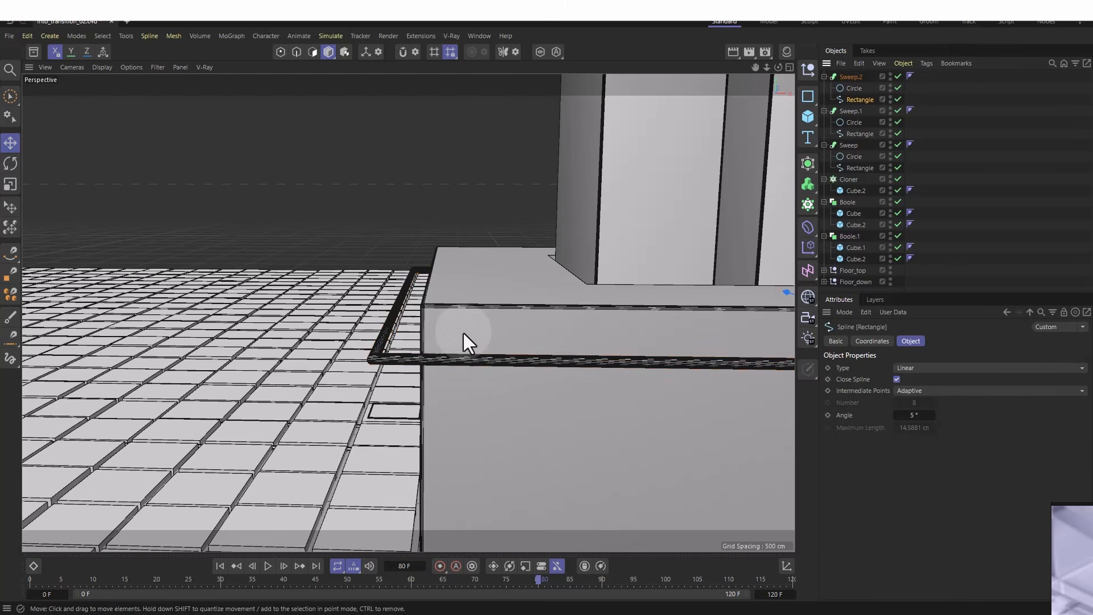
alt+drag(463, 333, 374, 344)
key(t)
click(512, 292)
key(e)
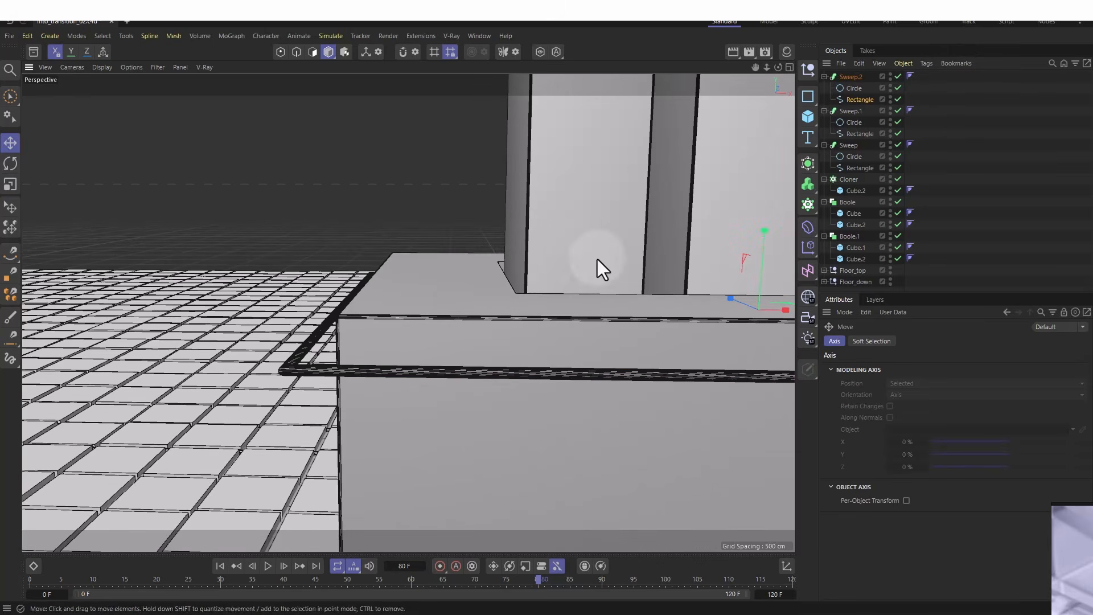
drag(762, 239, 517, 303)
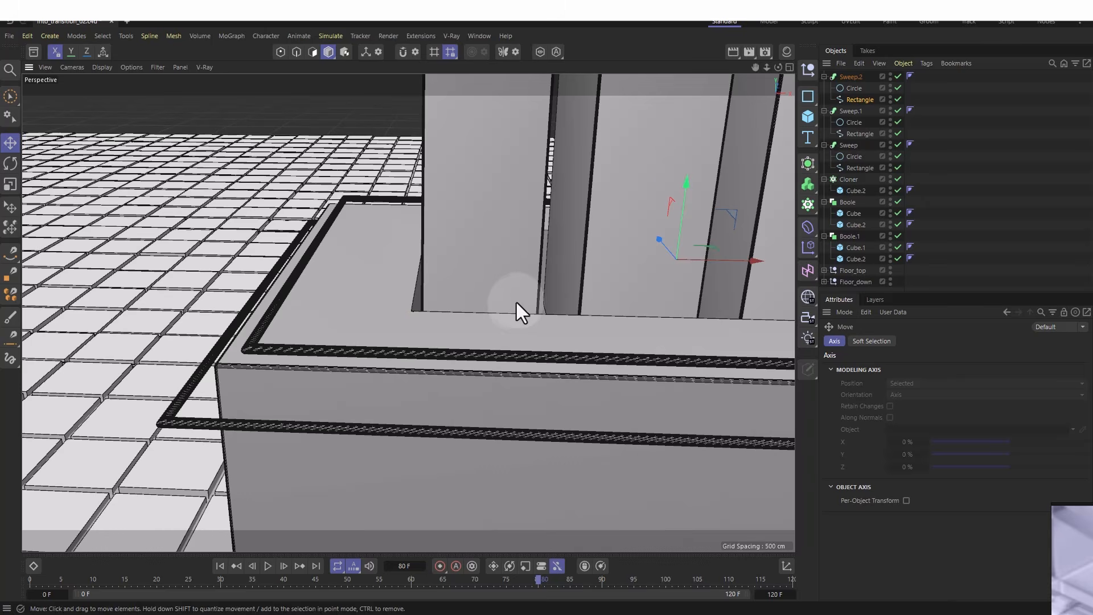
- Scale the Sweep.2 ring down until it closely surrounds the bases of the slabs, and save the project
key(t)
drag(562, 271, 484, 357)
alt+drag(510, 308, 351, 317)
drag(660, 349, 648, 368)
alt+drag(648, 368, 662, 287)
alt+drag(680, 286, 717, 276)
key(ctrl+s)
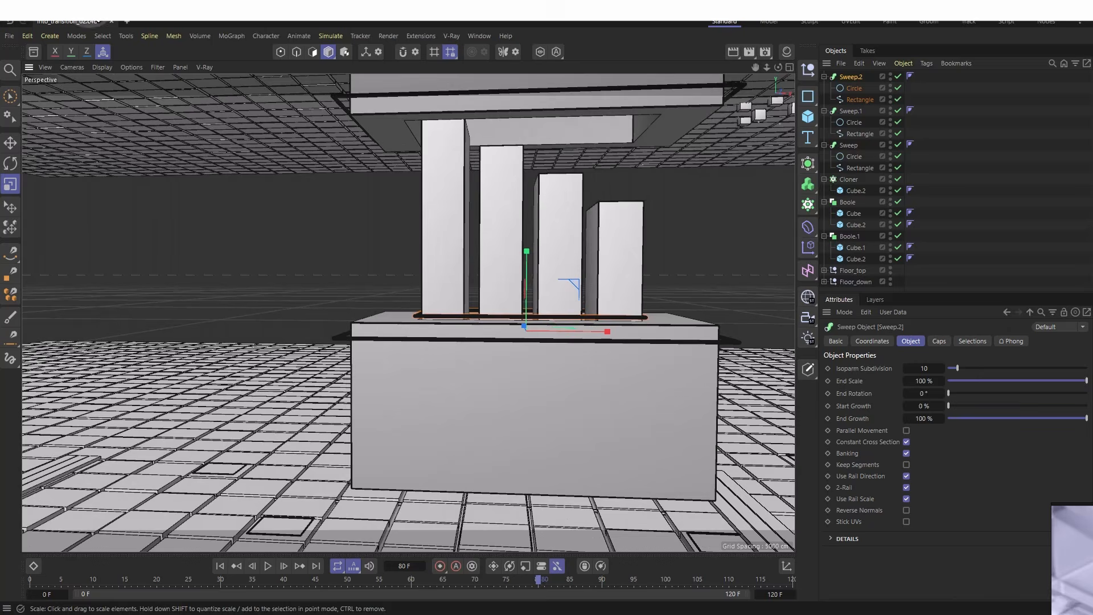
- Examine the reference renders of the red and white blocks, then shrink and park the reference window beside the column model
click(111, 21)
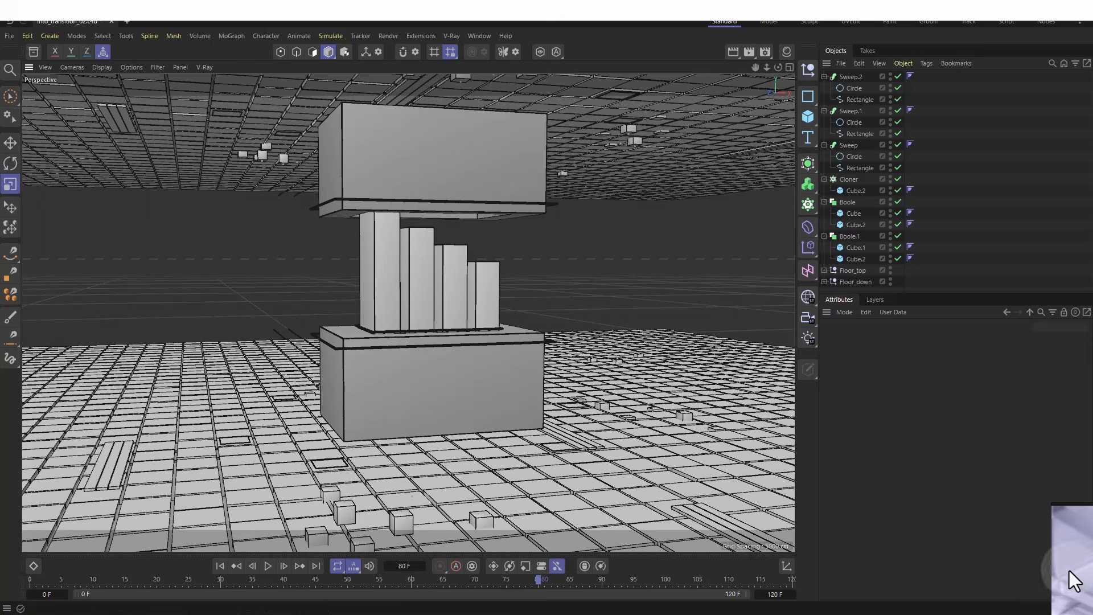
drag(558, 291, 324, 121)
scroll(616, 312, up, 1)
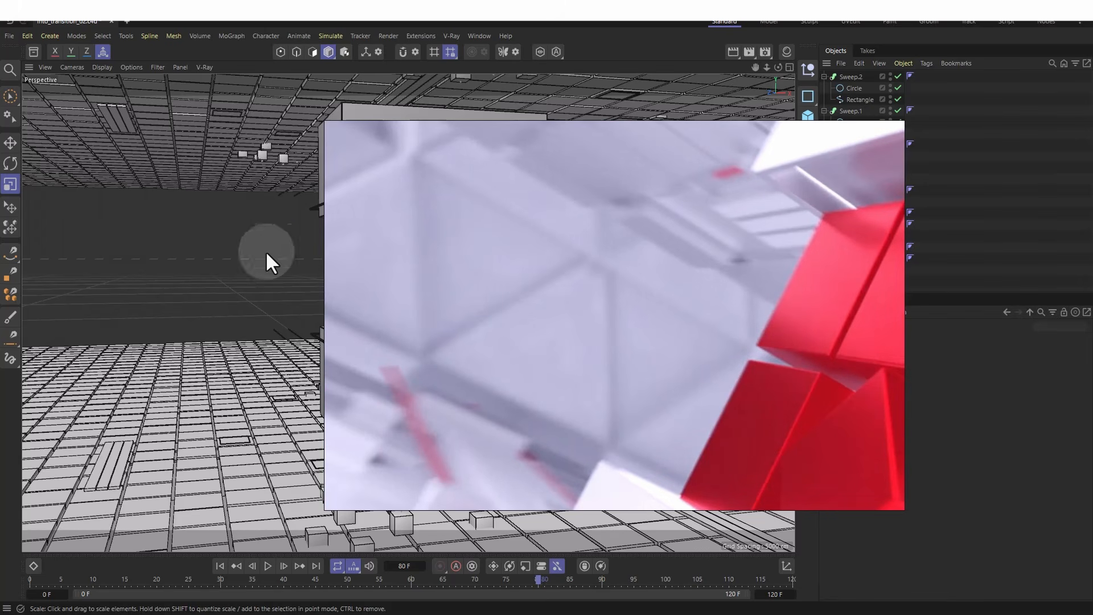
scroll(607, 314, down, 3)
scroll(607, 313, up, 2)
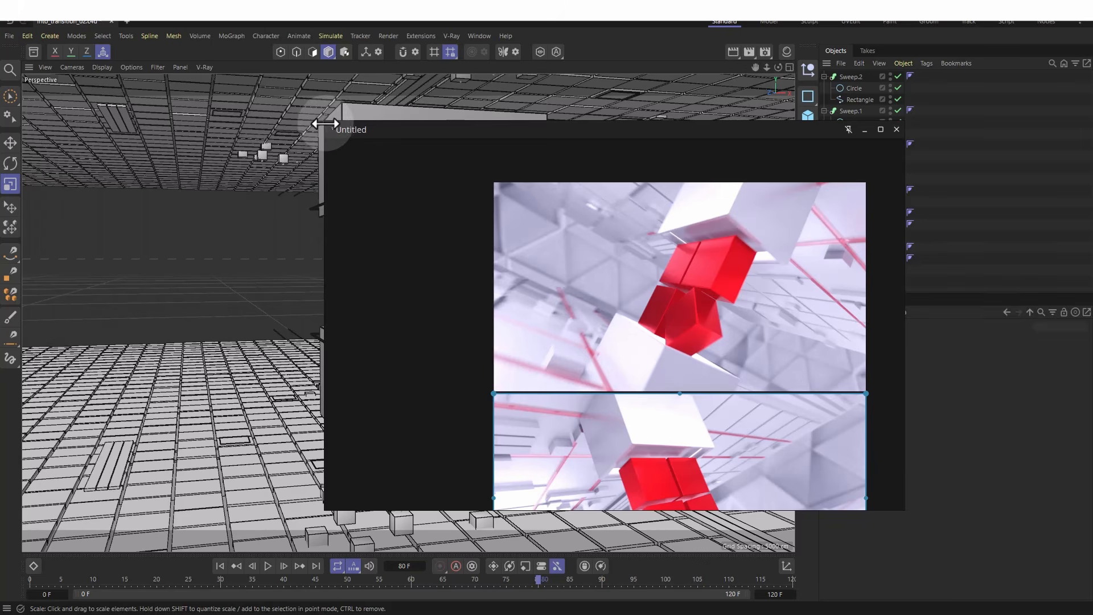
drag(325, 122, 464, 170)
right_drag(618, 272, 865, 394)
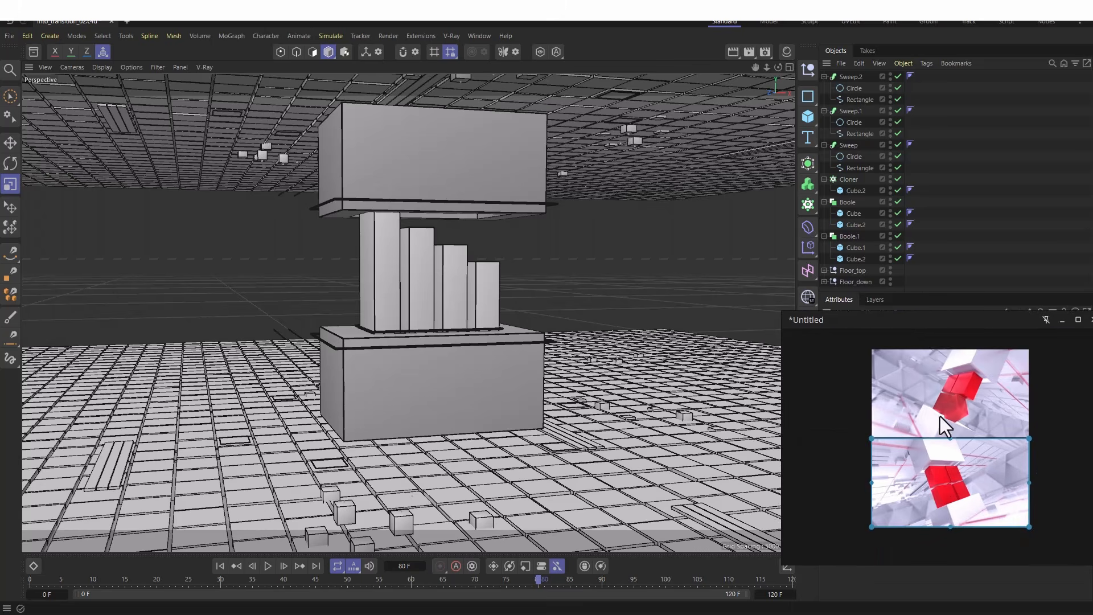
scroll(941, 415, up, 2)
middle_drag(943, 401, 936, 451)
alt+right_drag(400, 269, 468, 259)
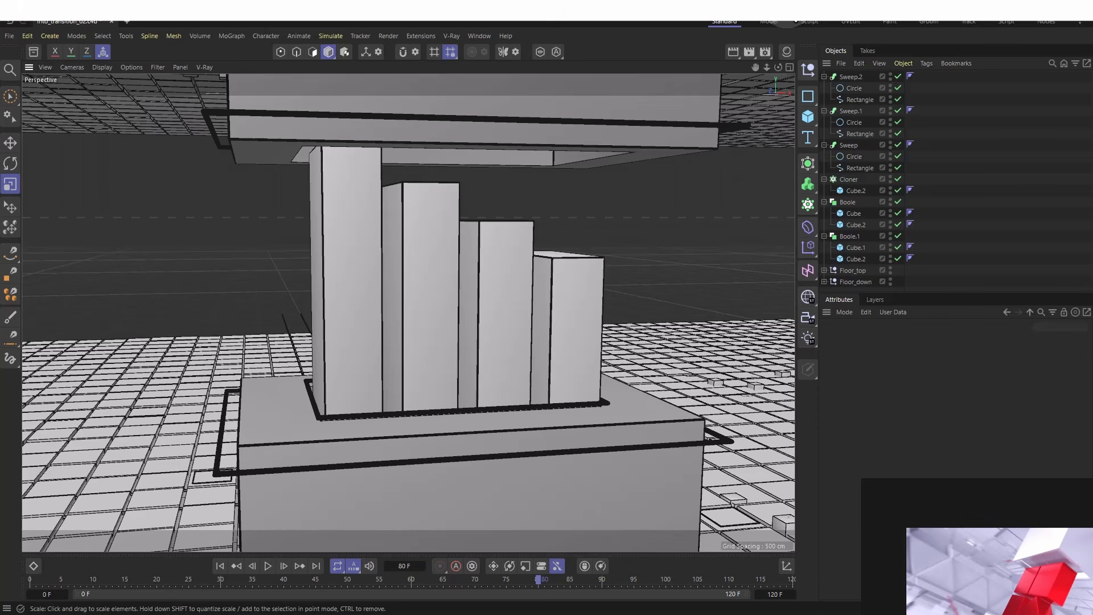
- Set the project's frame rate to 24 FPS
key(ctrl+d)
key(ctrl+e)
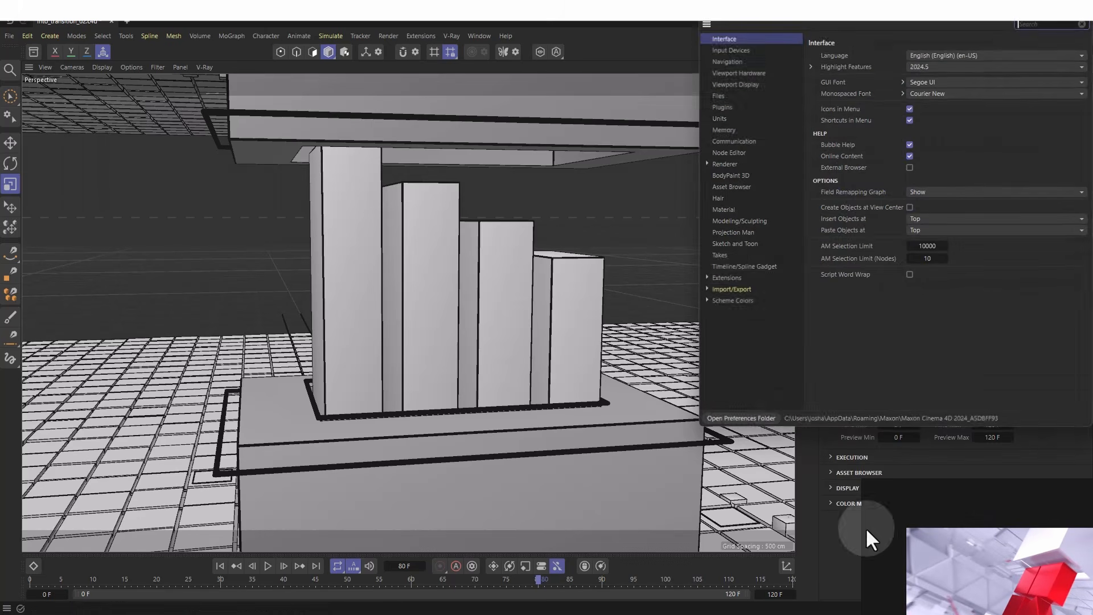
click(1076, 16)
drag(962, 589, 1003, 608)
double_click(902, 414)
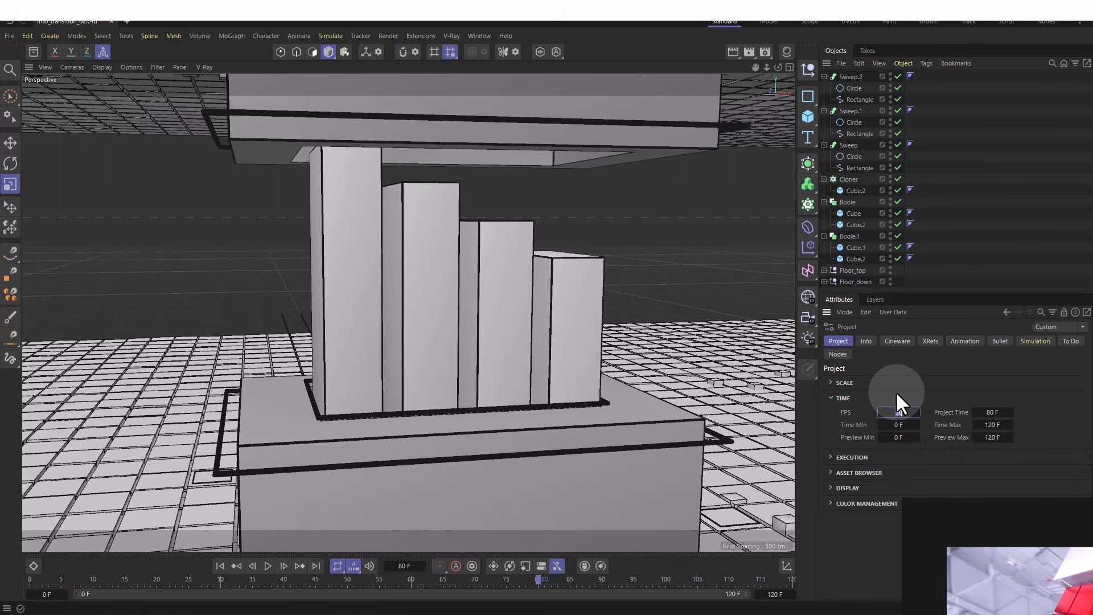
text(24)
key(Return)
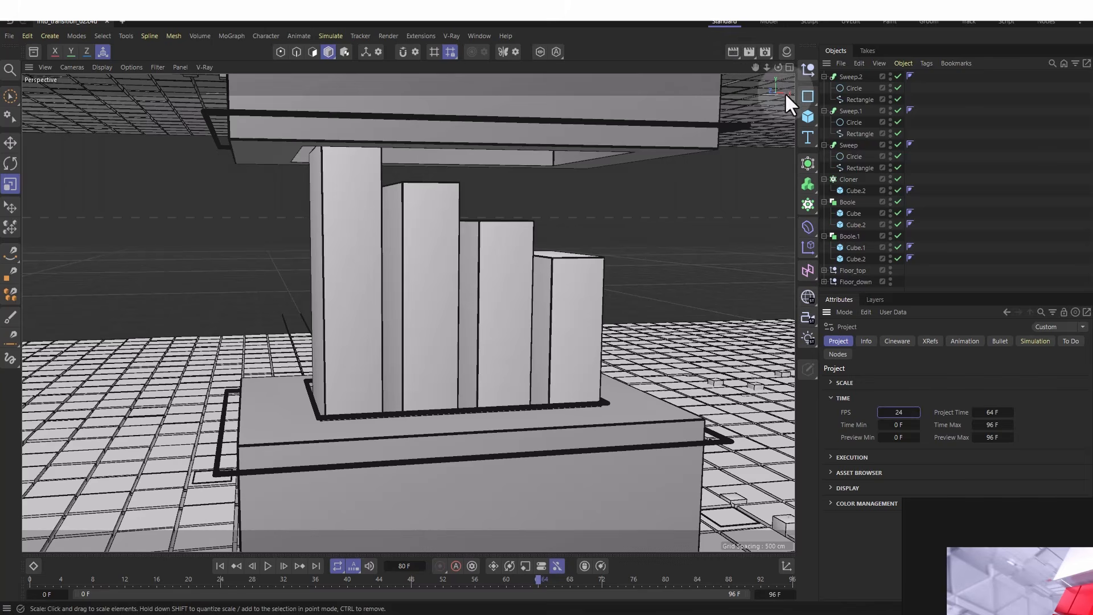
- Set the output frame rate to 24 in the render settings
click(766, 51)
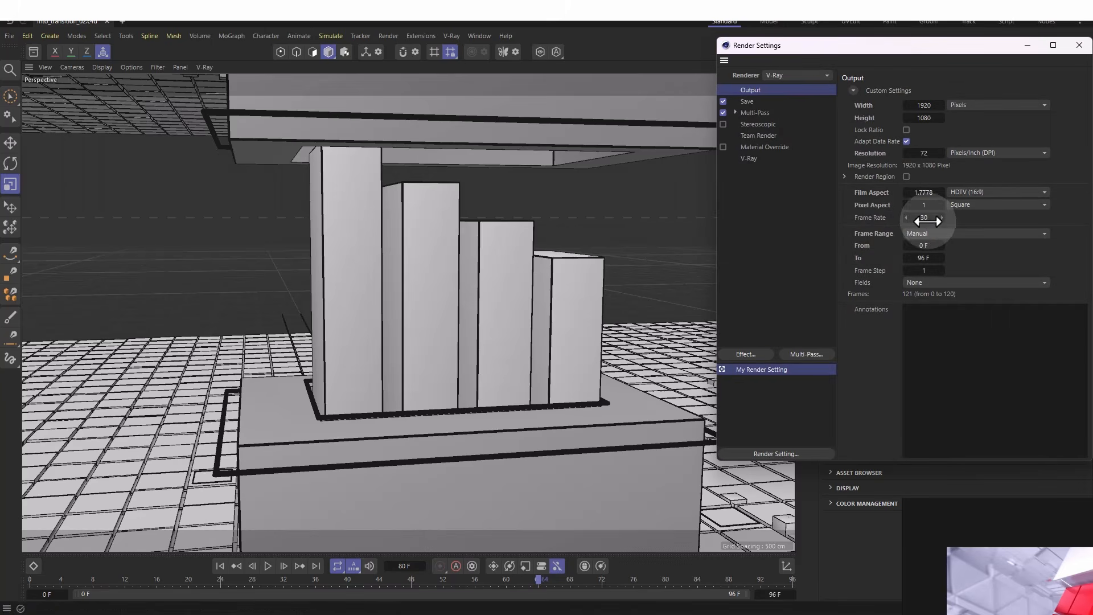
double_click(924, 217)
text(24)
key(Return)
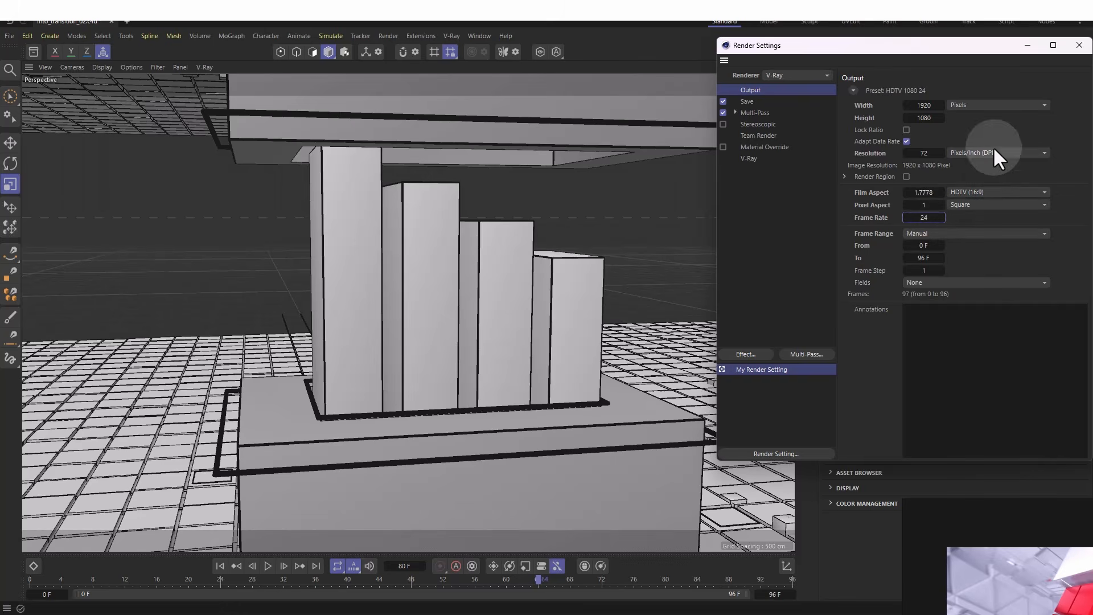
click(1079, 45)
- Add a Random effector to the Cloner that makes the four columns
click(360, 269)
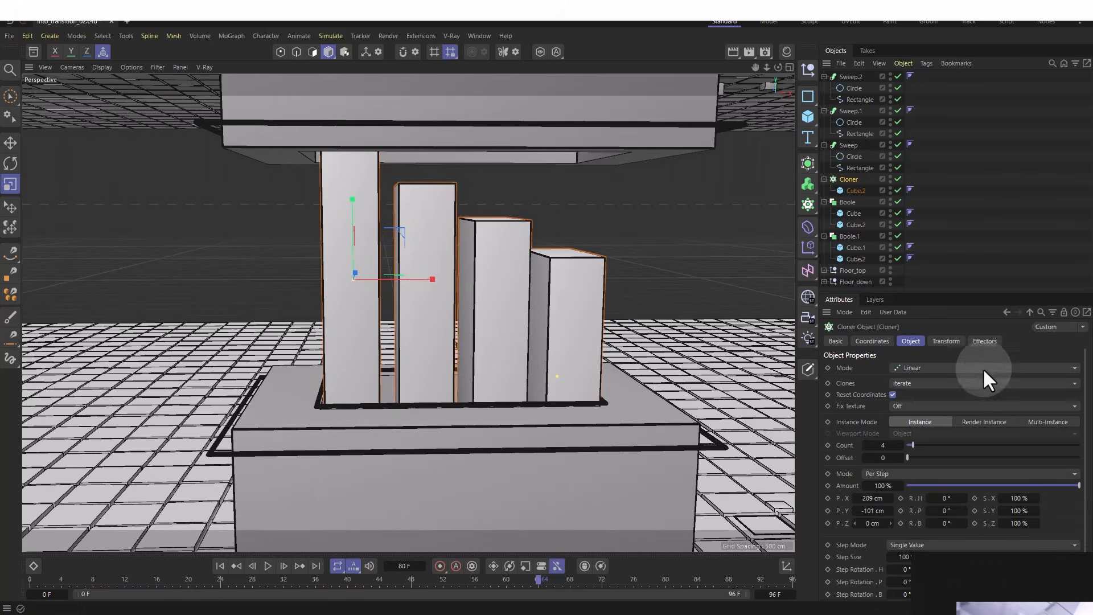
click(986, 341)
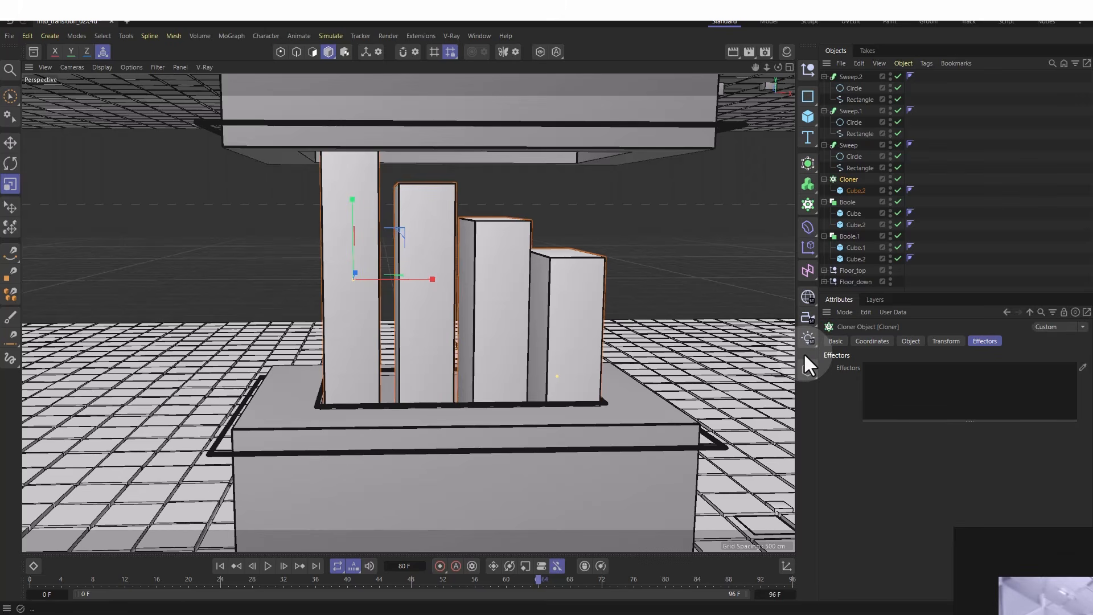
key(shift+c)
text(rand)
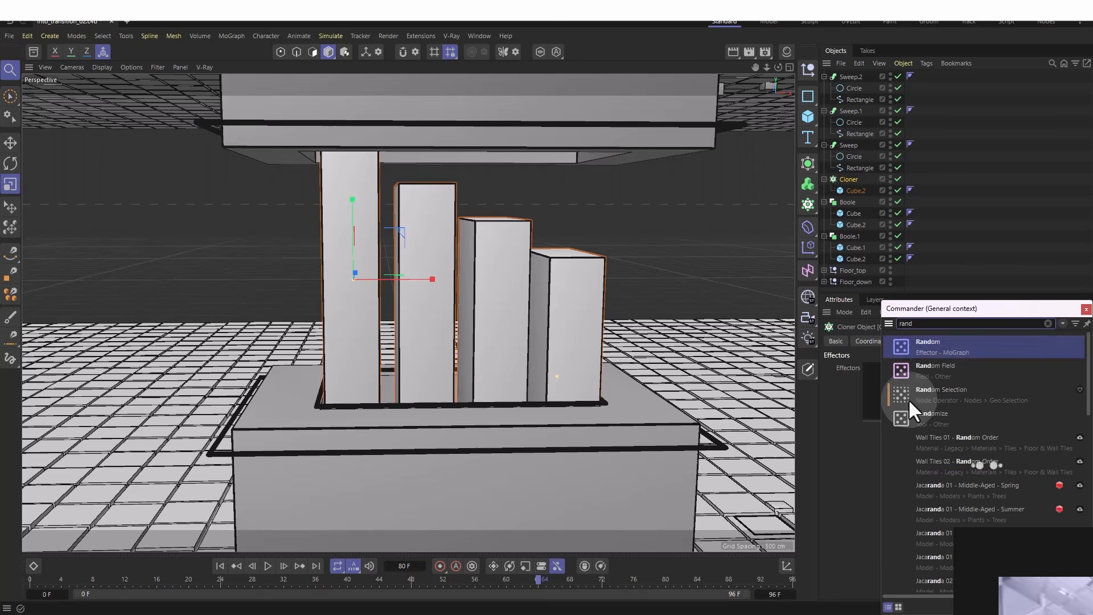
click(936, 349)
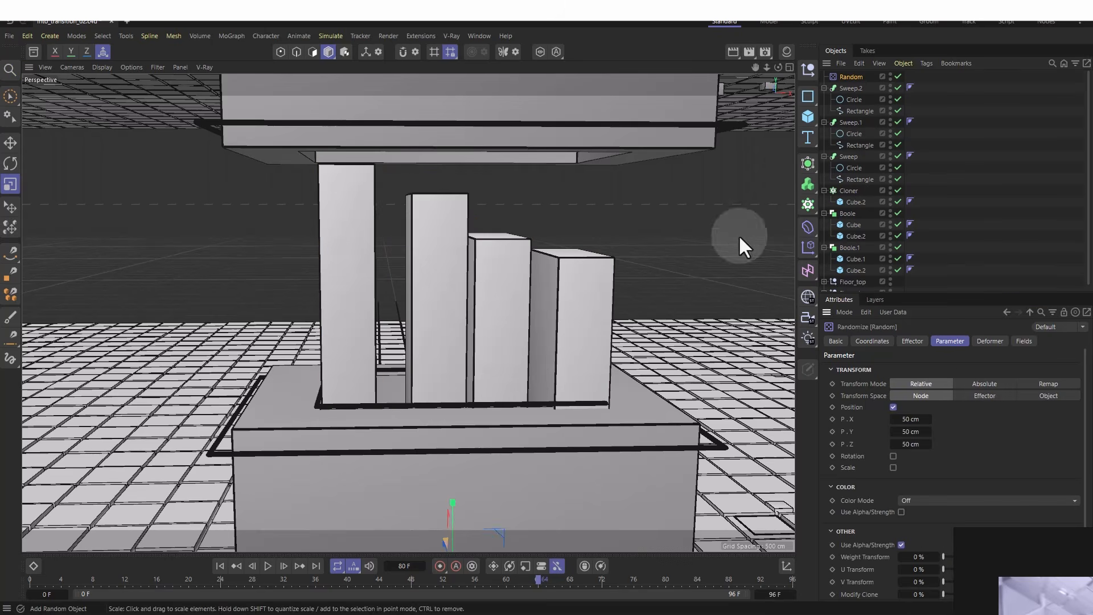
- Set the Random effector's X, Y and Z position values to 0 cm
click(922, 422)
text(0)
click(915, 432)
text(0)
click(914, 448)
text(0)
key(Return)
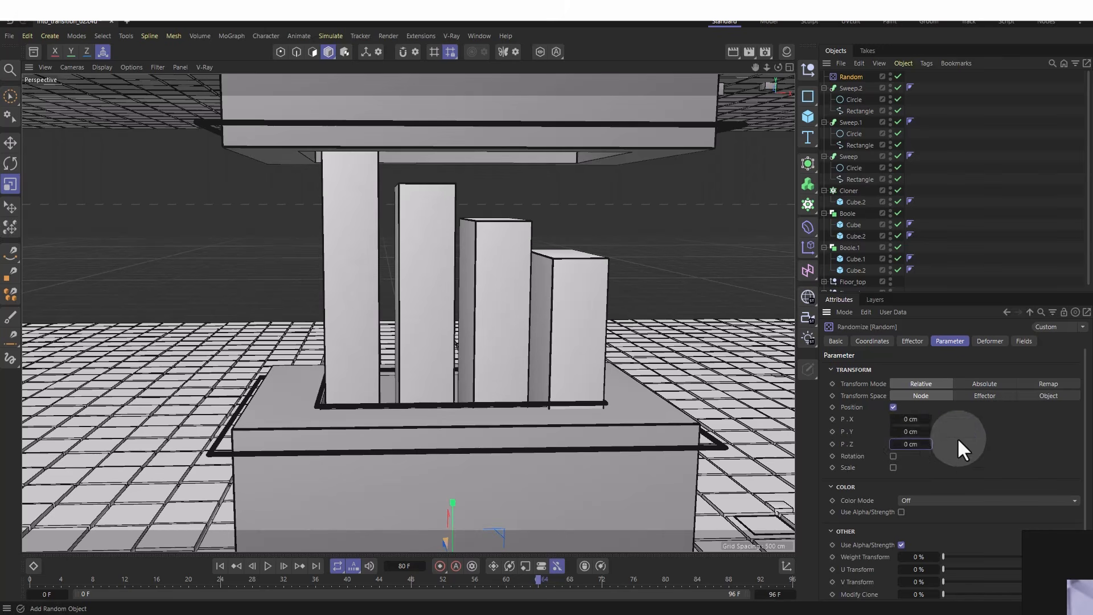
- Set the Random effector's Y position to -218 cm and inspect how the columns are offset
mouse_move(908, 433)
mouse_down()
mouse_move(929, 431)
mouse_move(894, 433)
mouse_move(917, 434)
mouse_up()
key(ctrl+z)
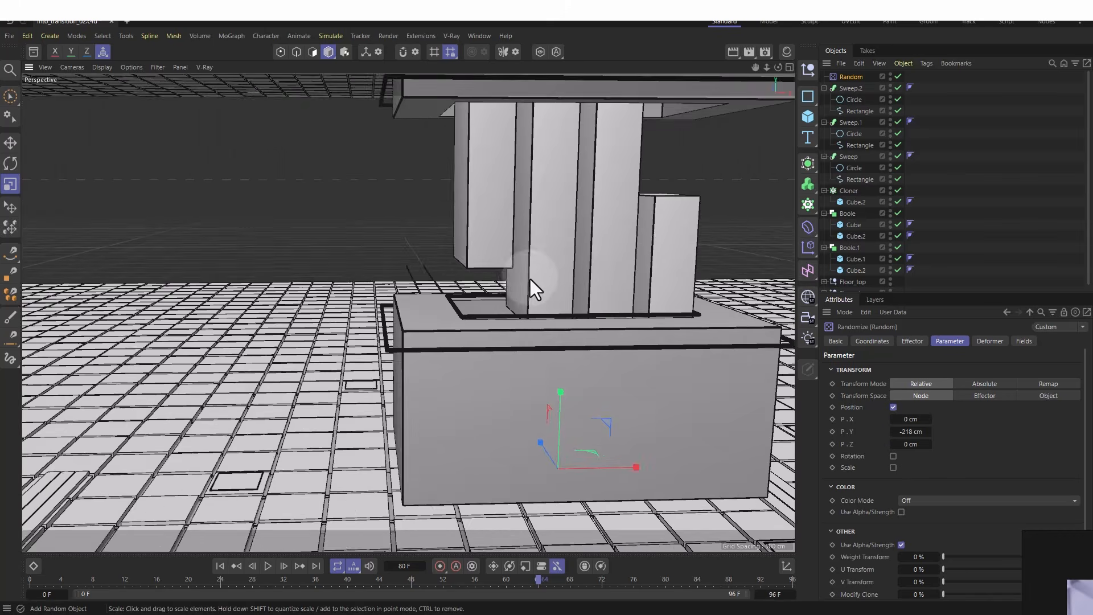
alt+middle_drag(531, 279, 487, 302)
alt+right_drag(487, 302, 521, 255)
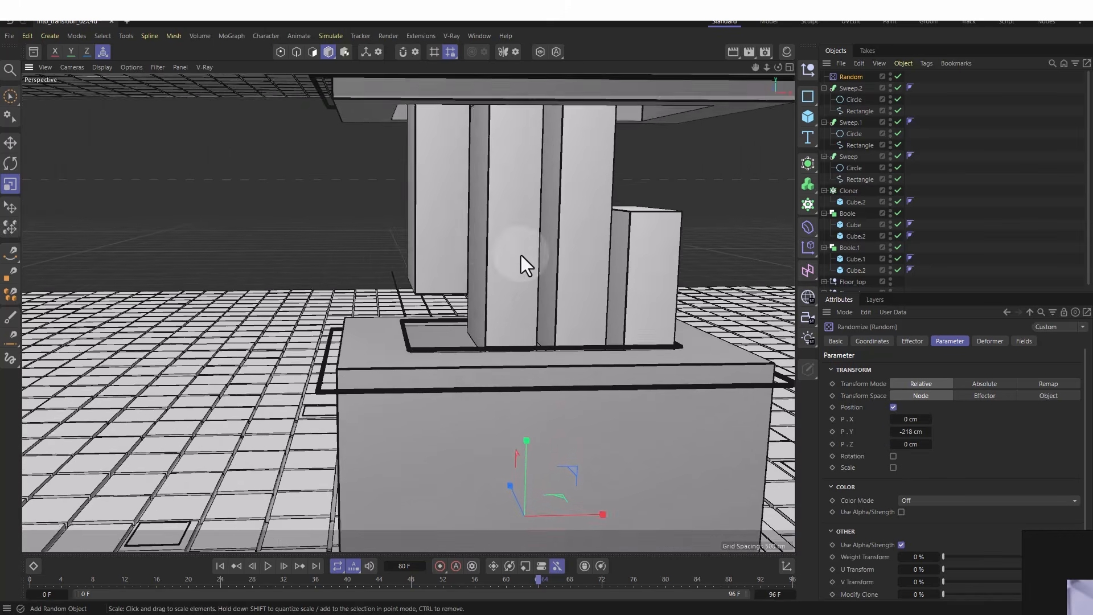
alt+middle_drag(521, 255, 489, 271)
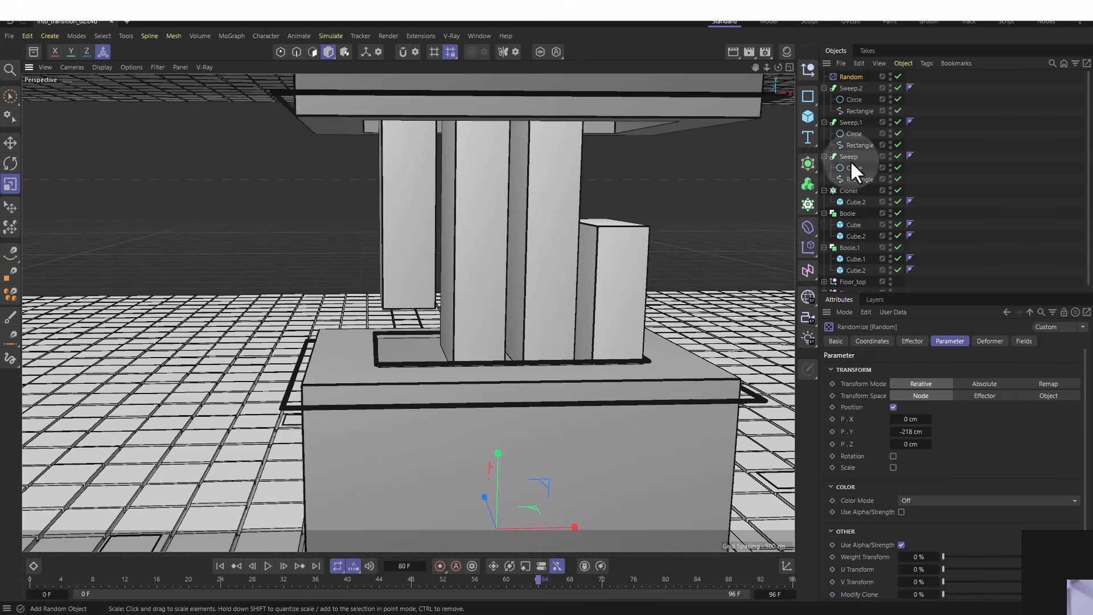
- Increase the height of the cloned cube so that every offset column still reaches the base block
click(856, 202)
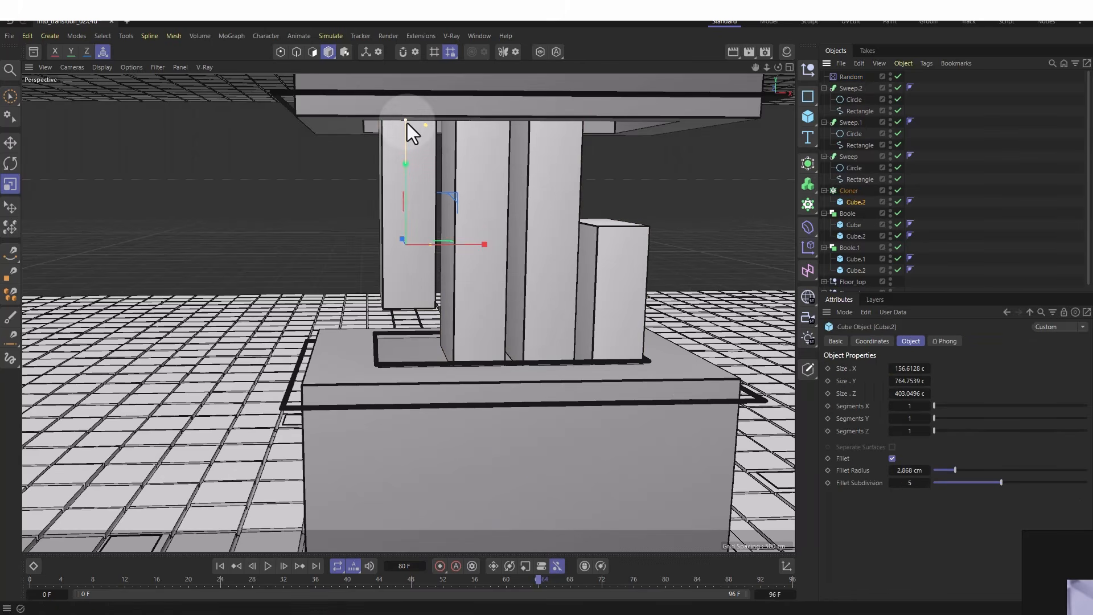
drag(408, 123, 410, 97)
drag(410, 97, 411, 91)
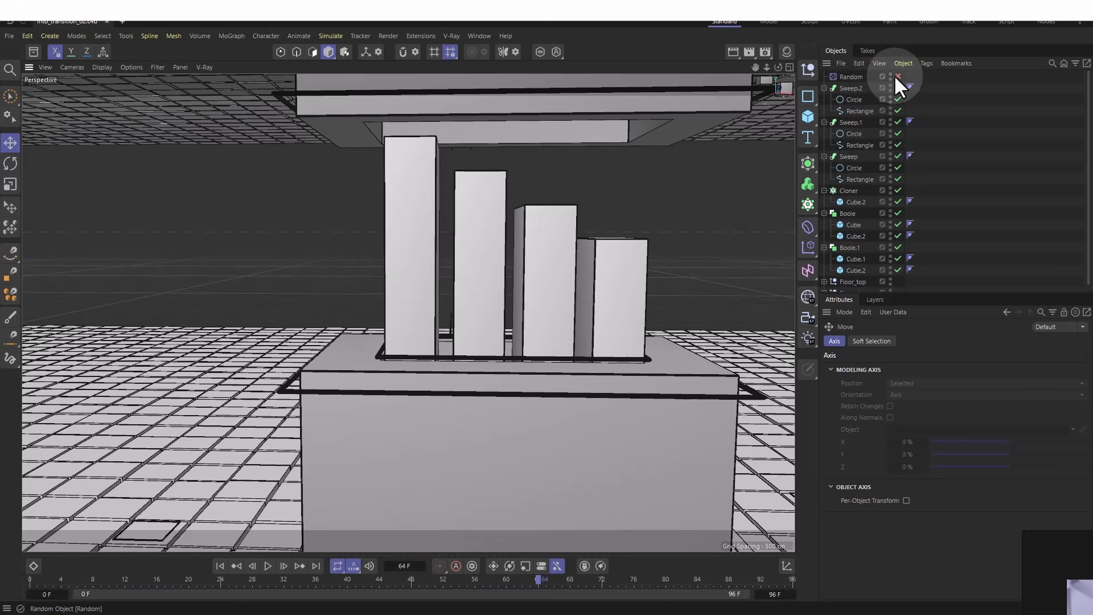
- Turn the Random effector back on and set its Y position to -150 cm
click(897, 76)
click(851, 77)
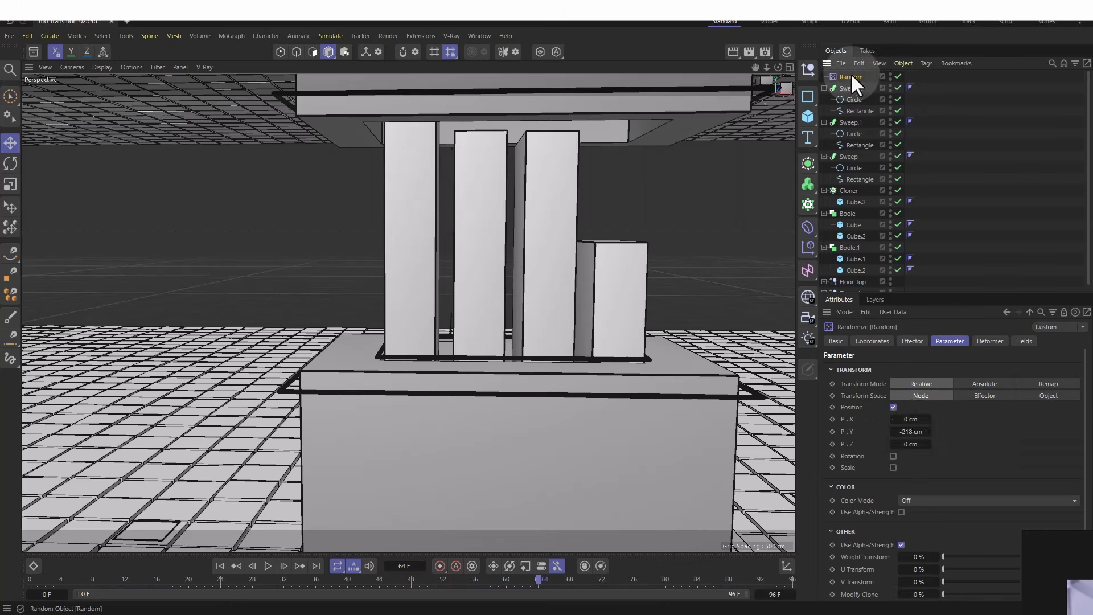
click(911, 432)
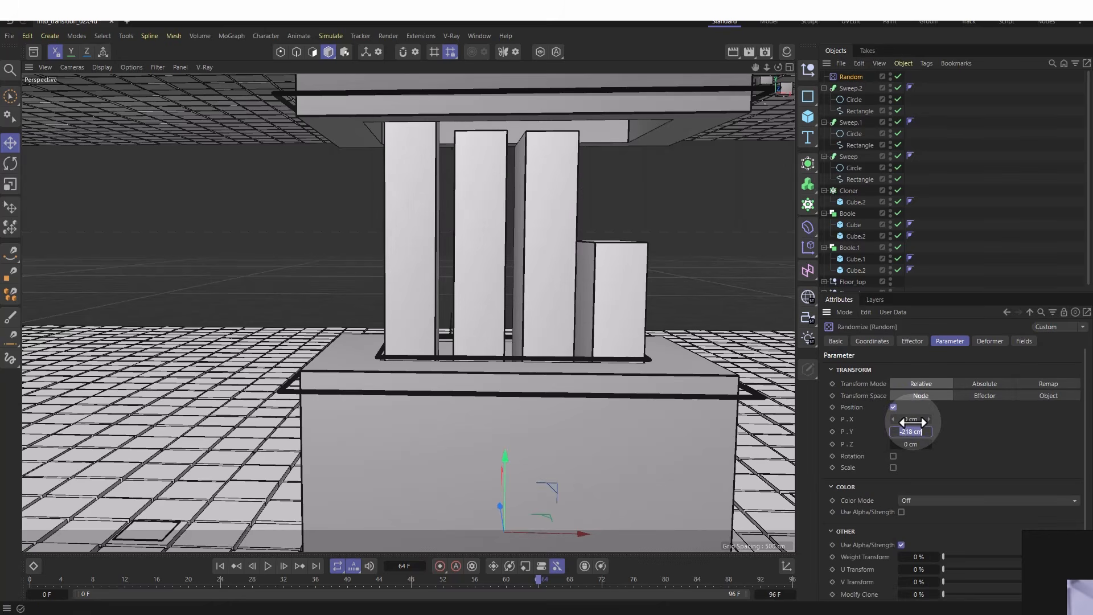
text(-)
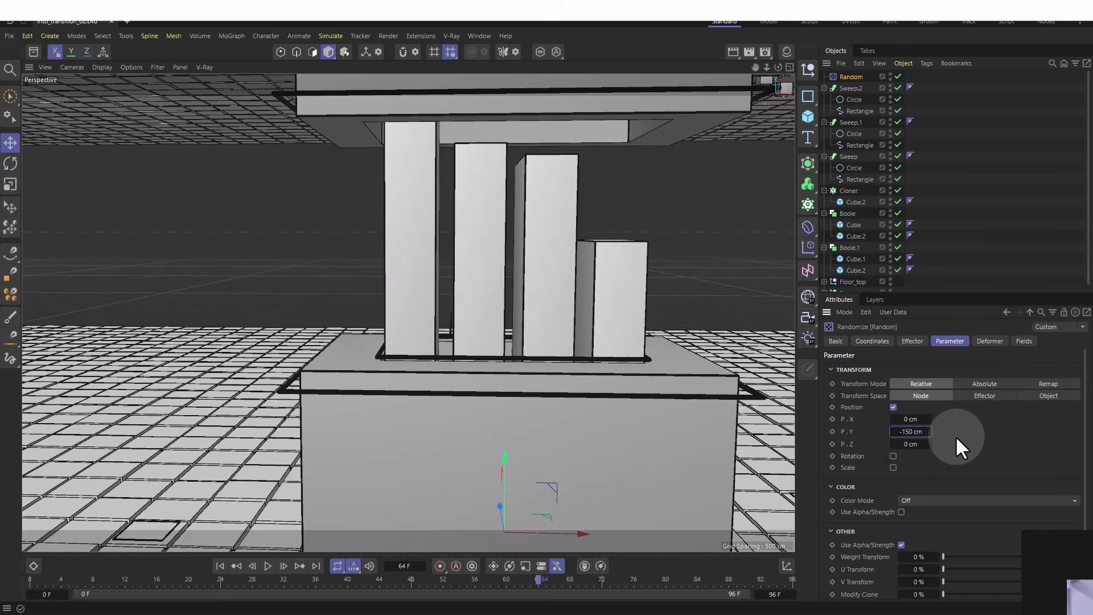
- Set the Random effector's random mode to Noise and play the animation from the first frame
click(910, 341)
click(910, 409)
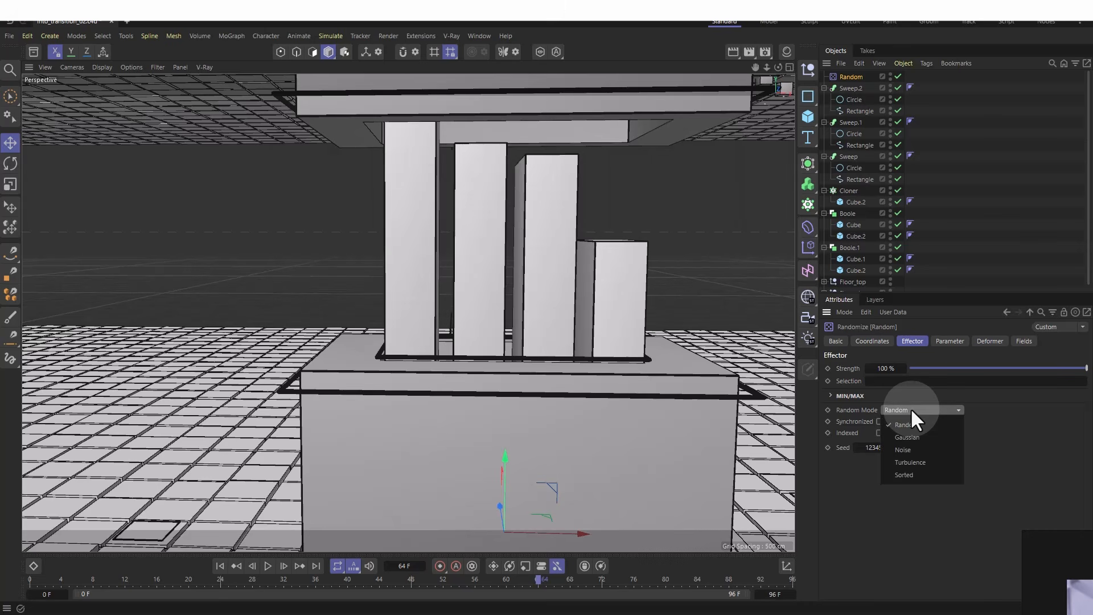
click(912, 449)
drag(72, 585, 2, 577)
key(F8)
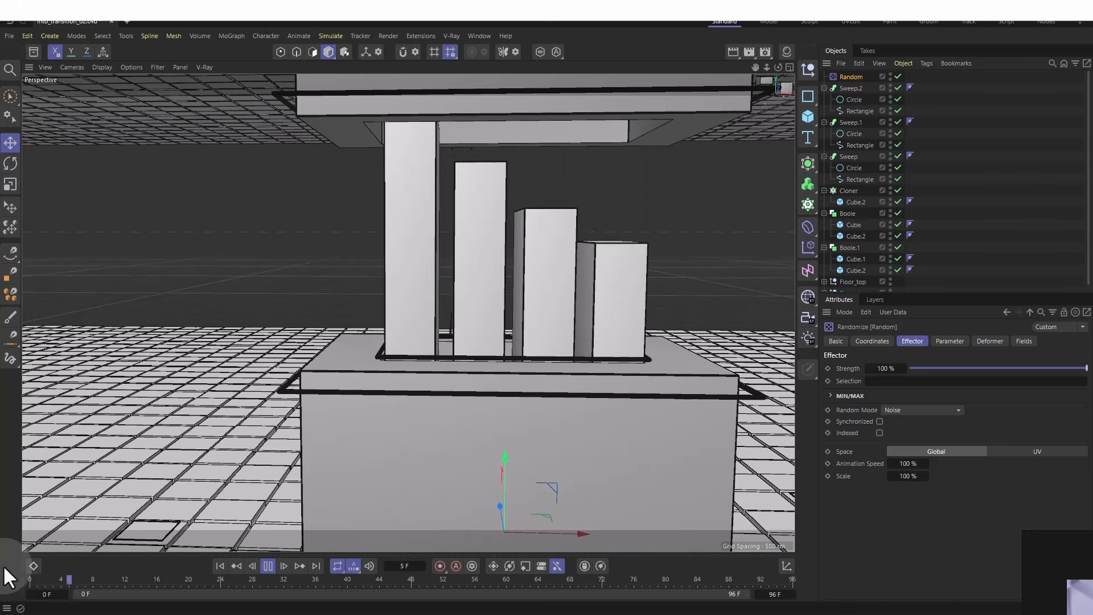
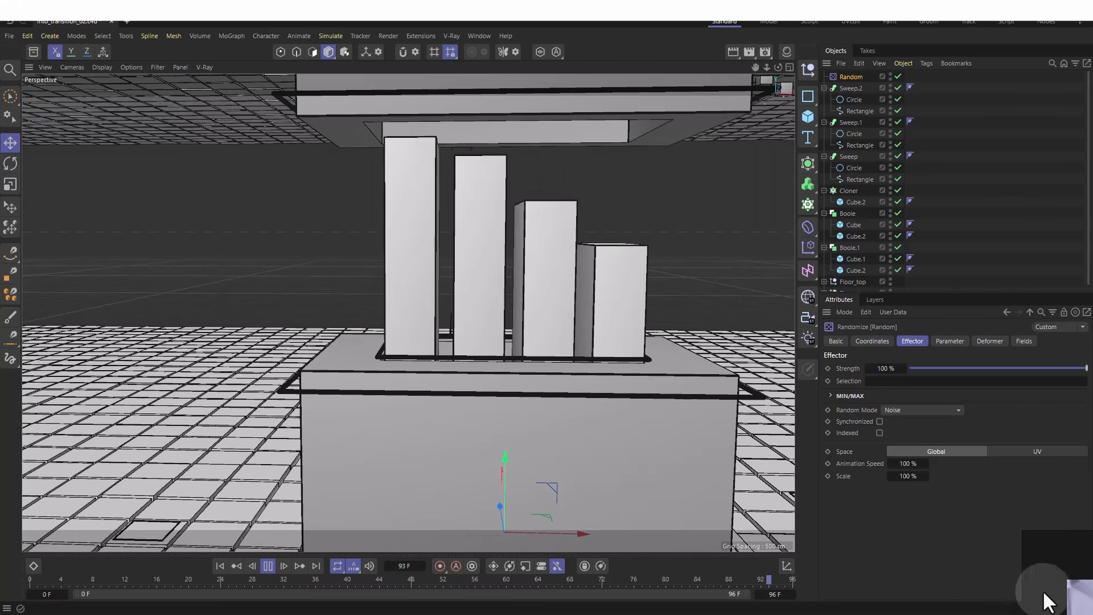
- Try Turbulence as the random mode during playback, and return the mode to Noise
key(F8)
click(927, 411)
click(921, 460)
key(F8)
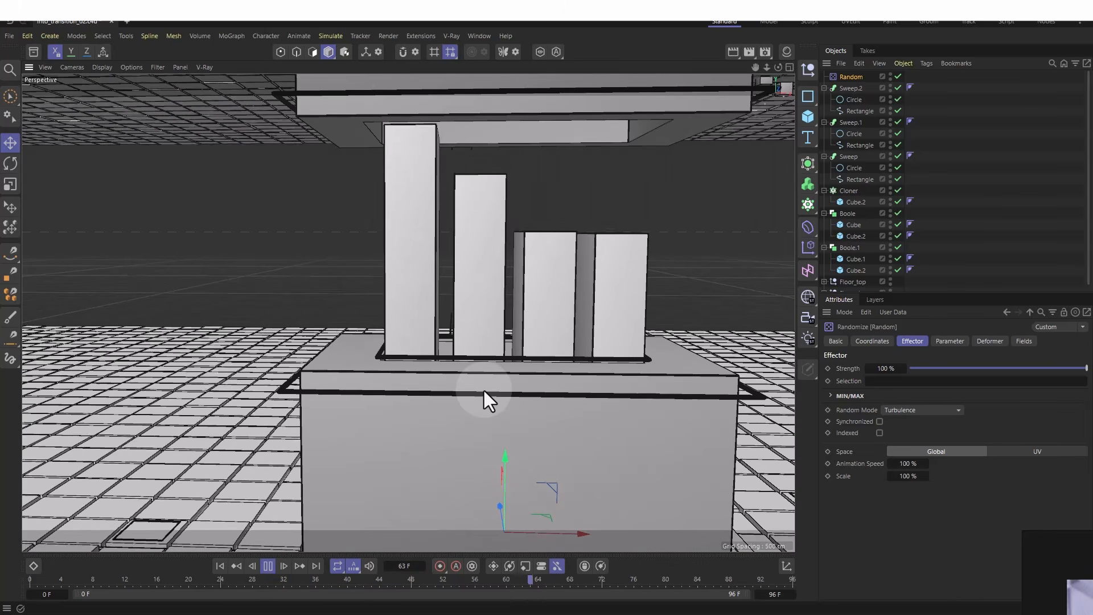
click(923, 410)
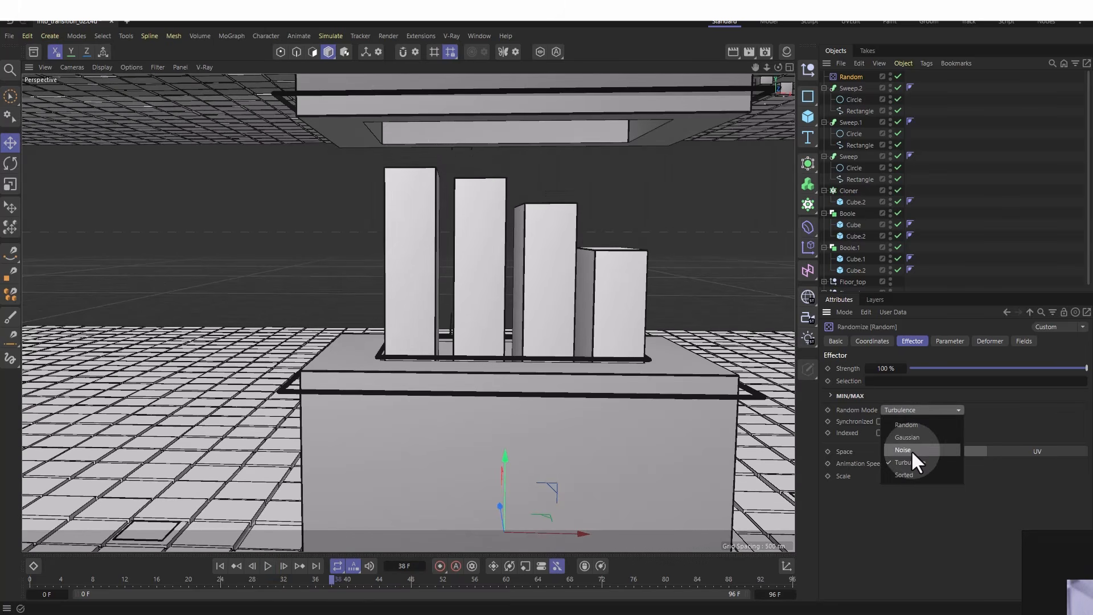
click(911, 450)
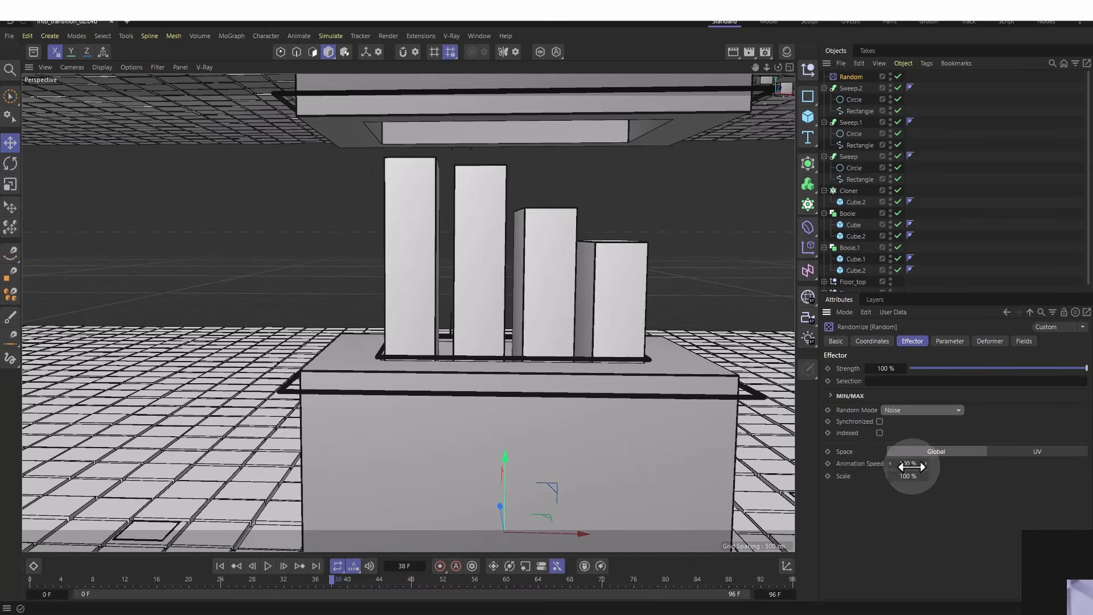
- Try an 80% animation speed on the Random effector during playback, and reset it to 100%
click(910, 463)
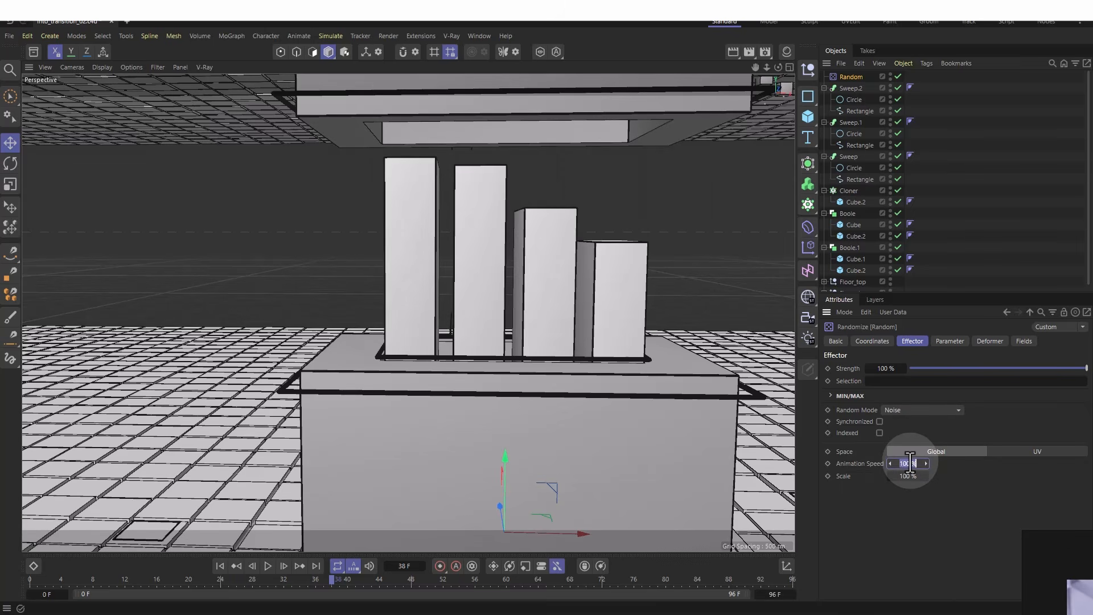
text(80)
key(Return)
key(F8)
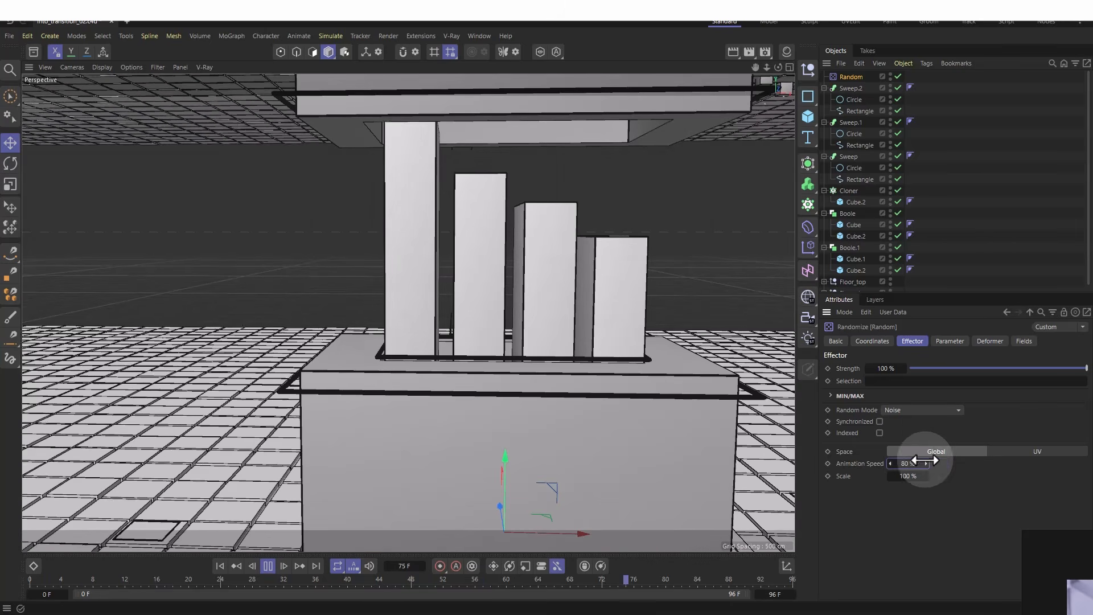
key(F8)
right_click(927, 461)
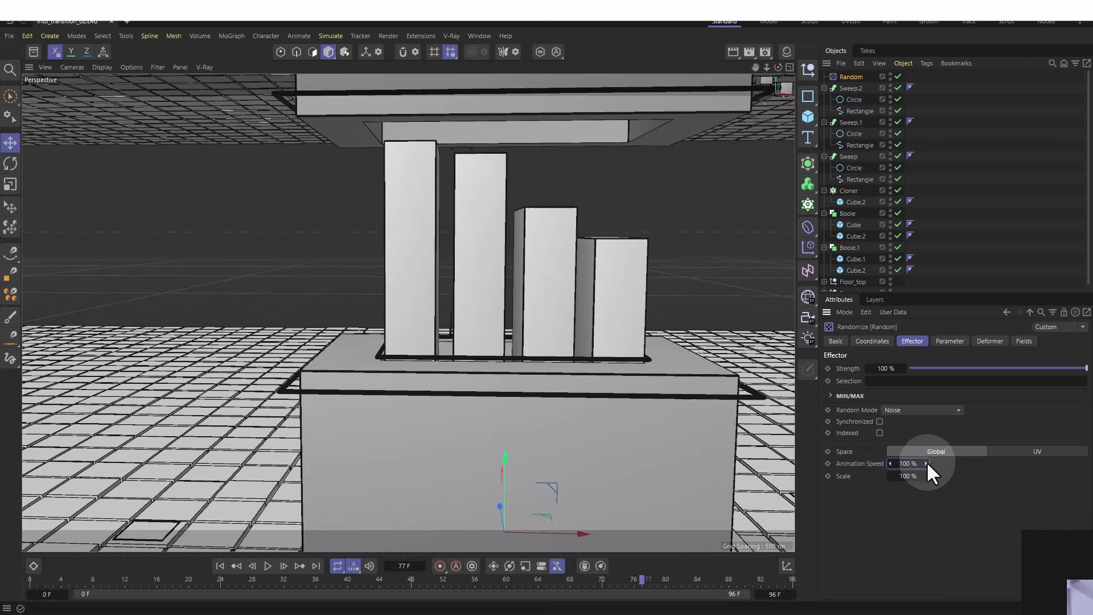
- Preview the noise-driven column movement and select the Cloner with the four columns
key(F8)
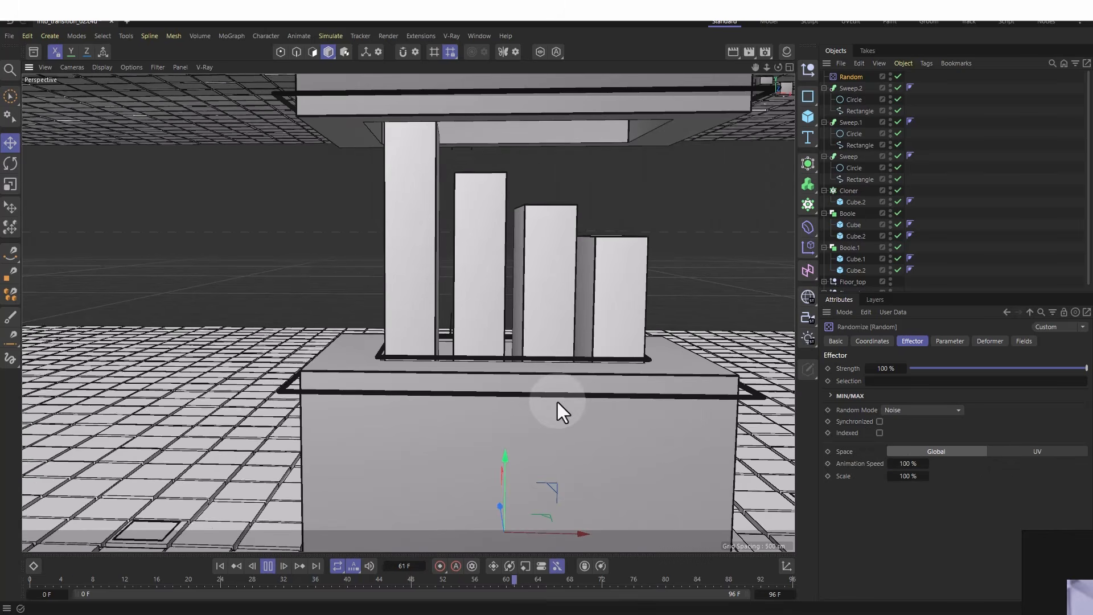
key(F8)
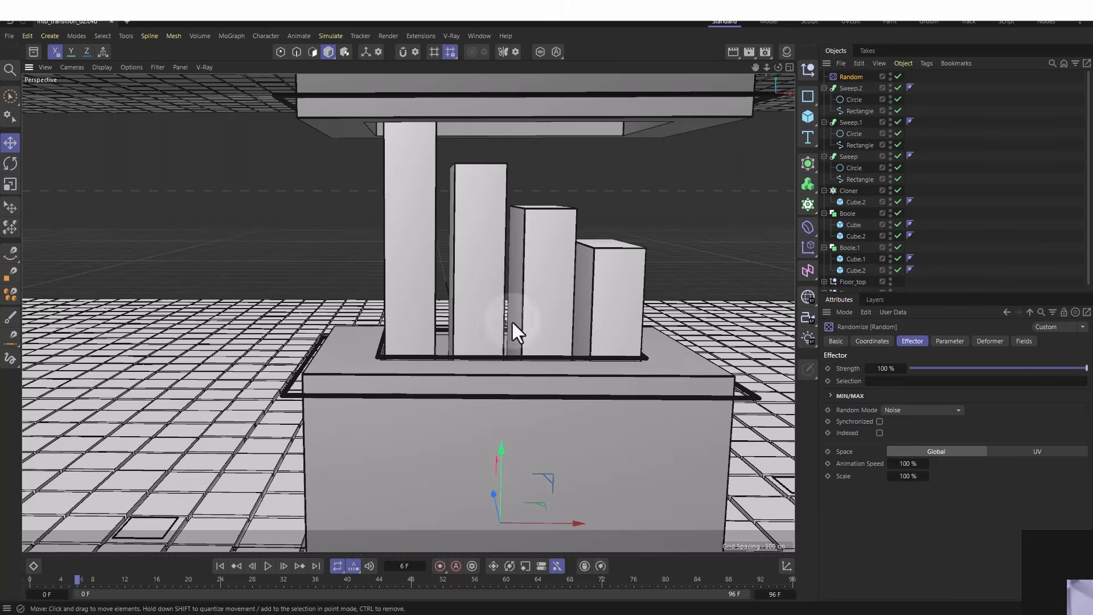
click(572, 268)
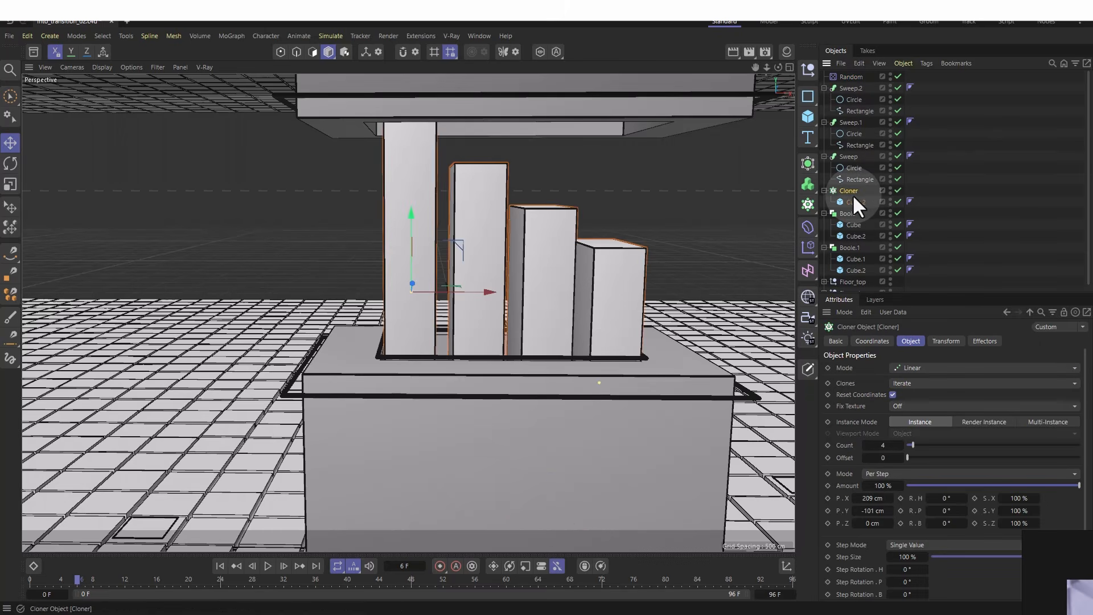
- Add a Plain effector to the Cloner and set its P.Y position to 0 cm
click(987, 342)
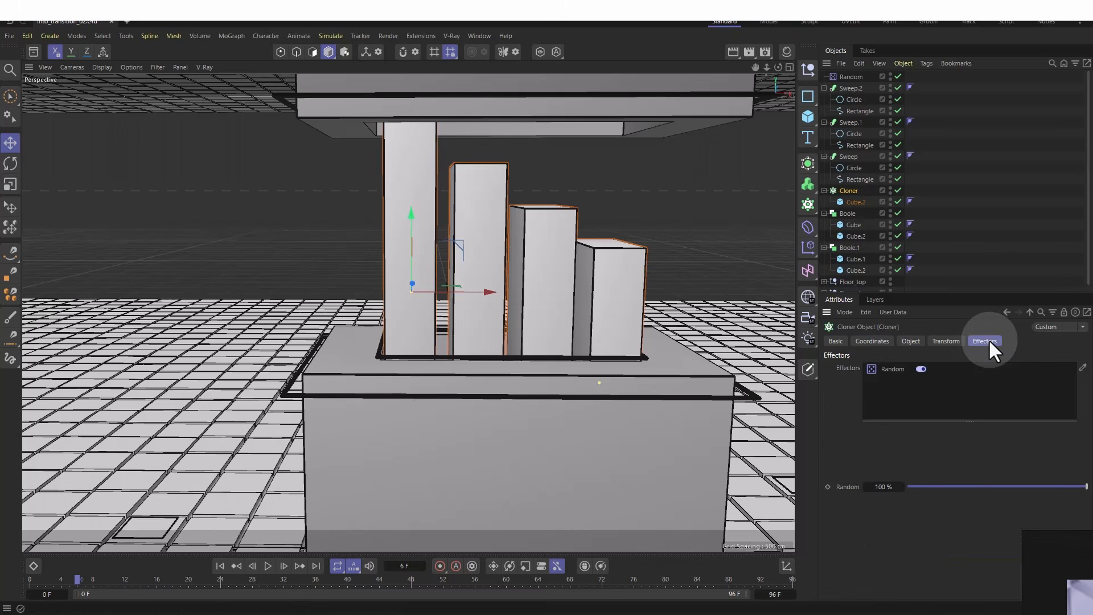
click(806, 249)
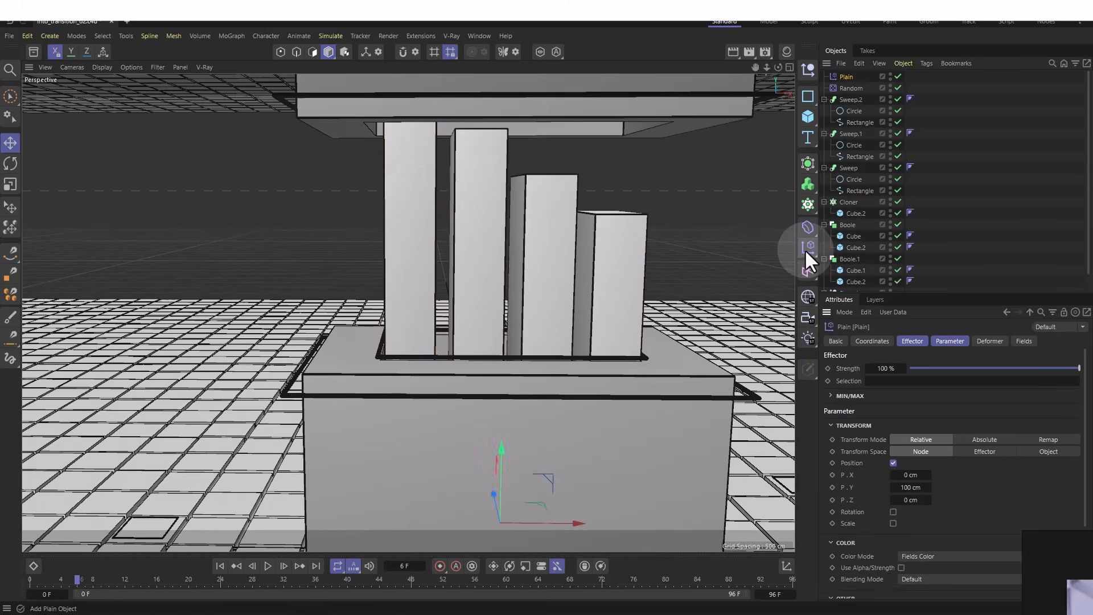
click(914, 488)
key(Return)
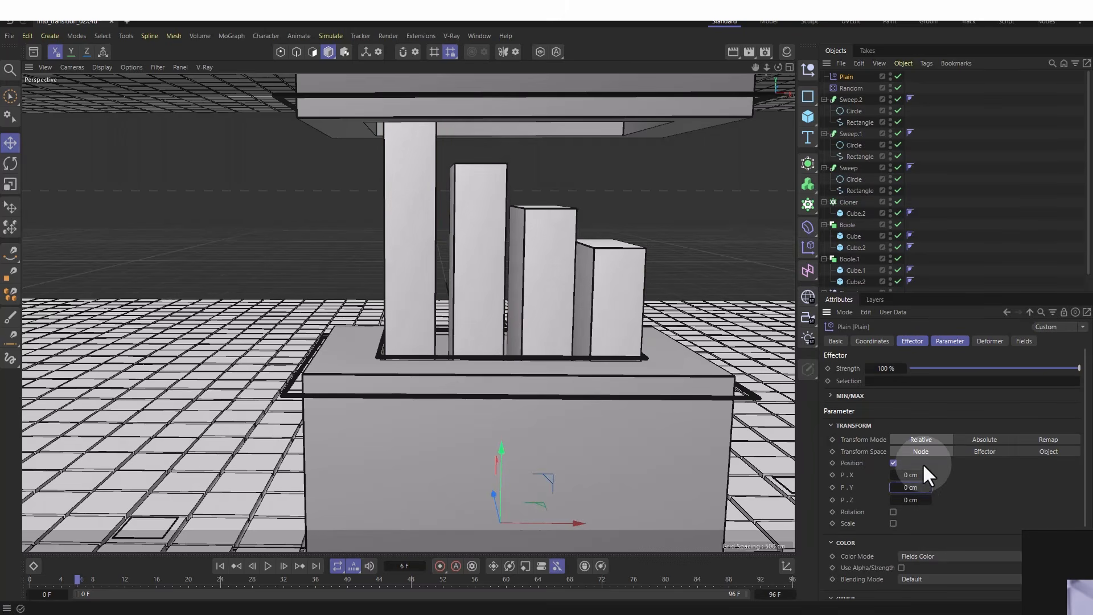
- Enable rotation on the Plain effector with R.P at 5° and R.B at 1°
scroll(890, 501, down, 4)
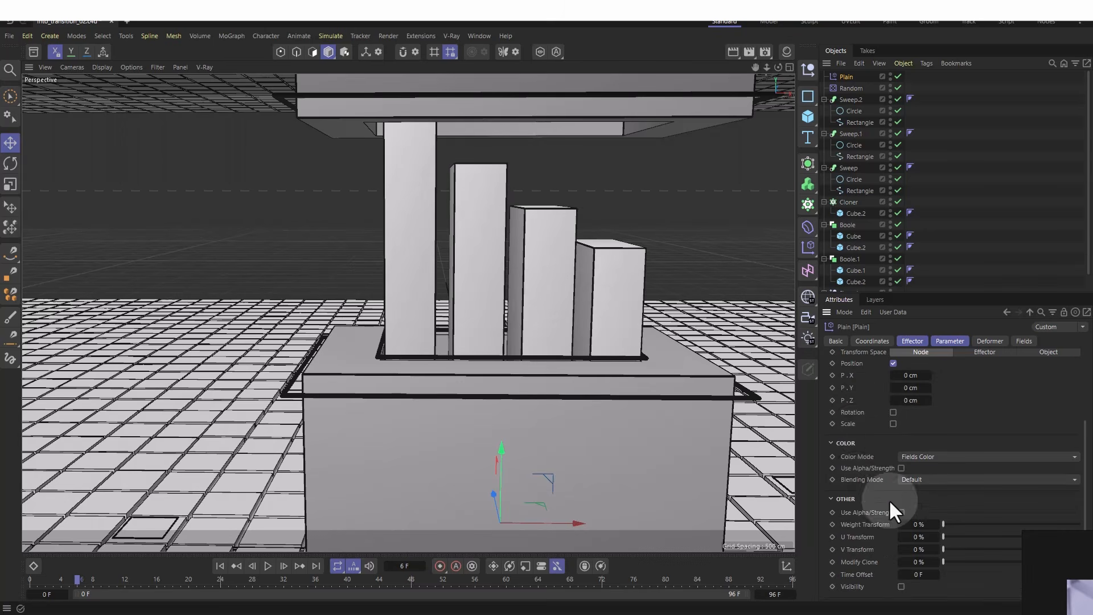
click(893, 413)
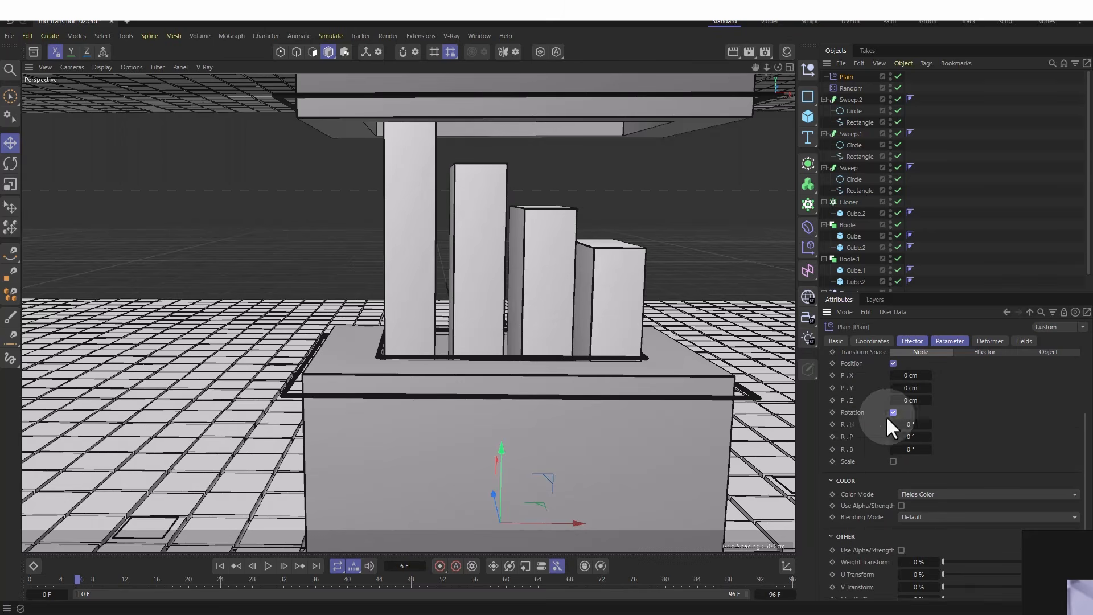
click(918, 438)
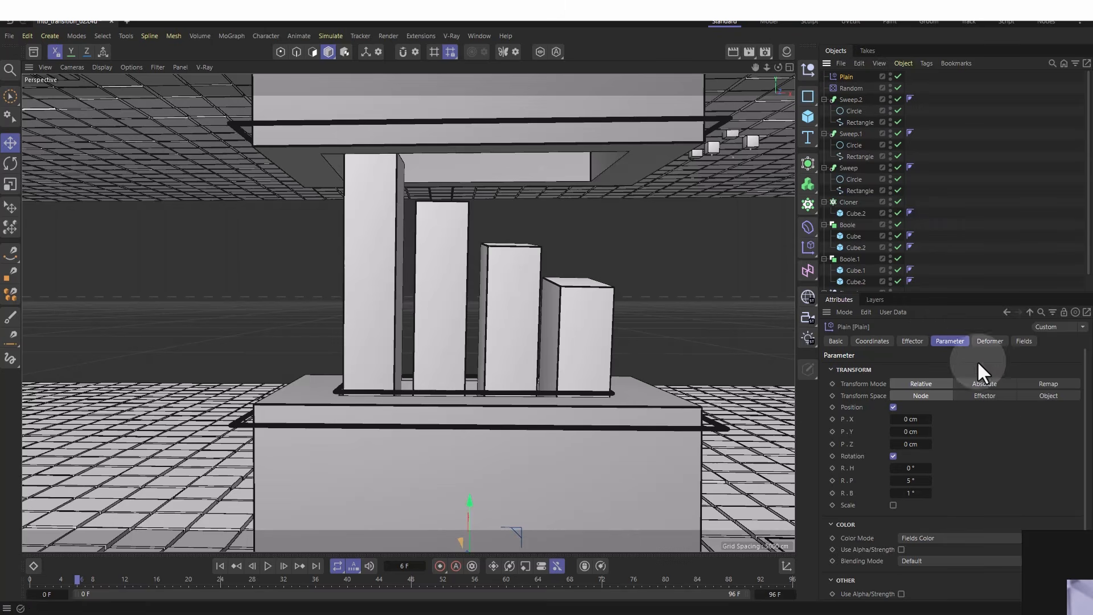
- Add a Linear Field to the Plain effector, raise it to mid-height of the columns and lengthen it to about 313 cm
click(1024, 341)
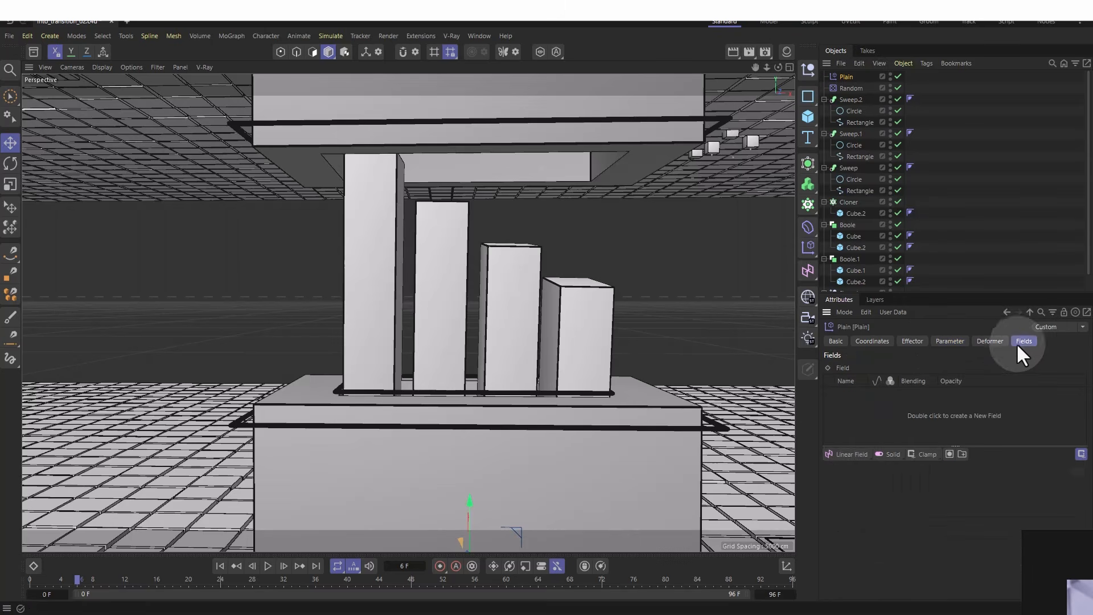
click(848, 454)
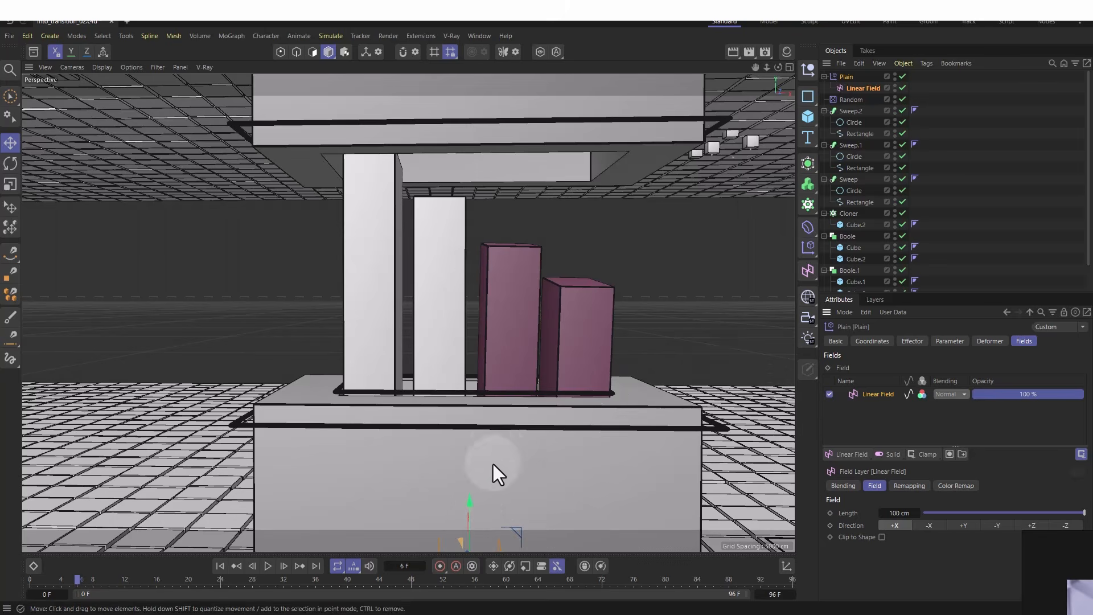
drag(476, 502, 476, 330)
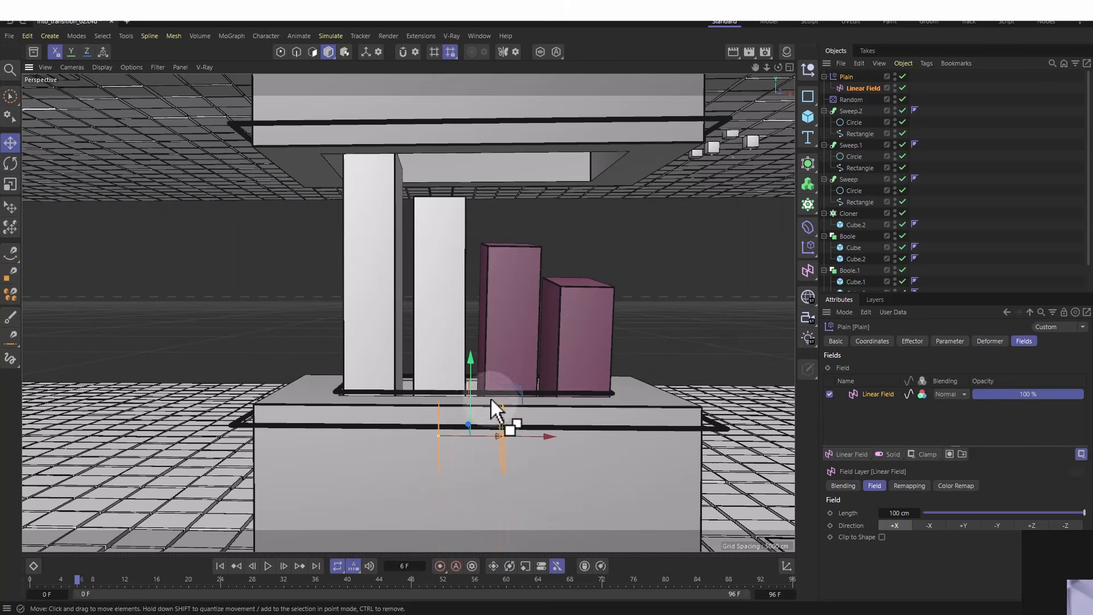
key(ctrl+z)
drag(476, 500, 484, 248)
mouse_move(540, 320)
mouse_down()
mouse_move(440, 317)
mouse_move(462, 326)
mouse_move(475, 312)
mouse_move(481, 320)
mouse_move(361, 324)
mouse_move(613, 327)
mouse_move(541, 319)
mouse_up()
click(845, 77)
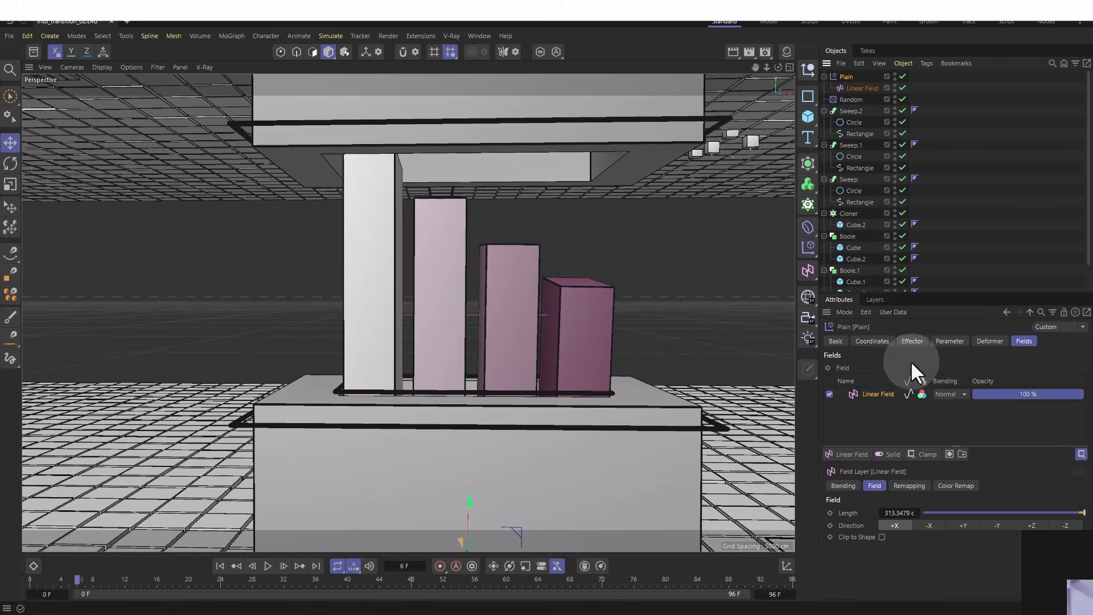
- Lower the Plain effector's P.Y so affected columns sink out of sight, and move the Linear Field along X to before the first column
click(914, 341)
click(952, 342)
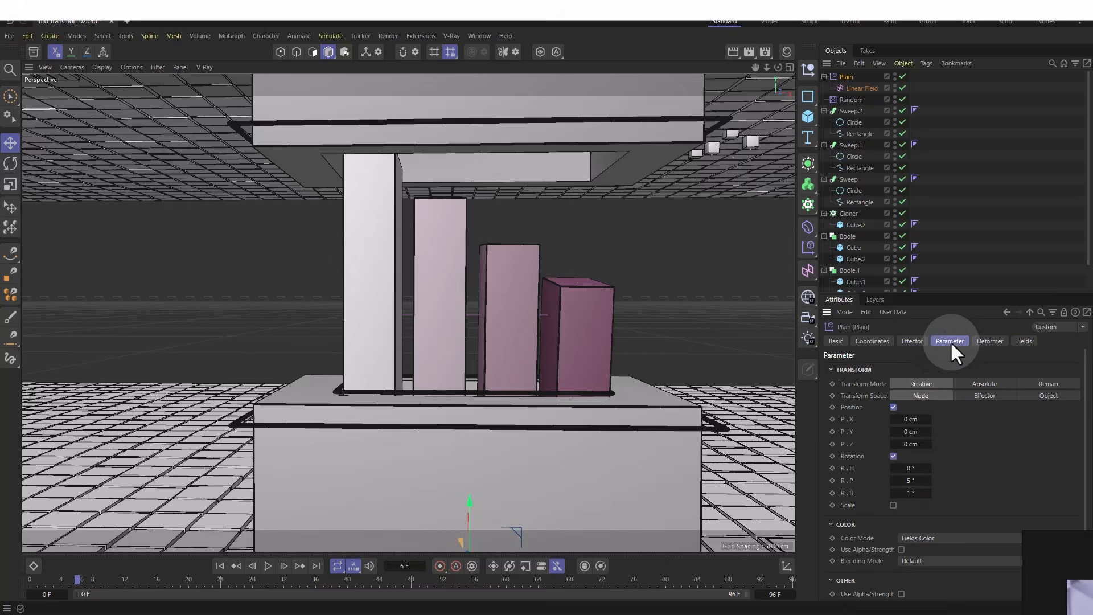
drag(910, 431, 910, 432)
click(861, 88)
mouse_move(545, 312)
mouse_down()
mouse_move(378, 320)
mouse_move(761, 306)
mouse_move(248, 321)
mouse_move(631, 293)
mouse_move(373, 314)
mouse_up()
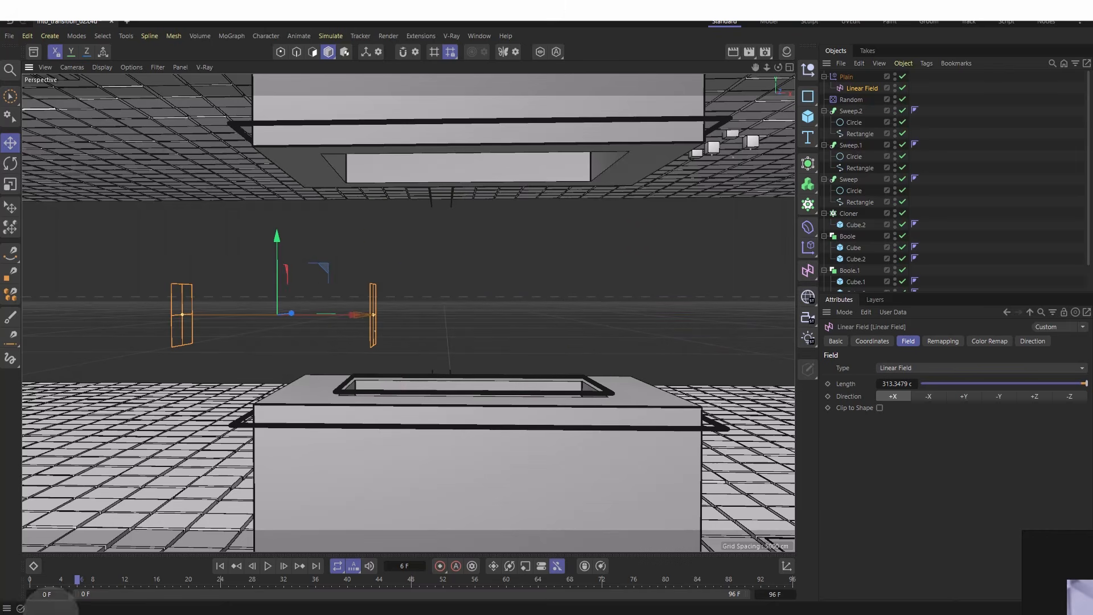
- Keyframe the Linear Field's P.X at about -602 cm on frame 0 with automatic keyframing enabled
drag(67, 575, 13, 585)
click(853, 90)
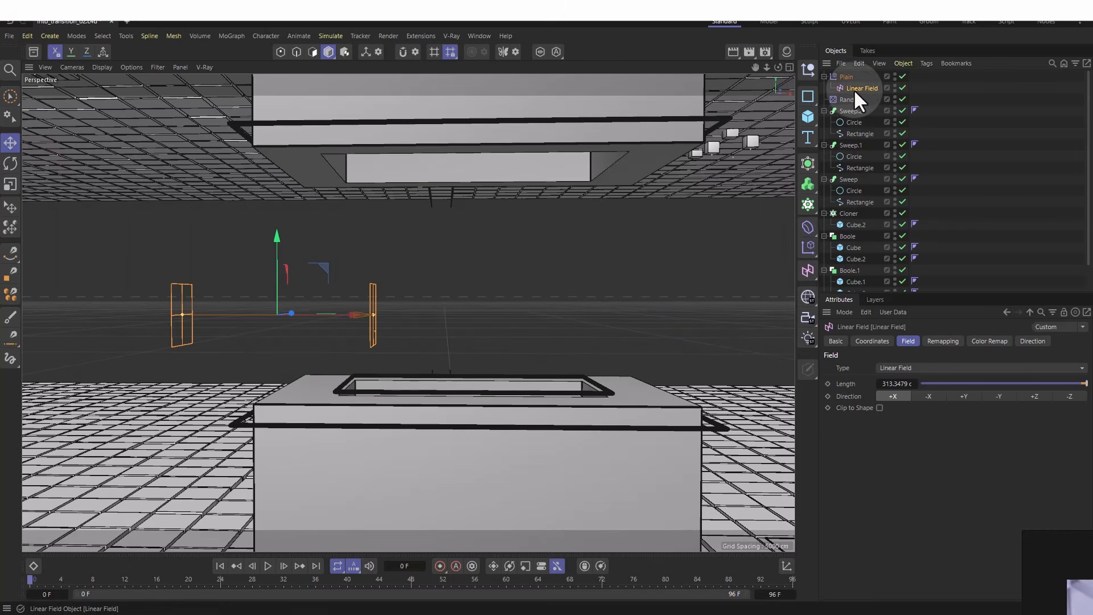
click(886, 341)
click(834, 383)
drag(873, 385, 887, 385)
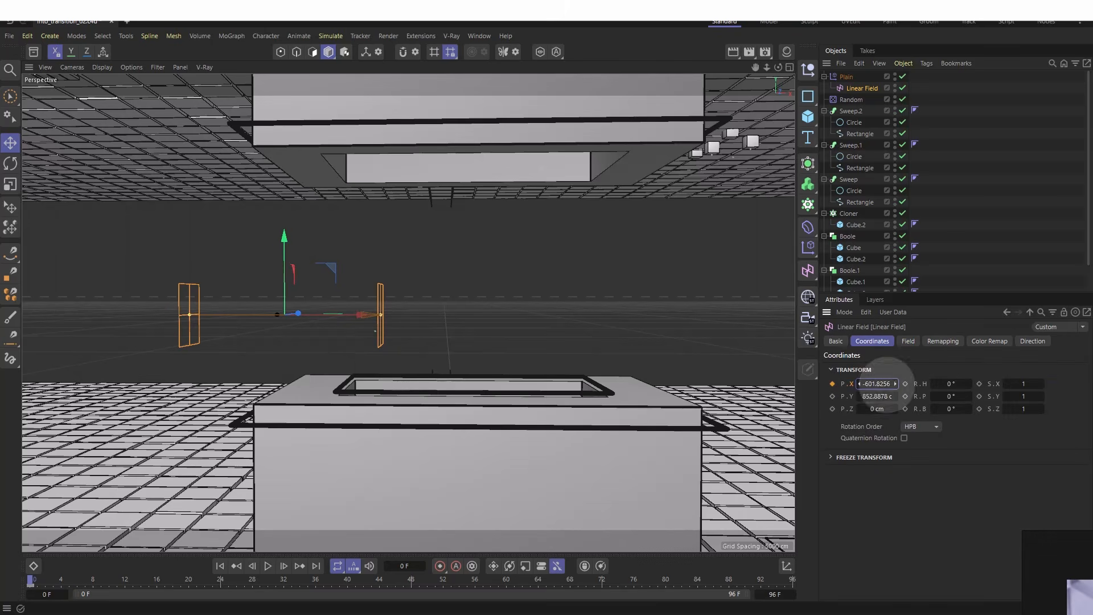
click(455, 566)
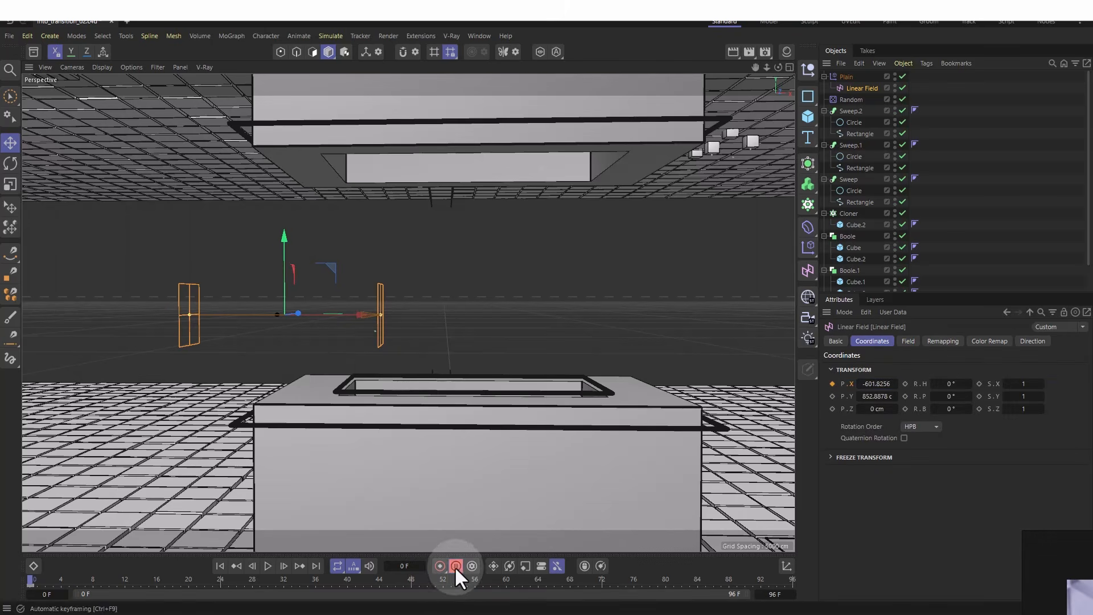
click(832, 384)
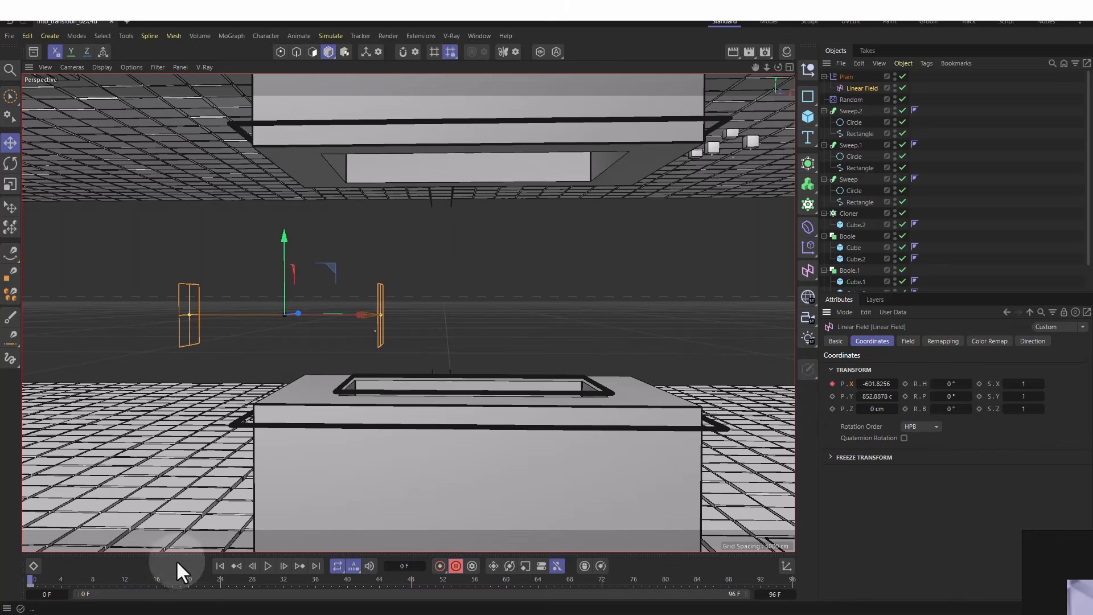
- Keyframe the Linear Field's P.X at about 867 cm on frame 40, past the last column
drag(32, 580, 439, 575)
drag(414, 589, 350, 595)
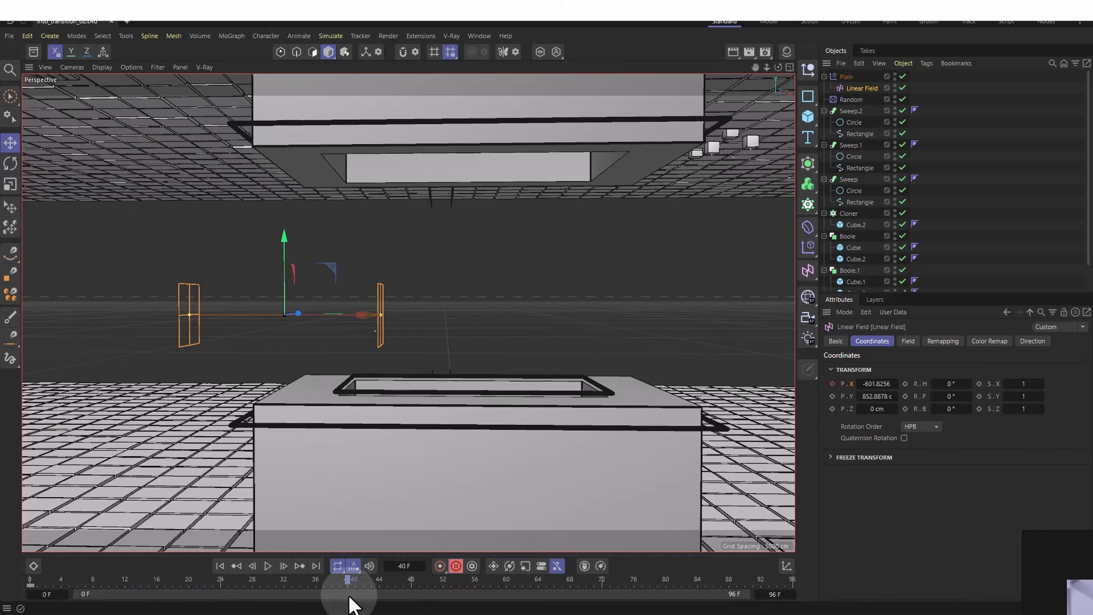
mouse_move(895, 384)
mouse_down()
mouse_move(909, 398)
mouse_move(877, 391)
mouse_move(917, 391)
mouse_move(897, 387)
mouse_up()
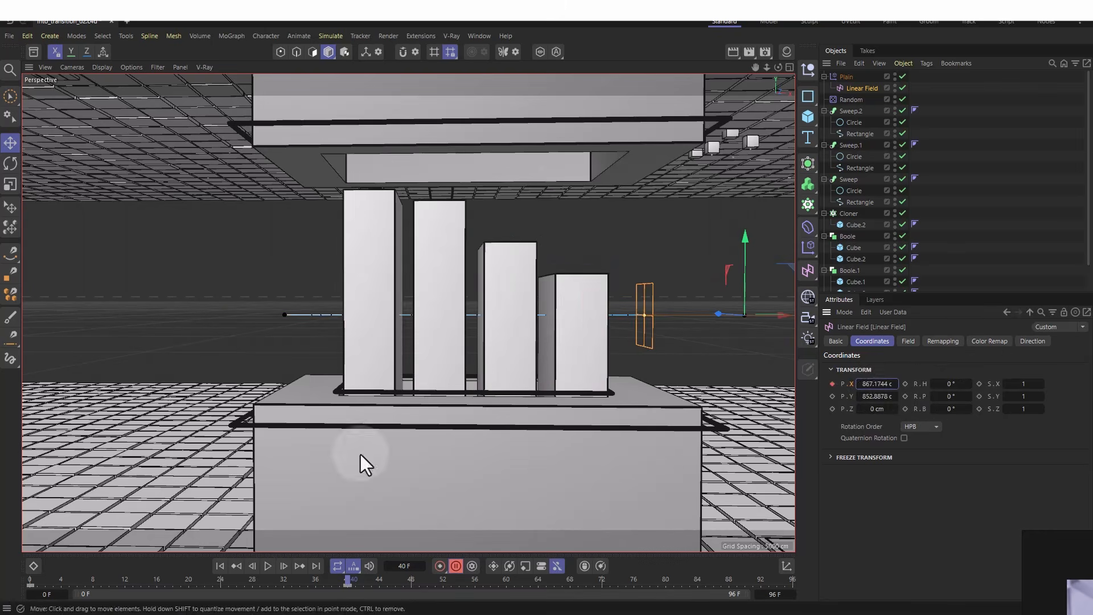
- Play and scrub the animation from the first frame to check how the columns rise with the moving field
key(shift+f)
key(F8)
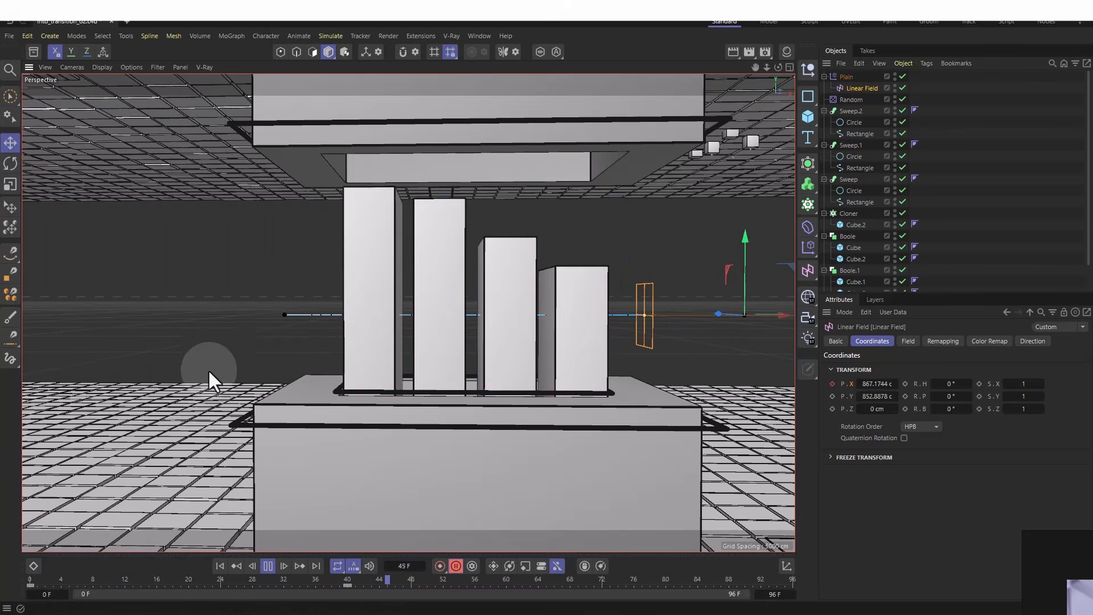
click(61, 580)
drag(70, 575, 276, 579)
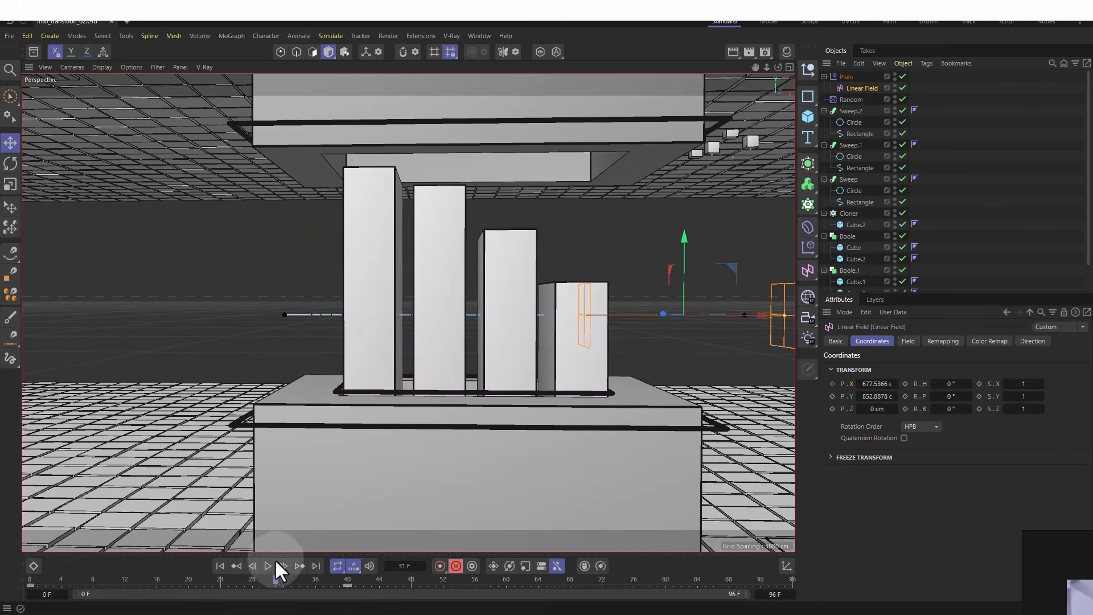
key(F8)
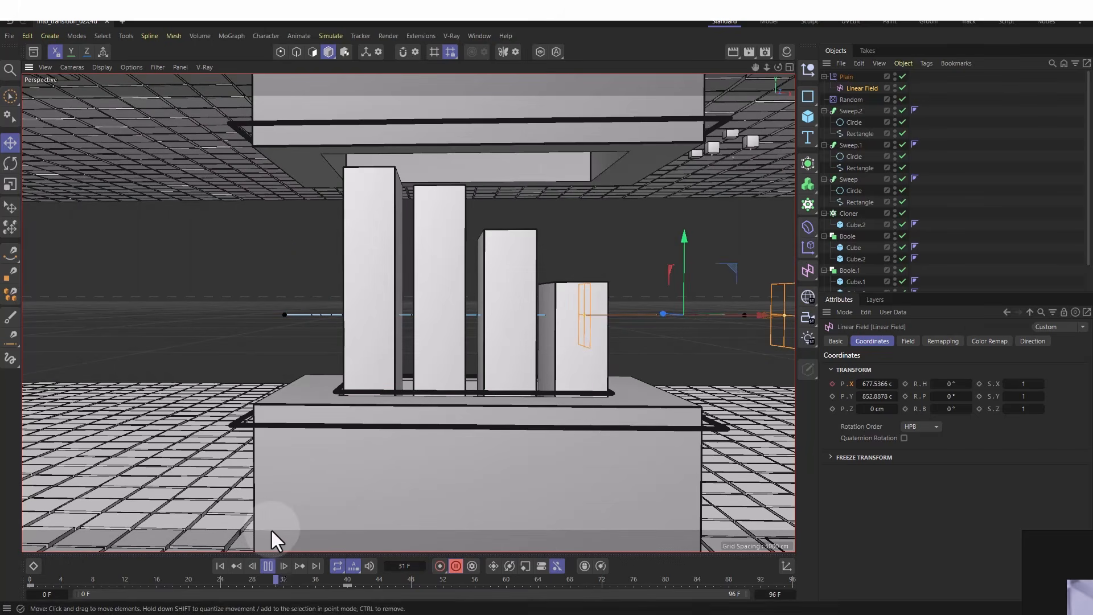
key(F8)
drag(53, 579, 1, 576)
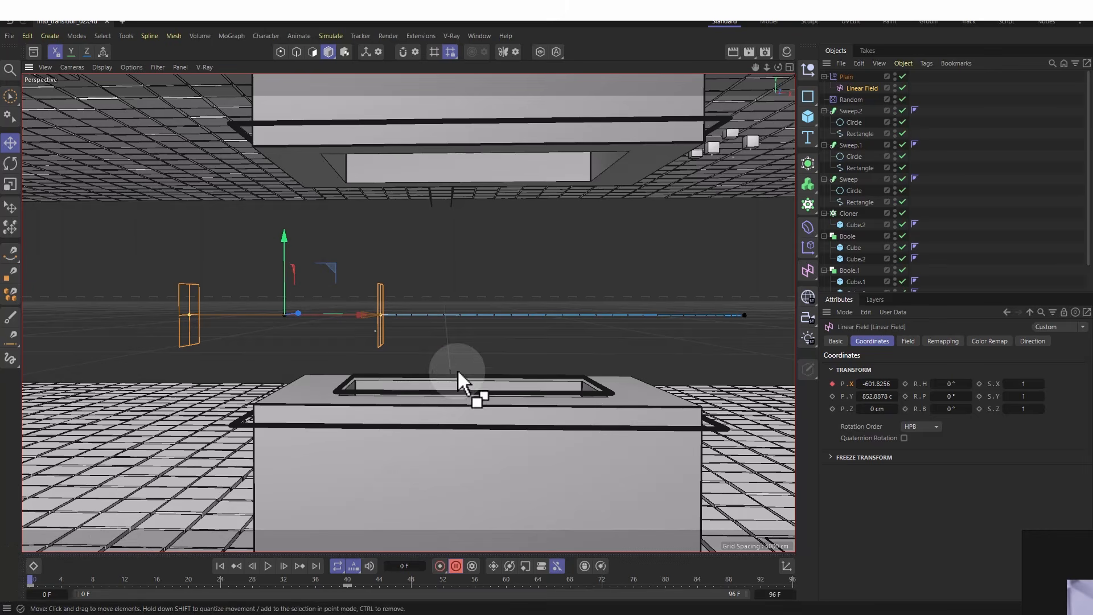
key(F8)
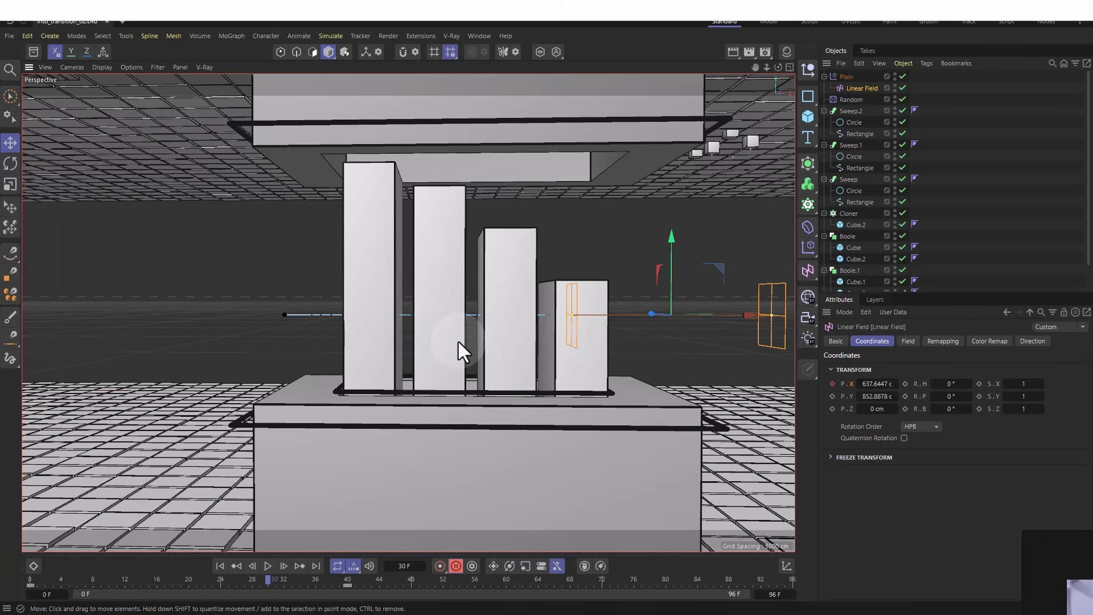
- Add a Delay effector to the Cloner with the four columns
click(850, 213)
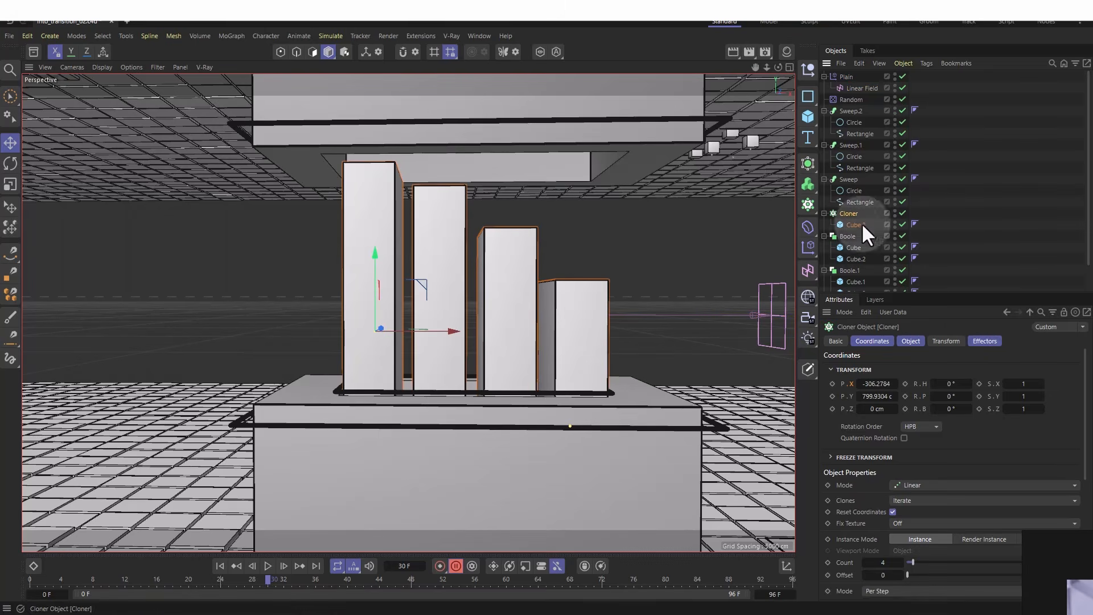
click(987, 343)
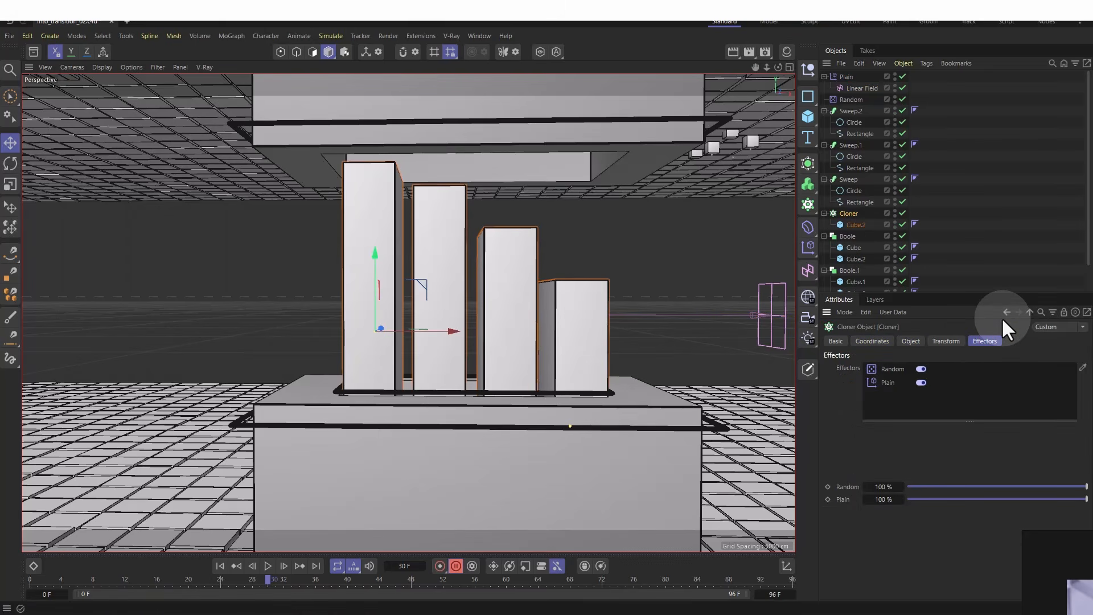
key(shift+c)
text(c)
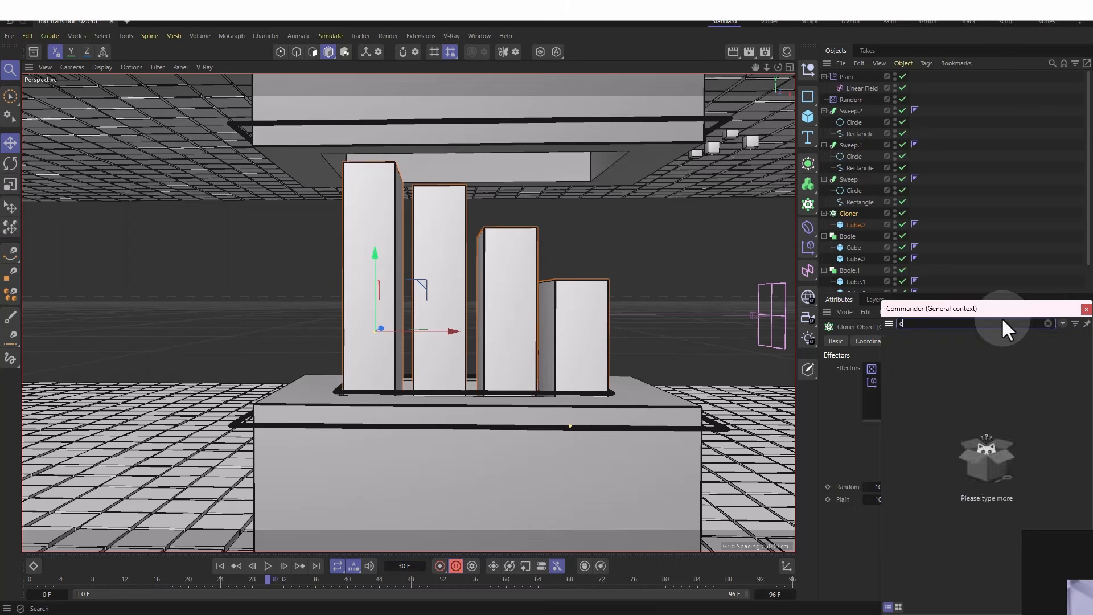
text(elay)
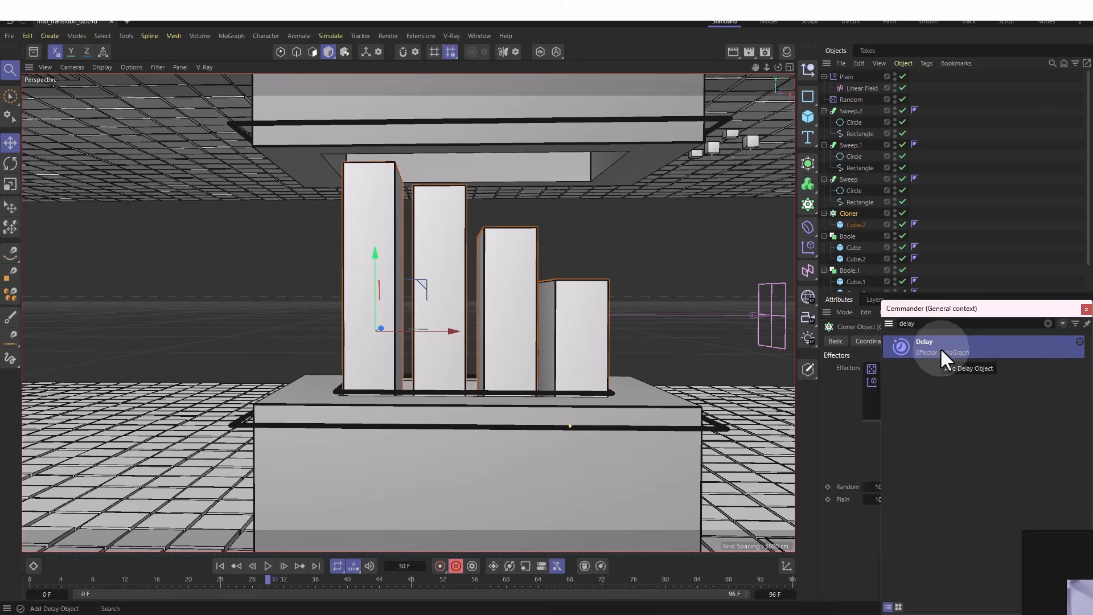
click(940, 350)
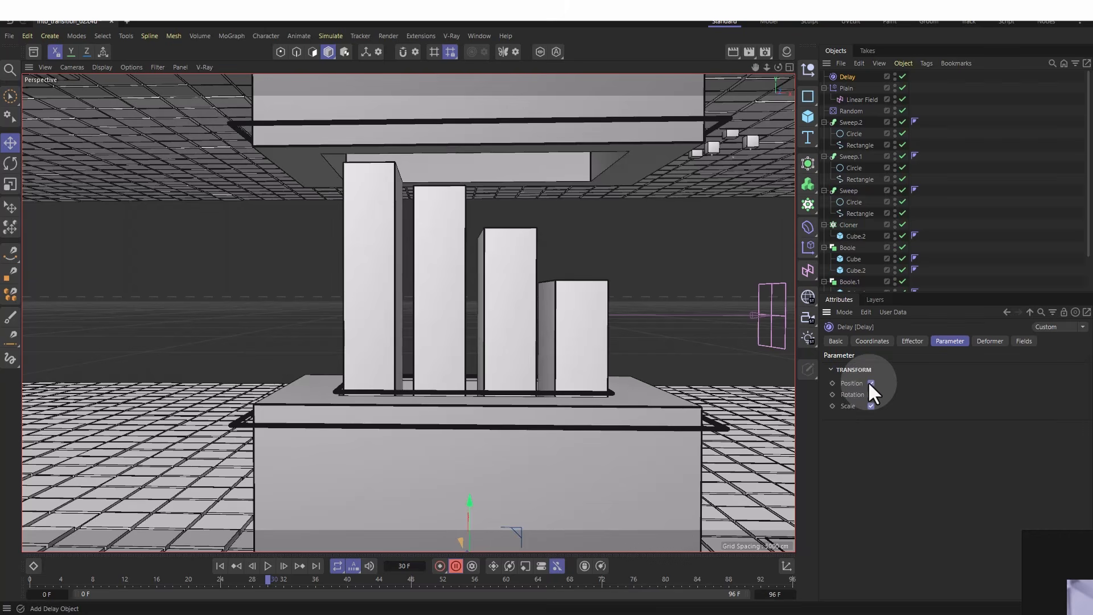
- Set the Delay effector's mode to Spring and its strength to 80%
click(914, 344)
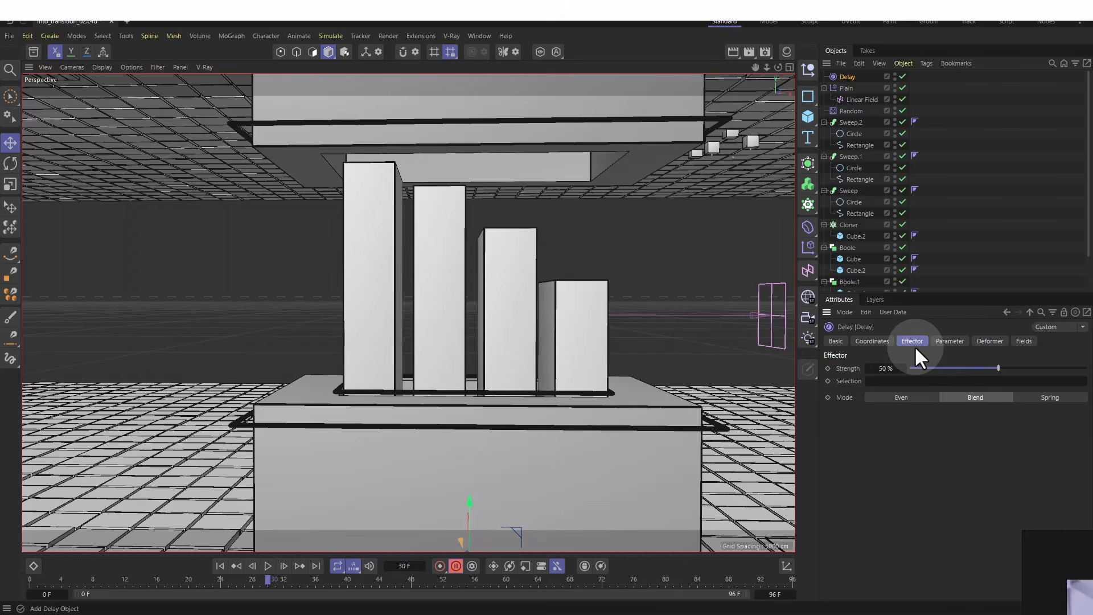
click(1053, 398)
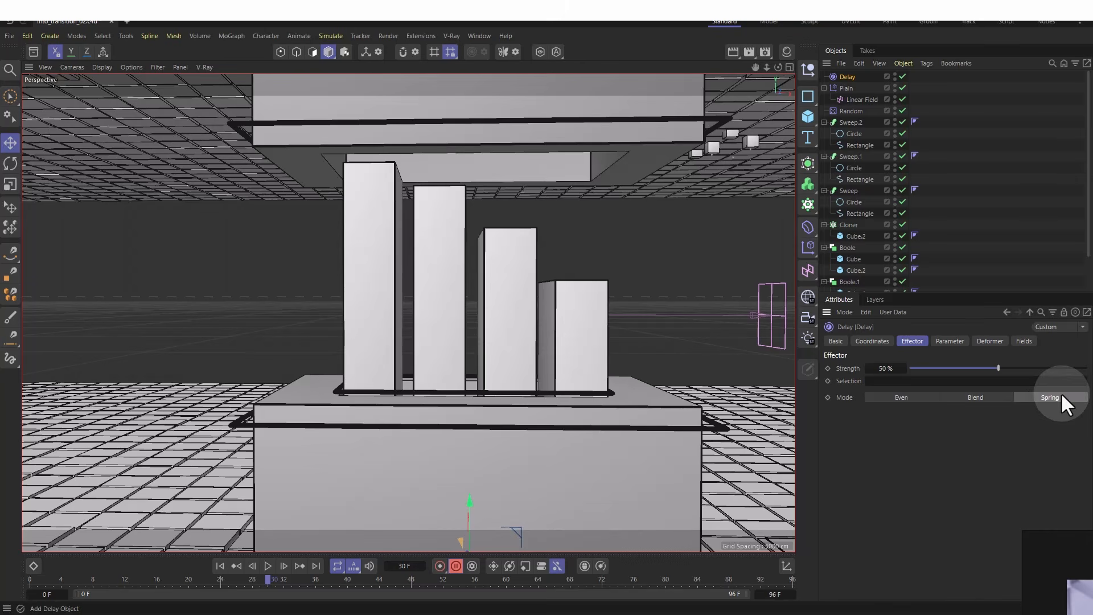
double_click(884, 369)
text(10)
key(Return)
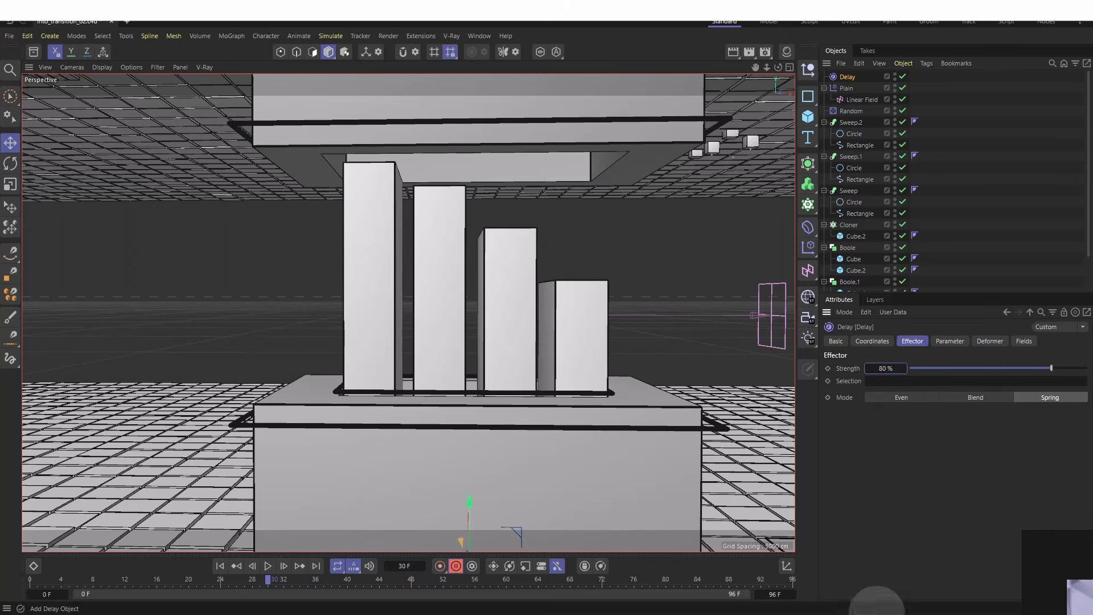
- Play the animation from the first frame to review the springy rise of the columns
drag(269, 583, 13, 583)
key(F8)
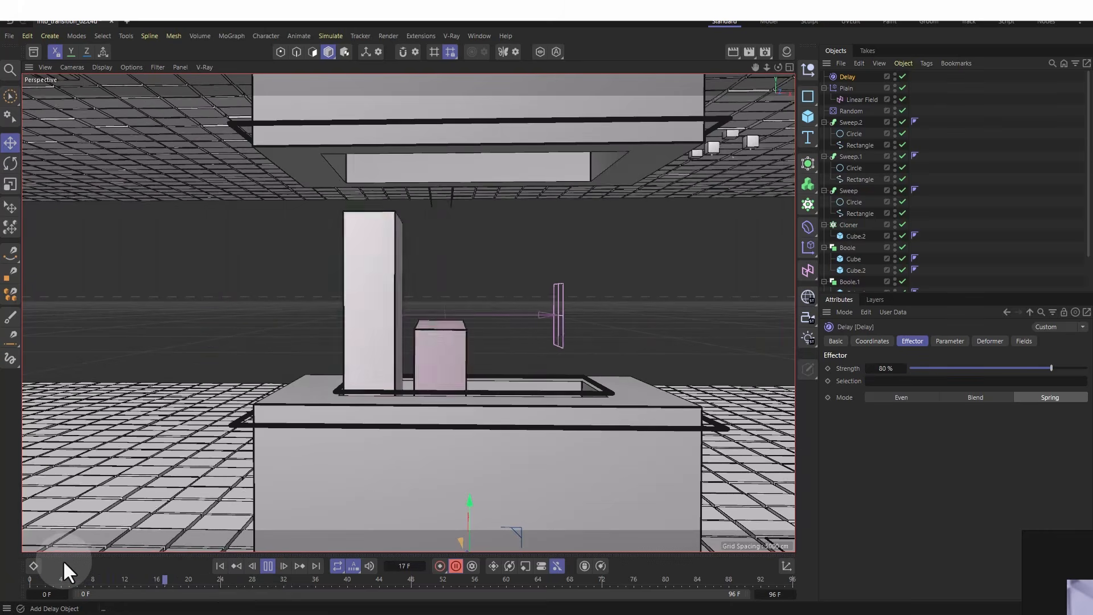
key(F8)
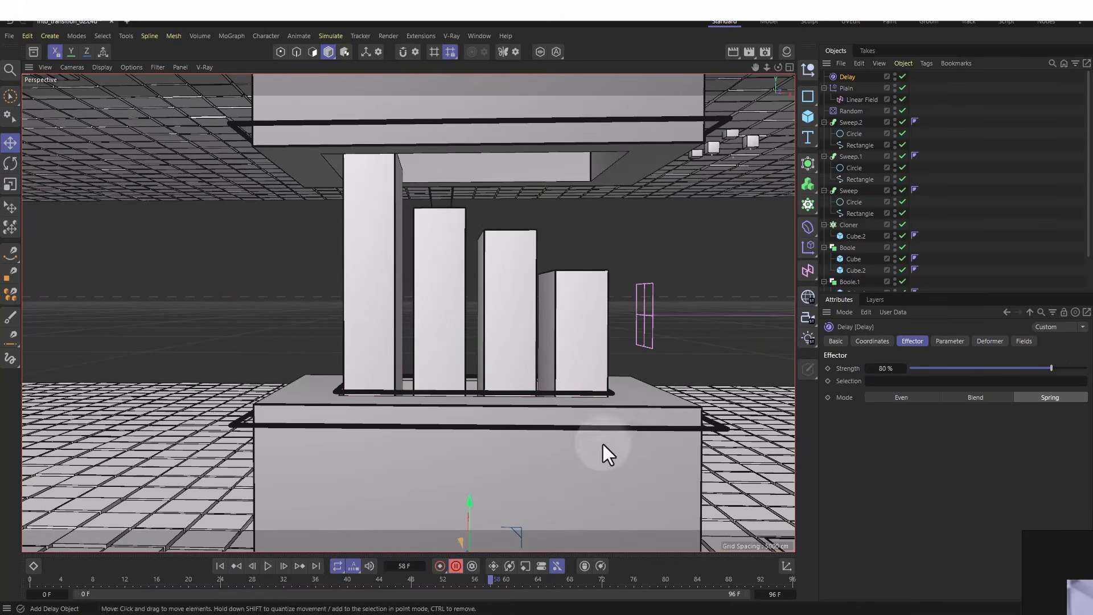
key(F8)
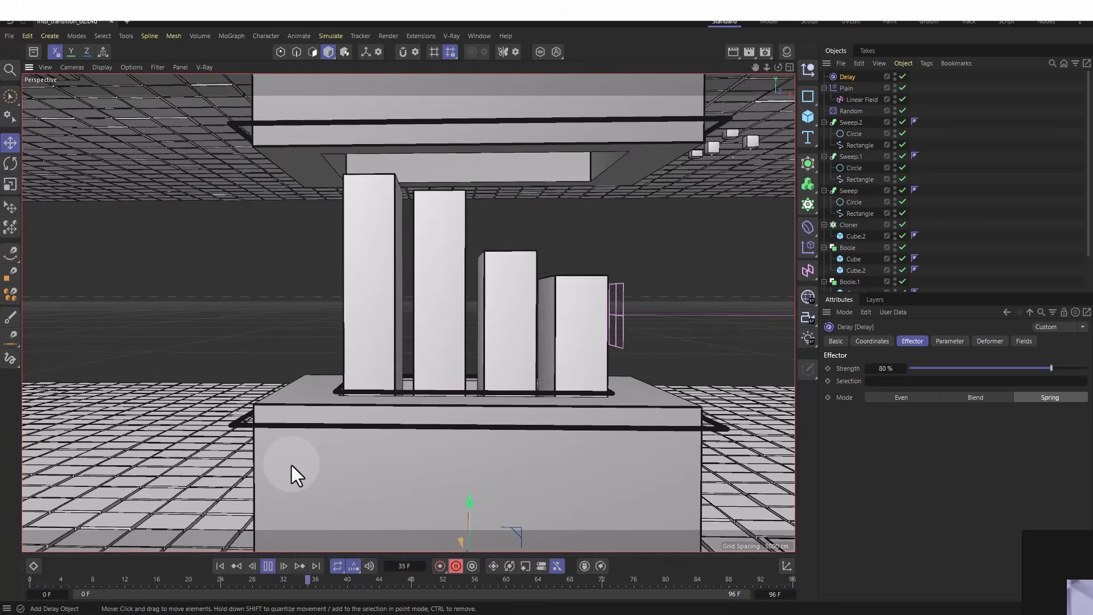
key(F8)
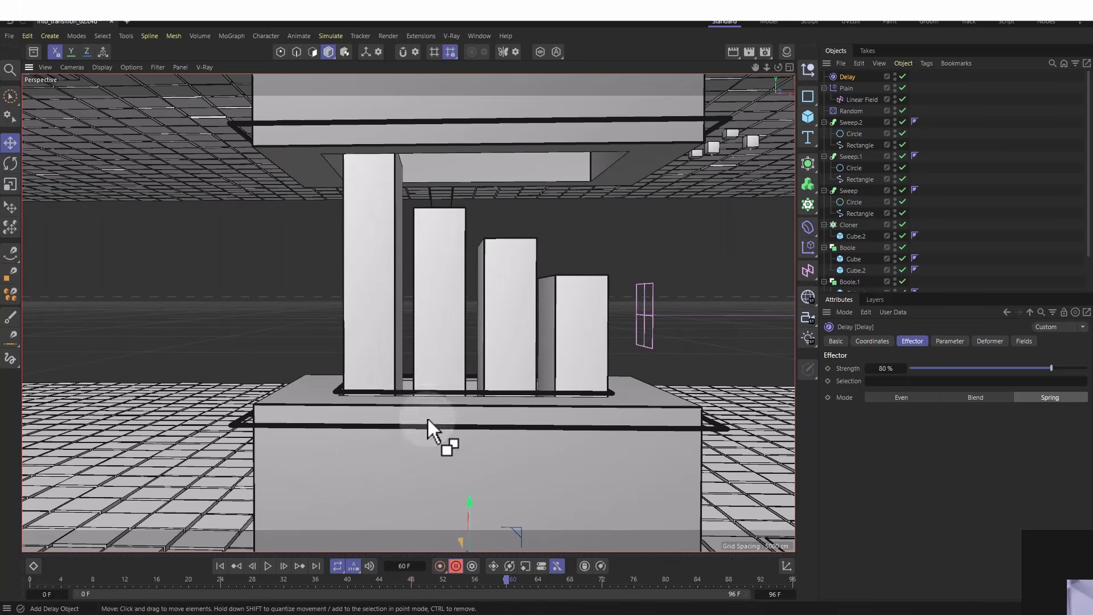
- At frame 0, try lowering the End Growth of the sweep around the upper block to 20% and restore it to 100%
alt+drag(475, 401, 363, 291)
alt+right_drag(361, 289, 373, 272)
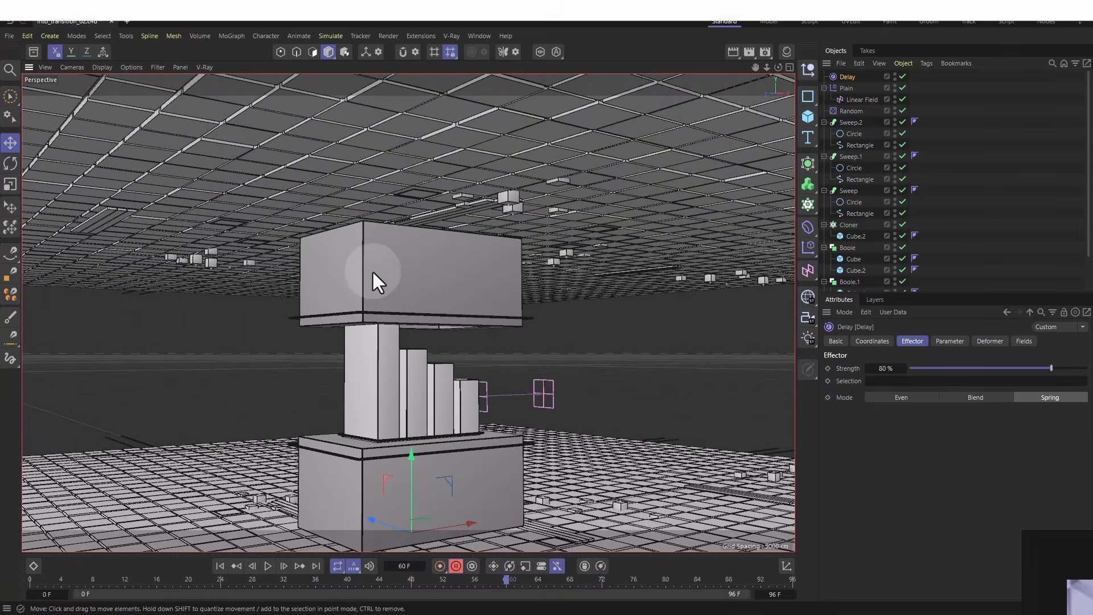
mouse_move(358, 324)
alt+right_down()
mouse_move(371, 325)
mouse_move(369, 308)
alt+right_up()
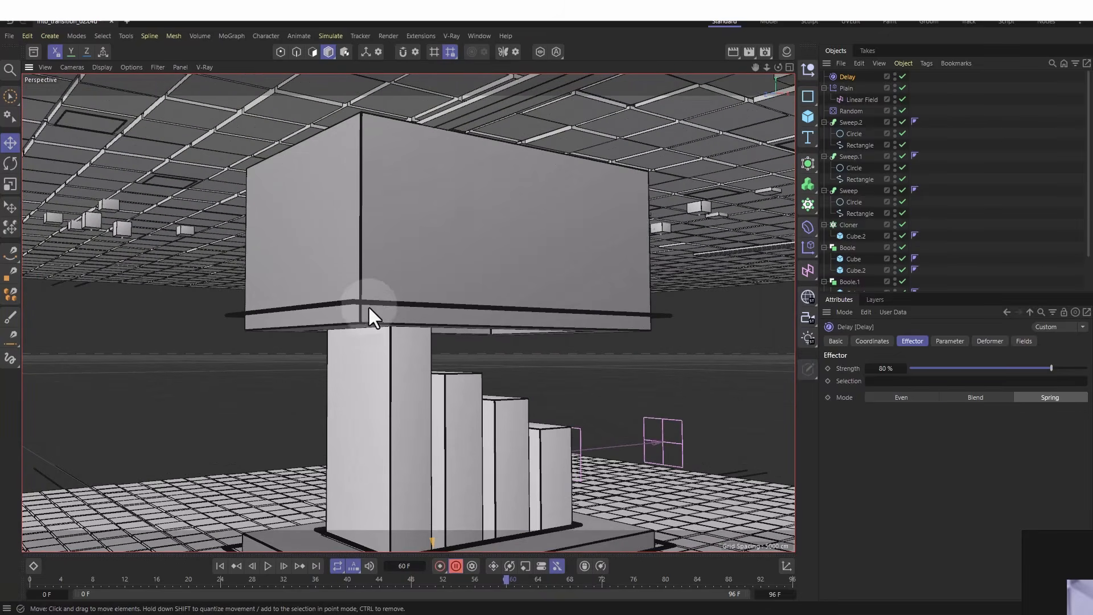
click(373, 302)
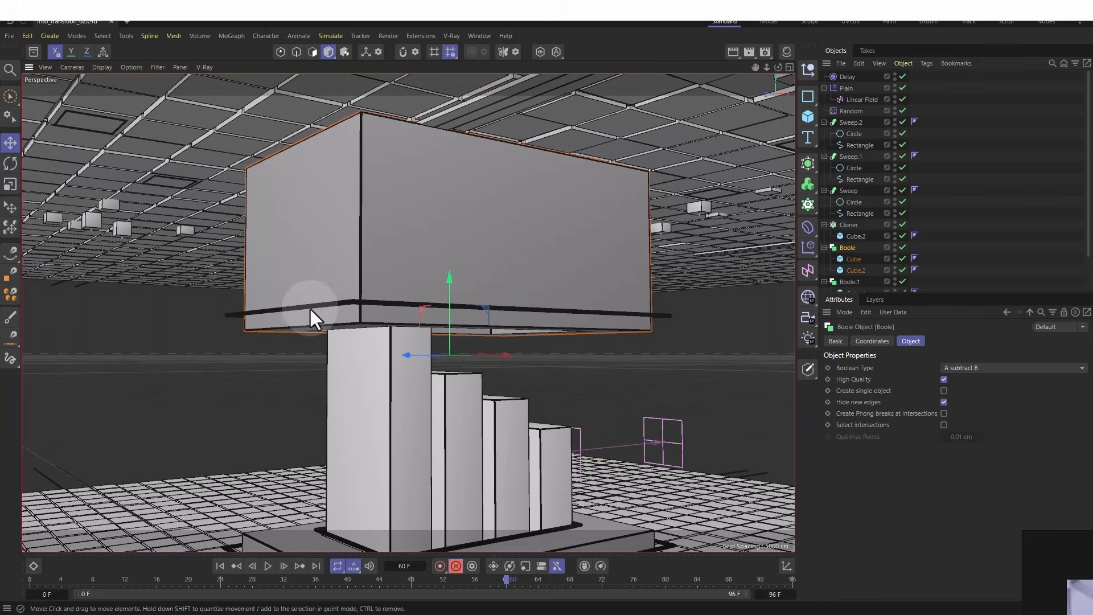
click(296, 314)
click(26, 581)
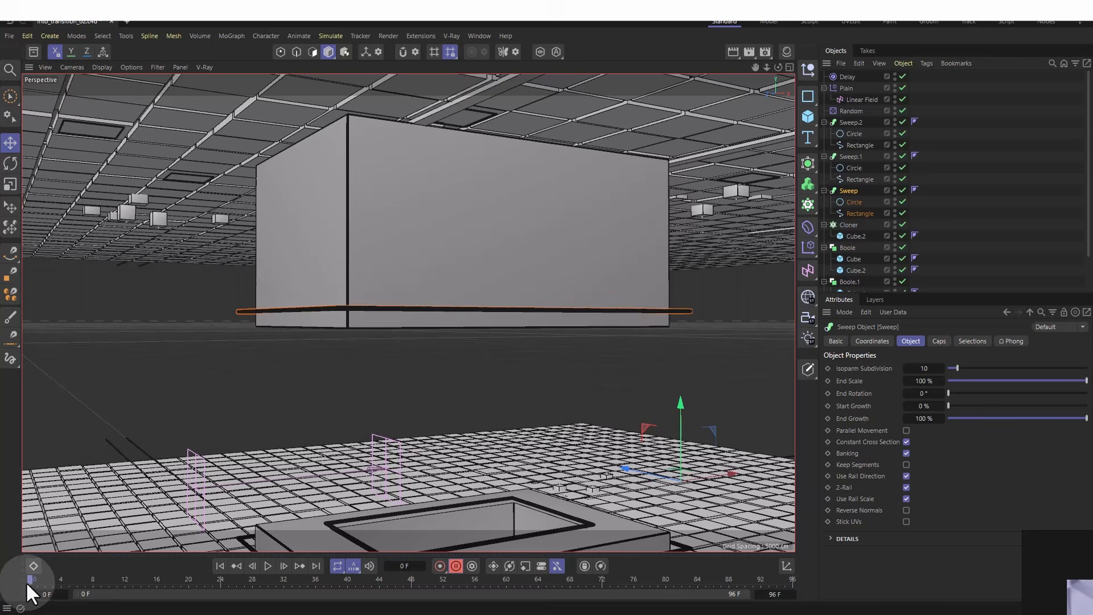
alt+drag(590, 429, 655, 398)
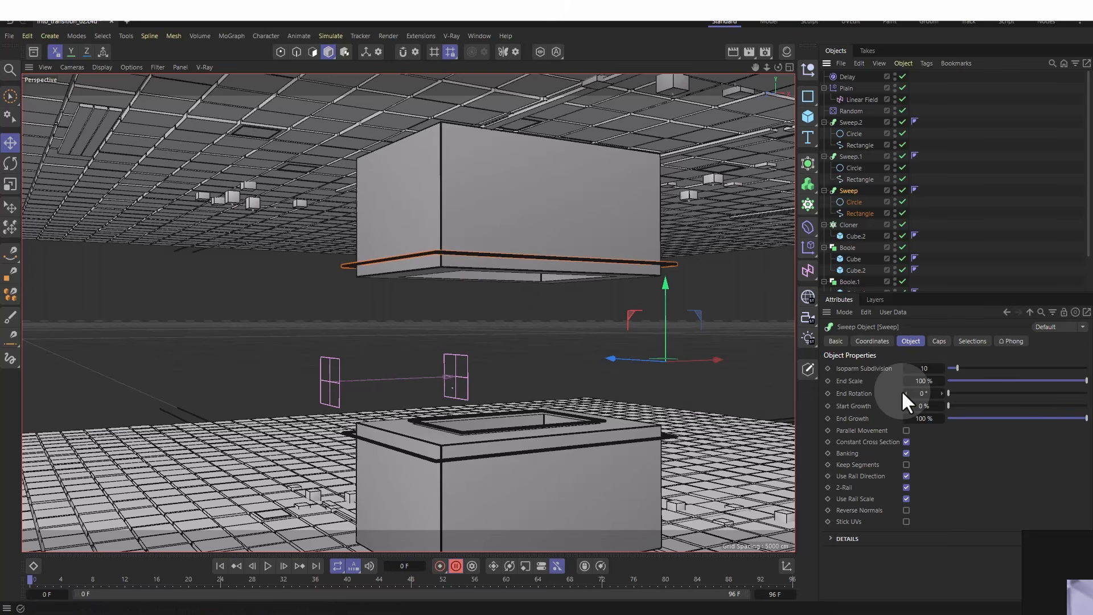
drag(1027, 418, 975, 430)
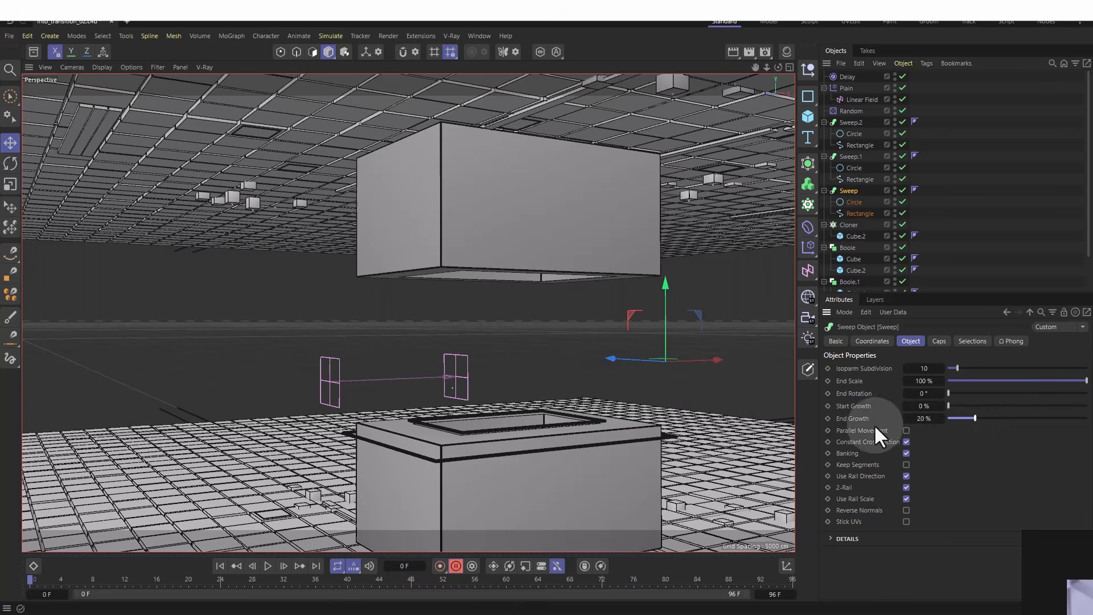
alt+drag(407, 446, 333, 449)
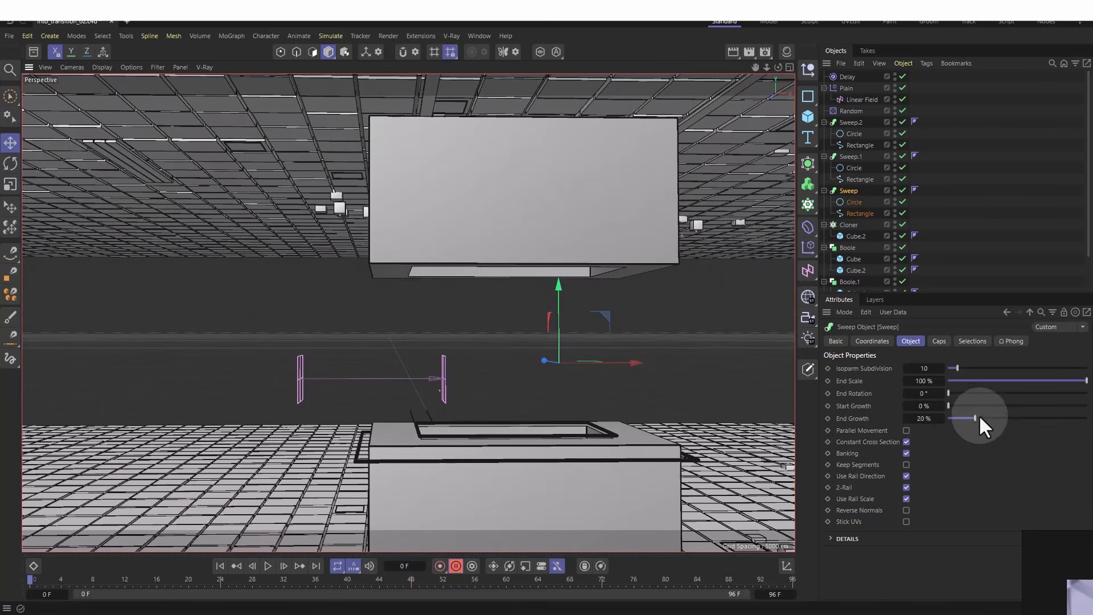
drag(1006, 419, 1087, 420)
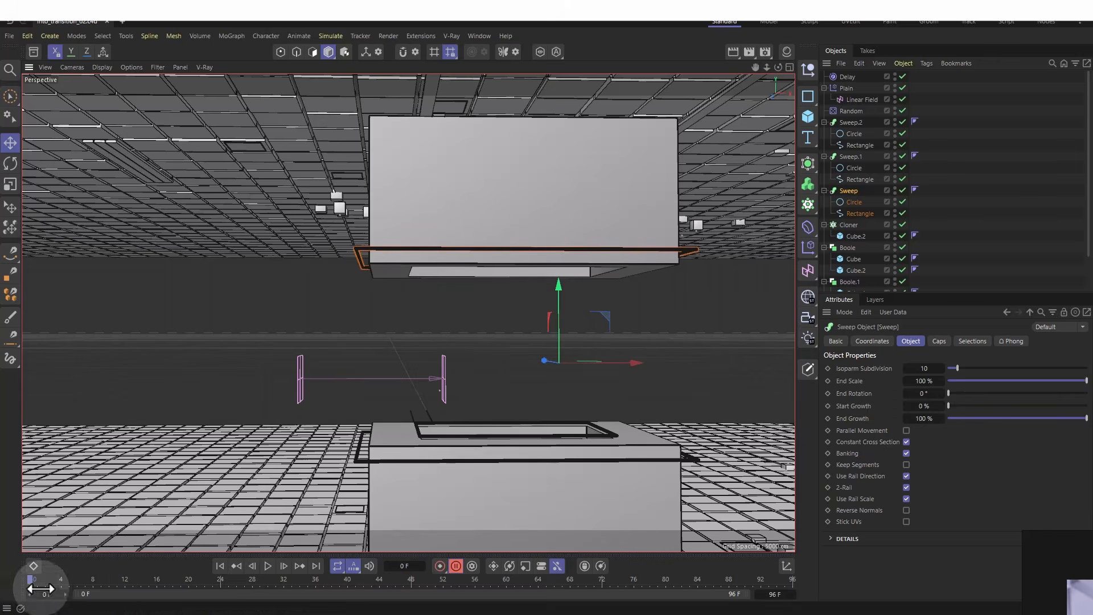
drag(69, 581, 37, 546)
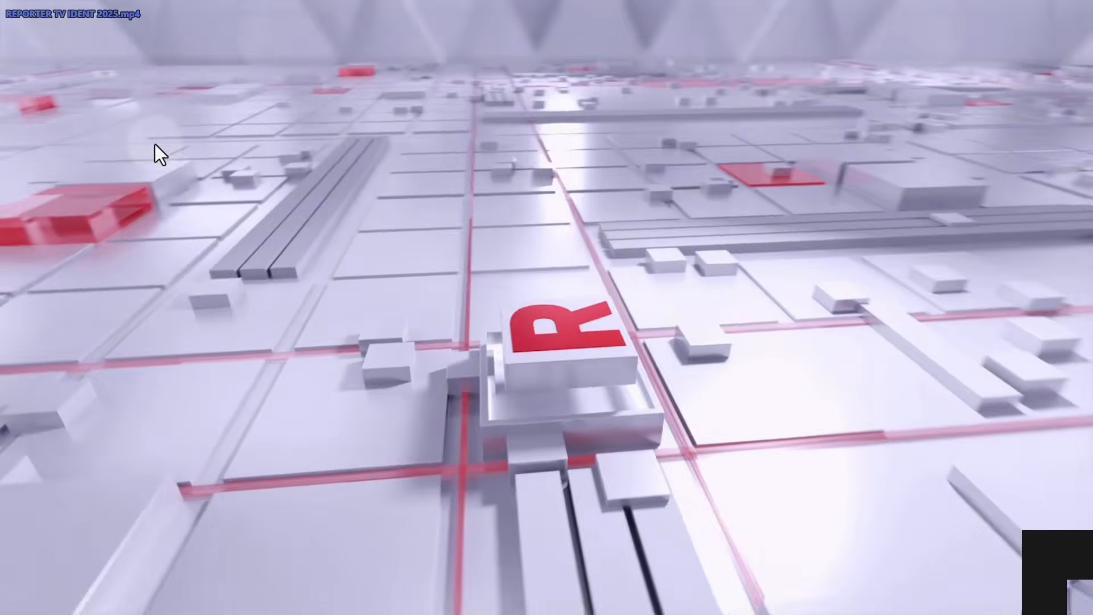
- Go through the reference video REPORTER TV IDENT 2025.mp4 frame by frame, examining the camera's orbit around the red cubes between the two blocks
scroll(247, 254, down, 3)
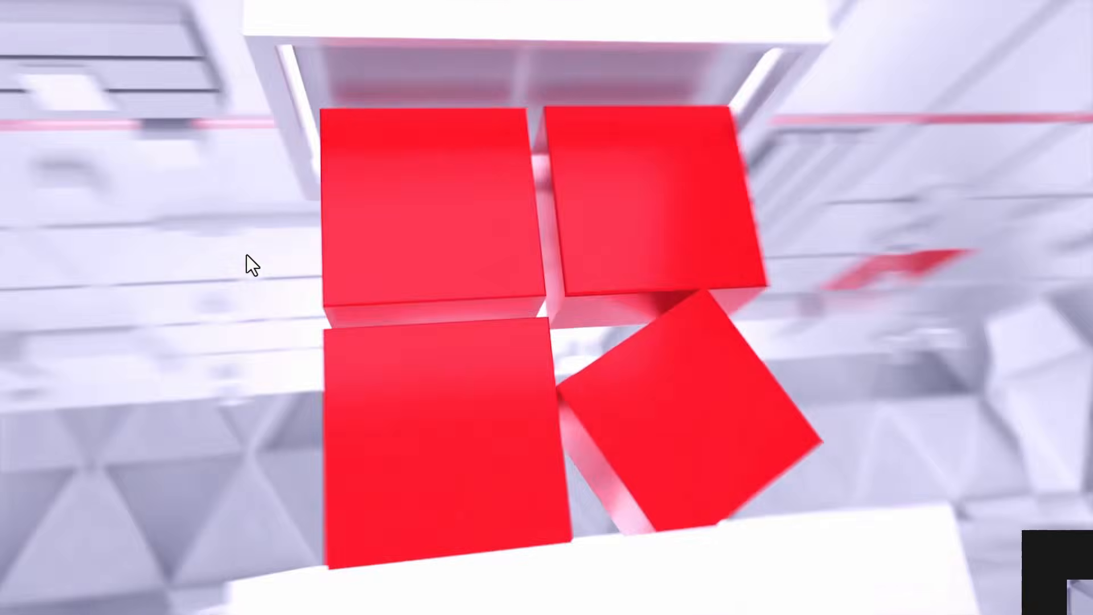
click(195, 434)
key(d)
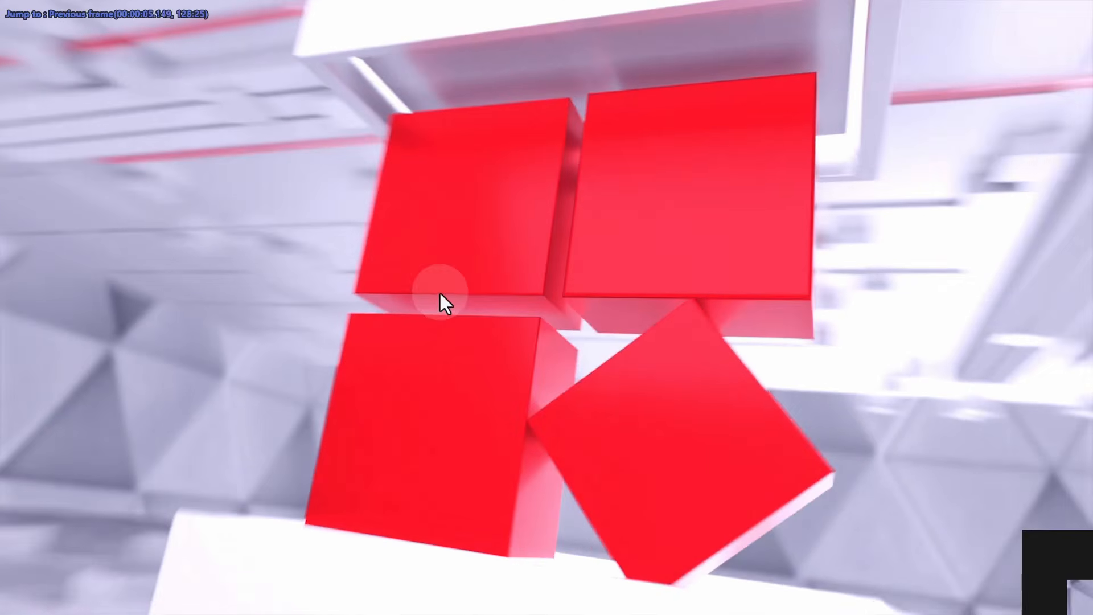
key(d)
key(d)
key(d)
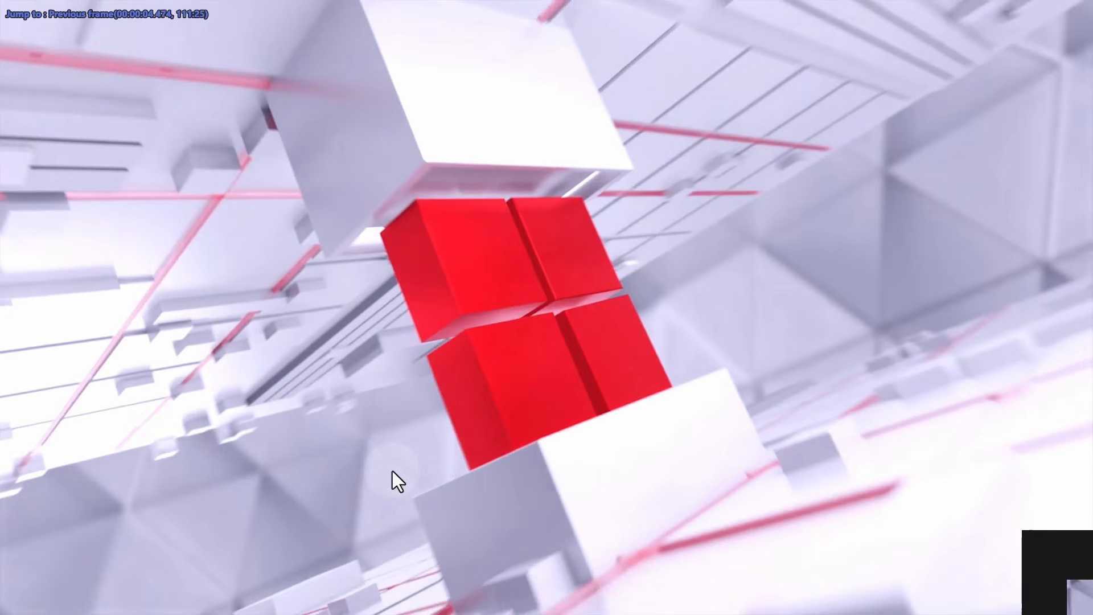
key(d)
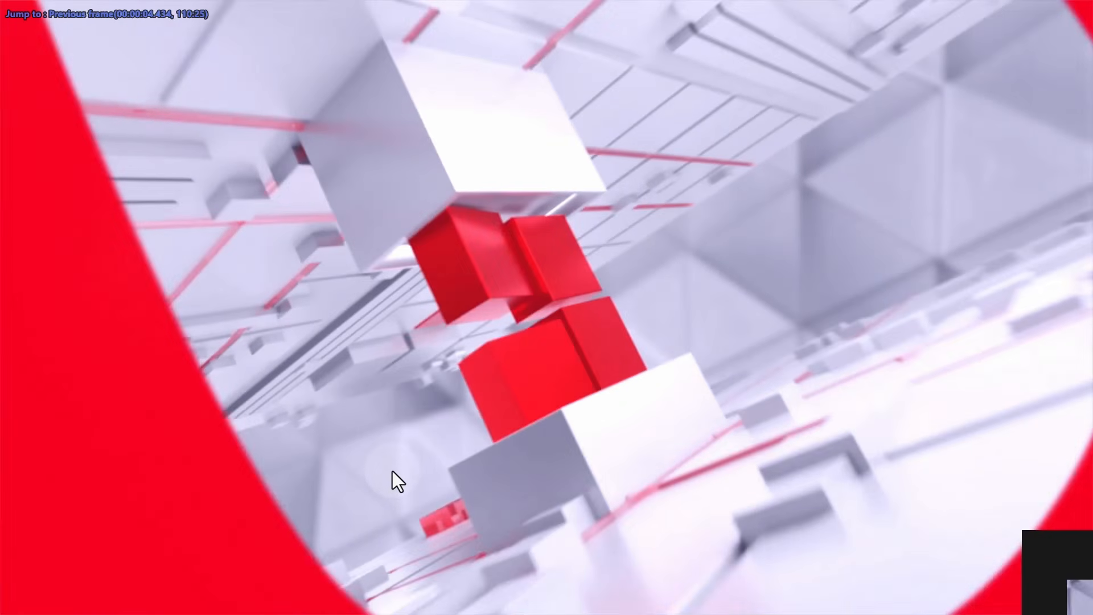
key(f)
key(f)
key(f)
key(f)
key(f)
key(f)
key(f)
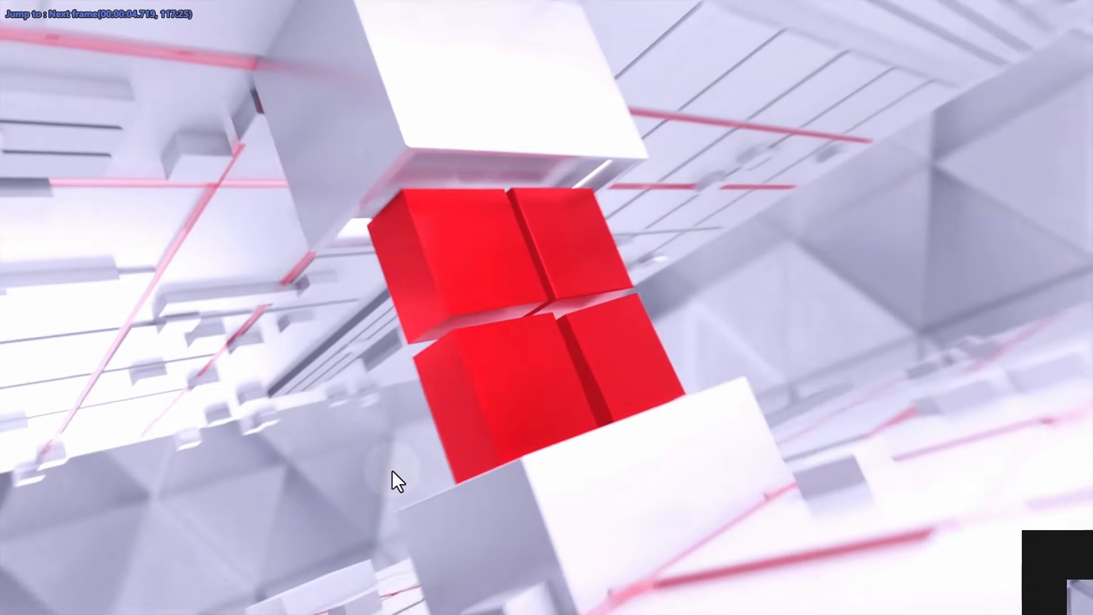
key(f)
key(f)
key(f)
key(f)
key(f)
key(f)
key(f)
key(f)
key(f)
key(f)
key(f)
key(f)
key(f)
key(f)
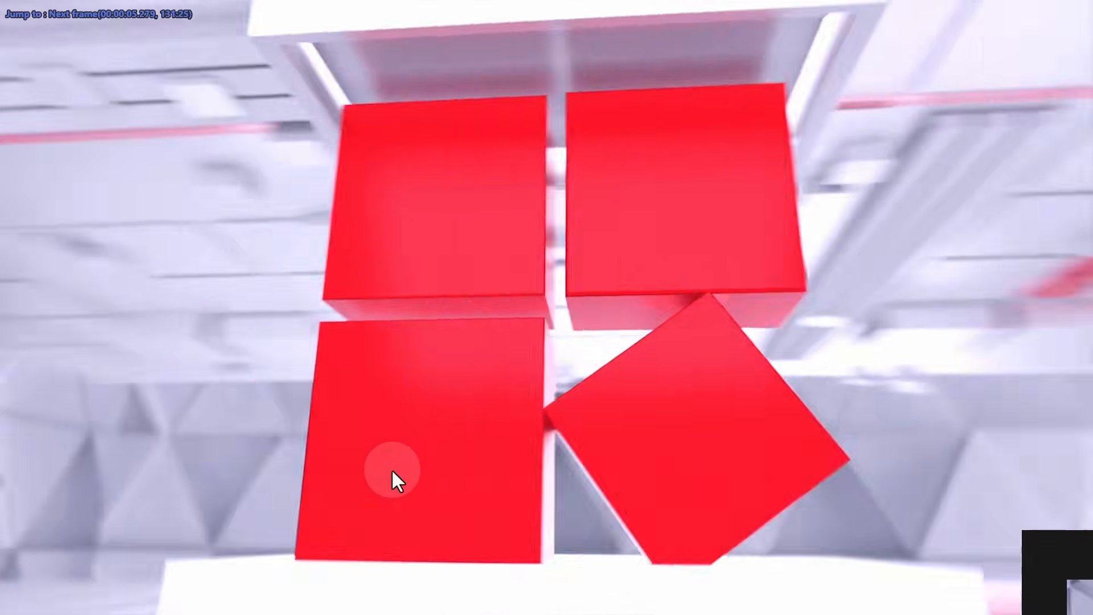
key(f)
key(f)
key(f)
key(f)
key(f)
key(f)
key(f)
key(f)
key(f)
key(f)
key(f)
key(f)
key(f)
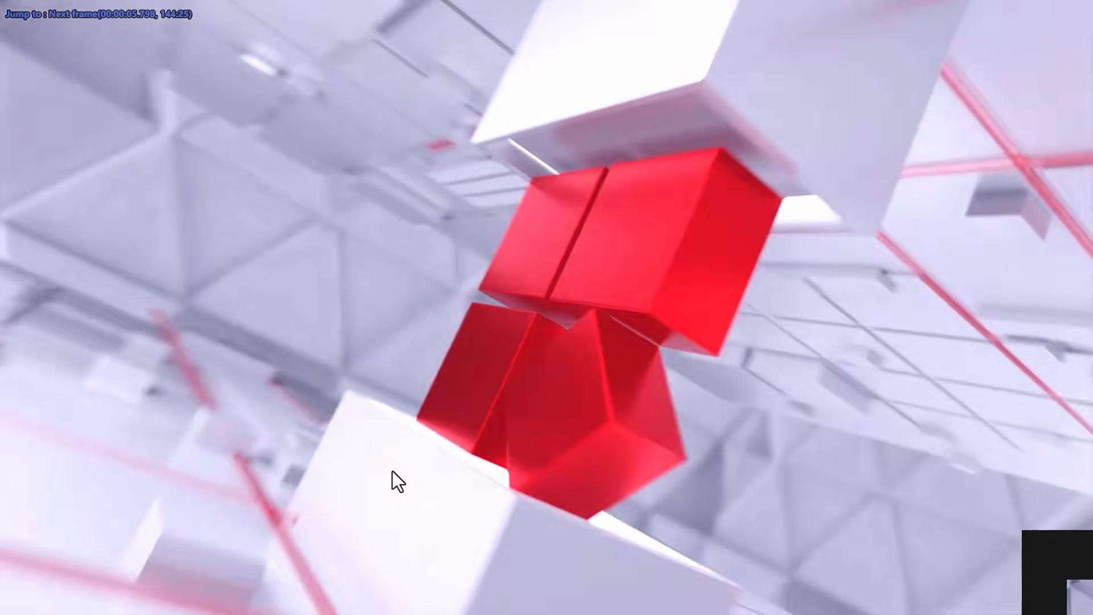
key(f)
key(f)
key(f)
key(f)
key(f)
key(f)
key(f)
key(f)
key(f)
key(f)
key(f)
key(f)
key(f)
key(f)
key(d)
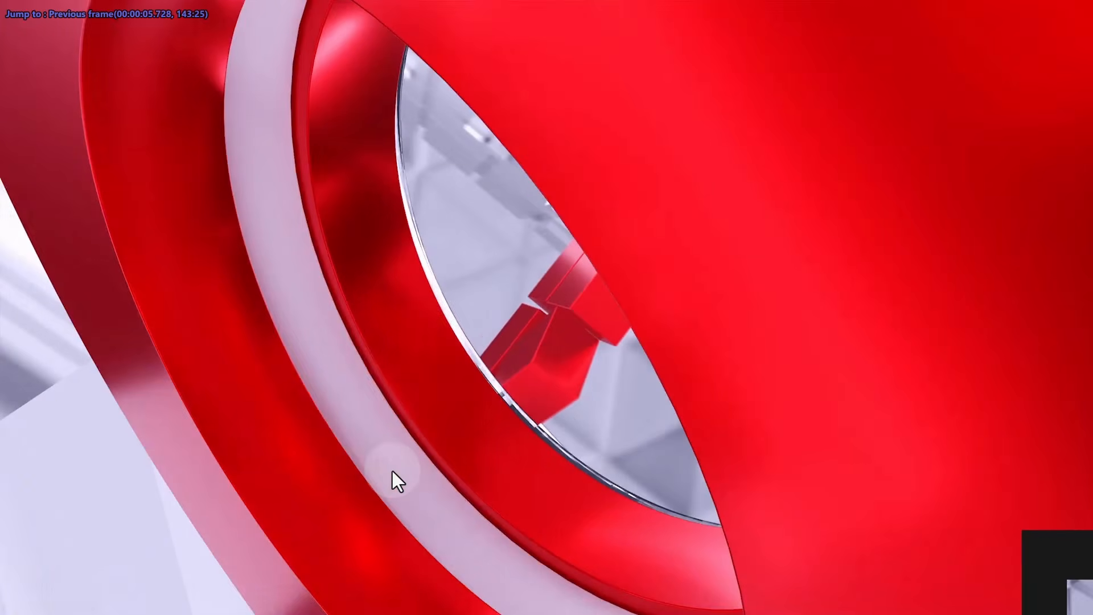
key(d)
key(d)
key(d)
key(d)
key(d)
key(d)
key(d)
key(d)
key(d)
key(d)
key(d)
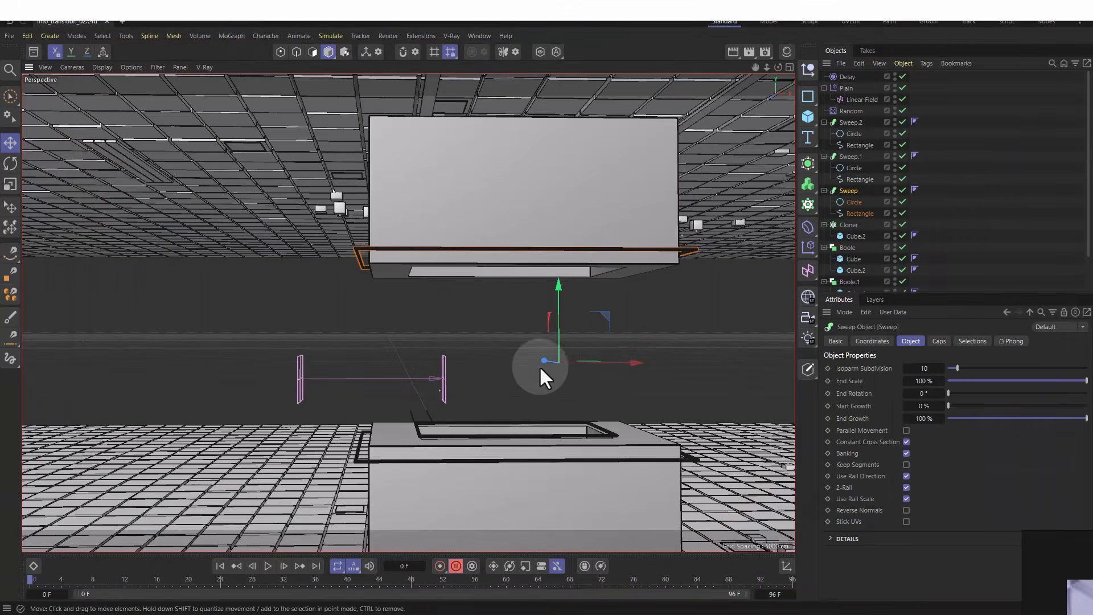
- Return to Cinema 4D and add a Camera Crane to the scene
alt+right_drag(540, 368, 572, 368)
alt+drag(572, 368, 342, 365)
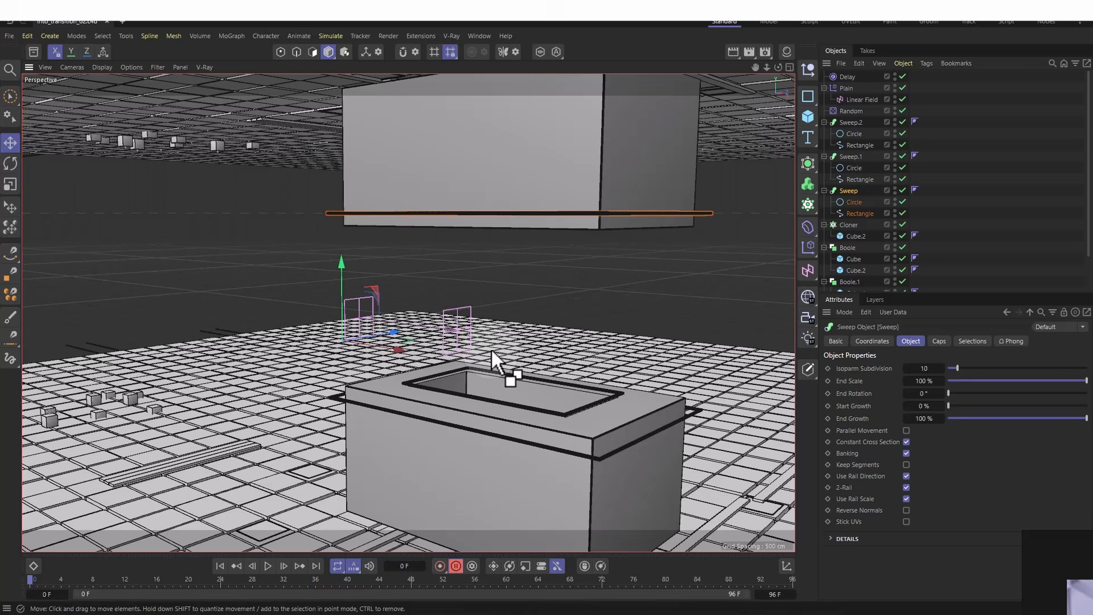
alt+drag(491, 347, 517, 329)
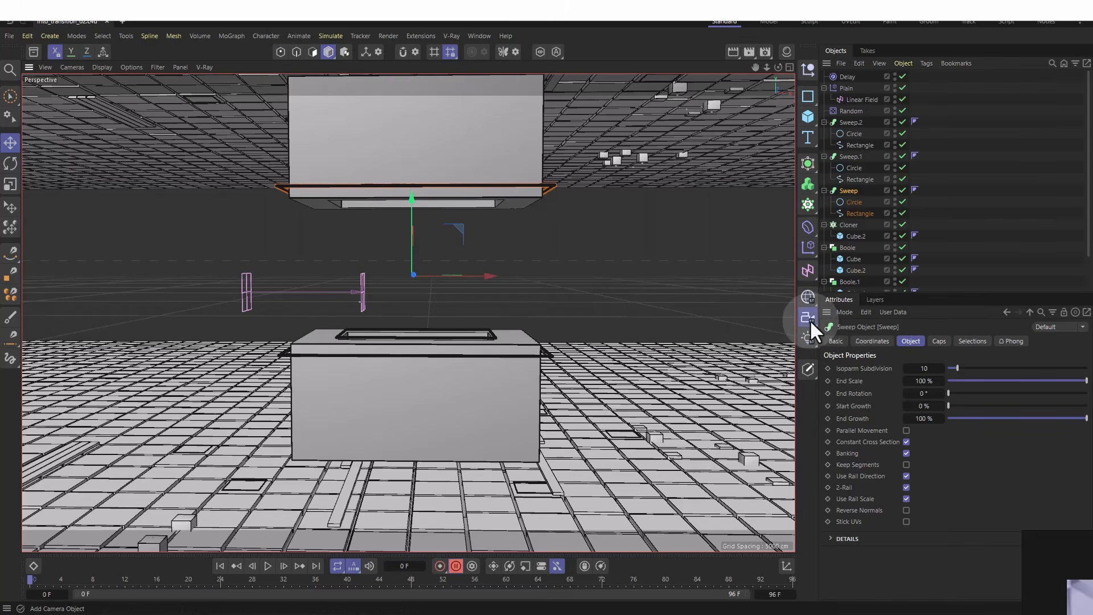
click(809, 320)
click(865, 442)
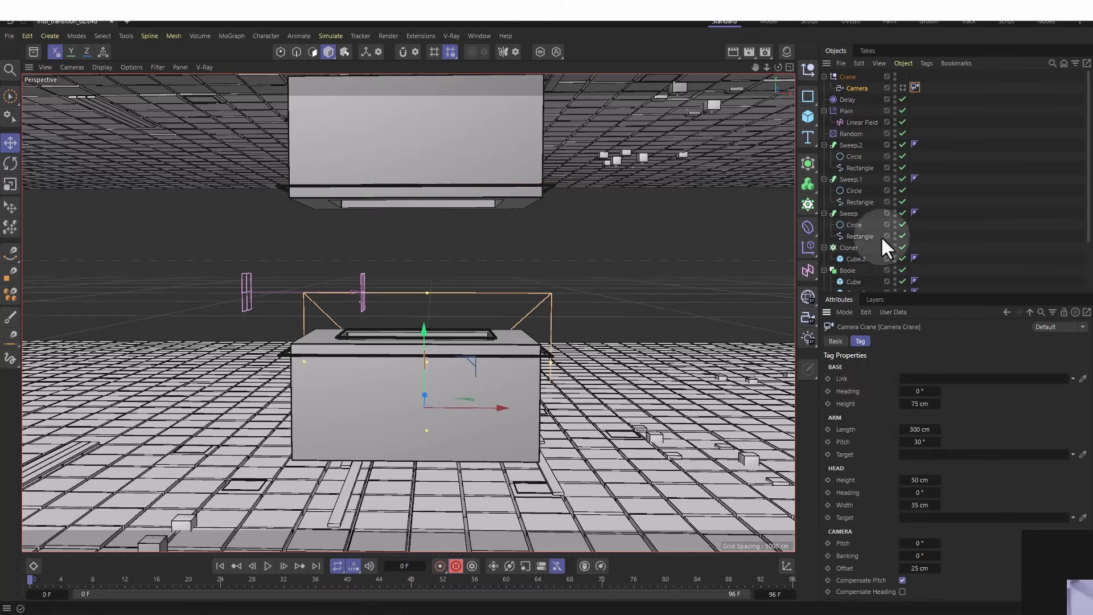
- Raise the Crane null above the lower block and move it well away from the blocks along its Z axis
click(852, 78)
alt+drag(541, 381, 382, 391)
drag(525, 367, 526, 242)
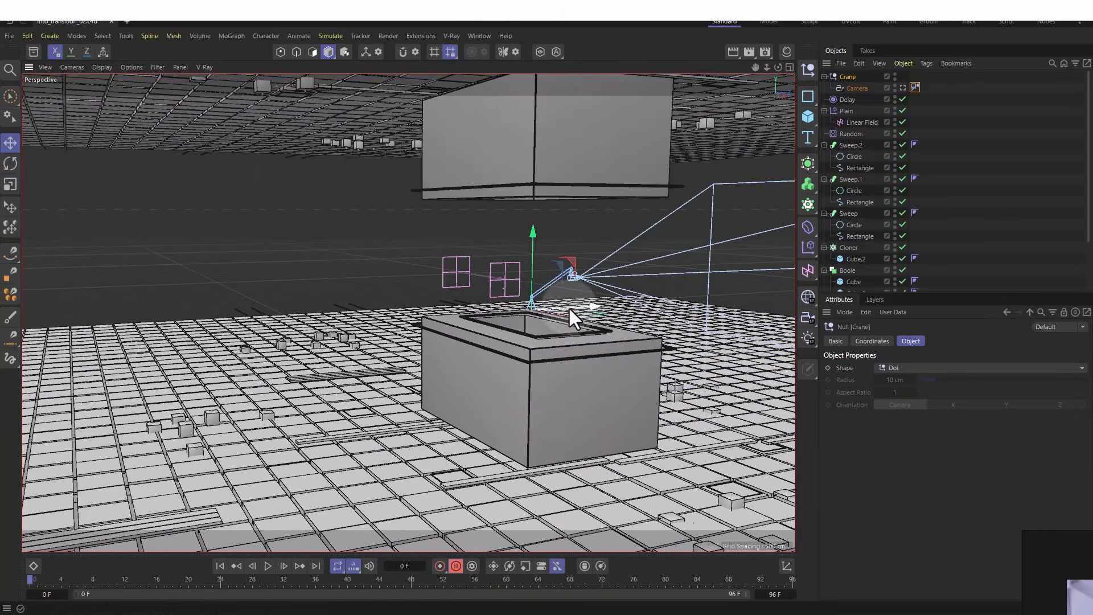
drag(576, 309, 292, 354)
alt+drag(408, 313, 595, 282)
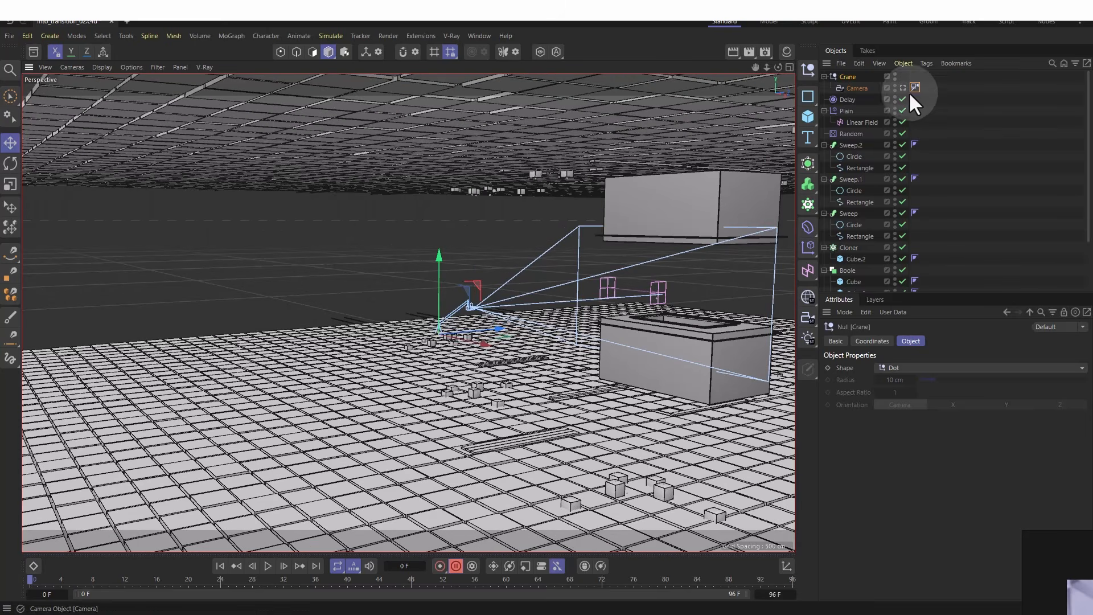
- Assign the Crane null as the Camera Crane's head target and move the null back into the gap between the two blocks
click(914, 87)
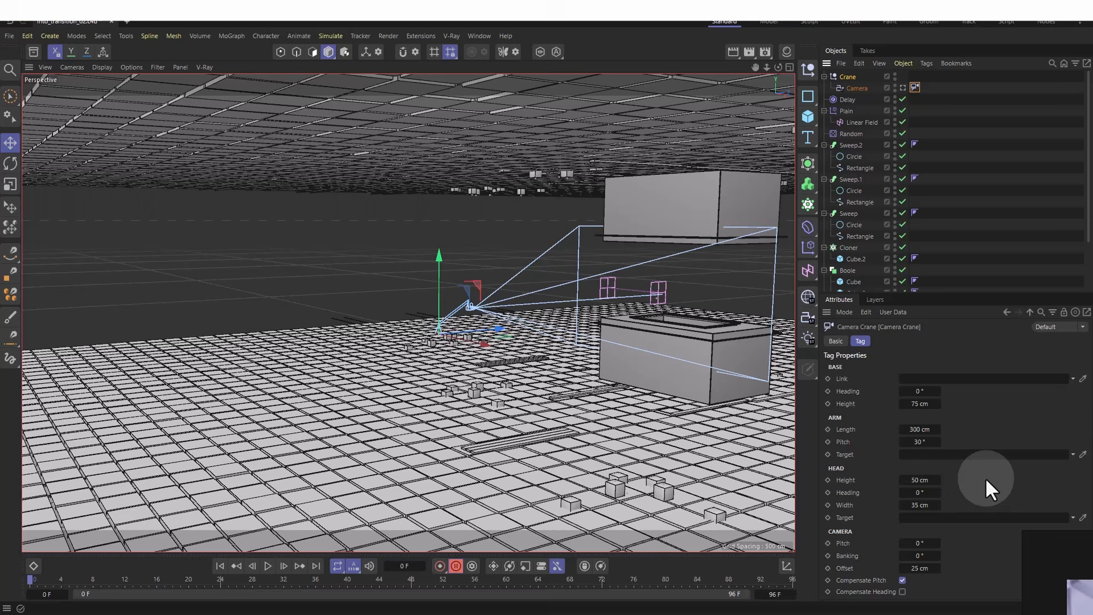
click(850, 80)
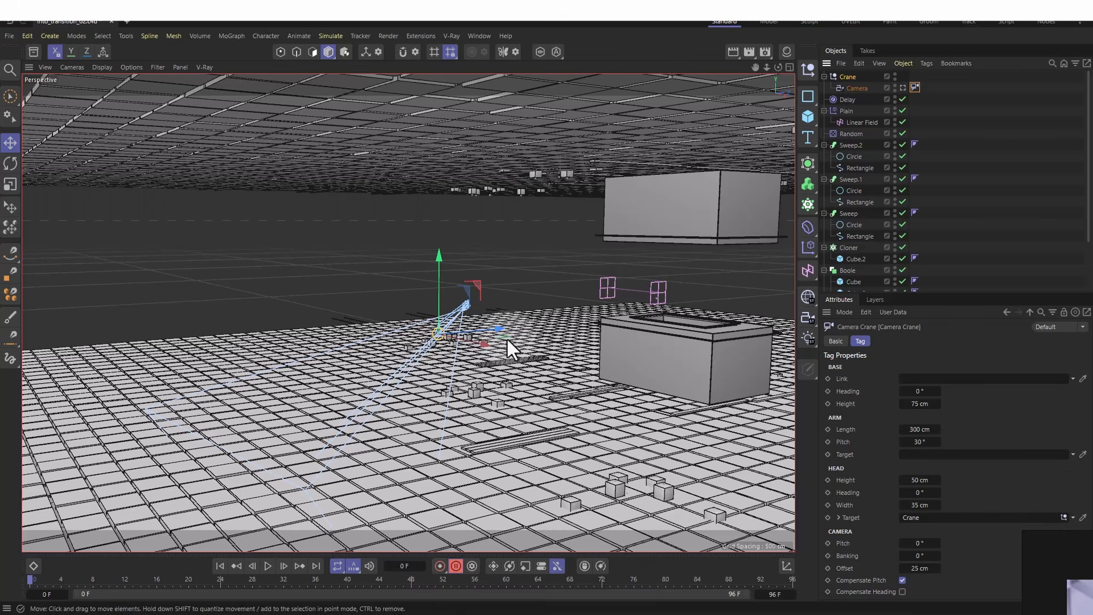
drag(501, 330, 706, 279)
drag(678, 240, 680, 228)
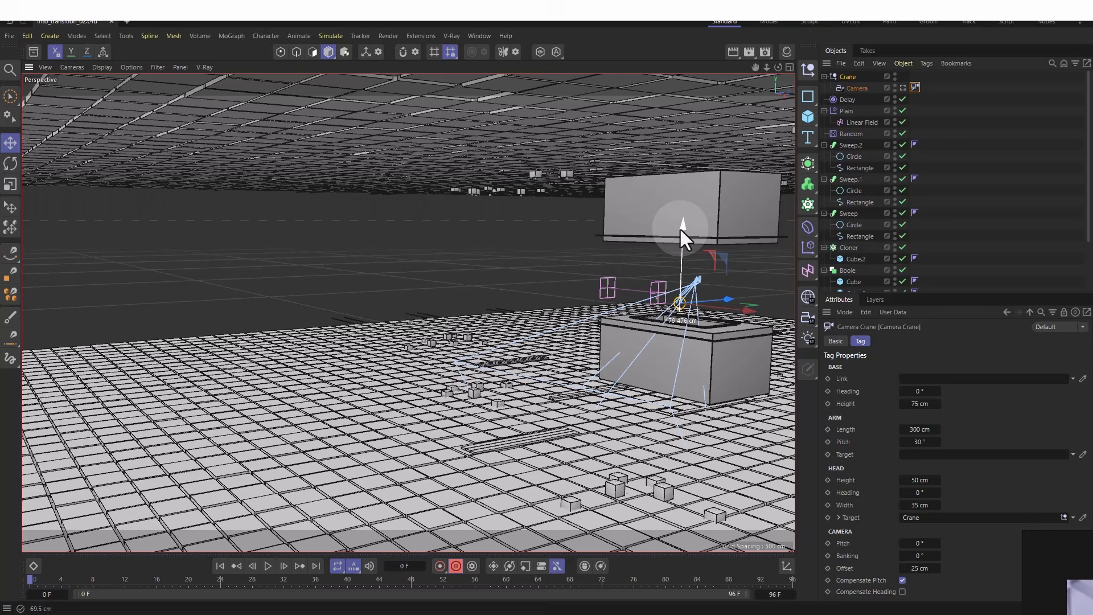
- Set the Camera Crane's head width, camera offset and head height to 0 cm
right_click(934, 506)
click(927, 507)
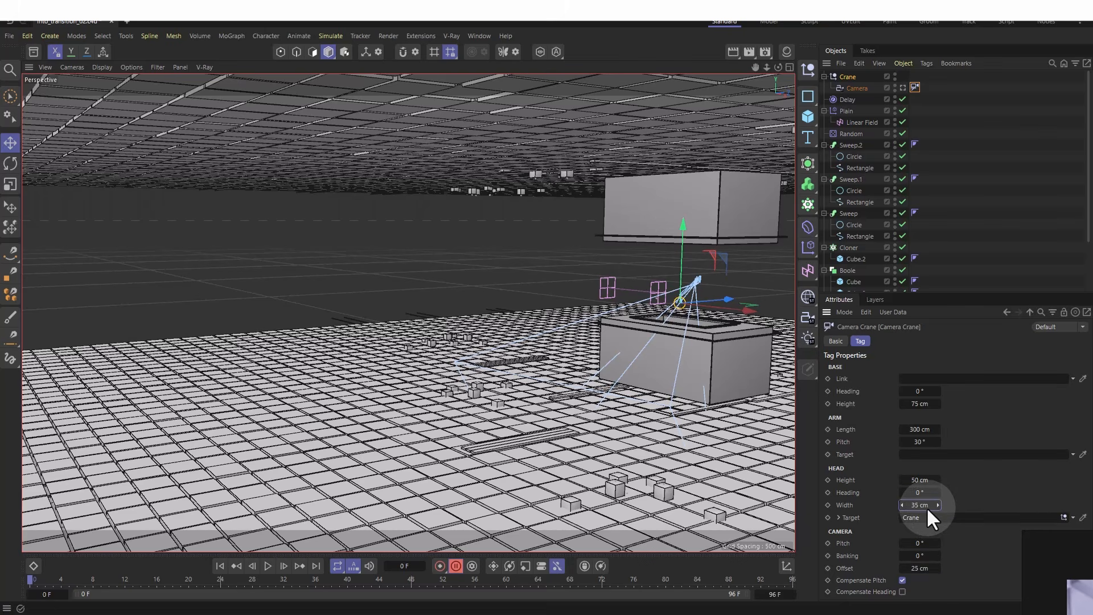
click(927, 507)
text(0)
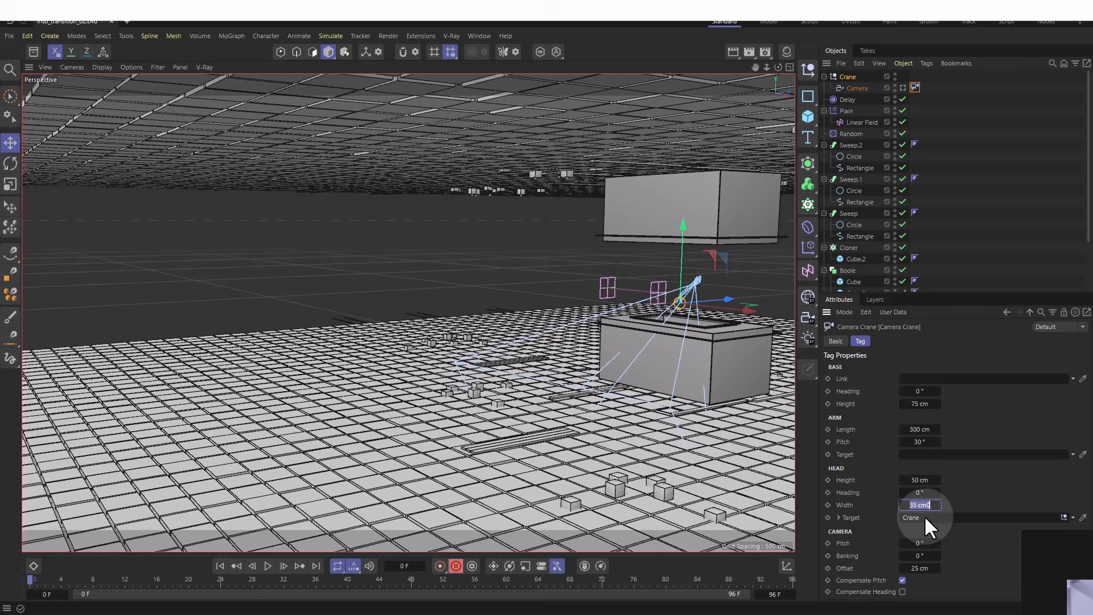
click(920, 569)
text(0)
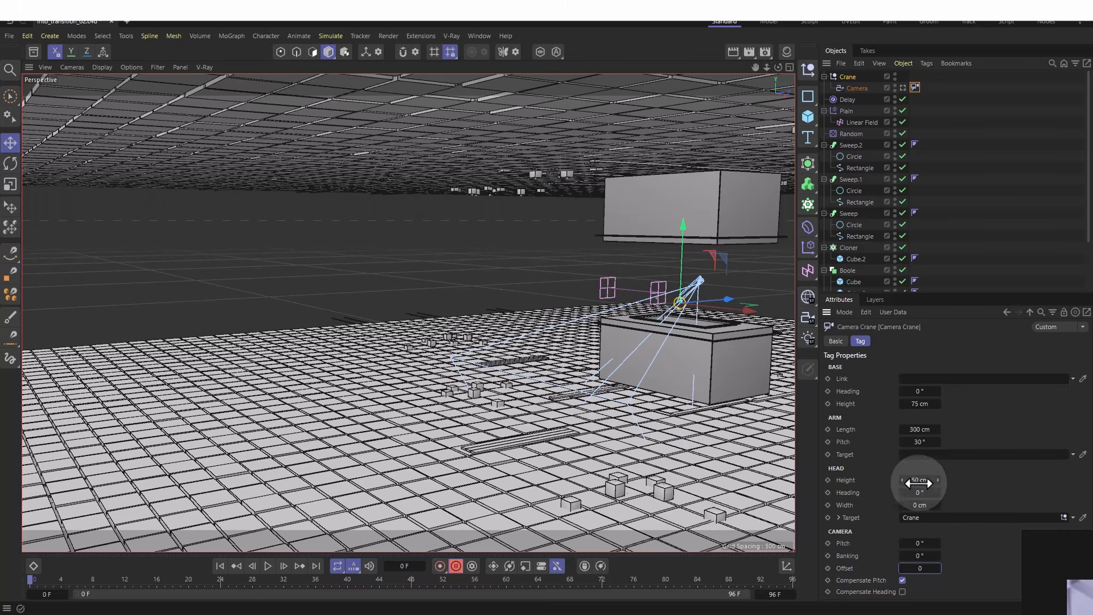
click(922, 481)
text(0)
- Set the Camera Crane's arm length to 0 cm, arm pitch to 0° and base height to 0 cm
click(918, 432)
text(0)
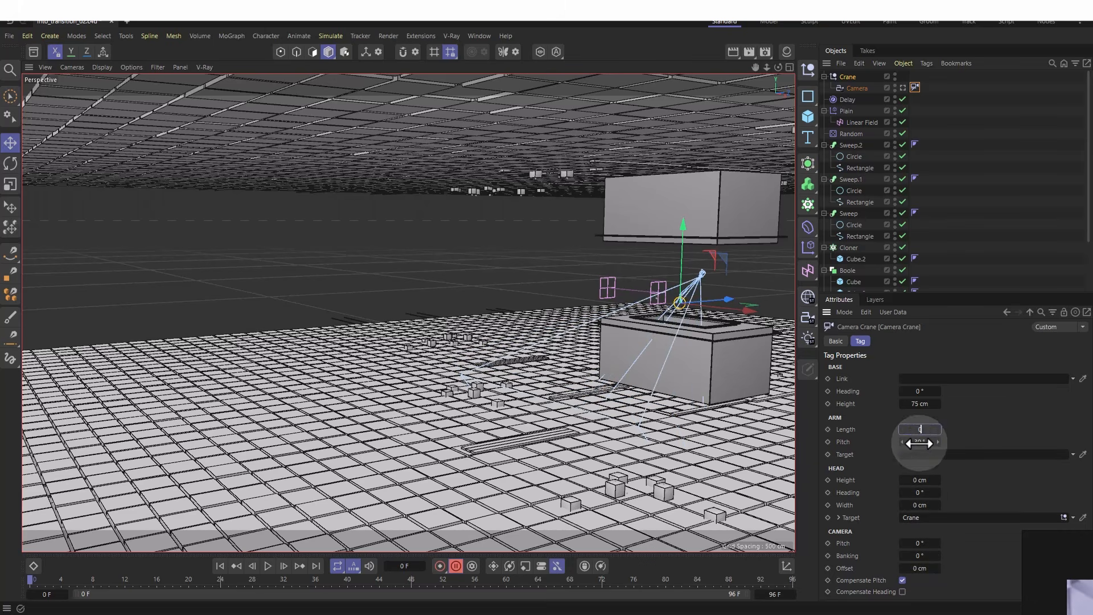
click(919, 442)
text(0)
key(Return)
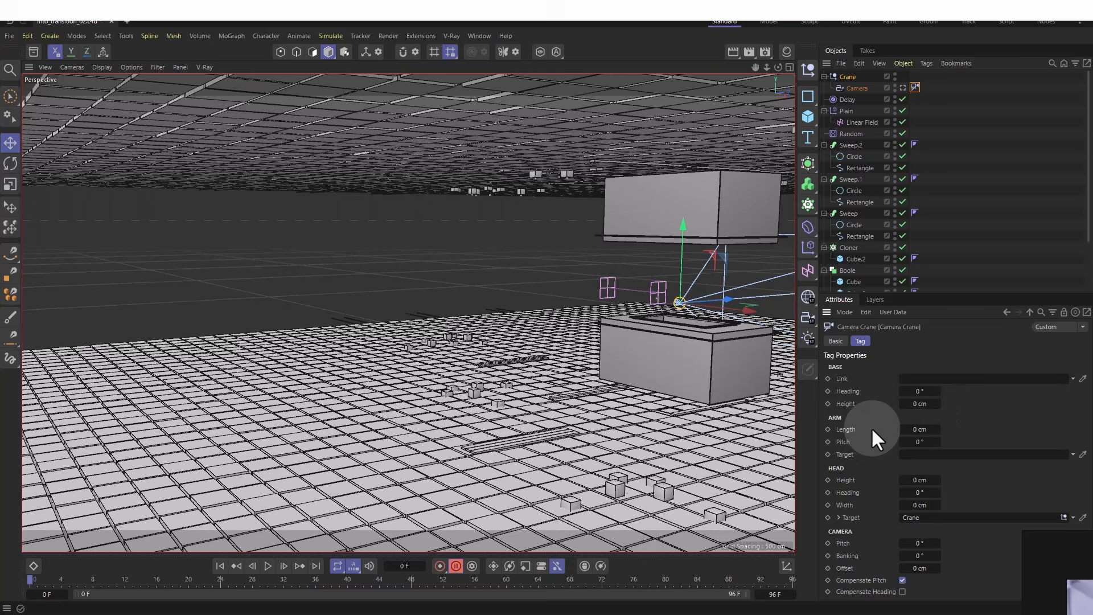
- Look through the crane's camera and turn off the display of materials in its view
click(904, 87)
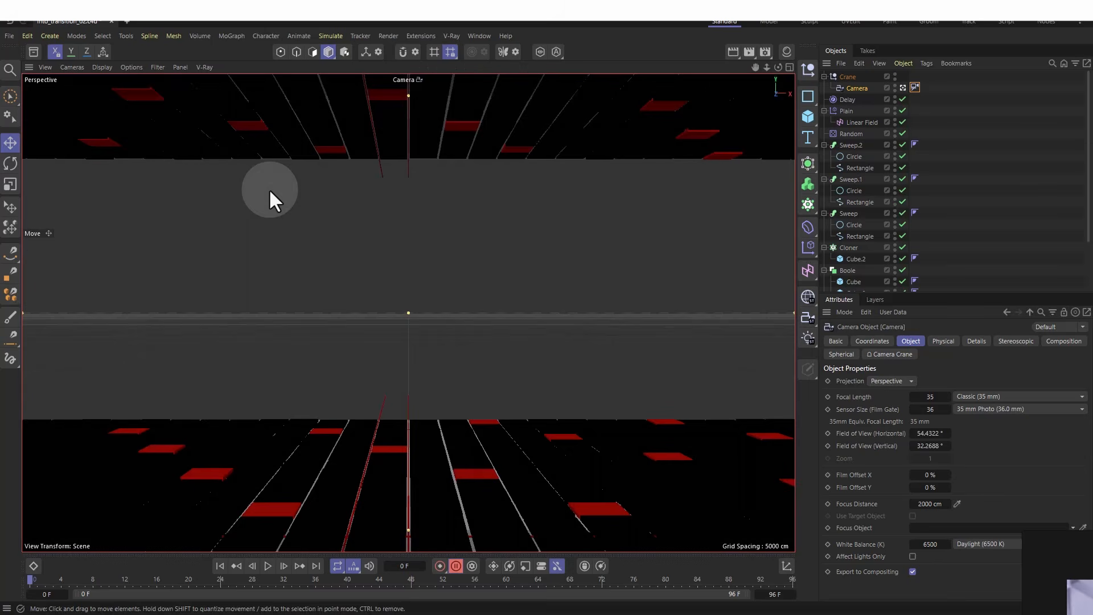
click(132, 68)
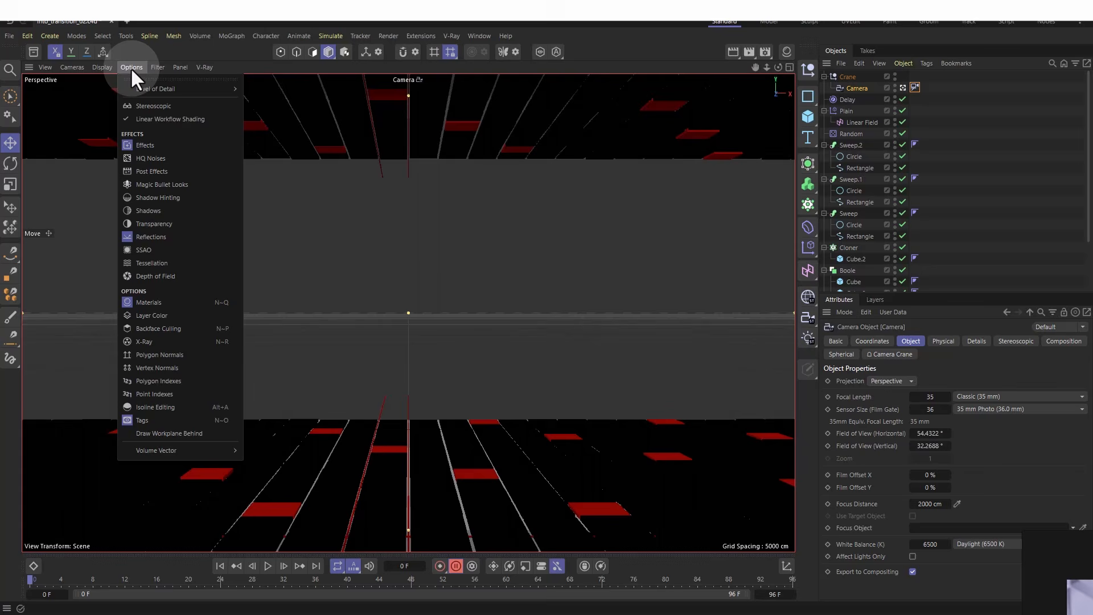
click(176, 301)
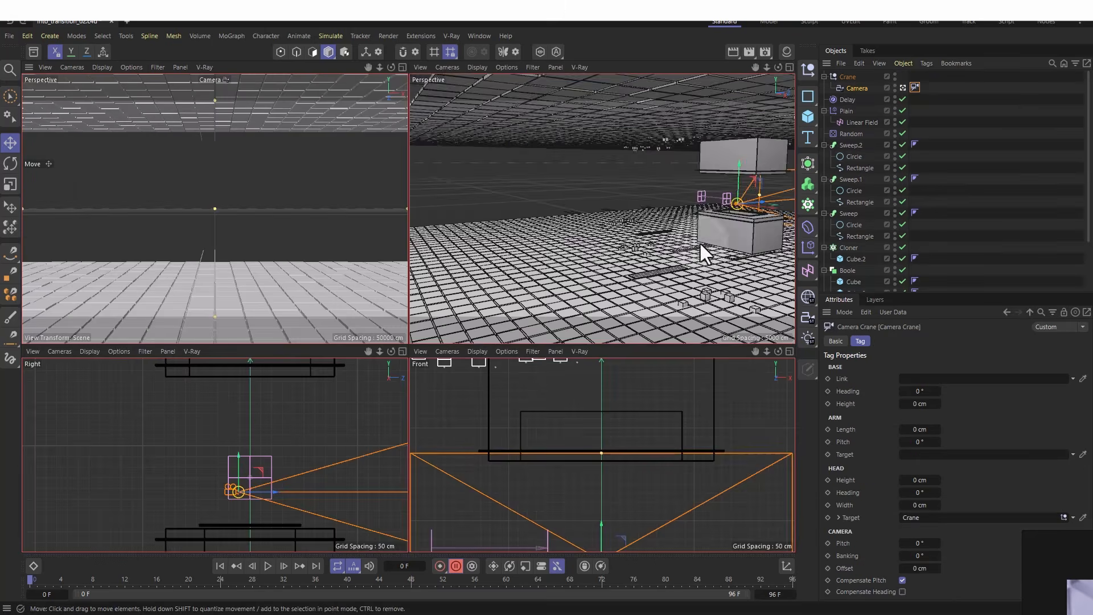
scroll(600, 245, up, 5)
alt+drag(606, 274, 570, 265)
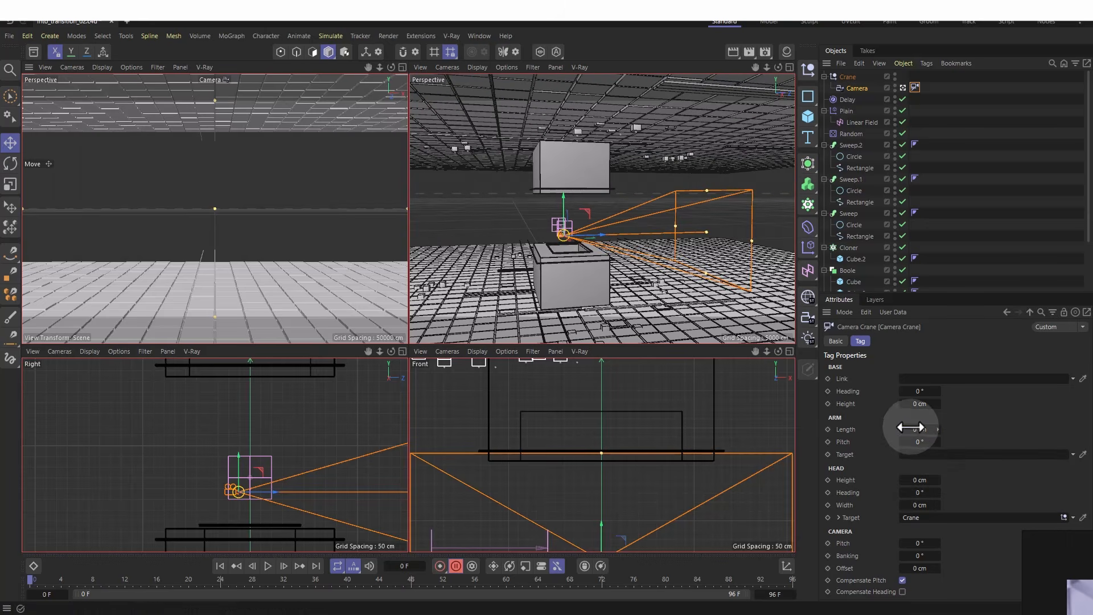
- Set the Camera Crane's arm length to 4914 cm and maximize the view through its camera
mouse_move(909, 428)
mouse_down()
mouse_move(976, 415)
mouse_move(651, 406)
mouse_move(946, 427)
mouse_move(917, 429)
mouse_move(964, 422)
mouse_move(908, 430)
mouse_move(918, 429)
mouse_up()
middle_click(252, 233)
- Try out the Camera Crane's camera pitch, head heading, arm pitch and base heading, and undo the heading change
drag(910, 543, 910, 542)
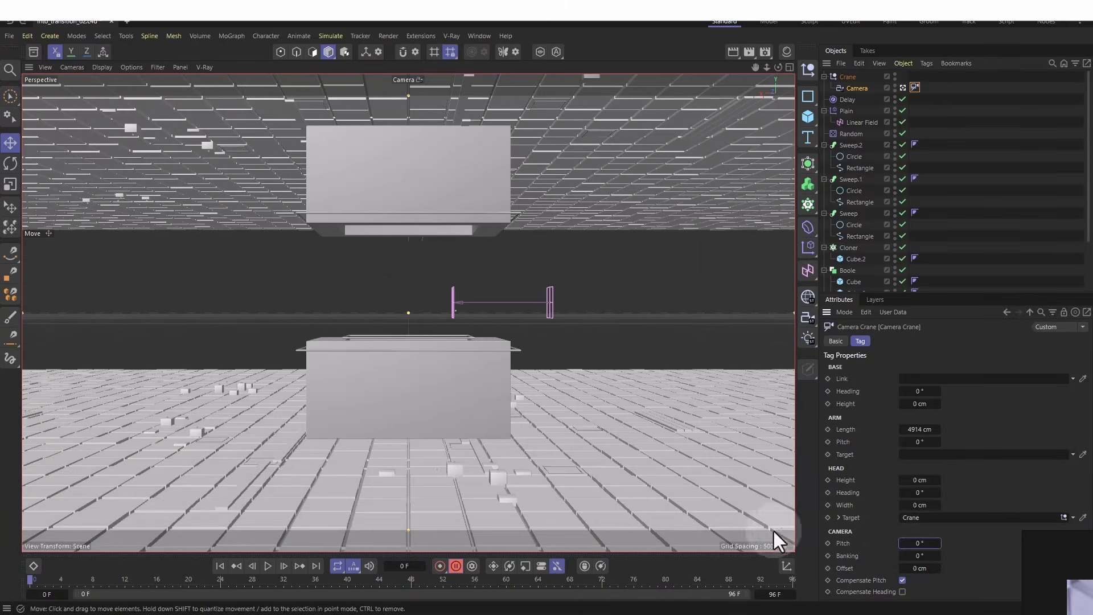
mouse_move(928, 493)
mouse_down()
mouse_move(911, 490)
mouse_move(922, 493)
mouse_up()
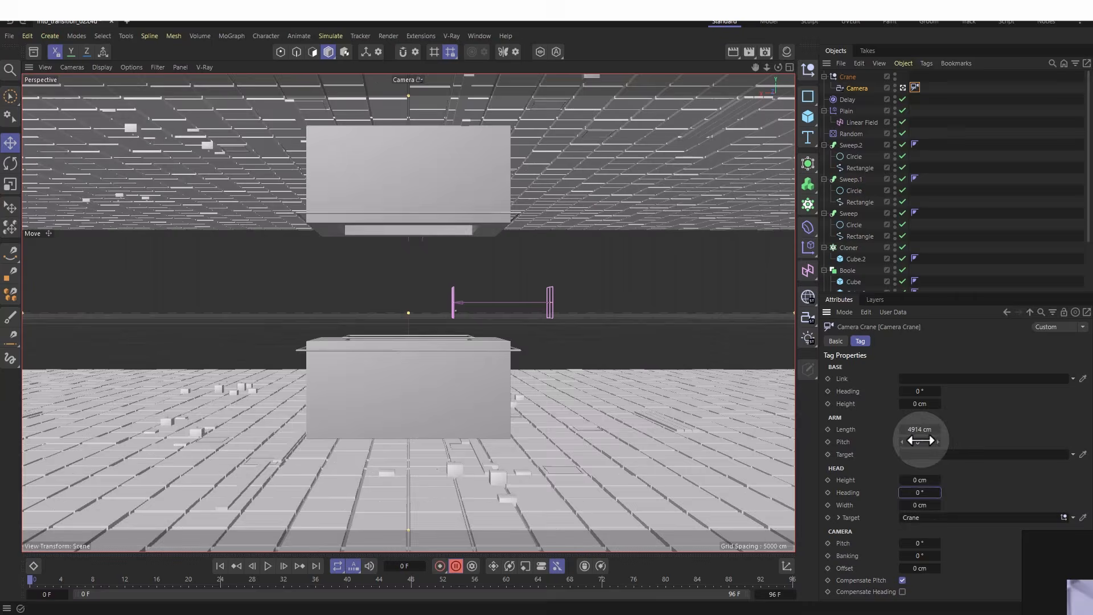
drag(921, 440, 930, 440)
drag(918, 393, 864, 396)
drag(915, 391, 696, 404)
key(ctrl+z)
- Examine the crane arm and its camera relative to the two blocks from several angles in the free perspective view
middle_click(396, 315)
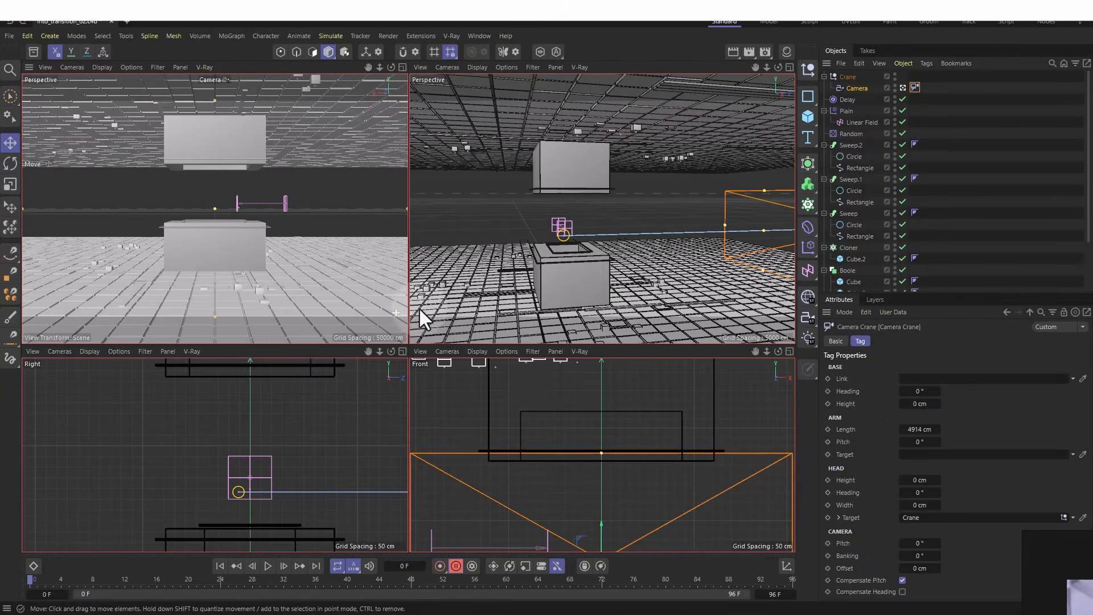
middle_click(628, 268)
alt+right_drag(532, 336, 323, 387)
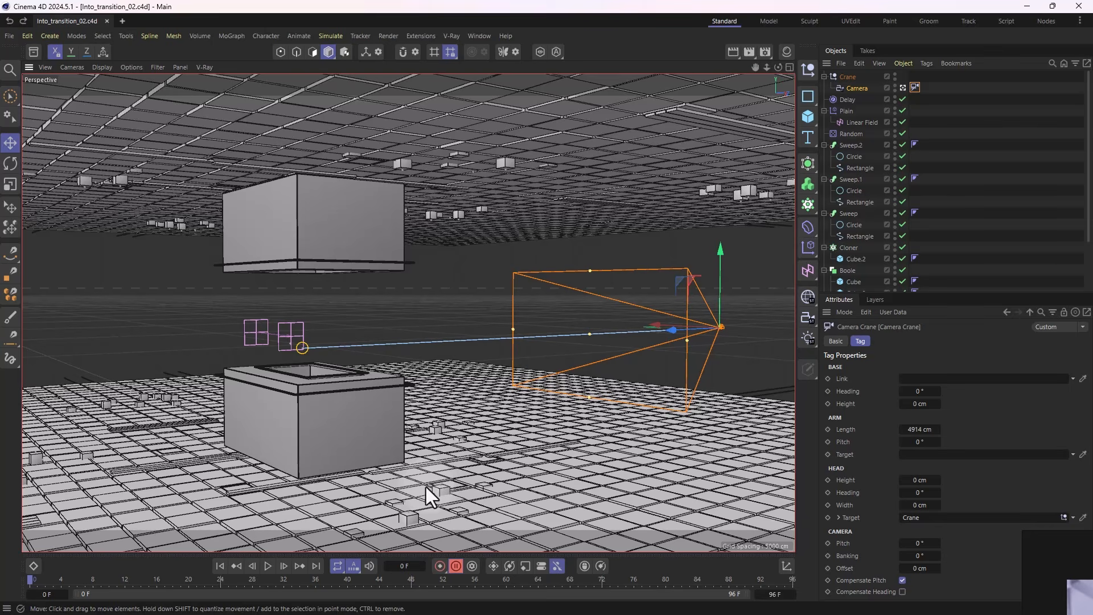
alt+drag(459, 514, 472, 385)
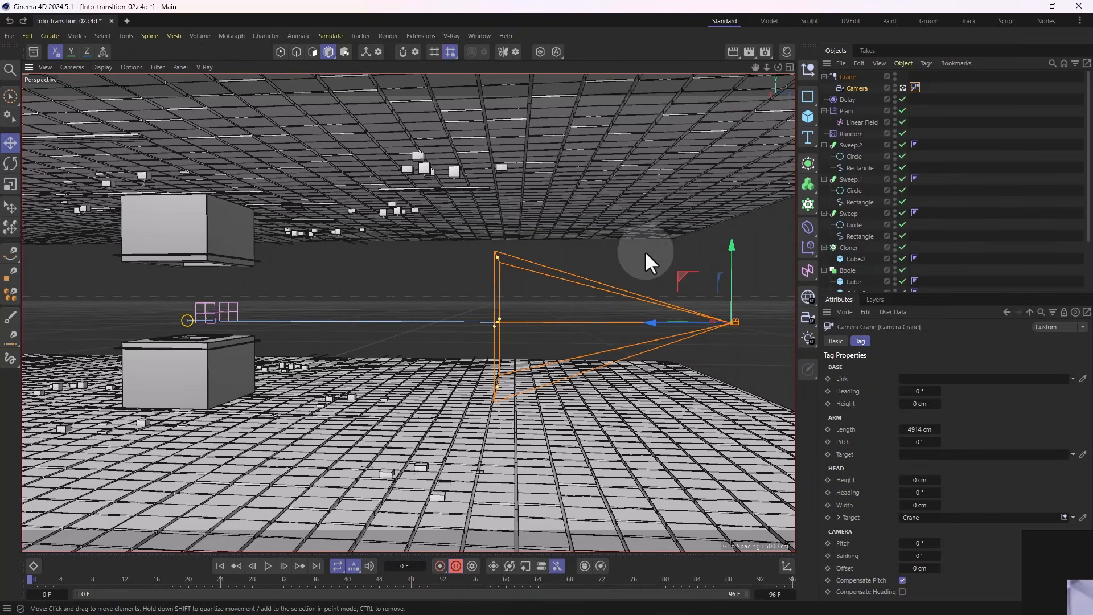
alt+drag(398, 378, 532, 386)
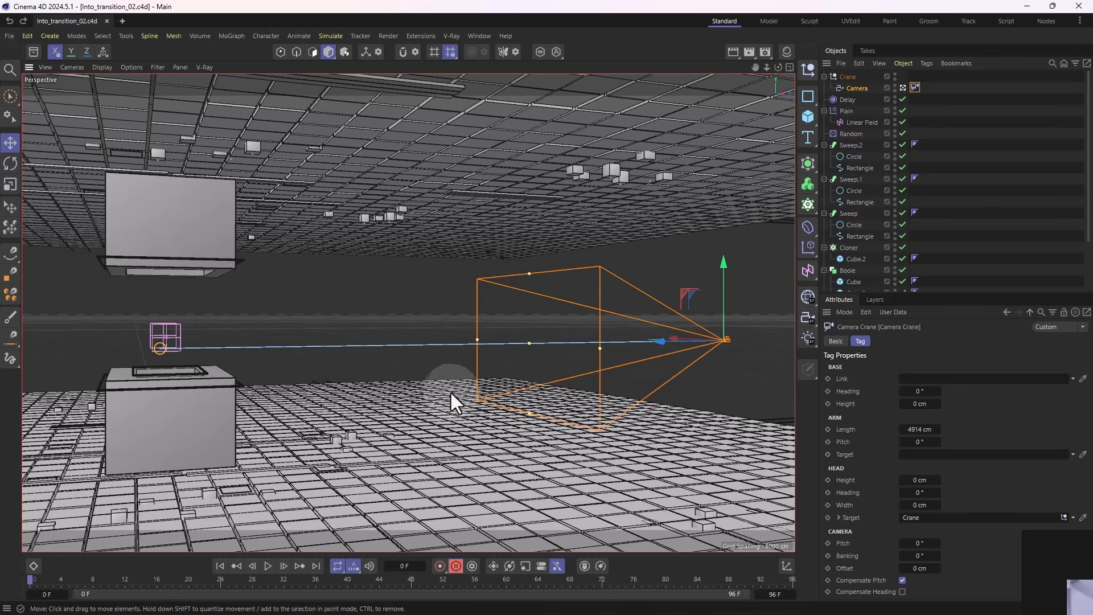
alt+drag(451, 393, 434, 370)
- Switch to PotPlayer, review the camera movement in the REPORTER TV IDENT 2025 reference video, and return to the scene
key(super)
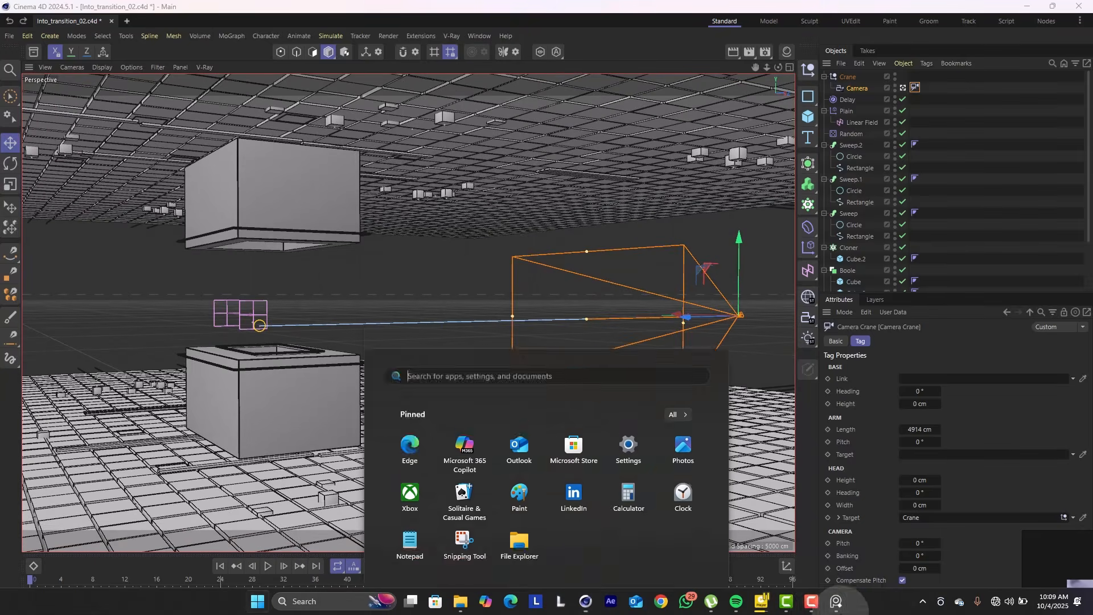
mouse_move(762, 602)
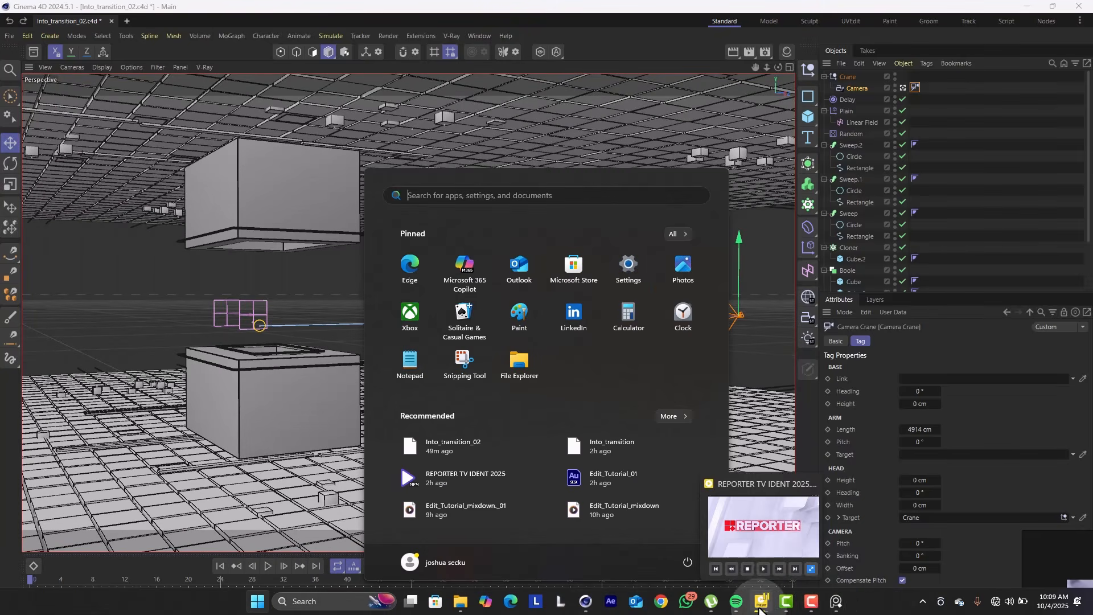
click(759, 534)
click(175, 584)
key(space)
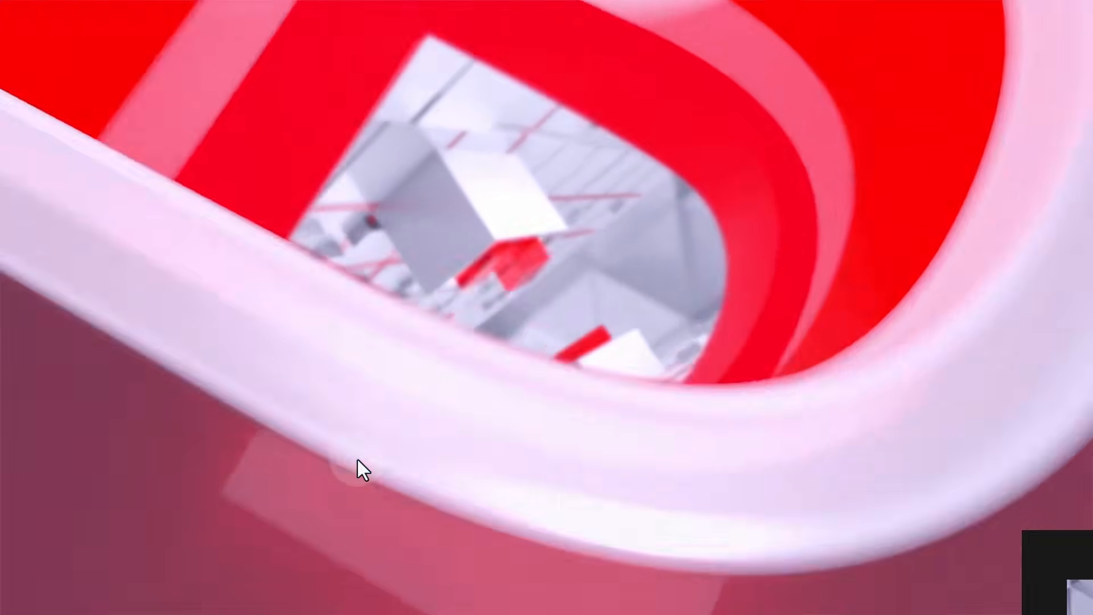
click(358, 460)
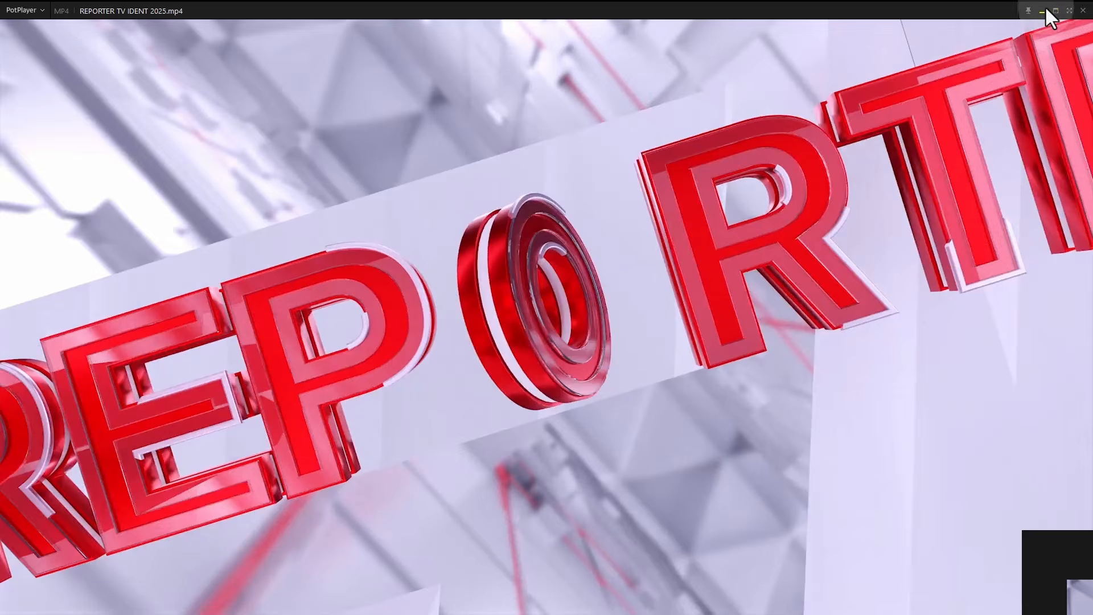
click(1043, 10)
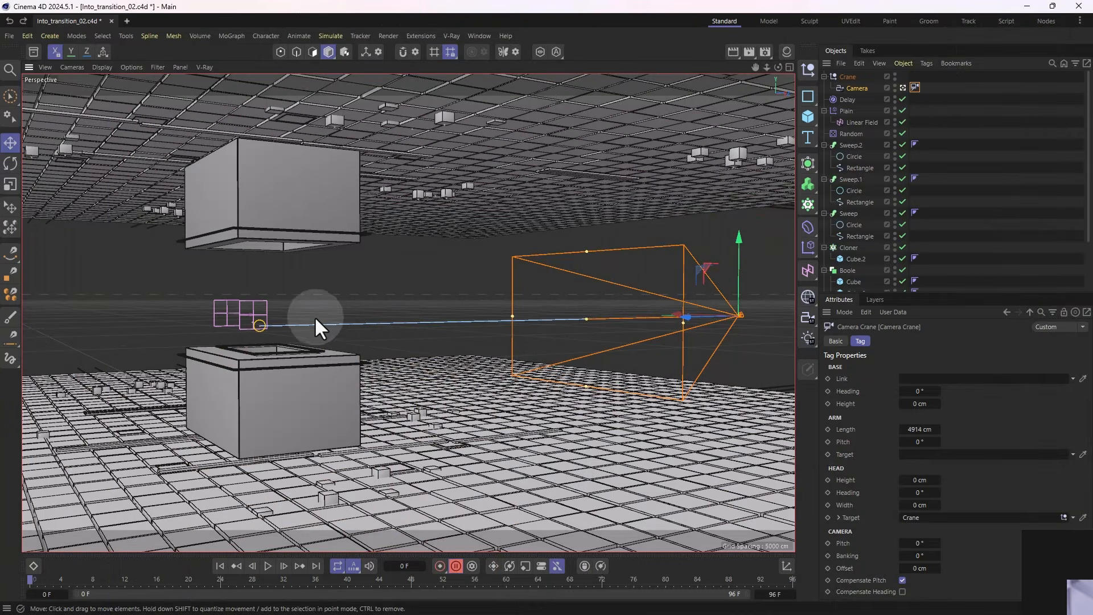
- Maximize the crane camera's view at frame 42 and set the crane's base heading to -136.3°
scroll(314, 316, down, 1)
middle_click(288, 233)
middle_click(169, 217)
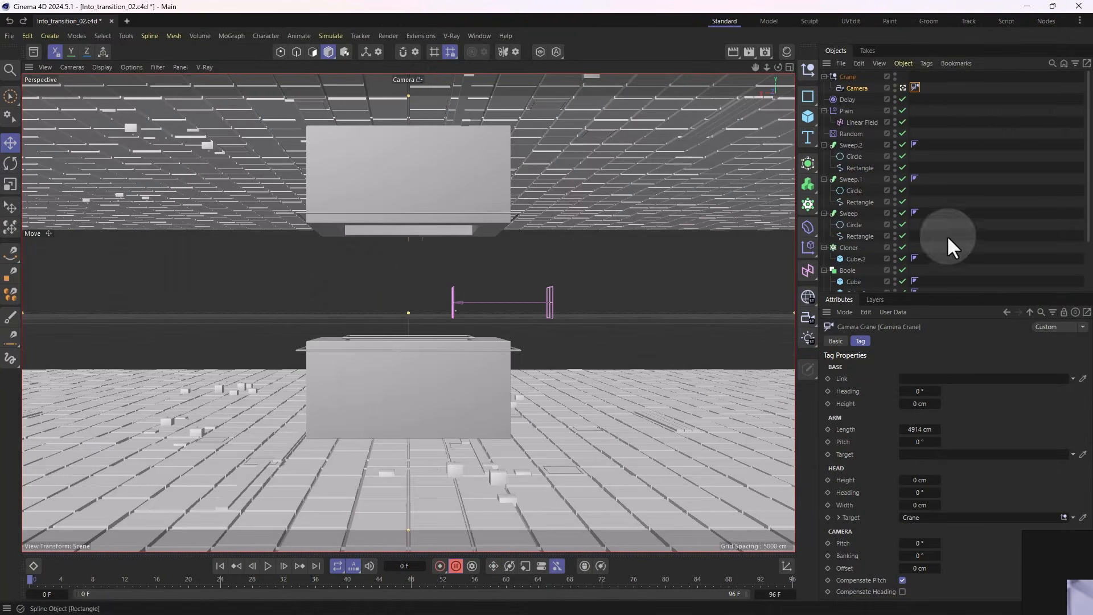
click(363, 579)
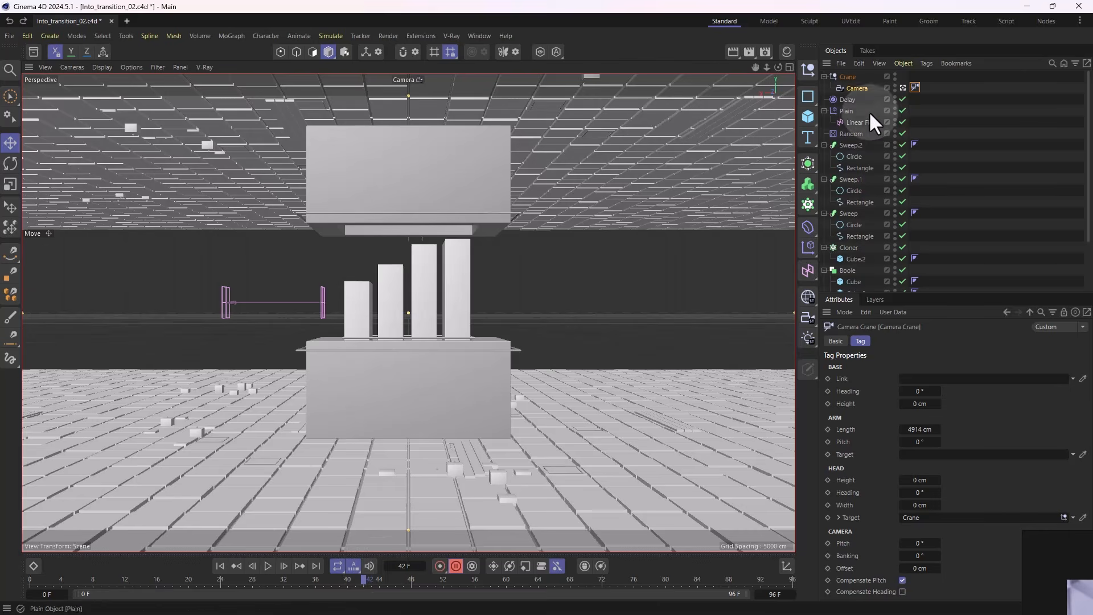
mouse_move(919, 392)
mouse_down()
mouse_move(903, 392)
mouse_move(914, 393)
mouse_up()
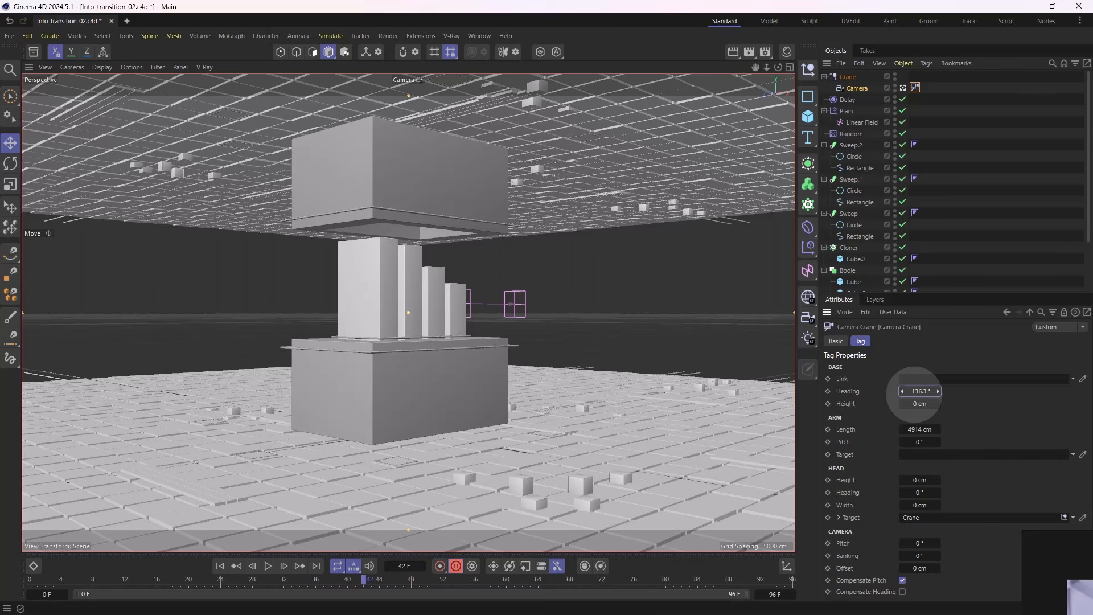
- Enable the Grid, Golden Section and Crosshair composition helpers for the camera
click(857, 89)
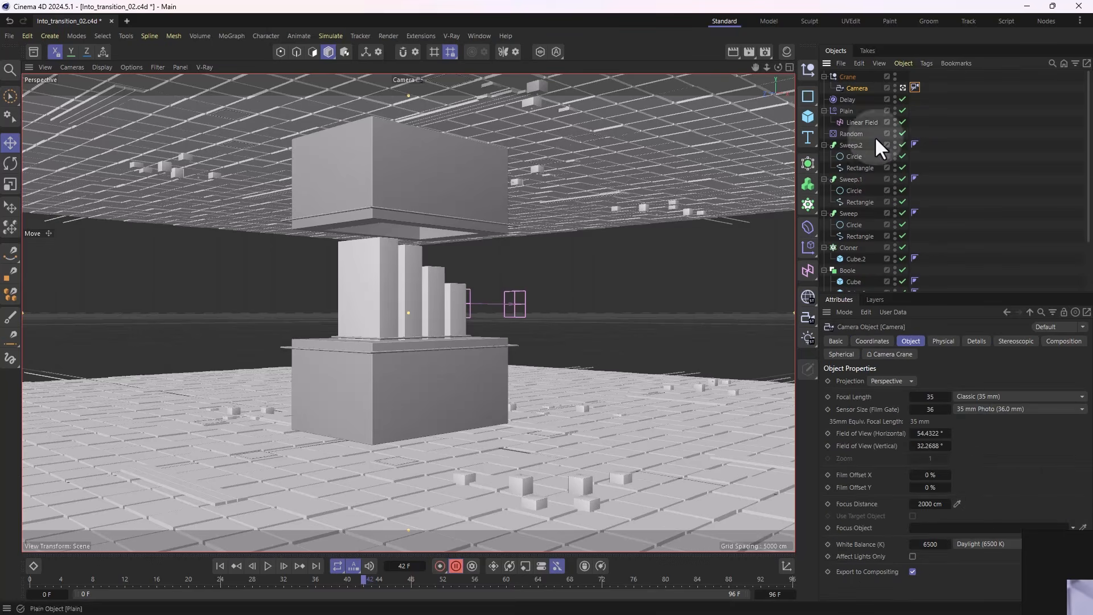
click(1061, 341)
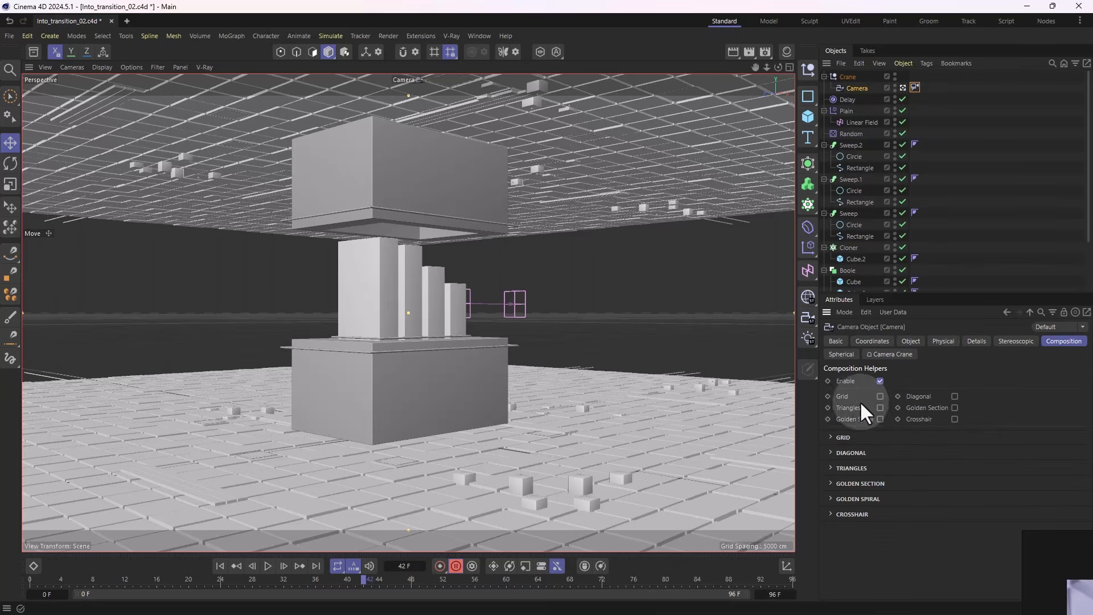
click(880, 396)
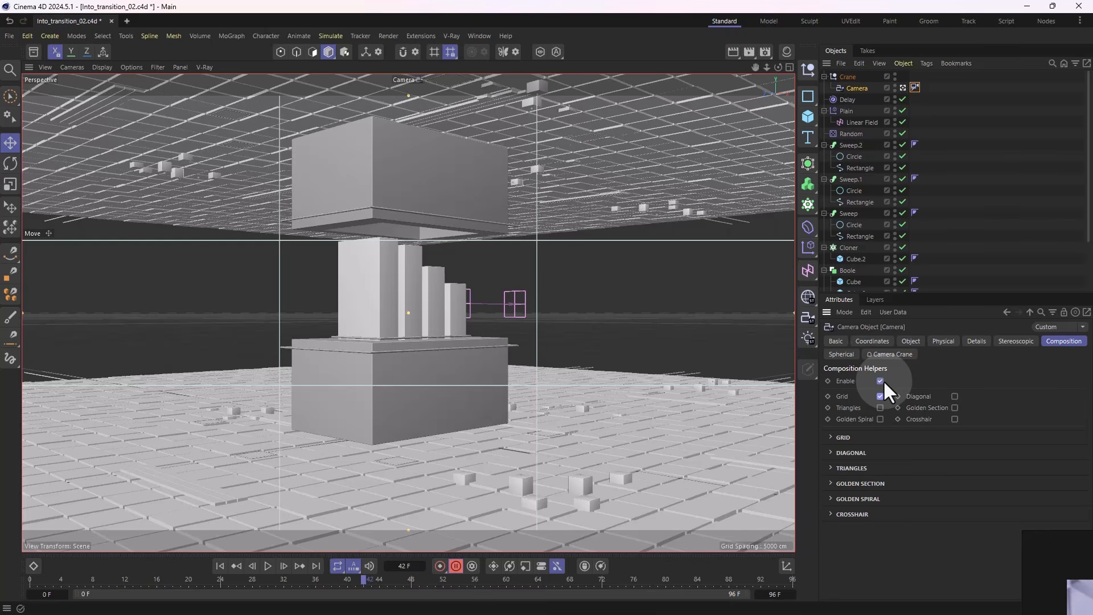
click(955, 408)
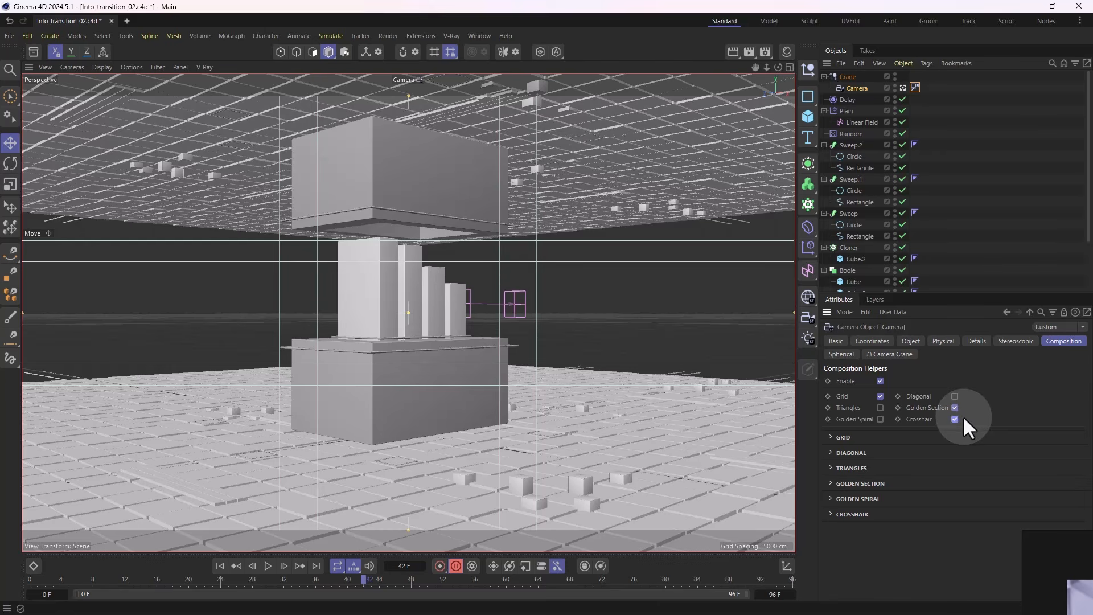
- Set the Camera Crane's arm length to 6308 cm and its base heading to -116.5° for frame 0
click(915, 87)
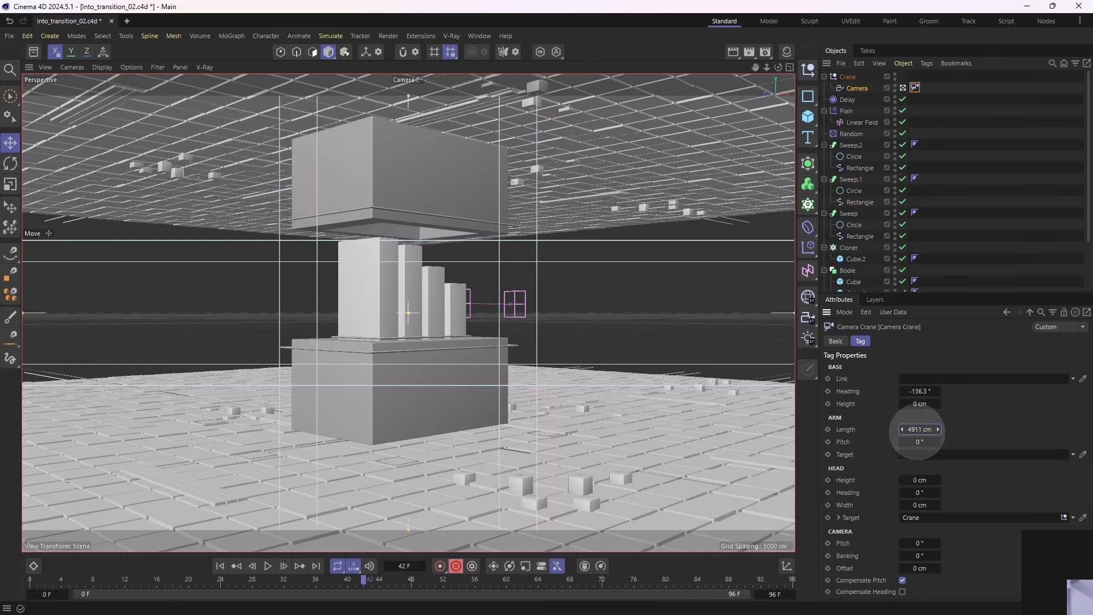
drag(921, 430, 937, 430)
drag(49, 576, 6, 592)
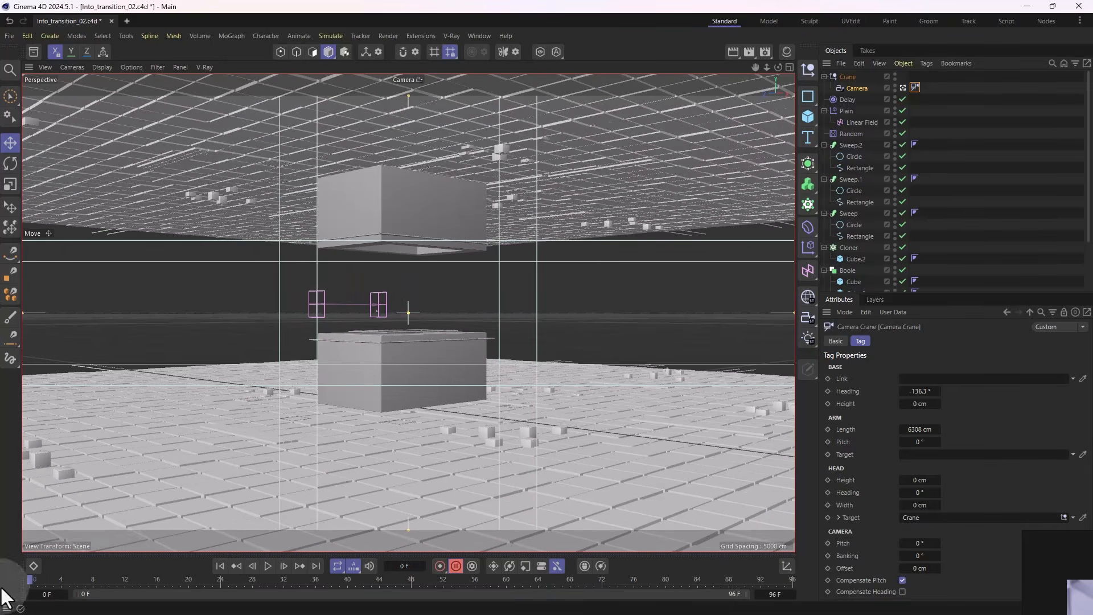
drag(915, 393, 924, 391)
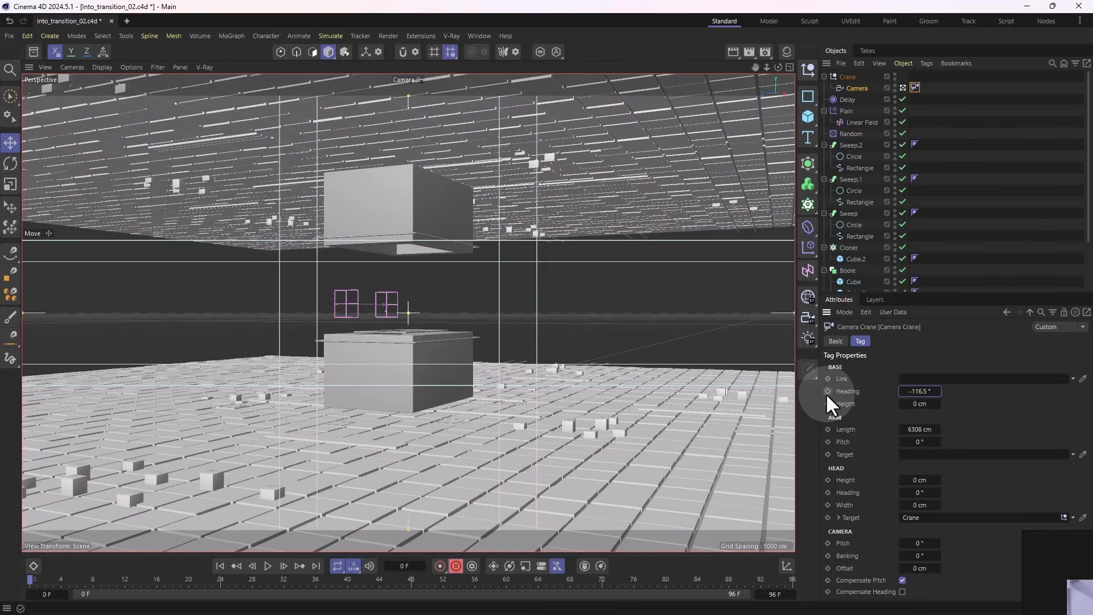
- Keyframe the Camera Crane's base heading and height, plus all its arm, head and camera values, at frame 0
drag(829, 392, 829, 454)
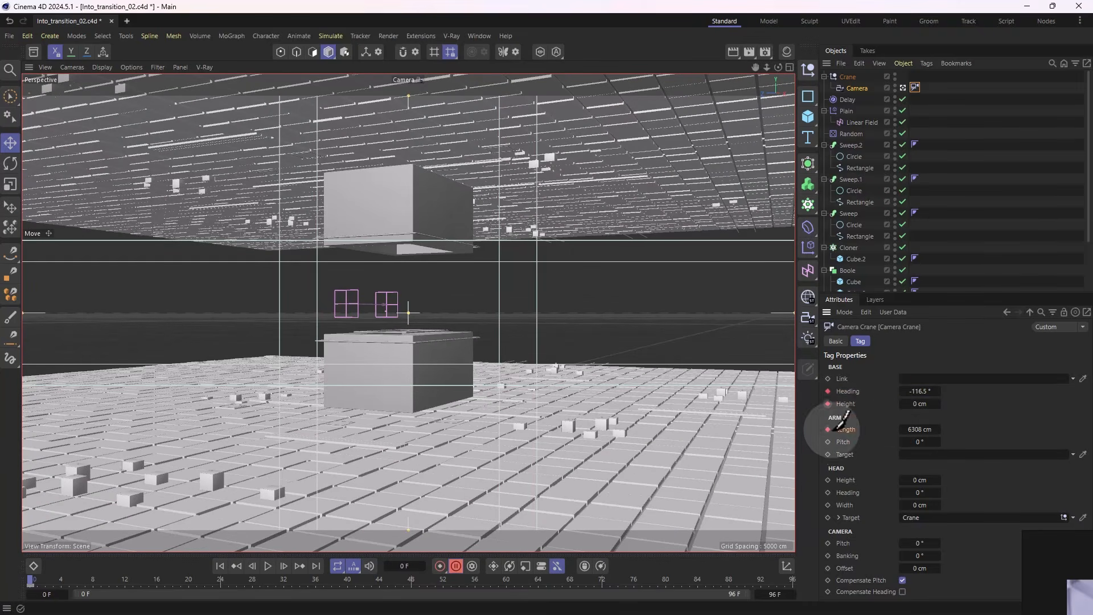
click(828, 568)
click(828, 544)
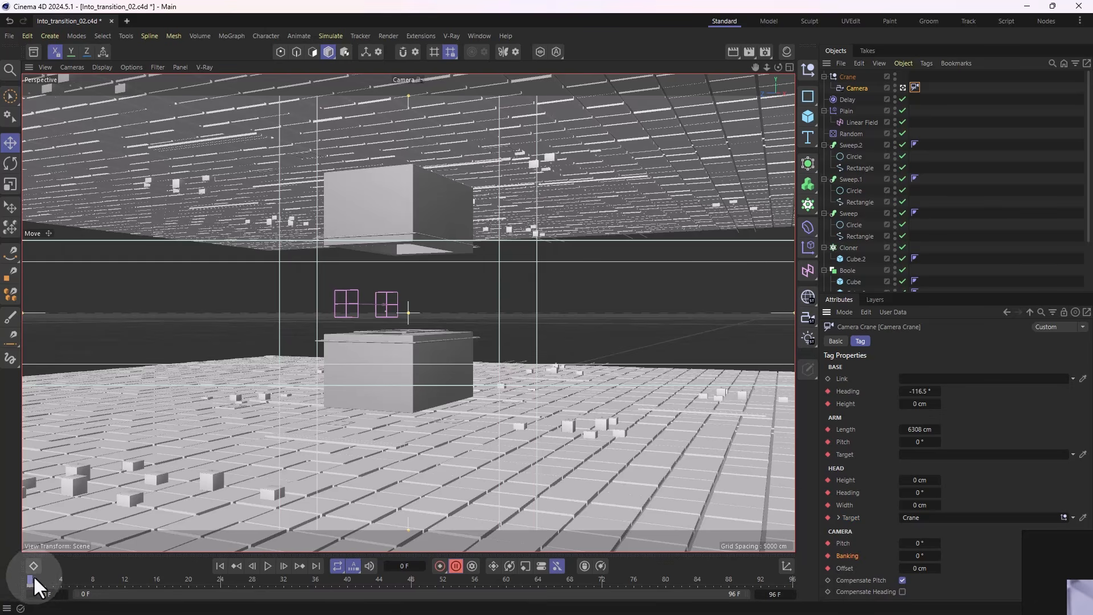
- At frame 50, keyframe the Camera Crane with an arm length of 2601 cm and a base heading of -251.9°
drag(33, 575, 426, 579)
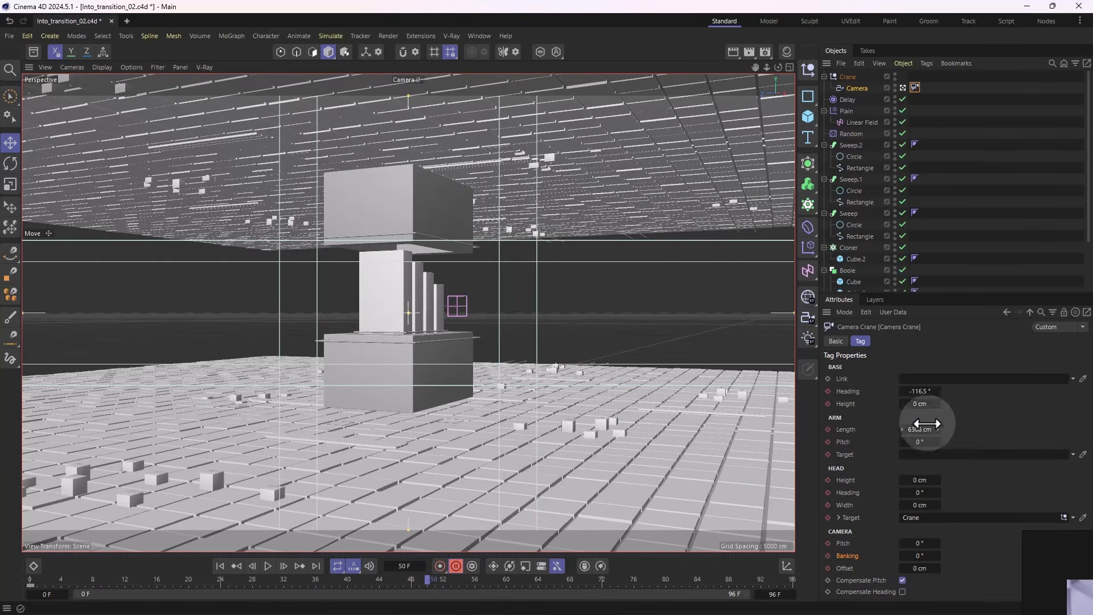
drag(923, 435, 951, 423)
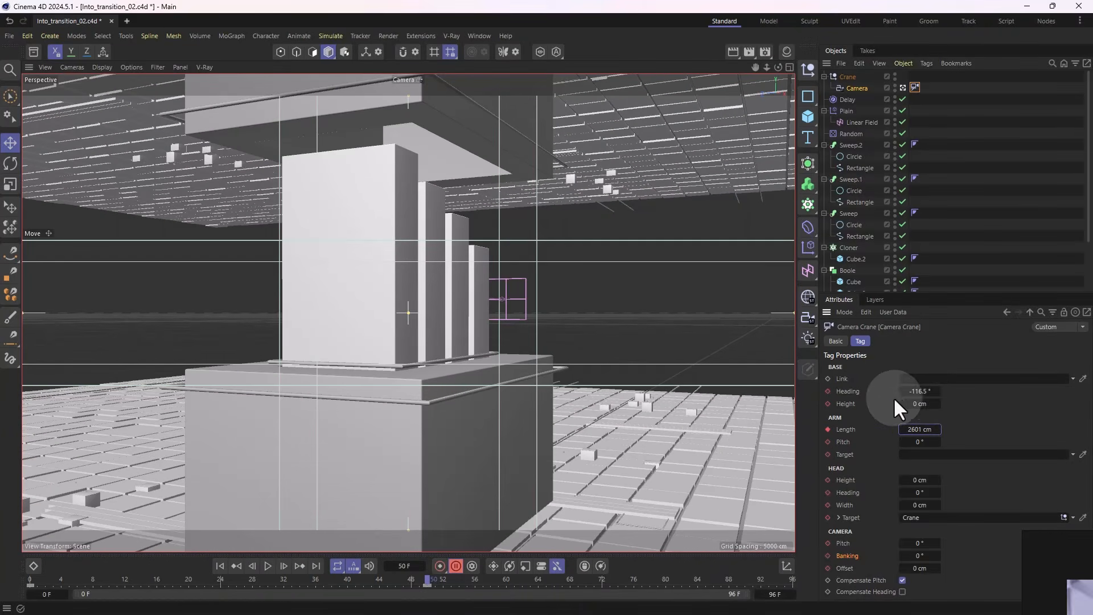
mouse_move(923, 392)
mouse_down()
mouse_move(894, 391)
mouse_move(924, 392)
mouse_move(927, 406)
mouse_up()
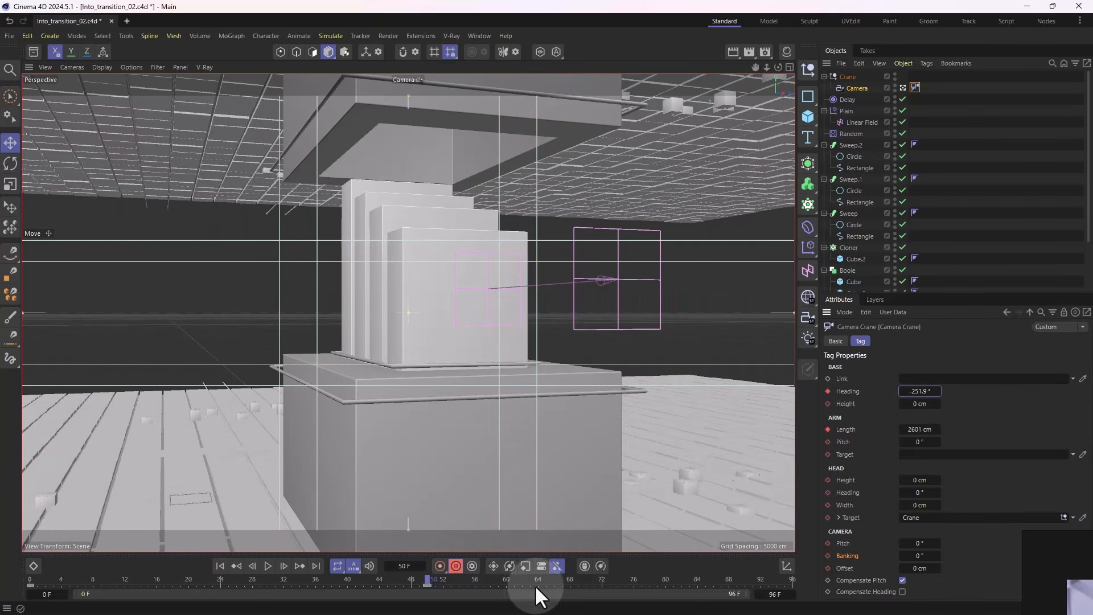
- Extend the timeline to 100 frames, set the crane's arm length to 5945 cm at frame 100, and preview the animation
drag(515, 582, 894, 582)
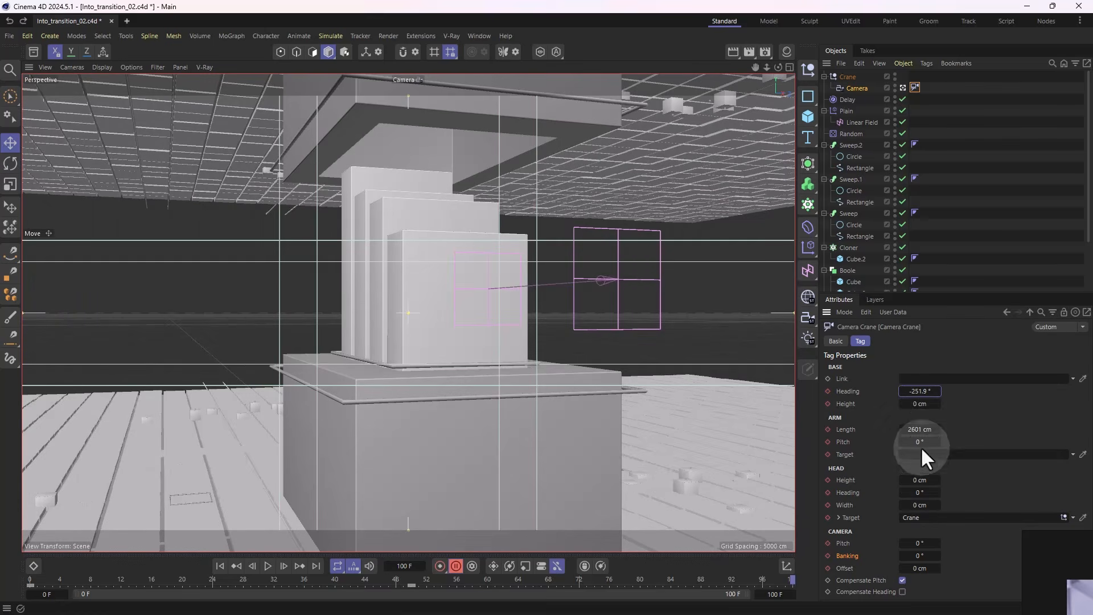
drag(922, 430, 945, 424)
key(F8)
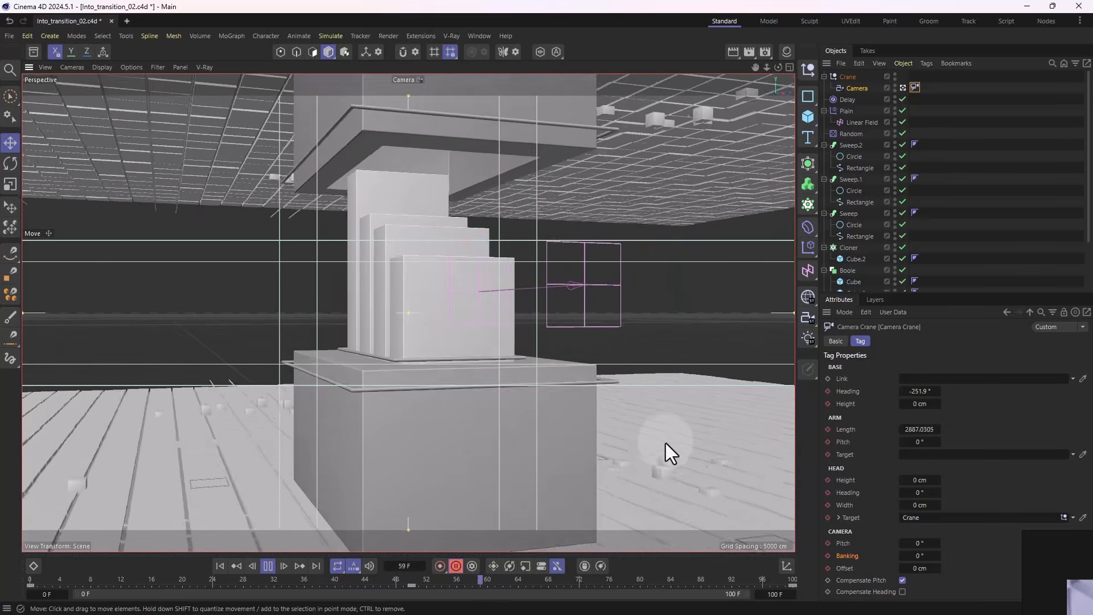
key(F8)
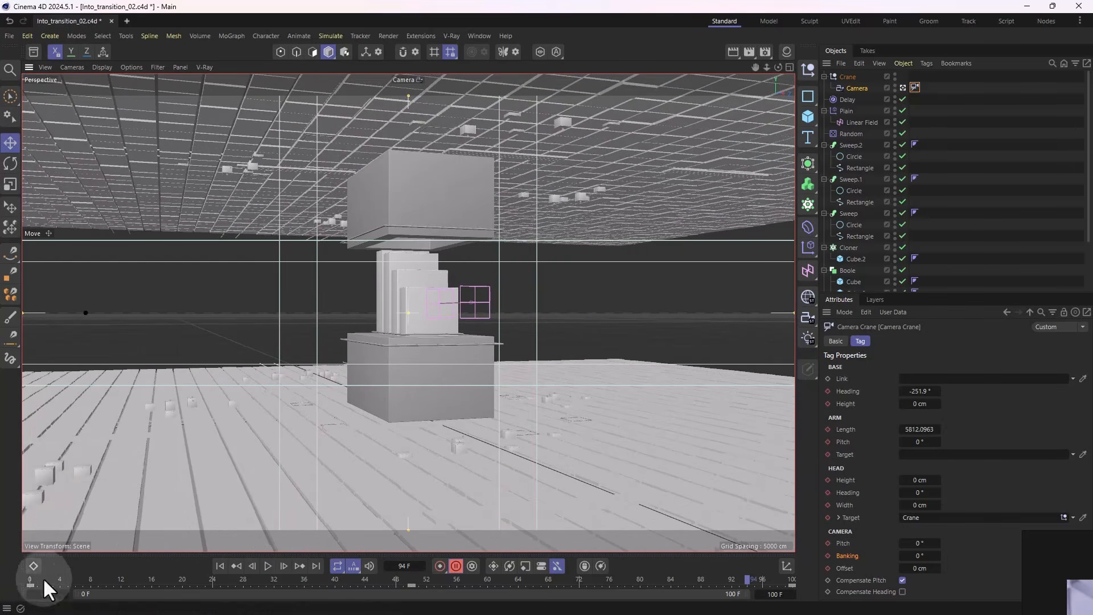
- Set the Camera Crane's base heading to -283° at frame 100 and play back the camera move
click(31, 585)
drag(30, 580, 900, 499)
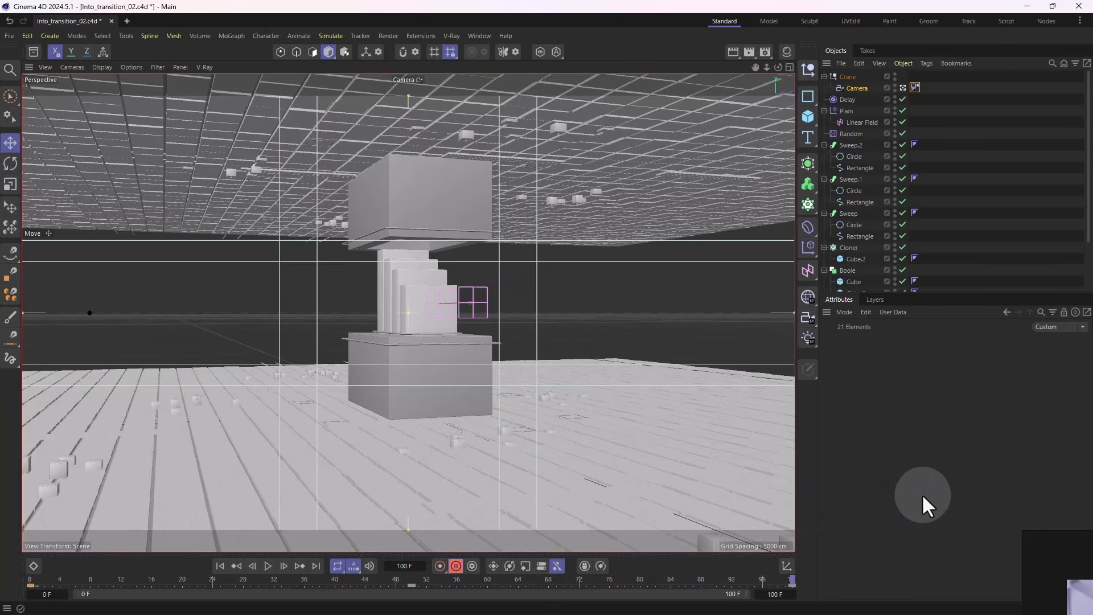
click(915, 86)
drag(908, 391, 917, 390)
key(F8)
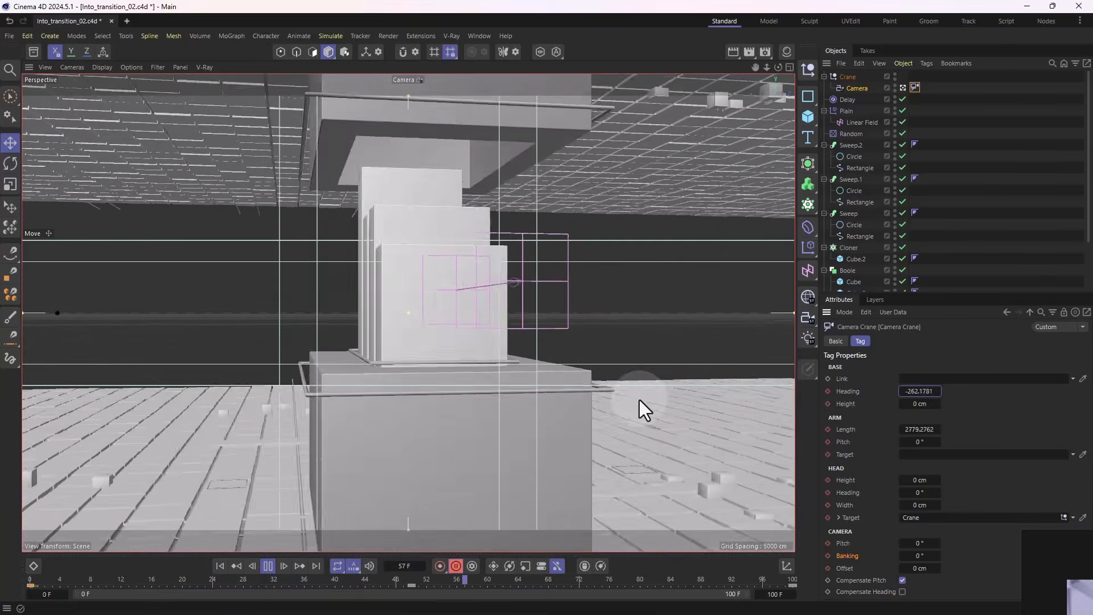
key(F8)
- Set the Camera Crane's base heading to -296° at frame 100, save the project and return to the first frame
drag(771, 579, 836, 569)
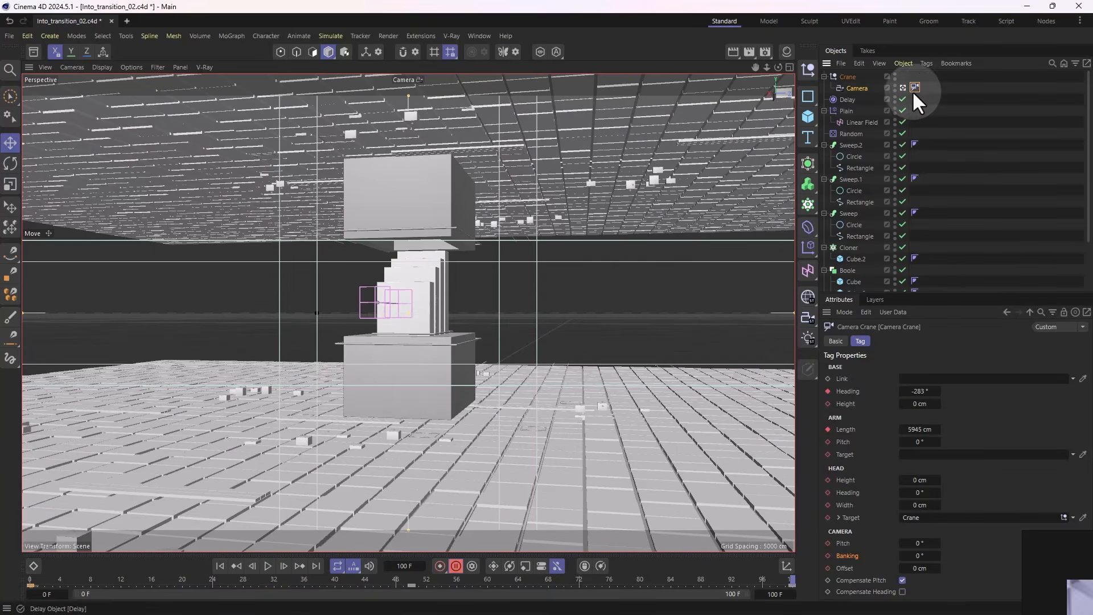
drag(918, 392, 905, 391)
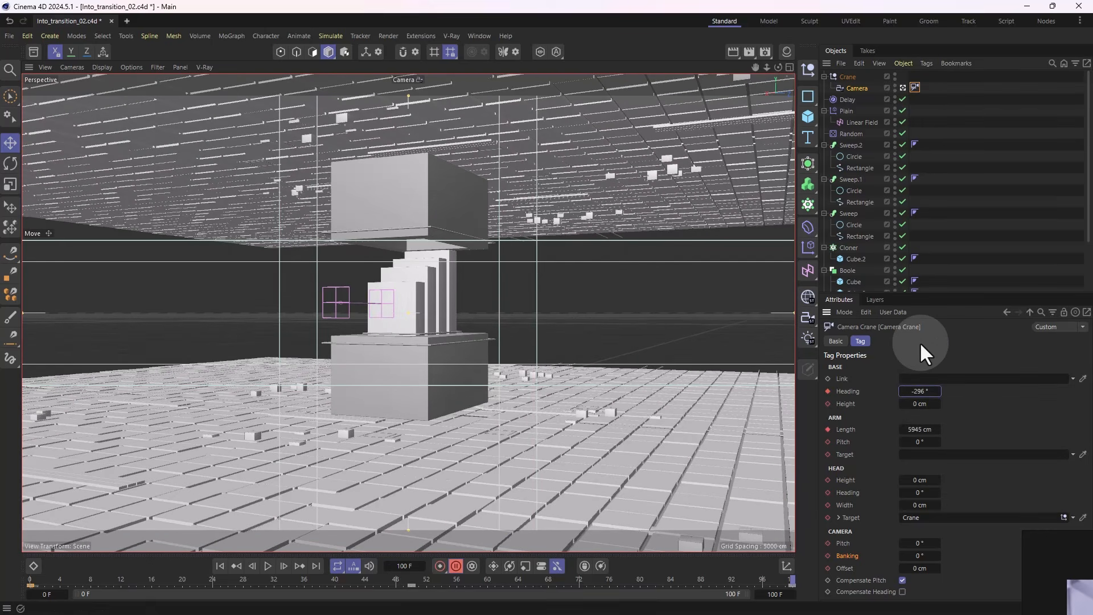
key(ctrl+s)
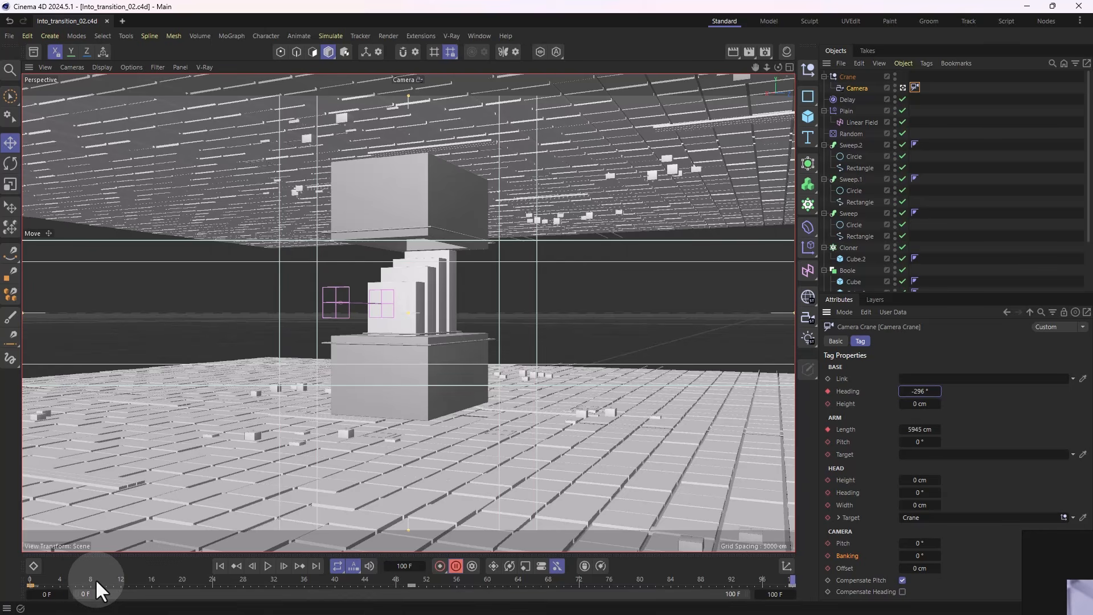
key(shift+f)
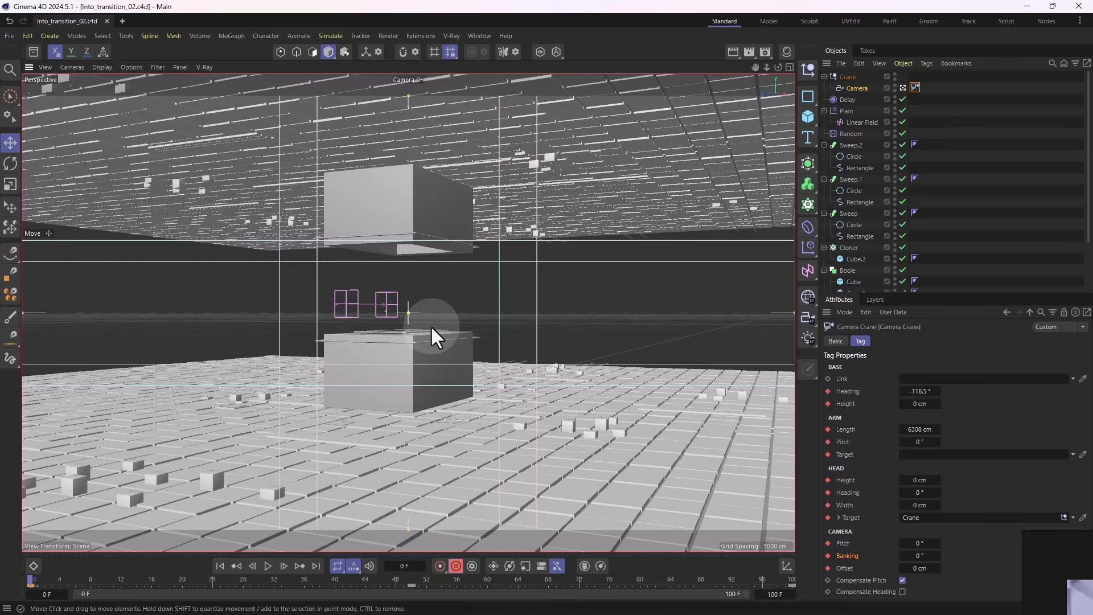
- At frame 0, set the Camera Crane's banking to 15.7°, camera pitch to 2.2°, base height to 53 cm and arm pitch to 1.3°
key(space)
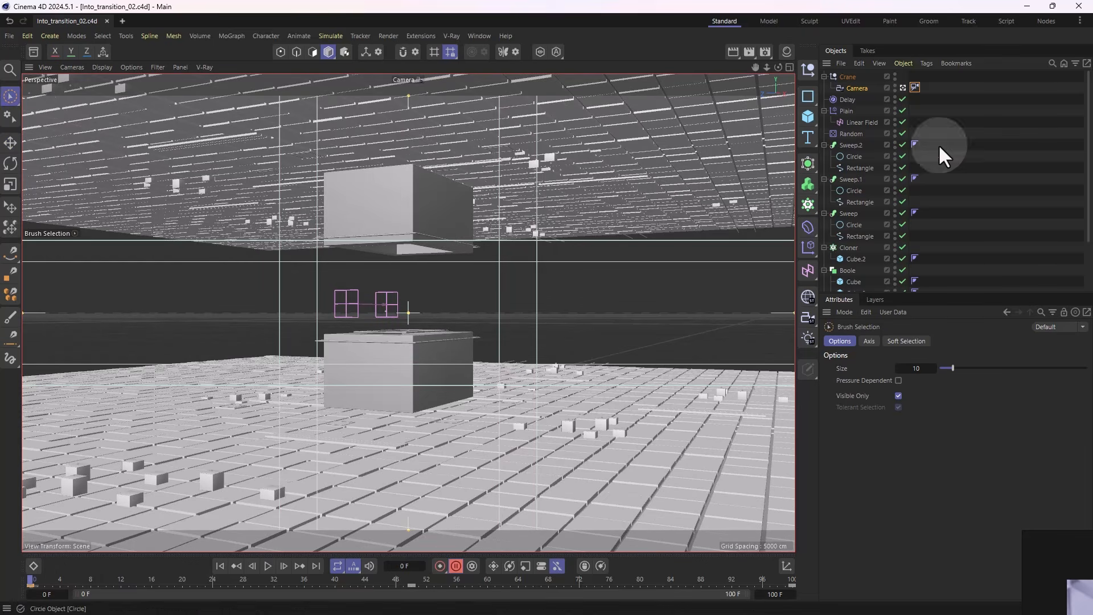
key(Delete)
click(915, 87)
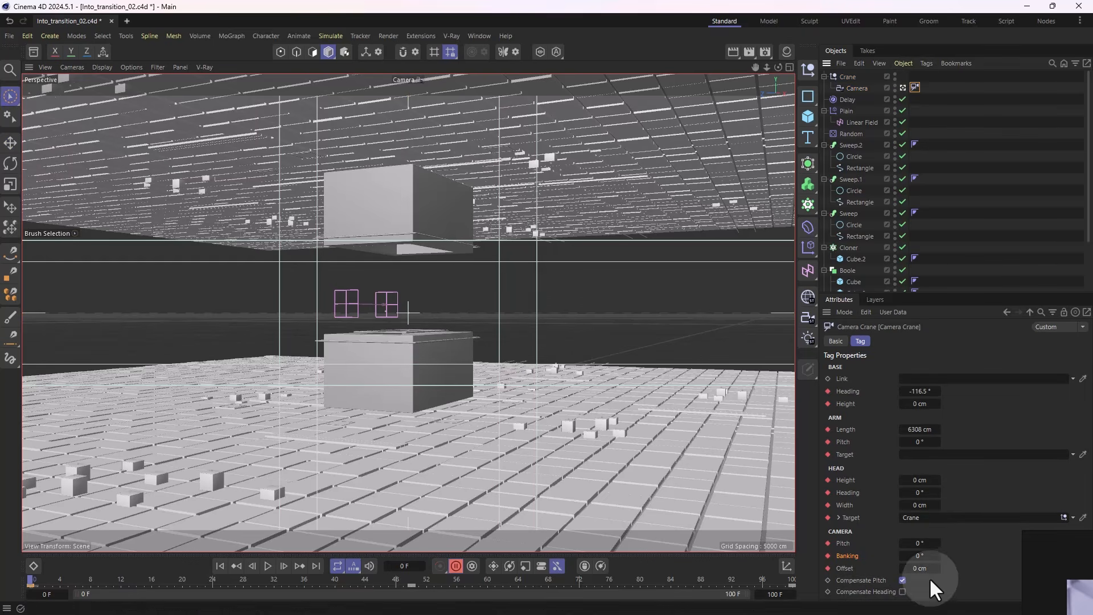
mouse_move(920, 556)
mouse_down()
mouse_move(951, 556)
mouse_move(912, 557)
mouse_move(929, 556)
mouse_up()
key(ctrl+z)
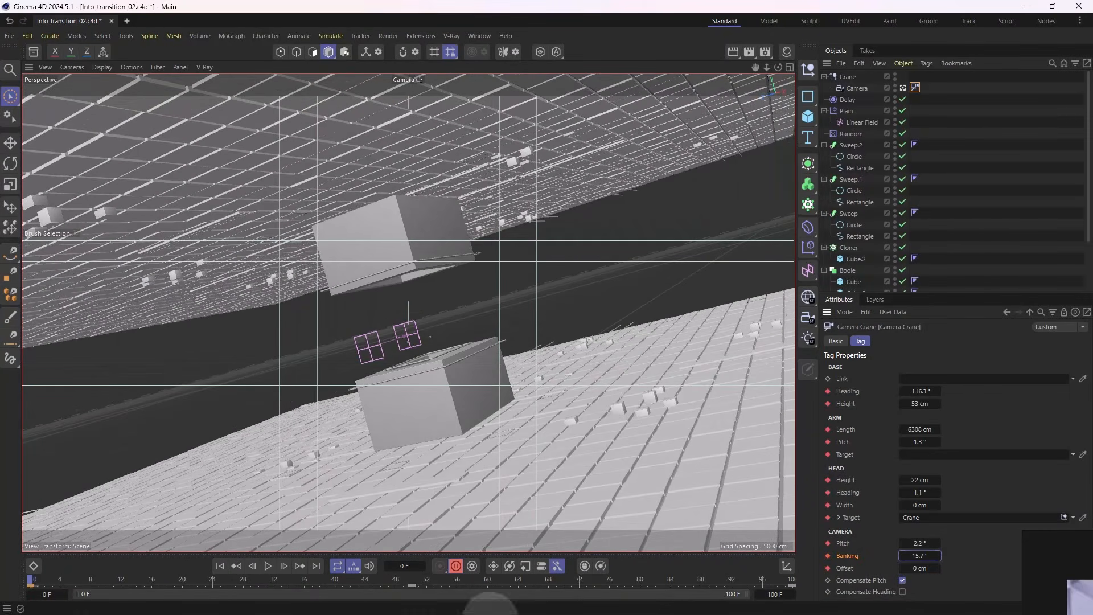
- Set the Camera Crane's banking to -10° at frame 100, save the project and preview the camera tilt
click(191, 581)
drag(192, 581, 1046, 535)
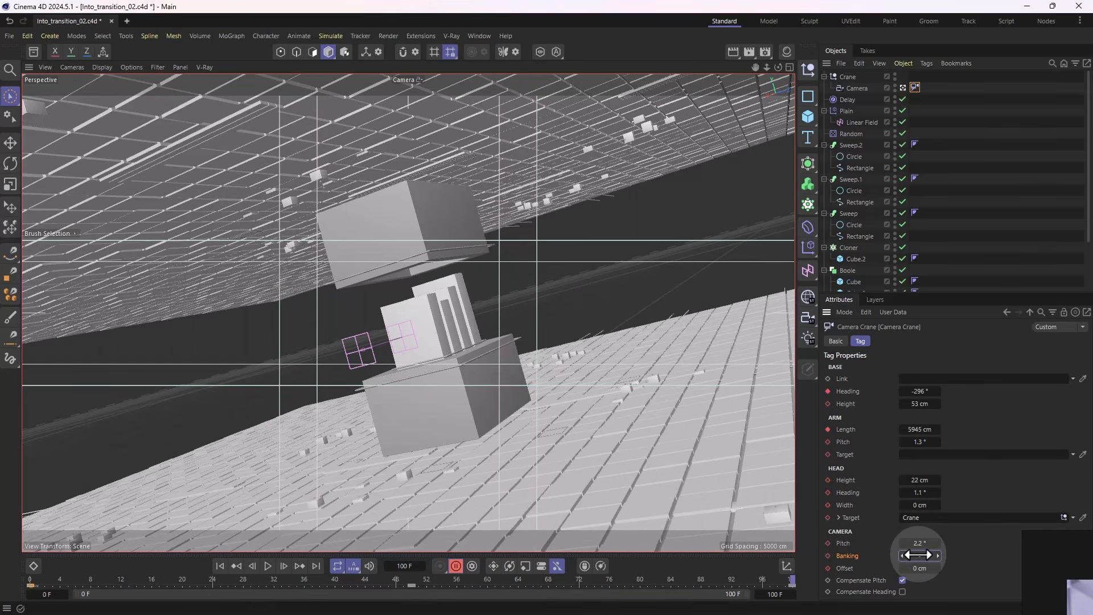
drag(918, 555, 920, 555)
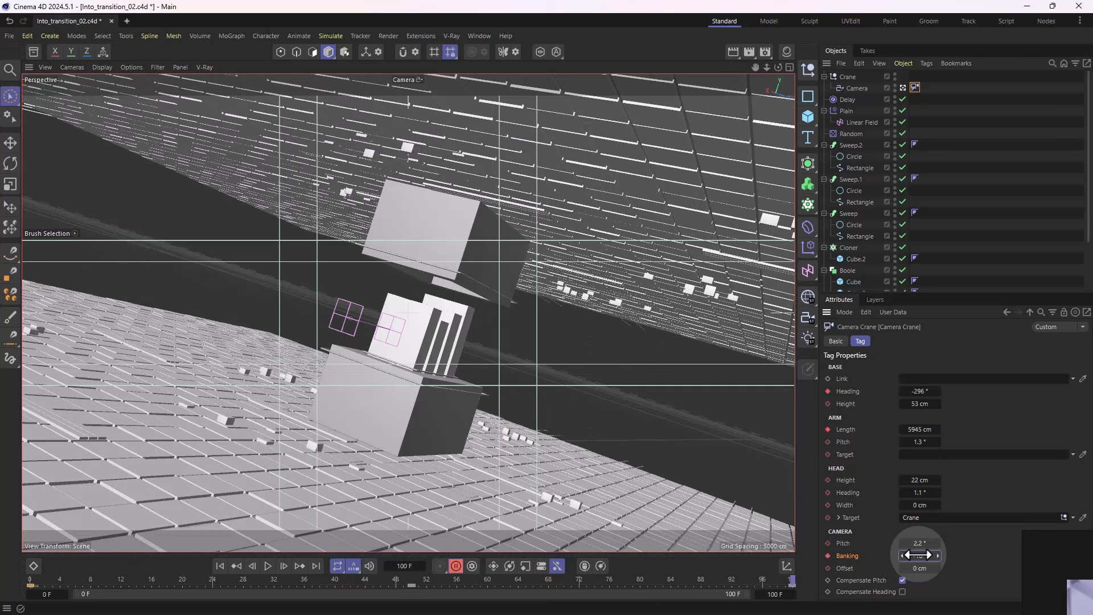
click(925, 563)
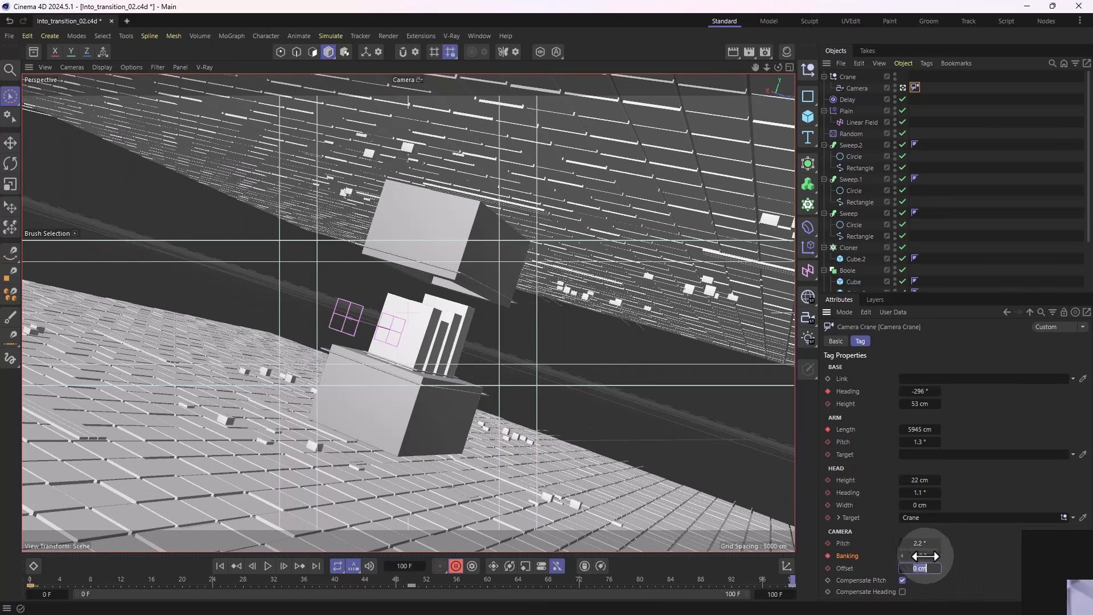
click(925, 556)
text(-10)
key(Return)
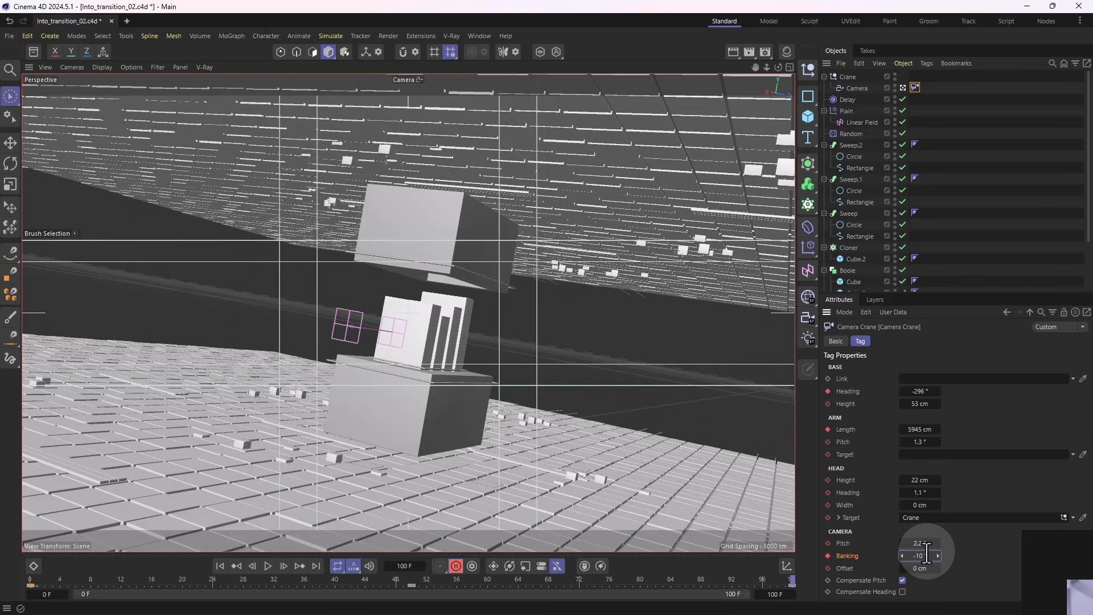
key(F8)
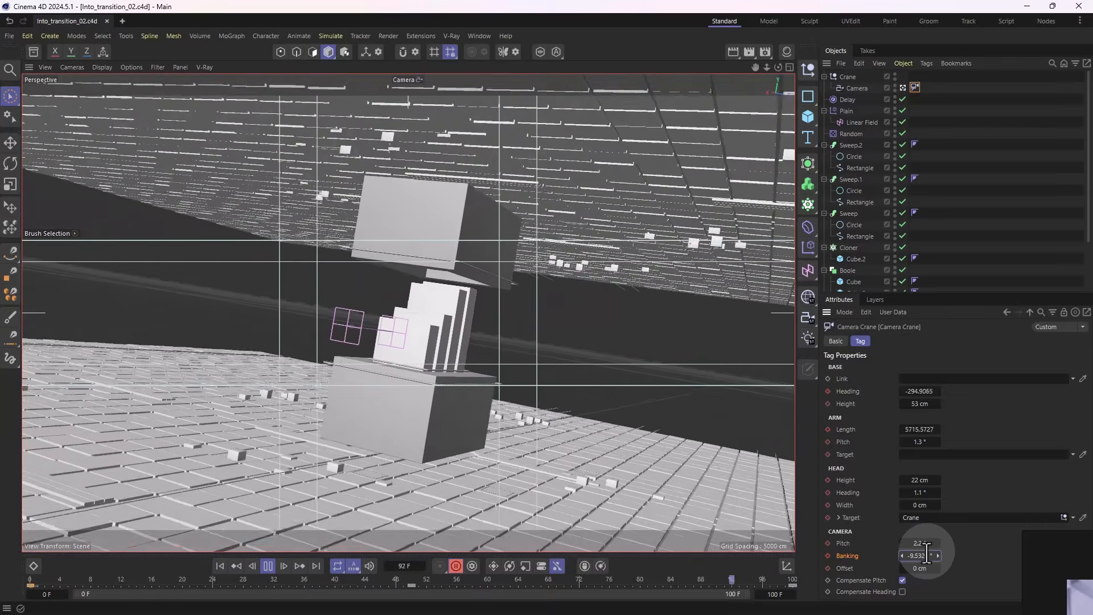
key(F8)
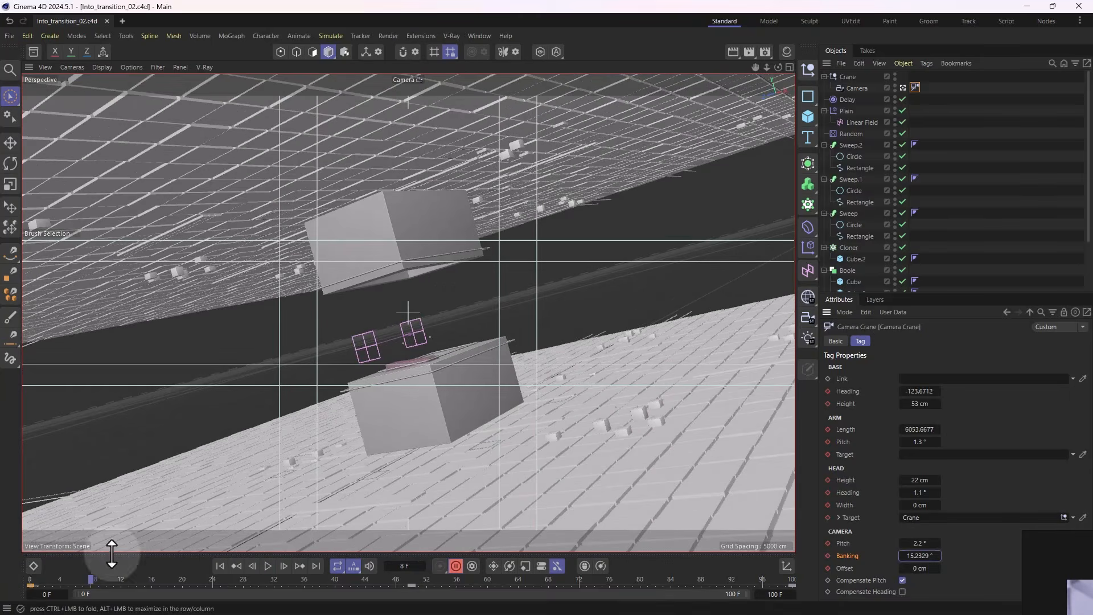
- Reduce the Camera Crane's banking to 5° at frame 0 and play back the animation
click(30, 581)
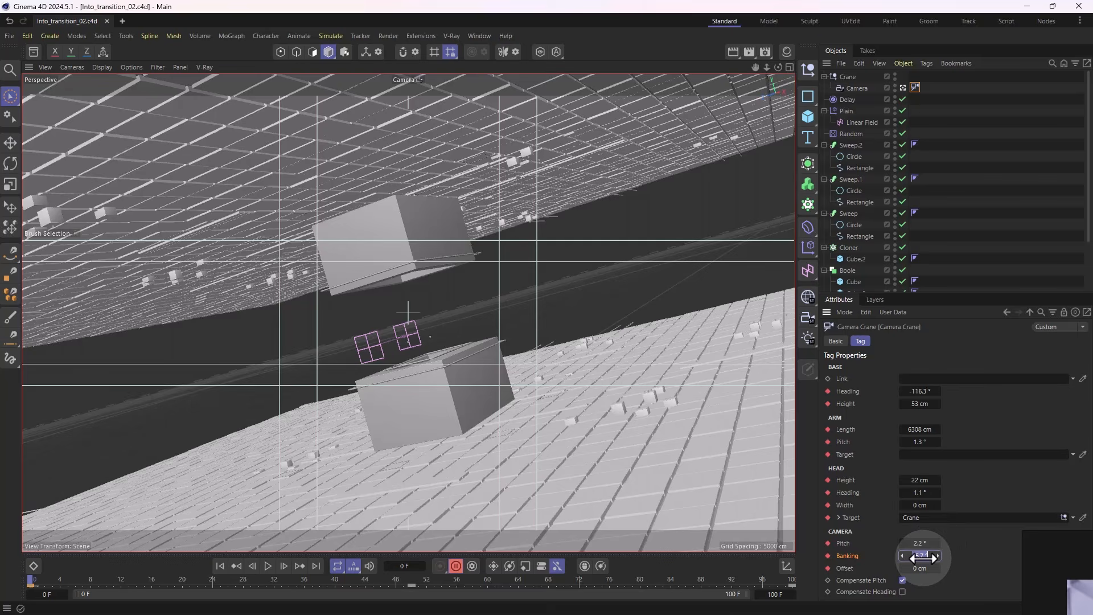
text(5)
key(Return)
key(e)
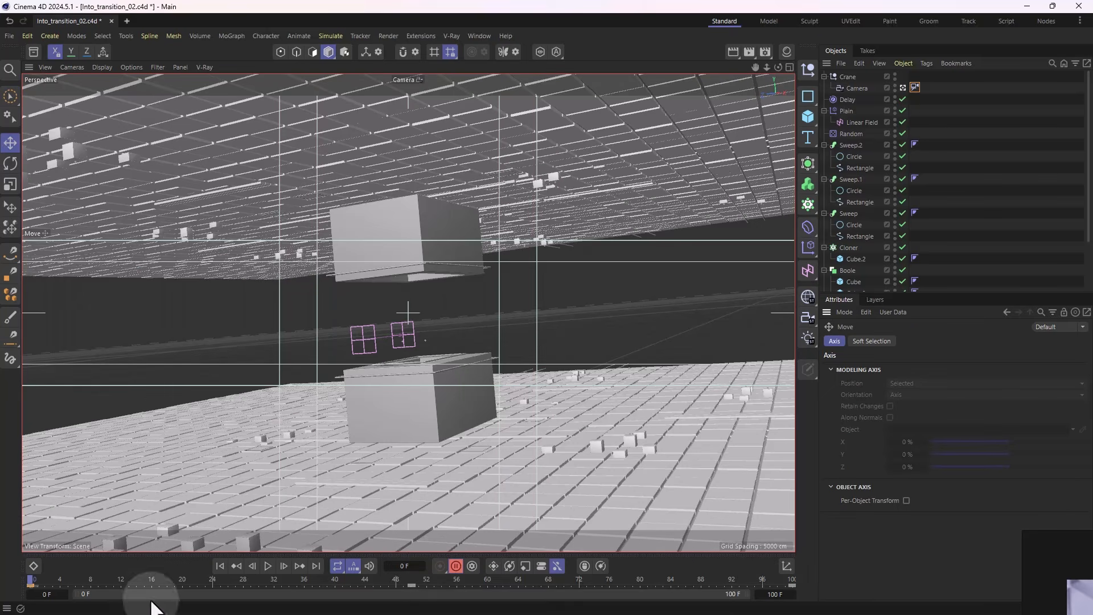
key(F8)
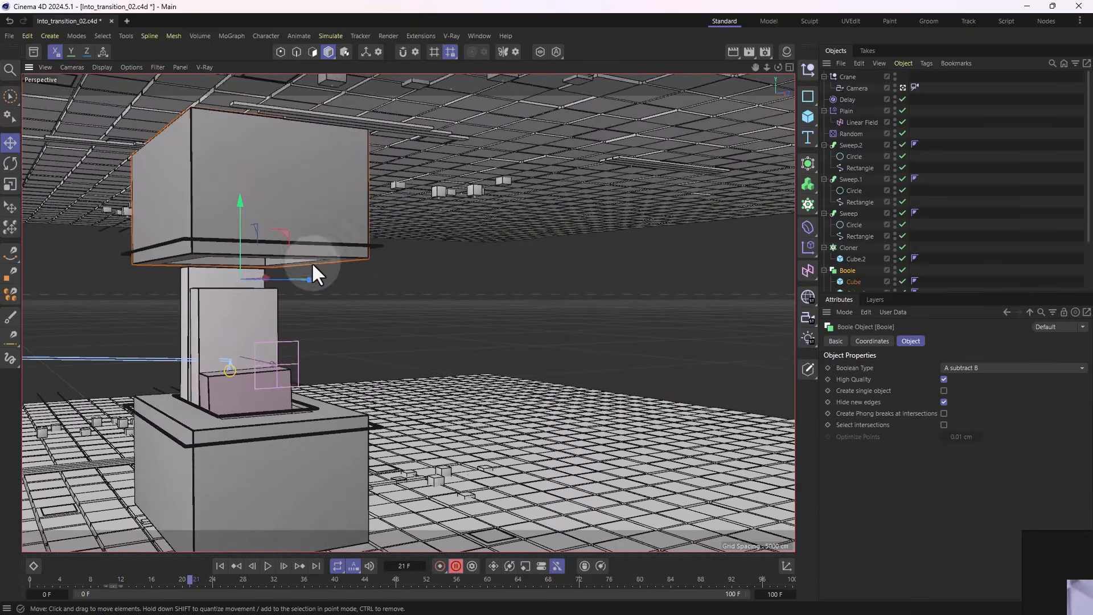
- Lower Cube.2 inside the upper block's Boole by about 295 cm to close the opening, and return to the camera view
scroll(325, 255, up, 5)
alt+drag(405, 248, 400, 107)
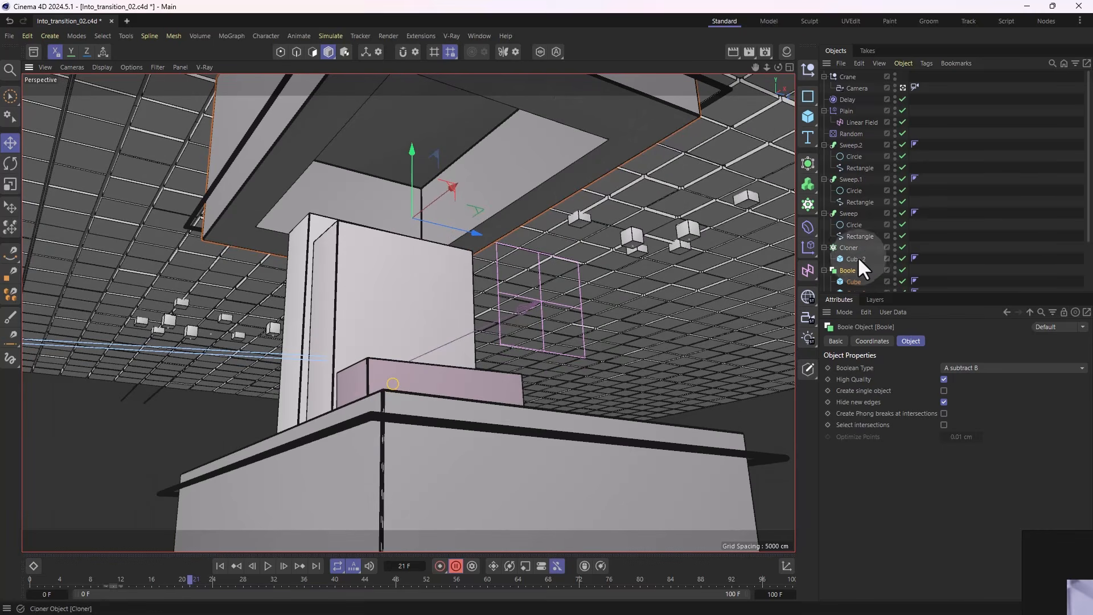
scroll(857, 255, down, 3)
click(857, 230)
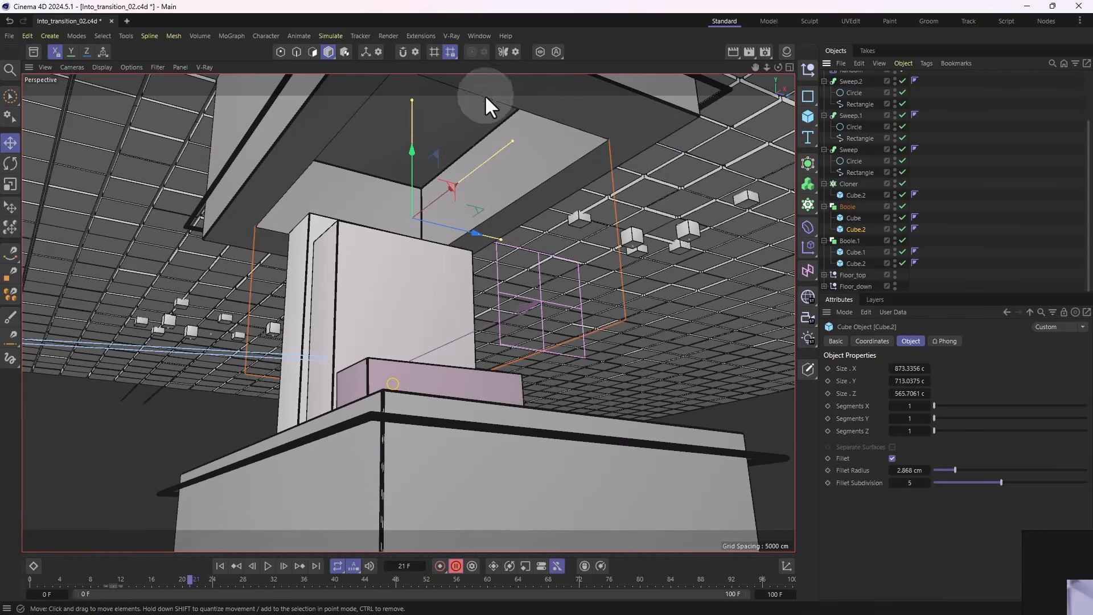
drag(409, 151, 421, 255)
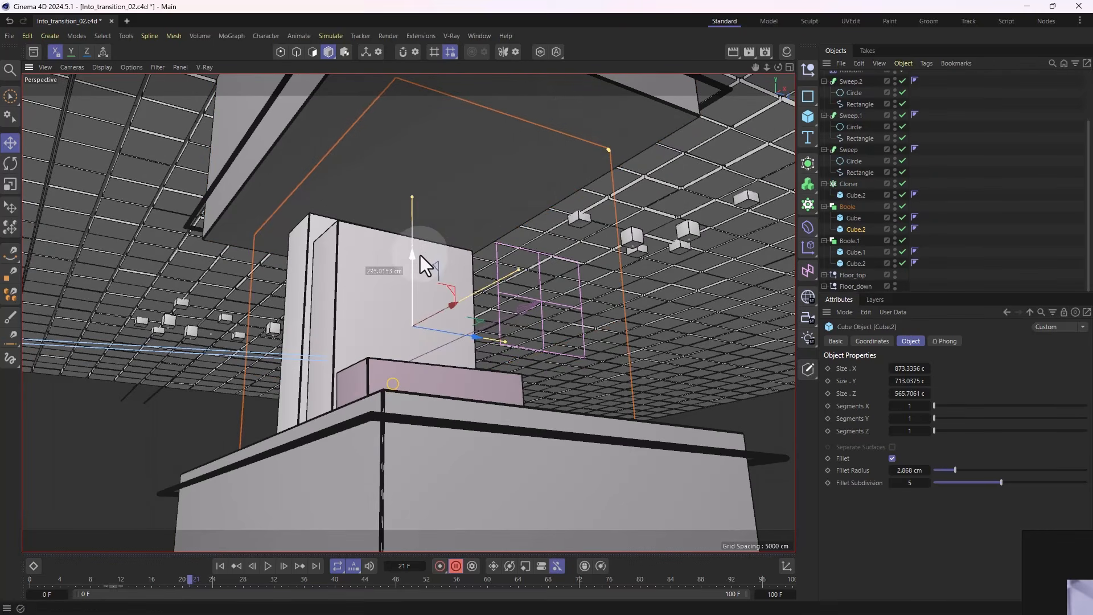
click(433, 80)
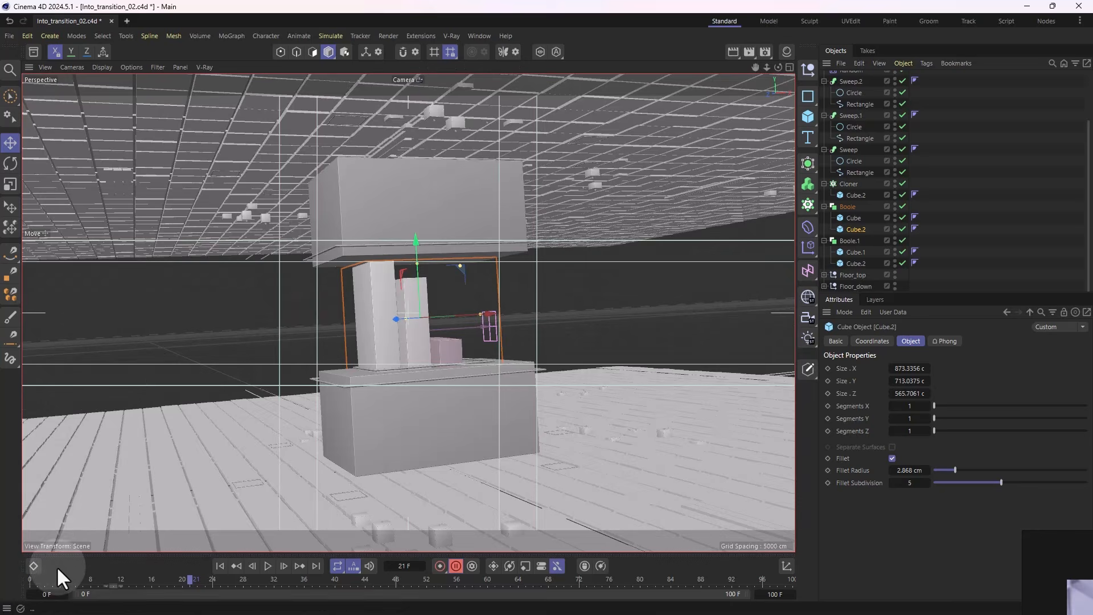
- Keyframe Cube.2's Y position at -295.0153 cm and place that key at frame 12
drag(48, 577, 2, 586)
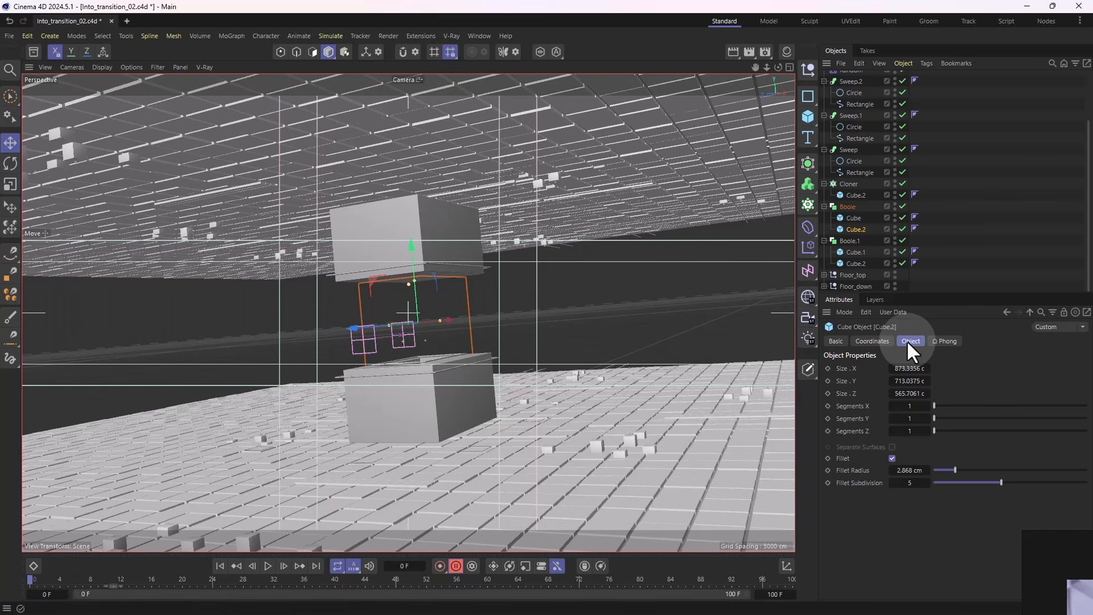
click(871, 341)
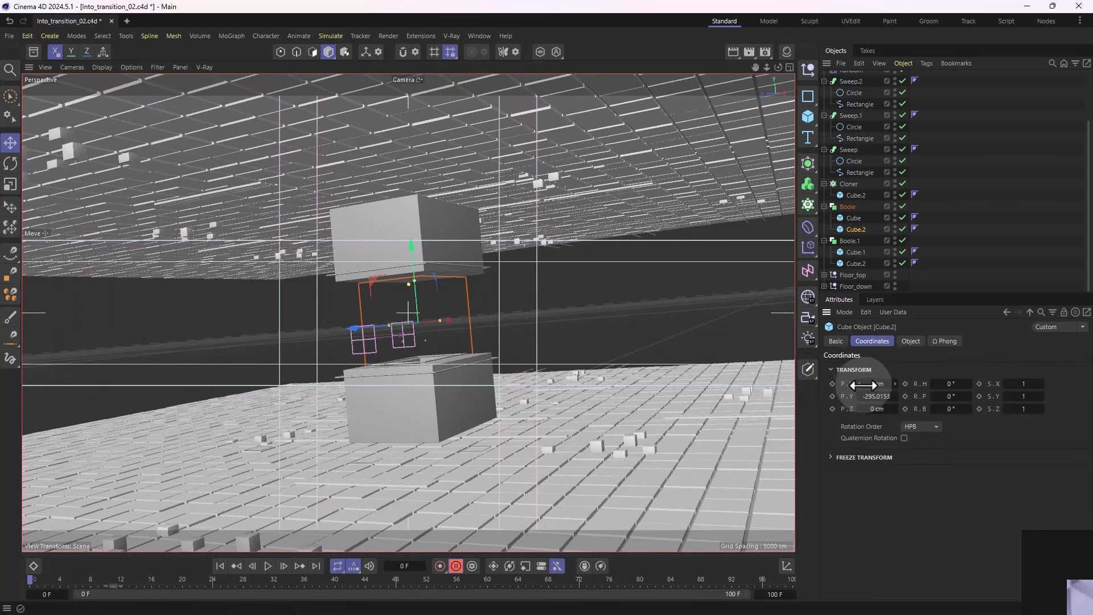
click(832, 396)
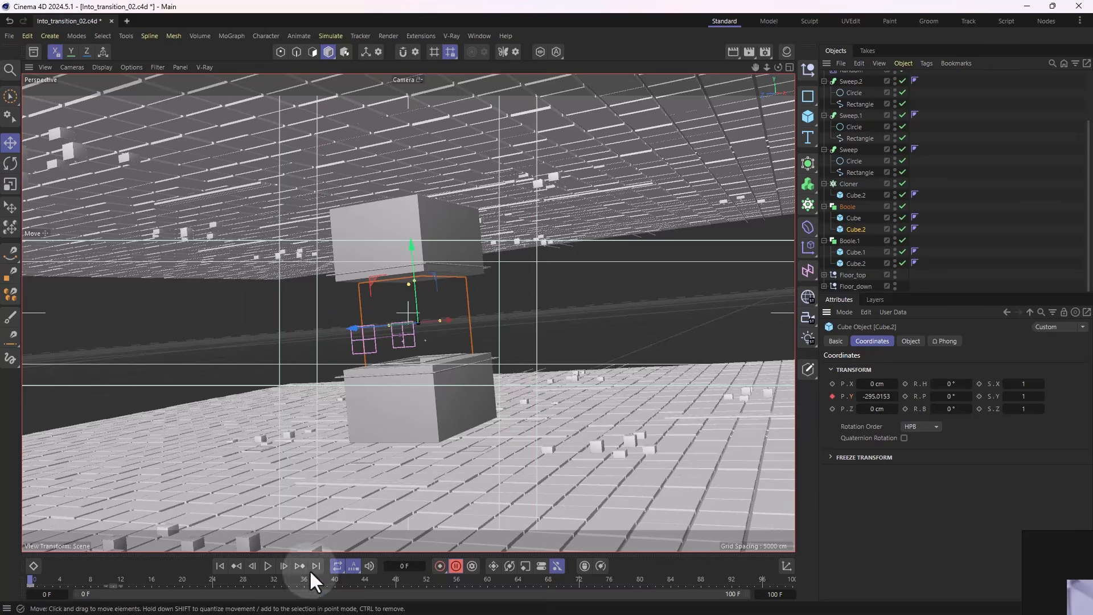
drag(37, 580, 120, 596)
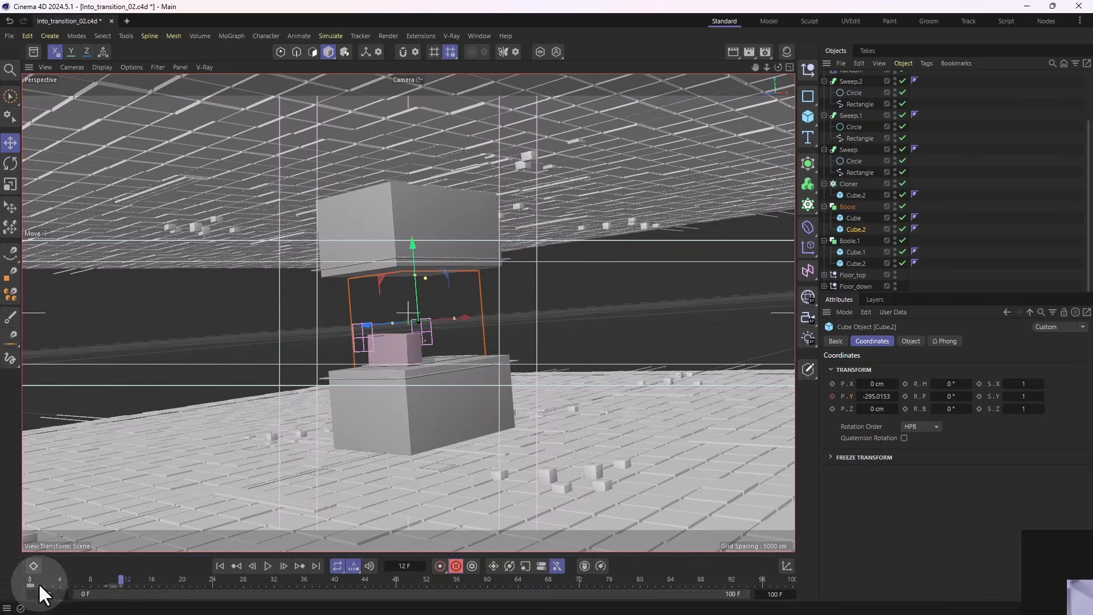
drag(30, 584, 256, 547)
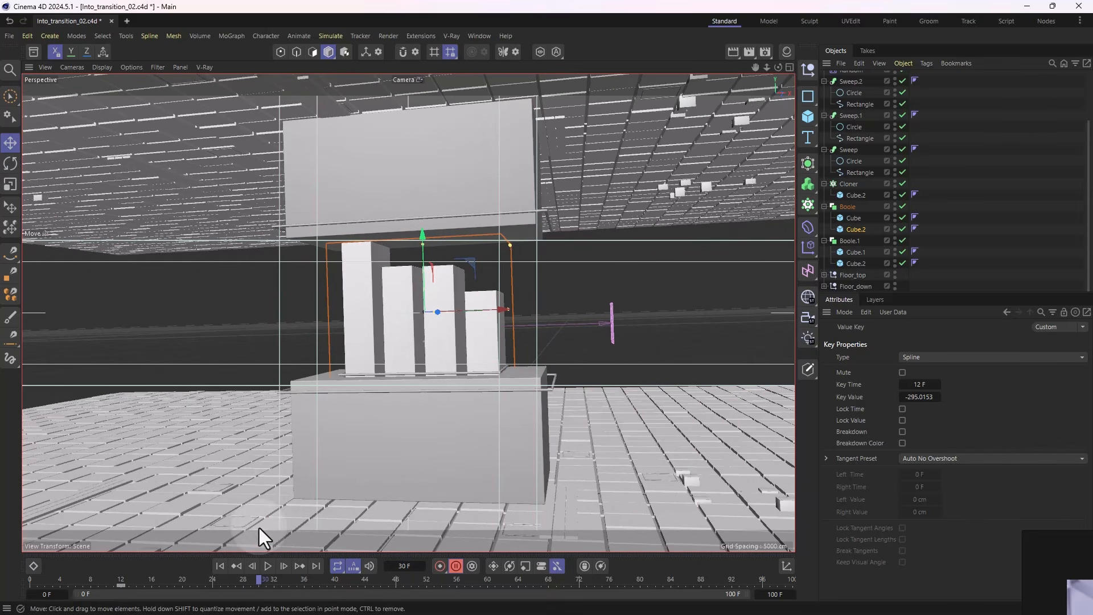
- Raise Cube.2 into the upper block at frame 30, shift its first key to frame 6 and preview the opening
drag(425, 236, 422, 200)
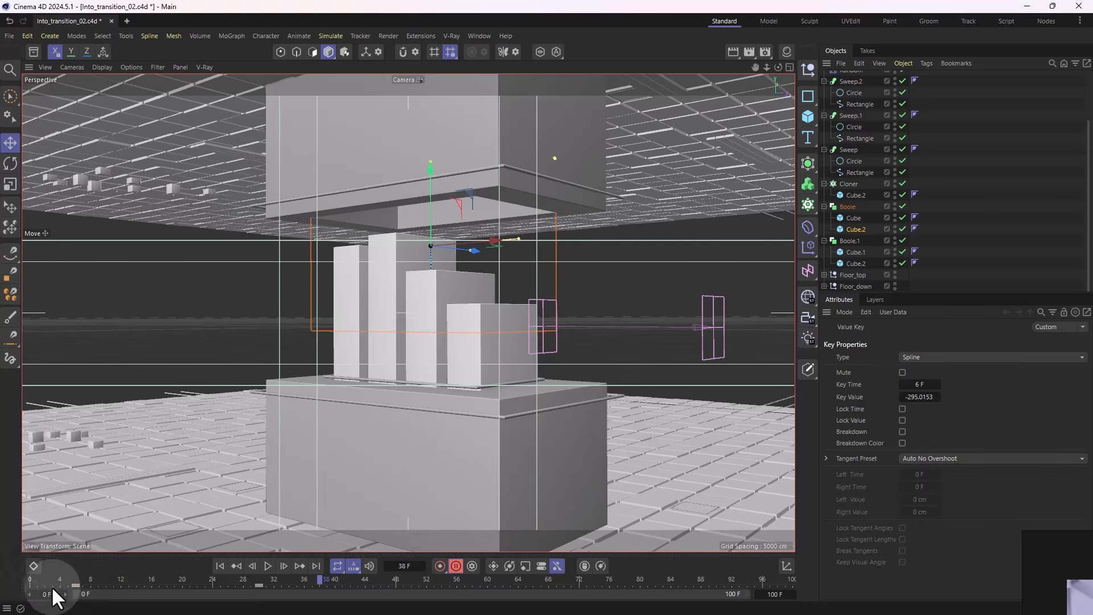
drag(48, 583, 16, 585)
key(F8)
key(F8)
key(F8)
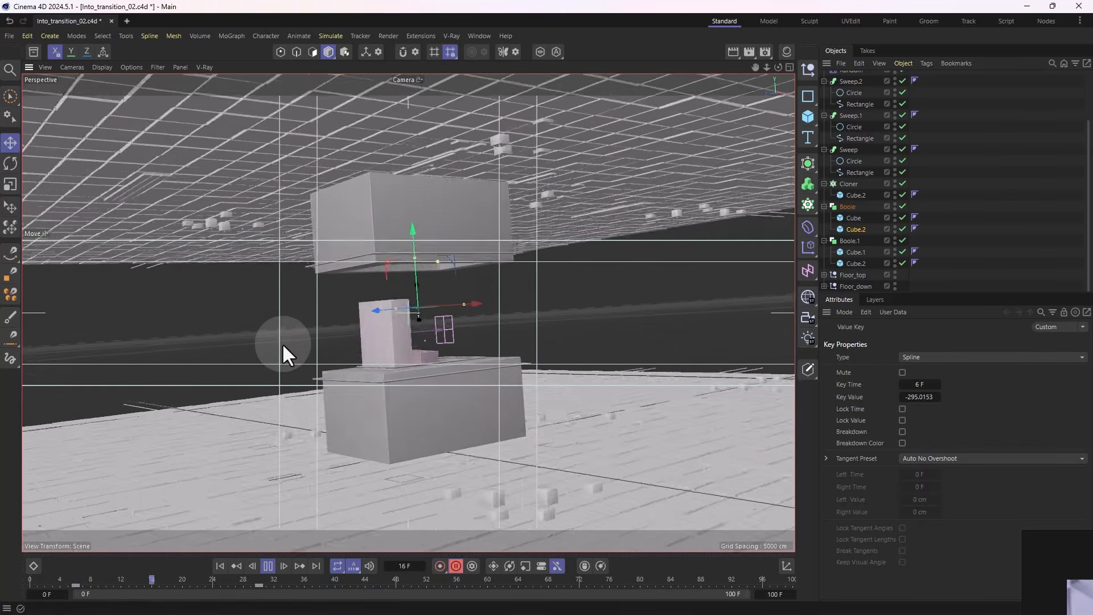
- Shift both Cube.2 position keys to about frames 17 and 41, save the project and preview the timing
drag(110, 580, 198, 545)
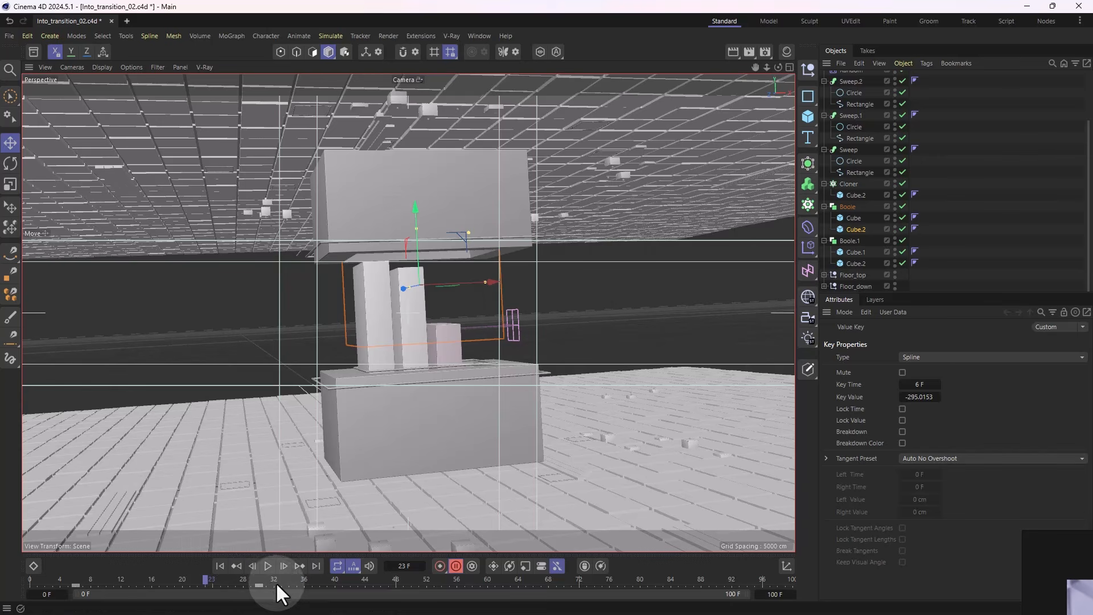
drag(276, 583, 159, 570)
key(ctrl+s)
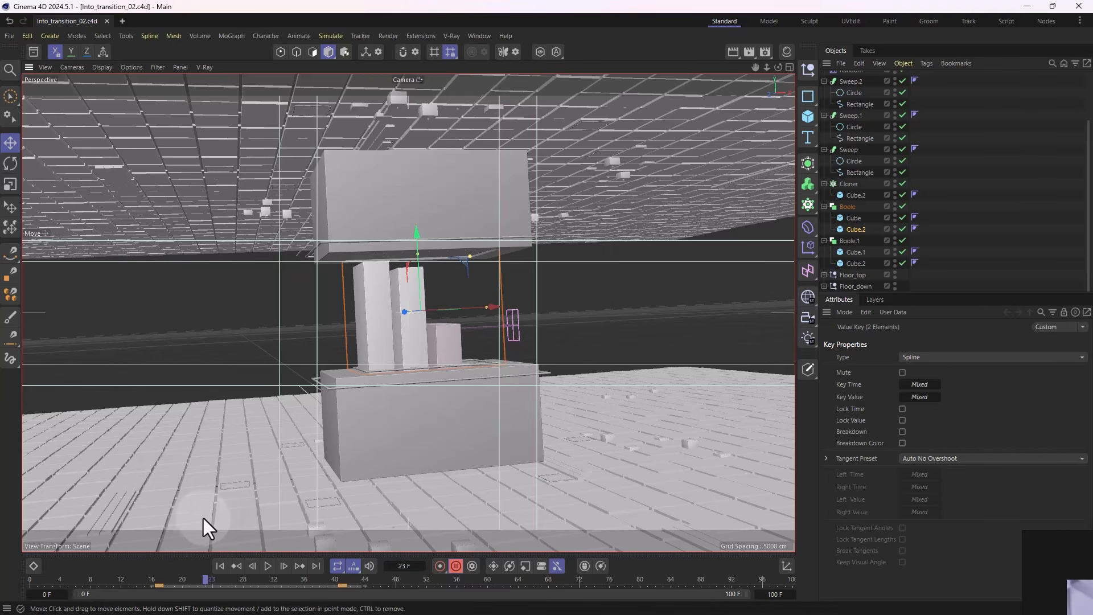
drag(76, 581, 29, 579)
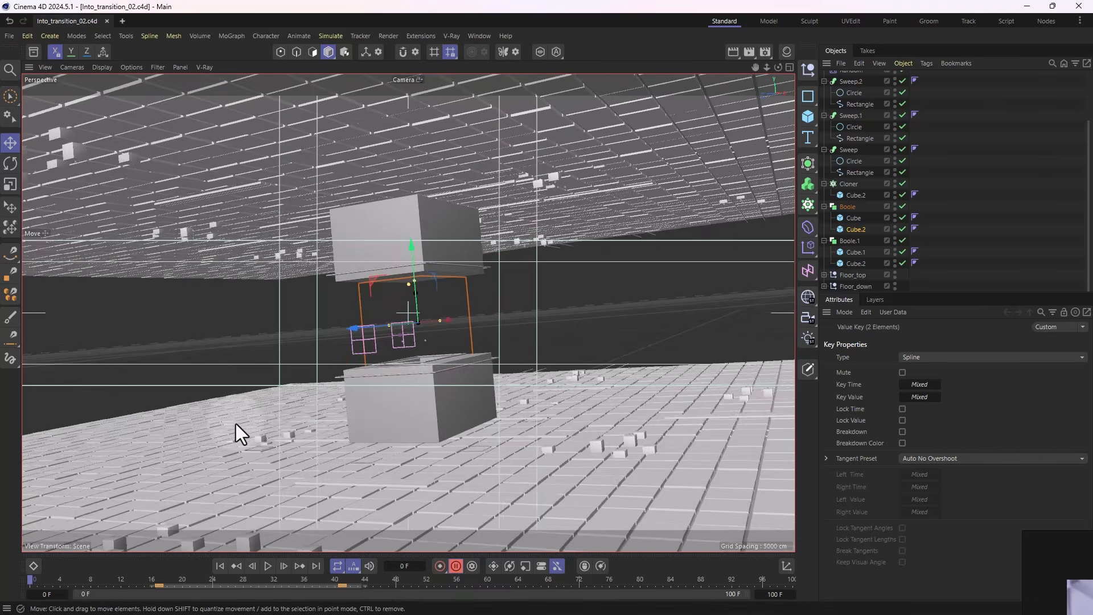
key(F8)
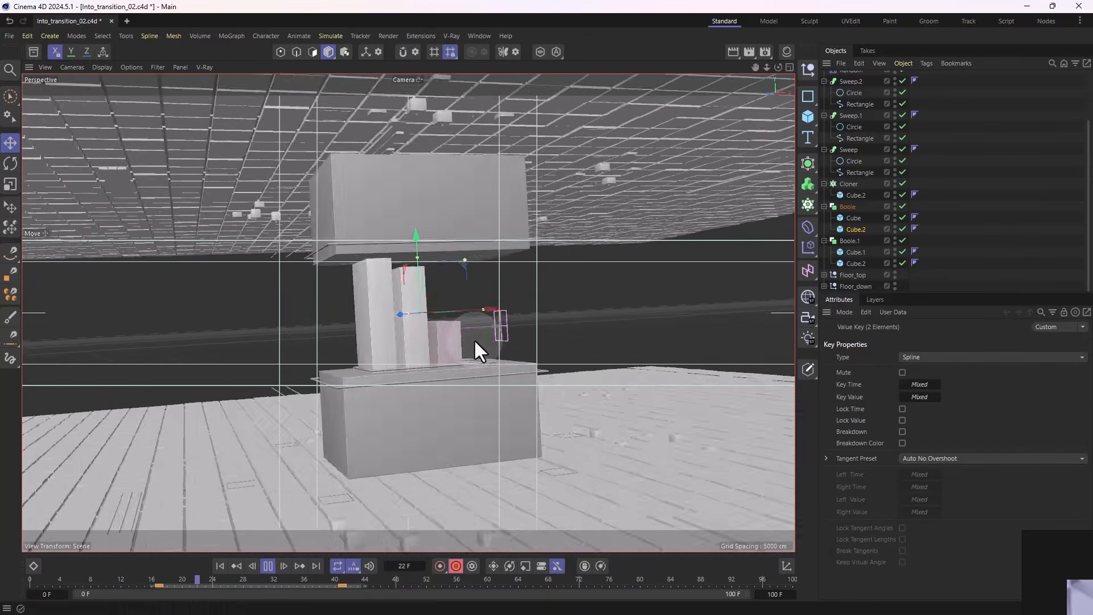
key(F8)
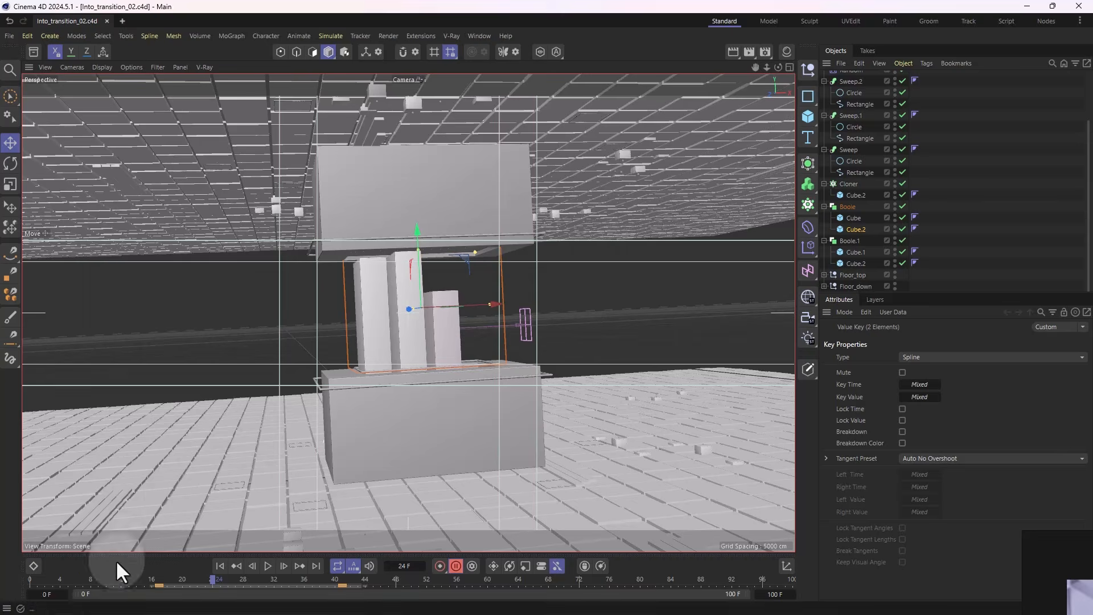
drag(50, 584, 1, 588)
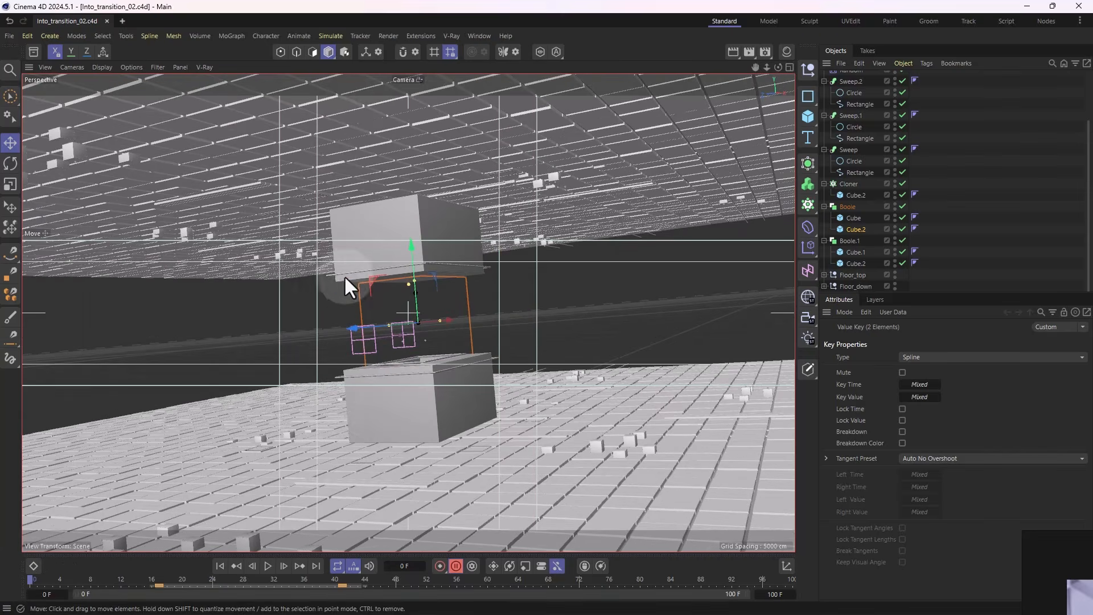
- Set the End Growth of the Sweep around the upper block to 22% and keyframe it at frame 0
click(381, 582)
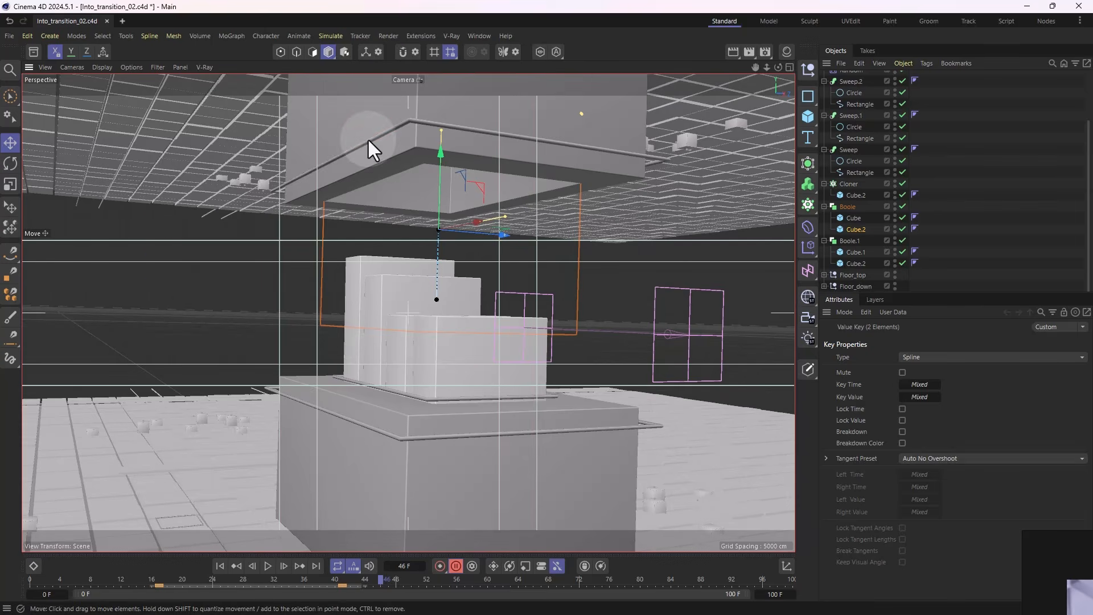
click(368, 141)
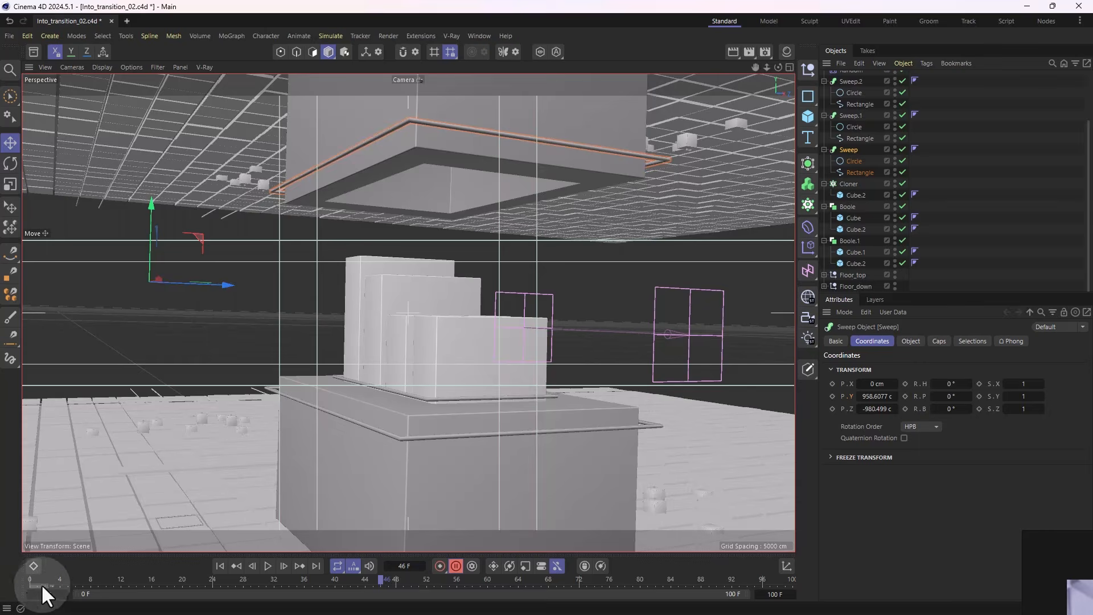
drag(41, 584, 17, 586)
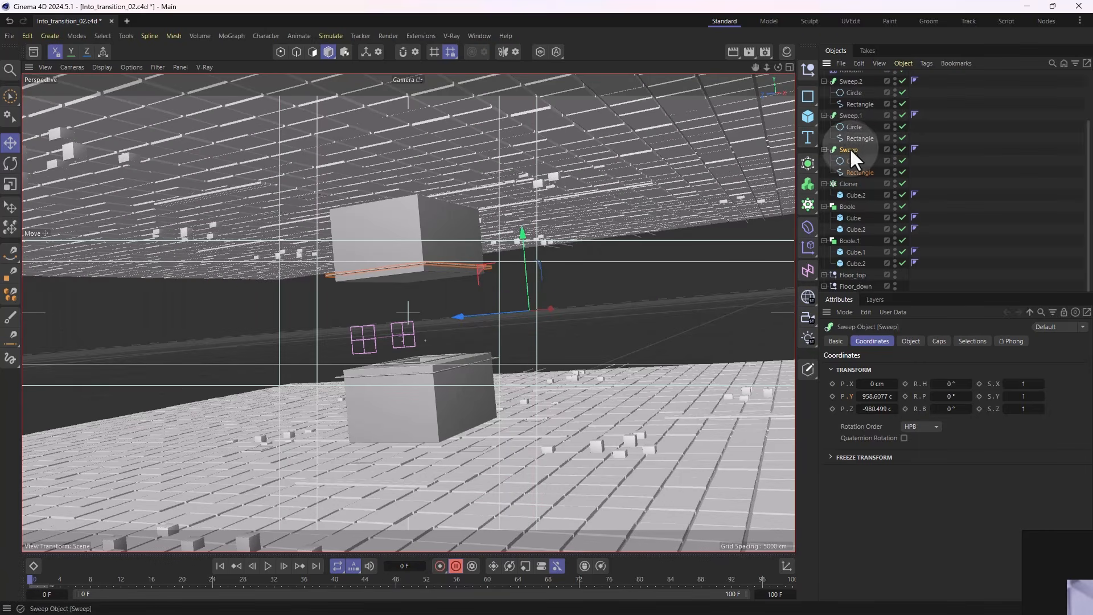
click(912, 341)
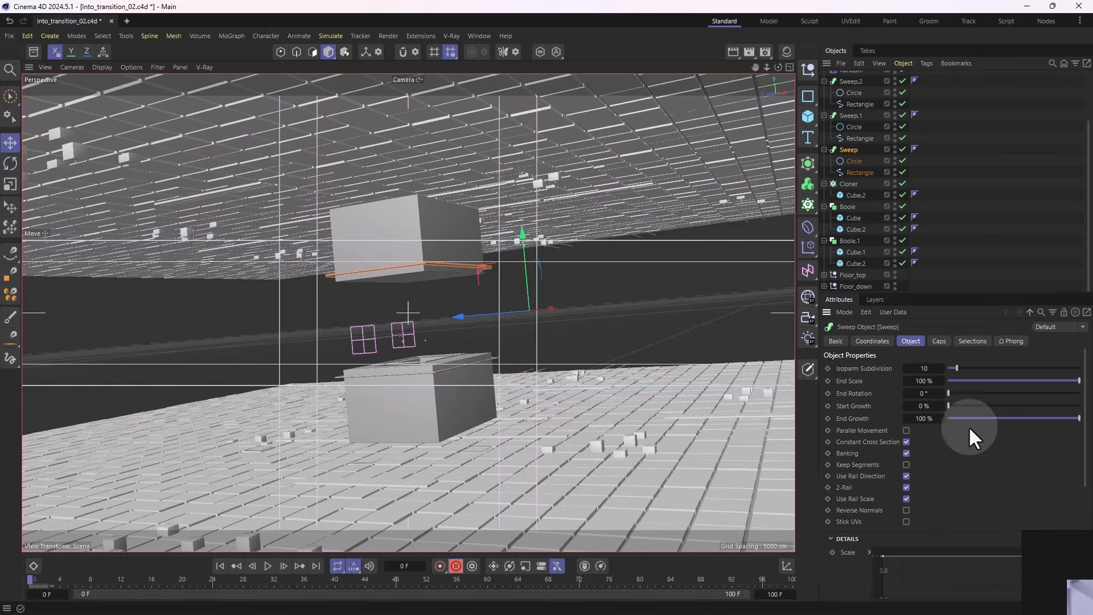
drag(989, 433, 975, 446)
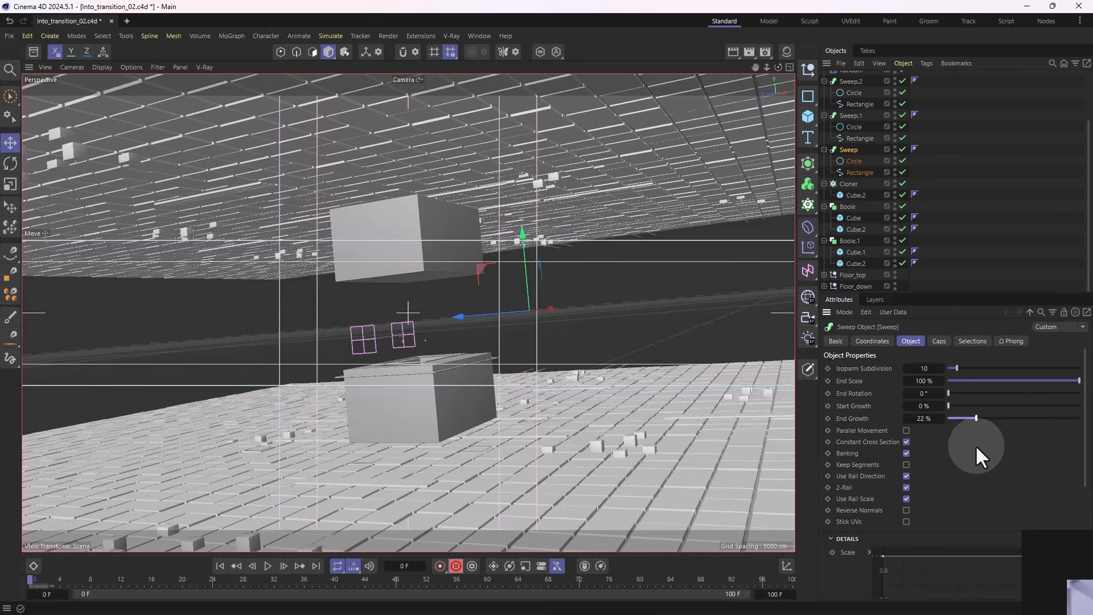
- Keyframe the upper block Sweep's End Growth at 100% on frame 42 and preview the trim growing
drag(327, 579, 349, 580)
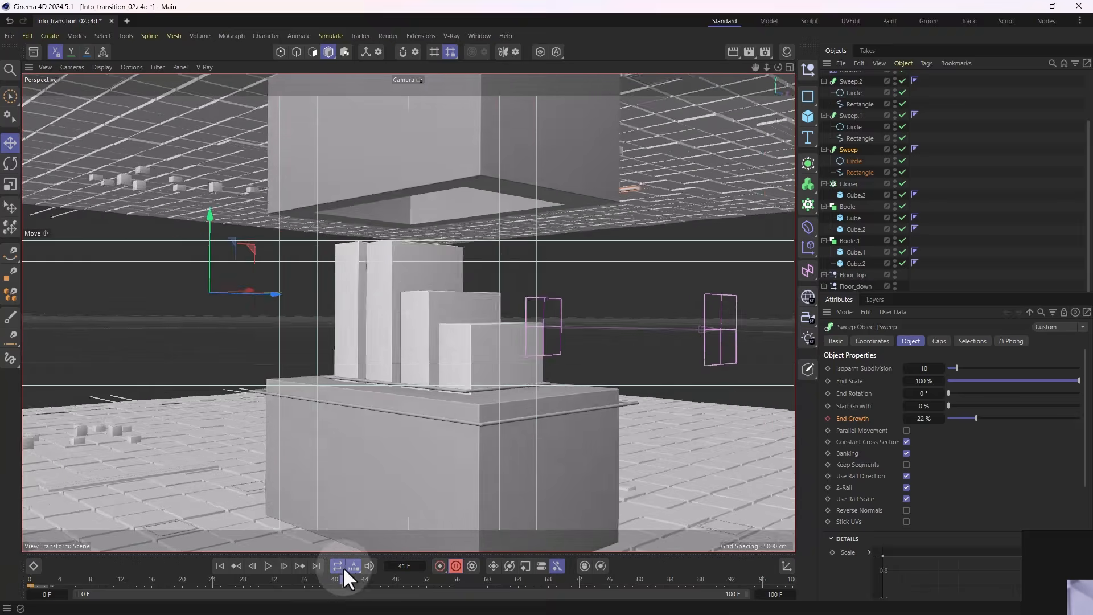
drag(1040, 421, 1079, 419)
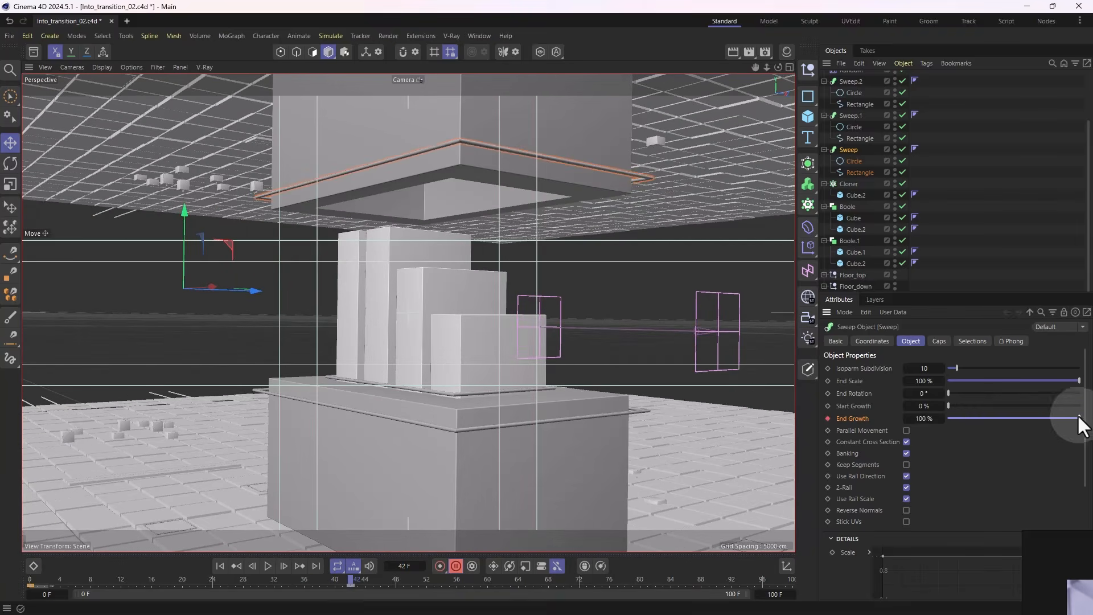
click(829, 419)
drag(41, 582, 266, 579)
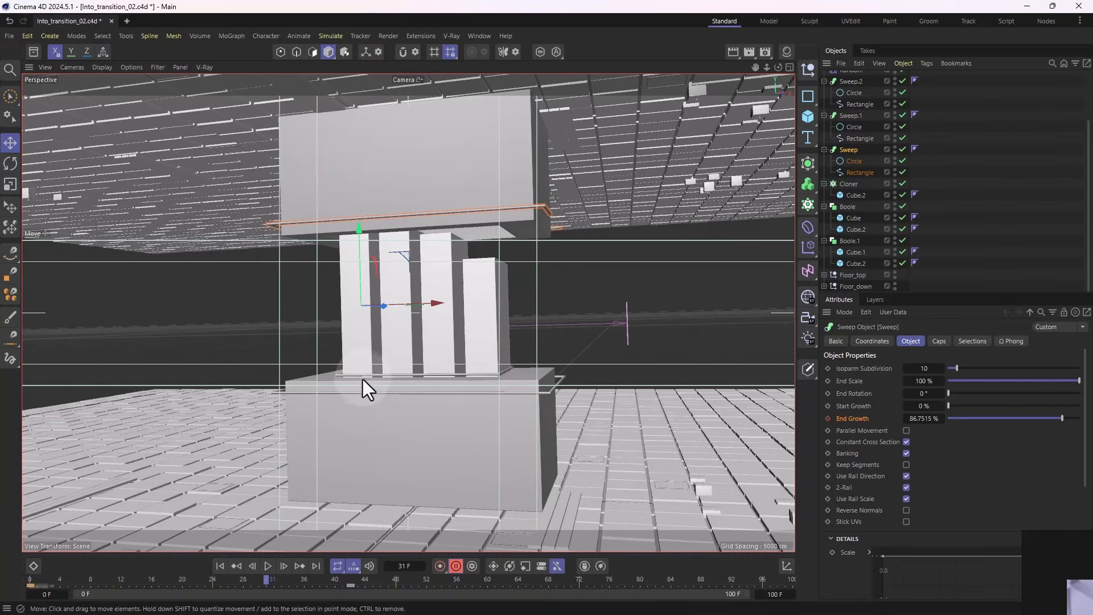
- Raise Sweep.2 to the upper block's opening and keyframe its End Growth at 0% on frame 24 and 100% on frame 60
click(364, 377)
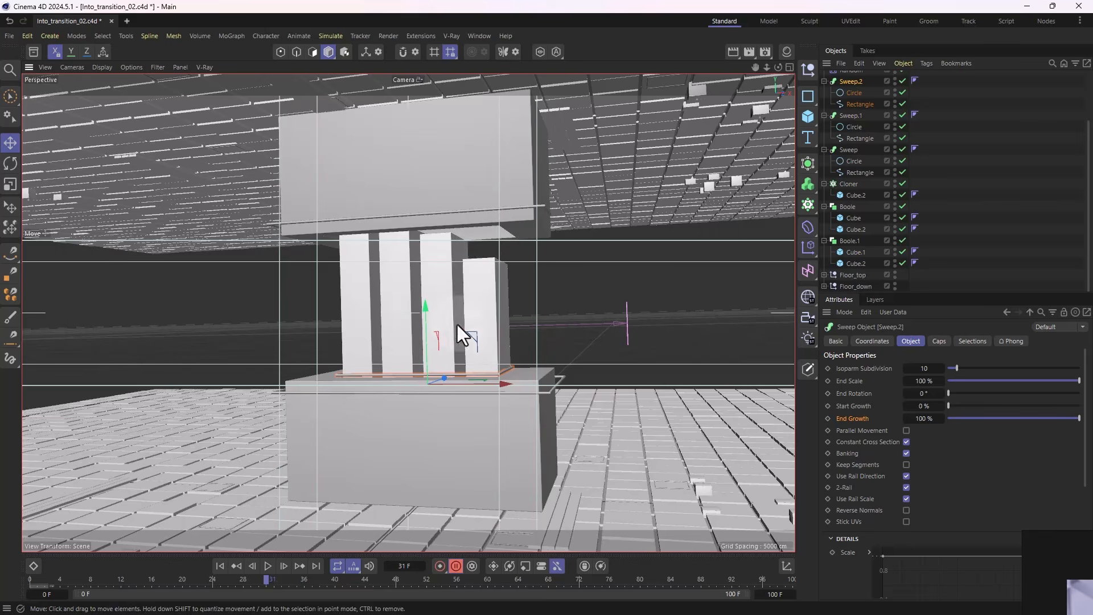
drag(425, 312, 433, 171)
drag(159, 580, 210, 538)
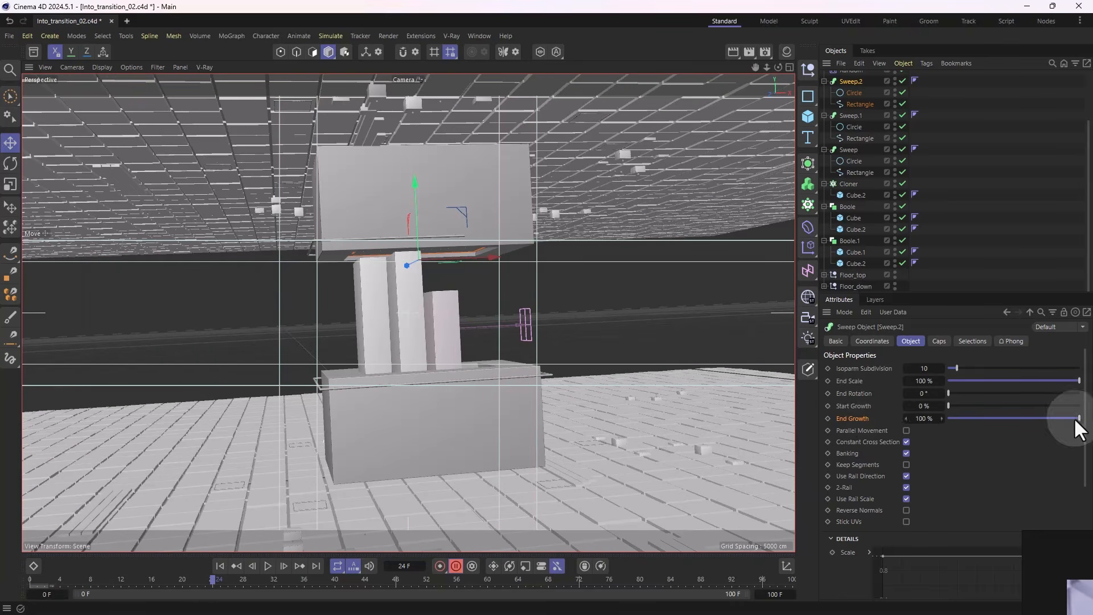
drag(268, 578, 484, 583)
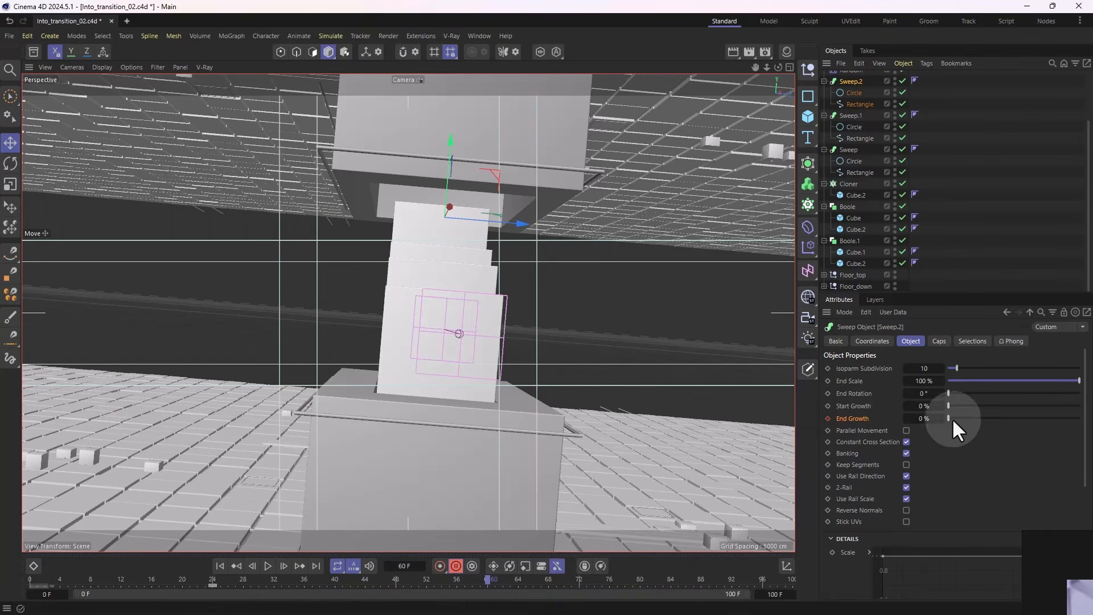
drag(950, 418, 1092, 375)
- Keyframe Sweep.2's Y position at 1284.7996 cm on frame 24 and 559.7996 cm on frame 60, and preview its descent
click(878, 343)
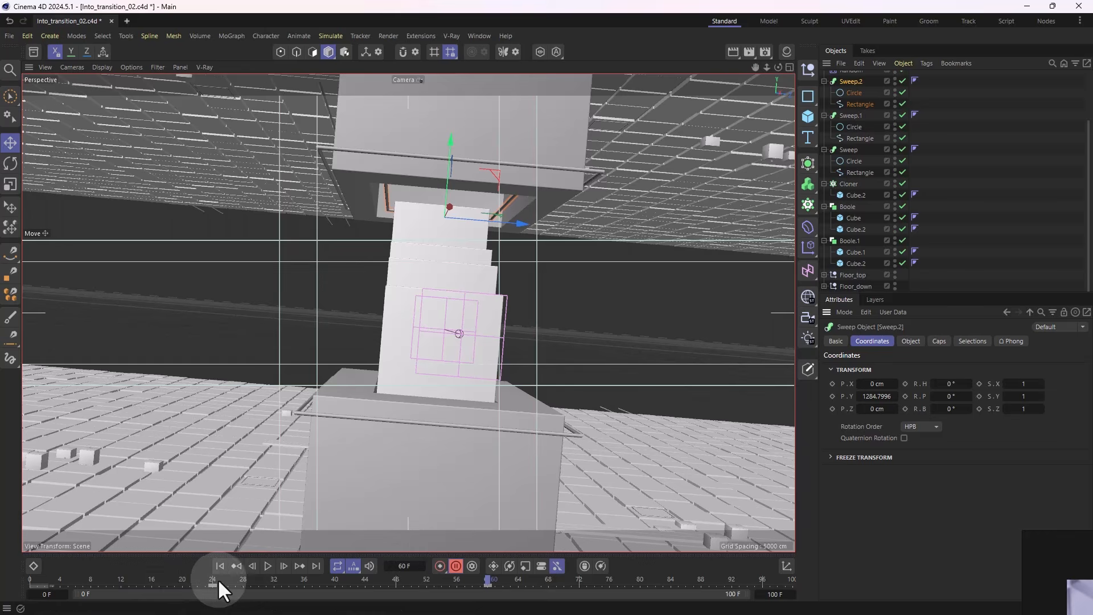
click(237, 566)
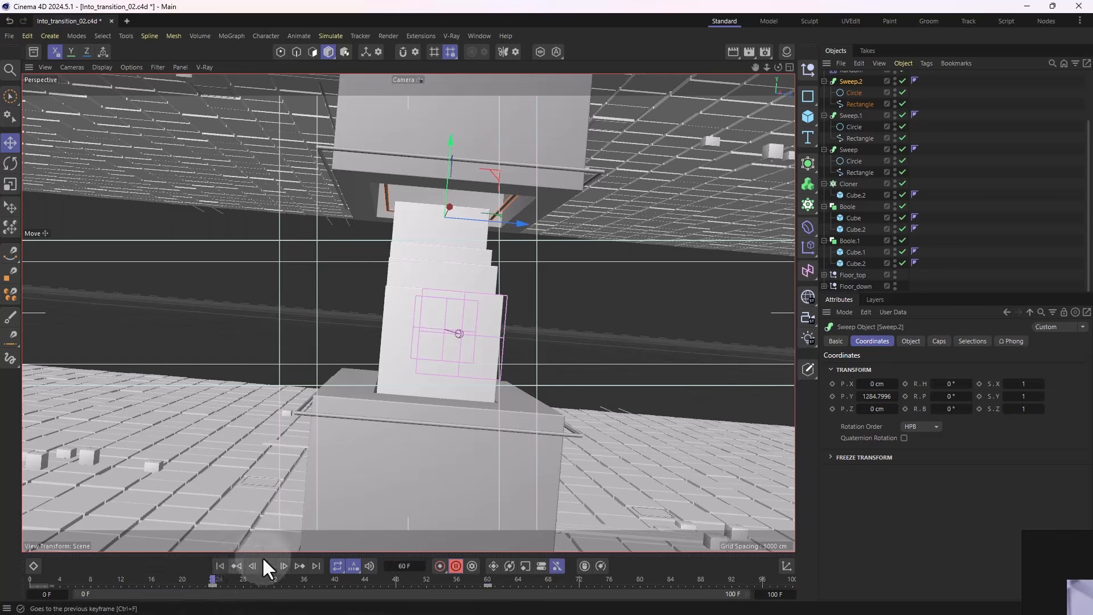
click(833, 396)
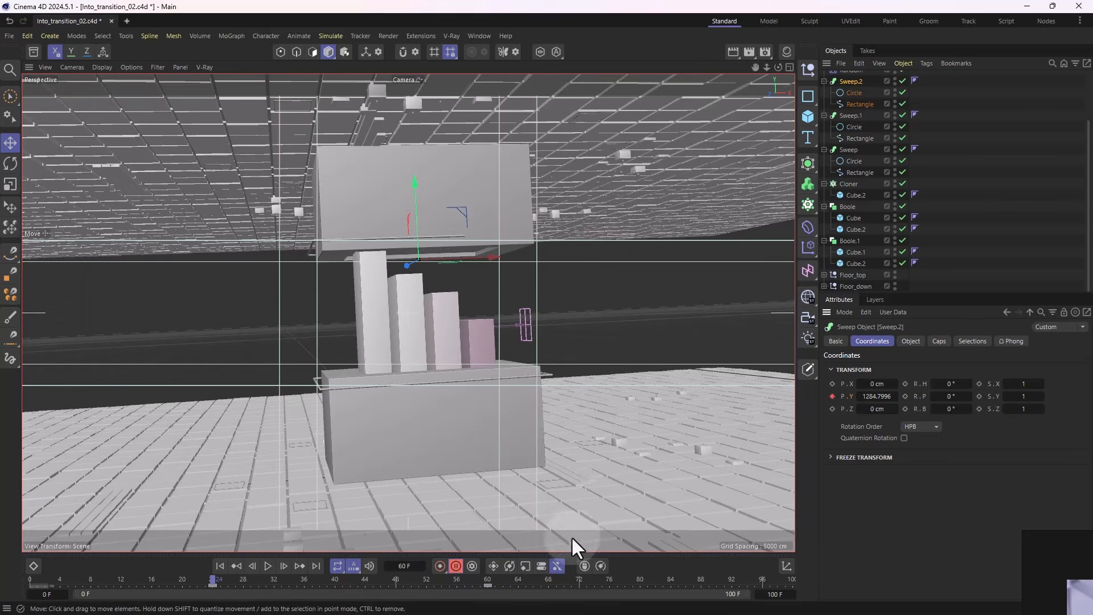
click(487, 580)
drag(880, 396, 884, 390)
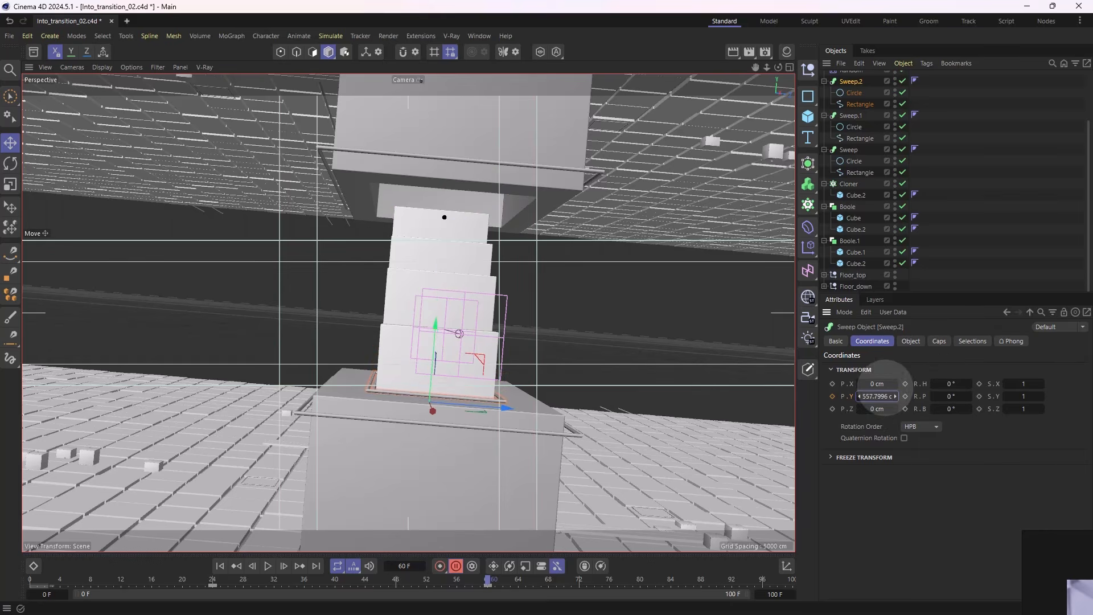
click(137, 581)
key(F8)
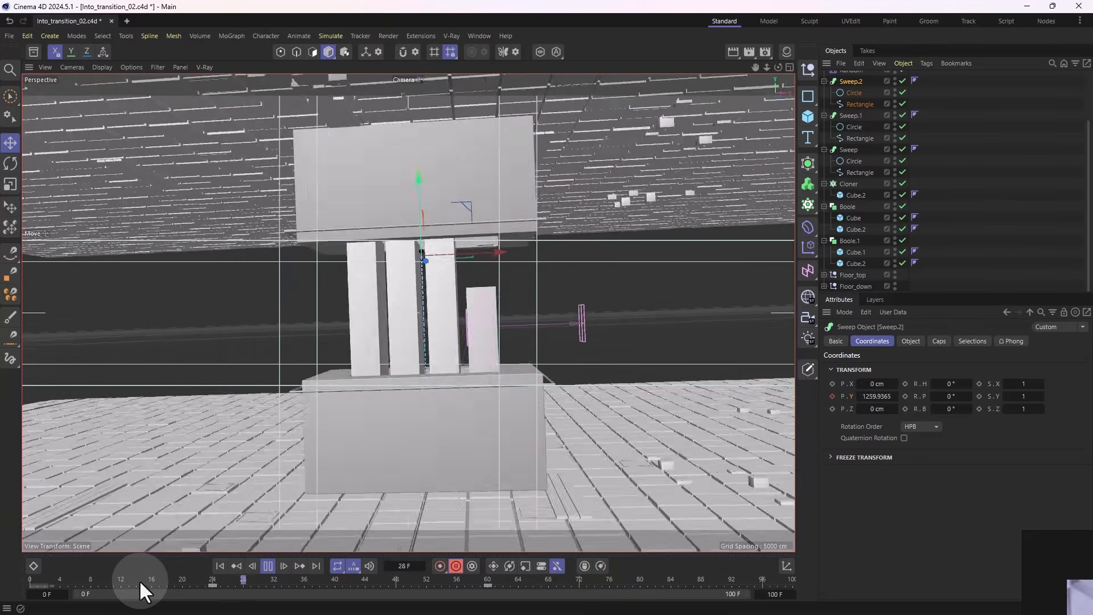
key(F8)
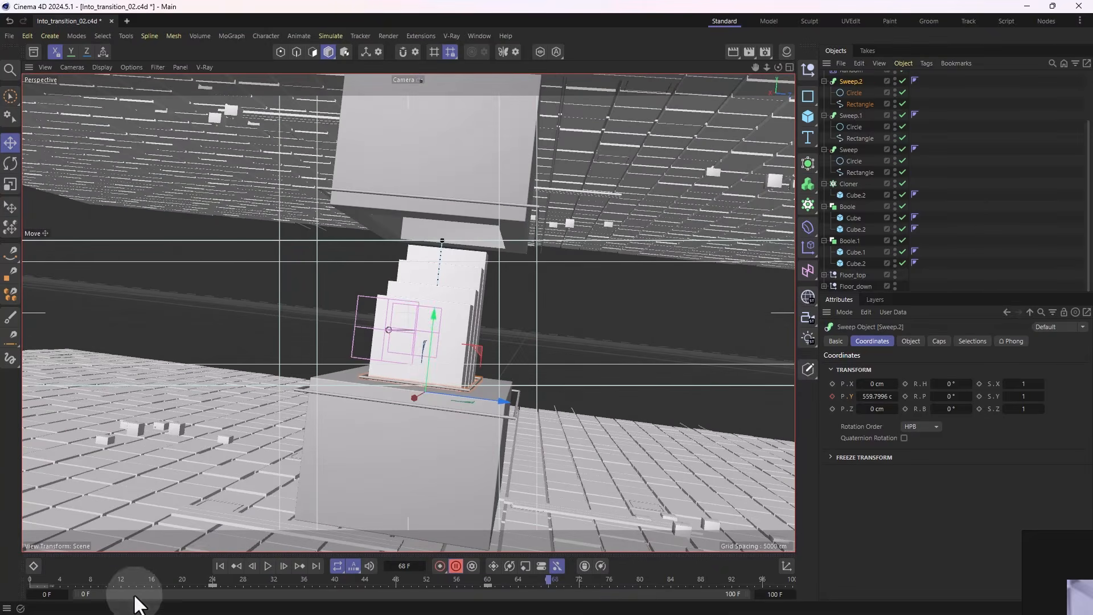
- Shift Sweep.2's first keys to frame 12 and its last keys to frame 70, and preview the timing
drag(211, 587, 120, 587)
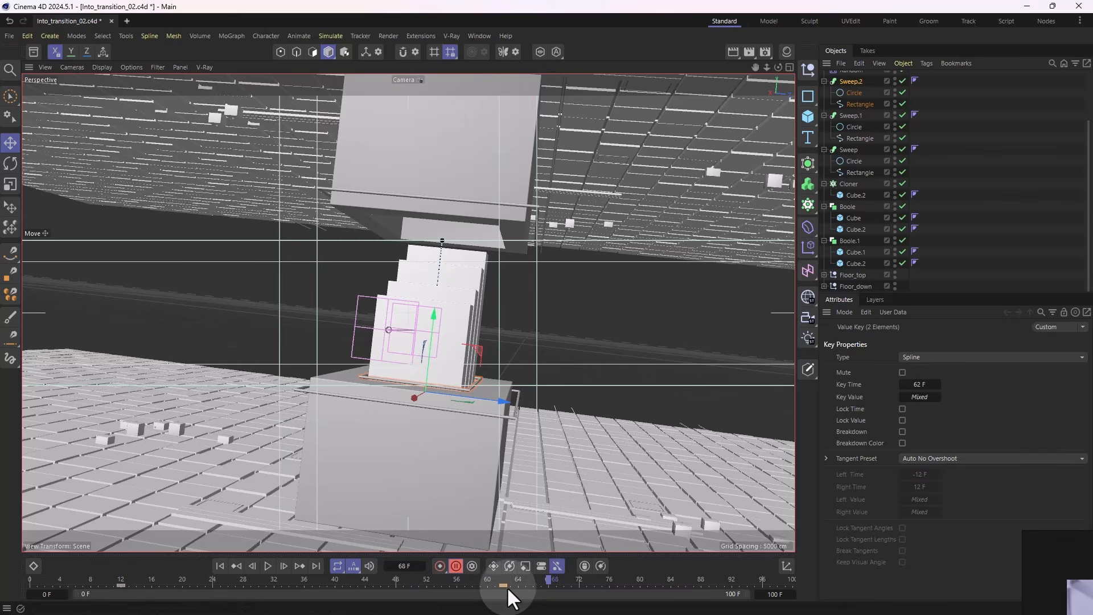
drag(507, 587, 565, 590)
key(F8)
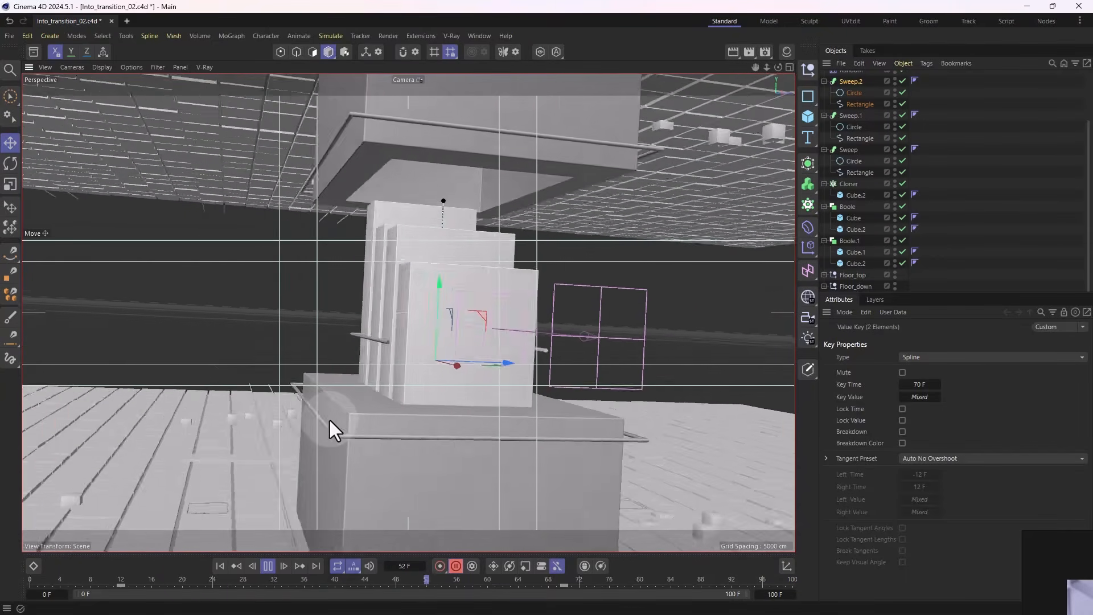
key(F8)
- Keyframe the Start Growth of Sweep.1 around the lower block at 100% on frame 0 and 0% on frame 60
click(342, 399)
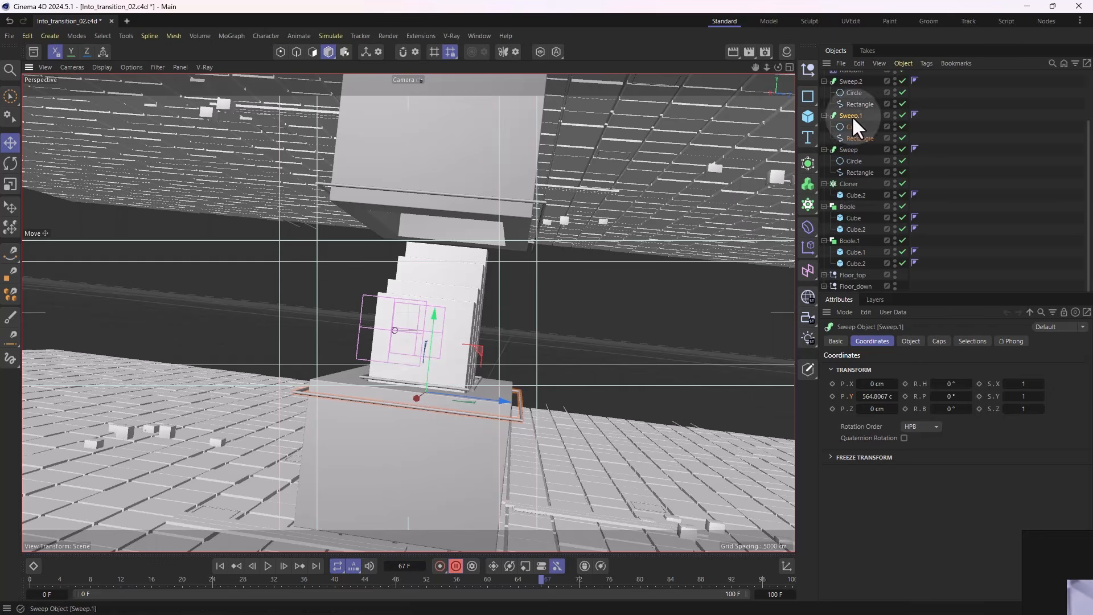
click(913, 343)
drag(950, 407, 1085, 391)
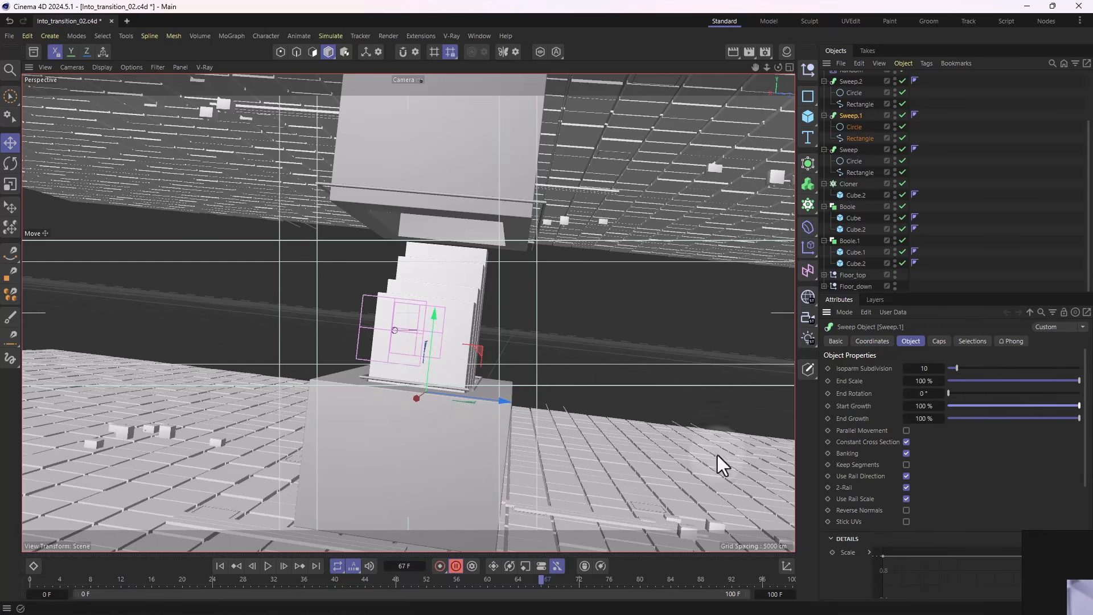
key(shift+f)
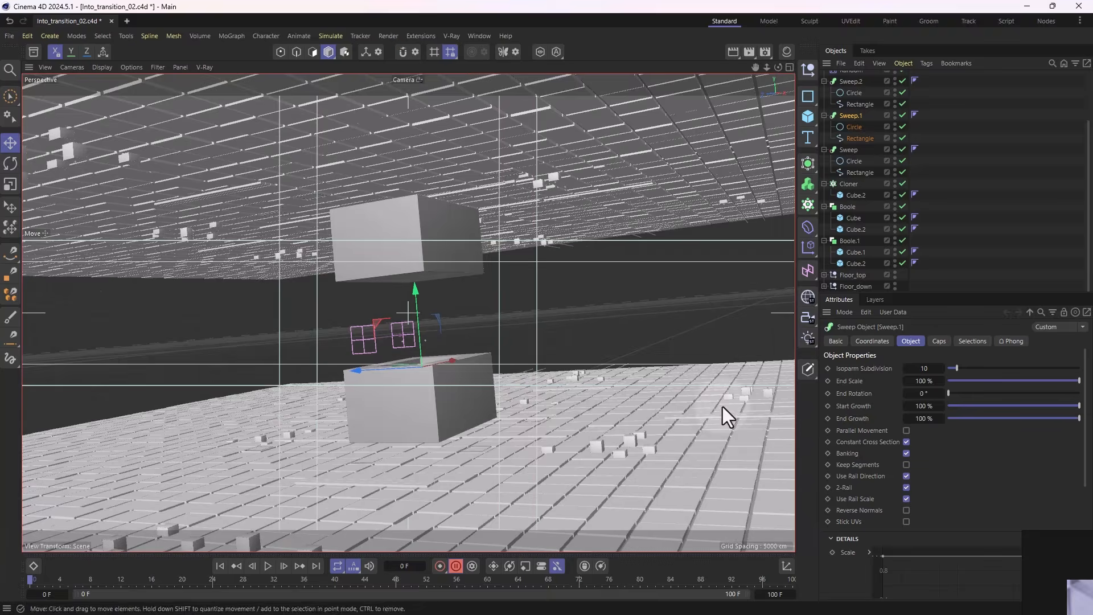
click(828, 406)
drag(169, 579, 487, 583)
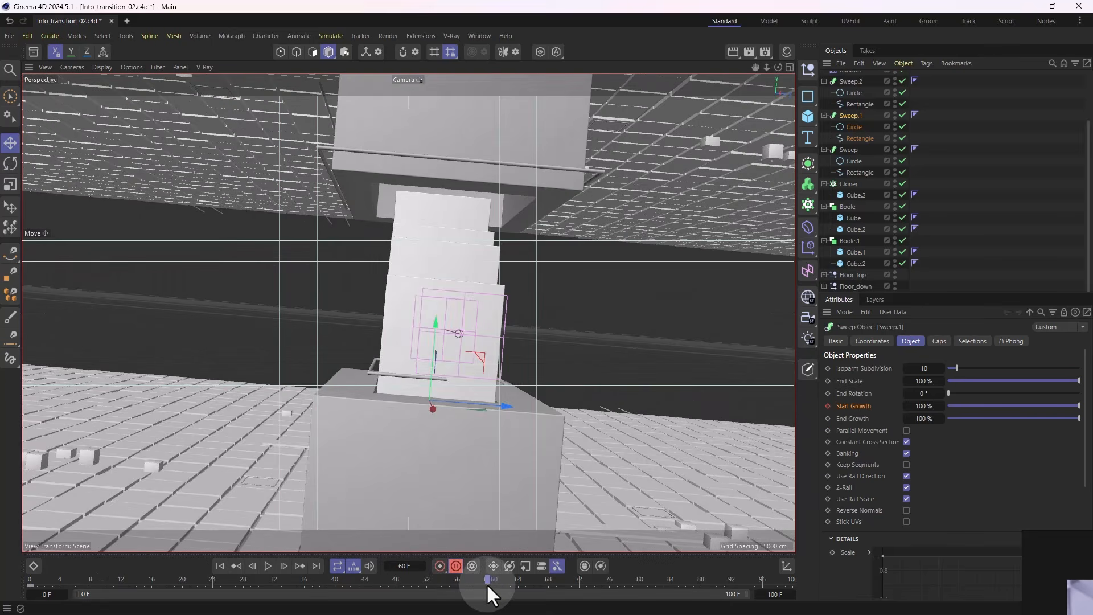
click(991, 406)
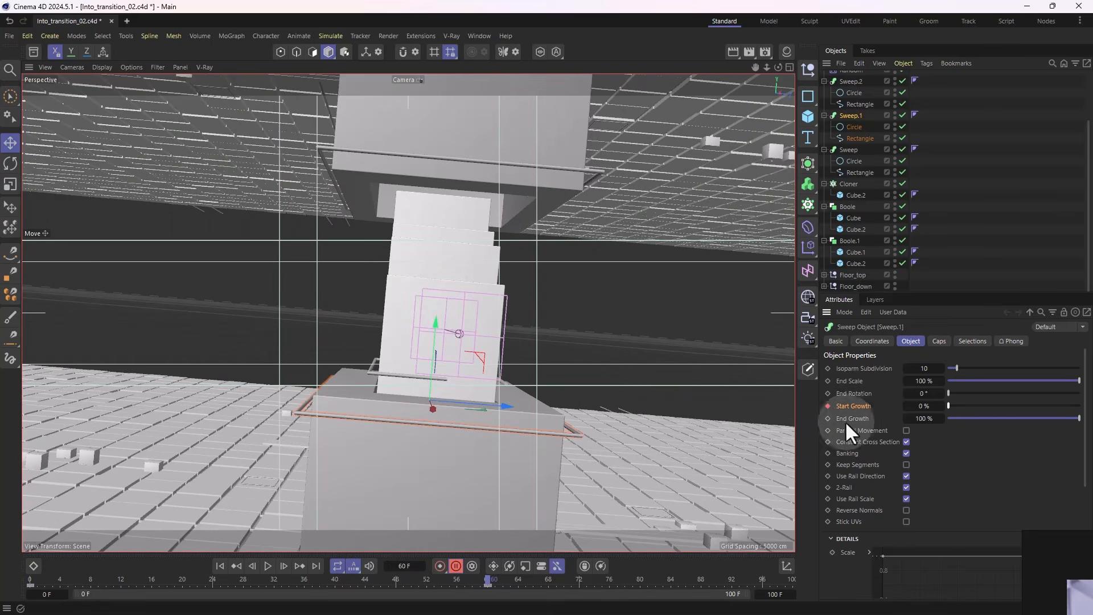
- Save the project and preview the lower trim's growth from the first frame
key(ctrl+s)
key(shift+f)
key(F8)
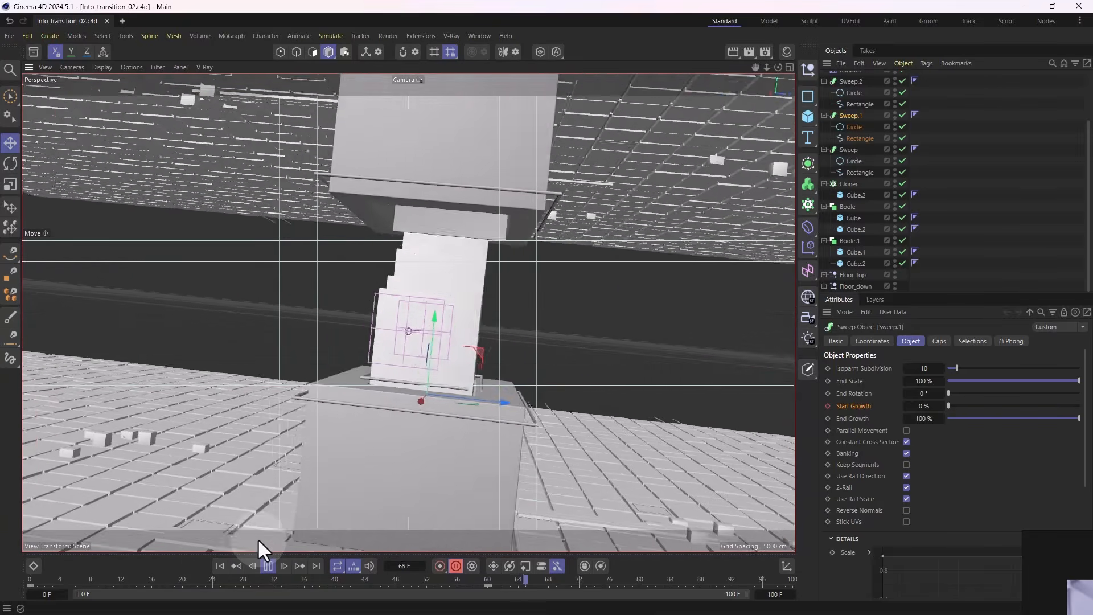
key(F8)
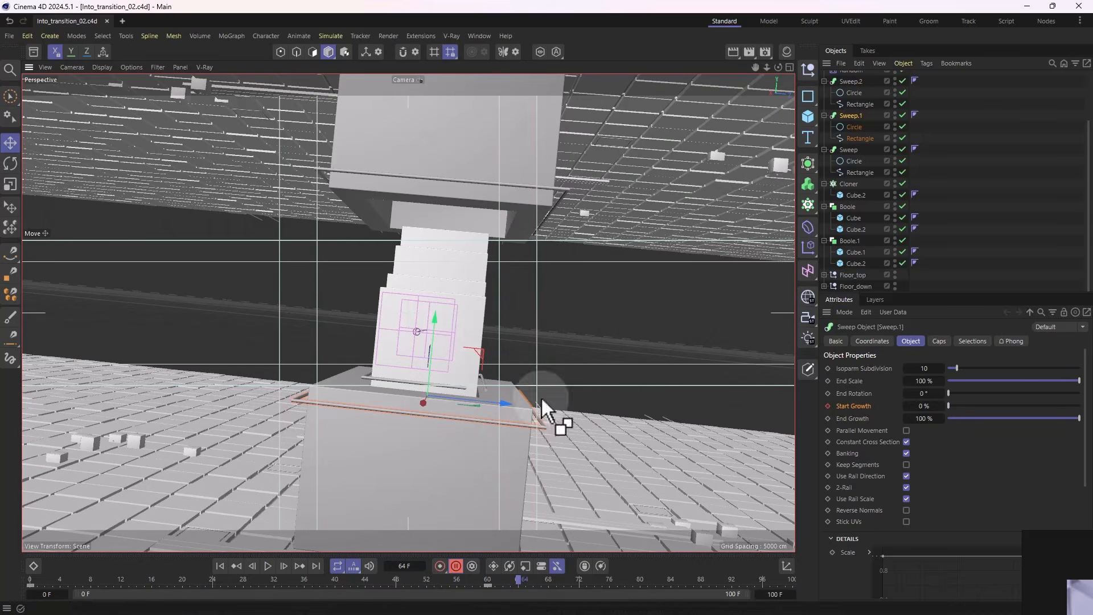
- Turn off the Camera's Grid, Crosshair and Golden Section composition helpers, and hide the Linear Field in the viewport
click(715, 306)
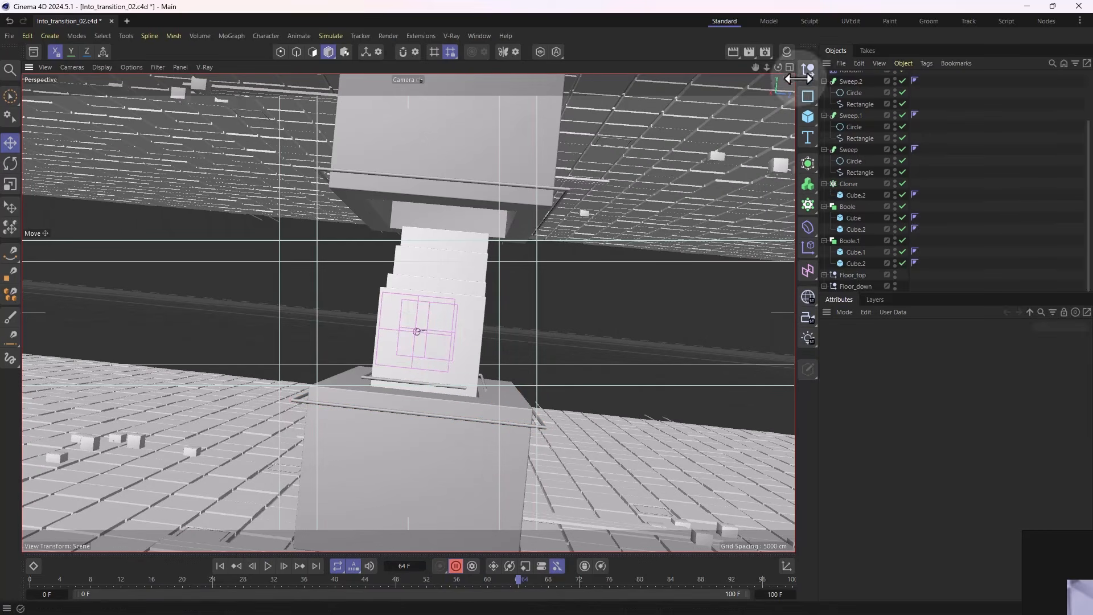
scroll(840, 149, up, 3)
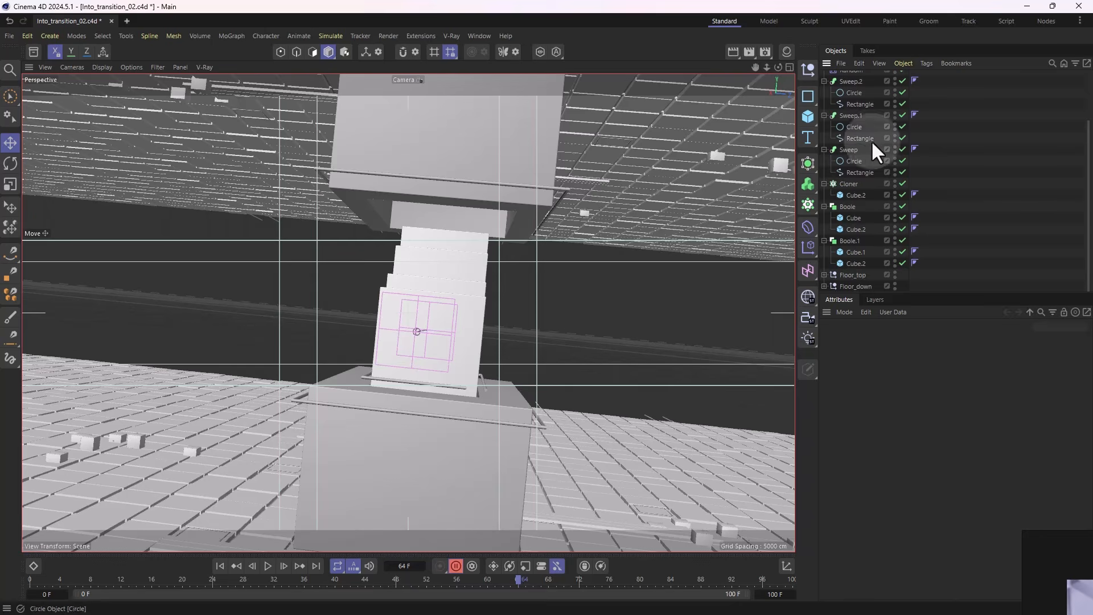
click(854, 89)
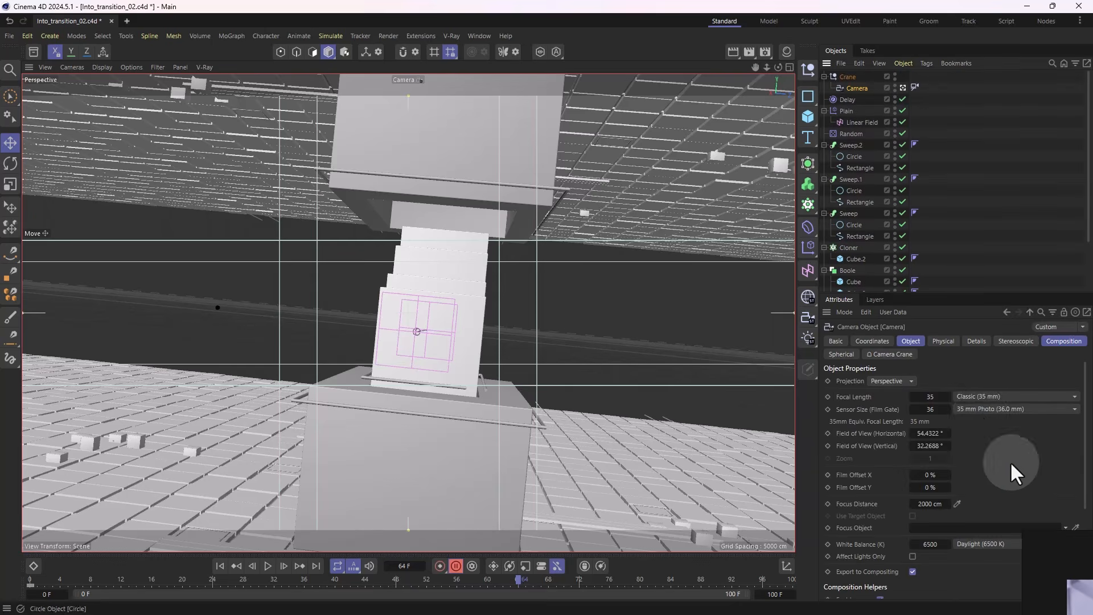
click(1065, 341)
click(880, 396)
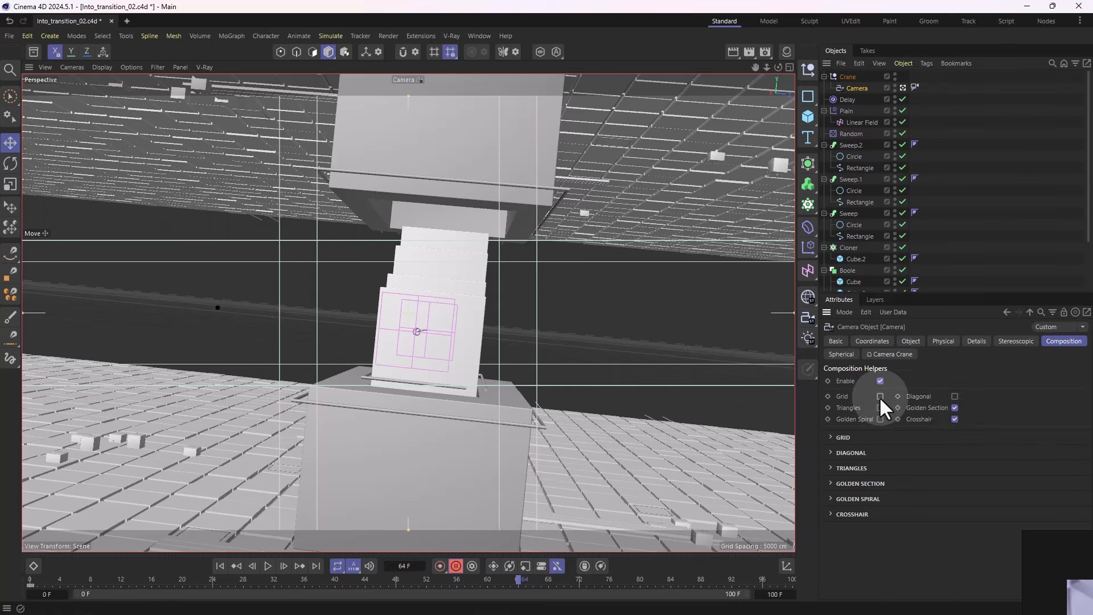
click(955, 420)
click(955, 408)
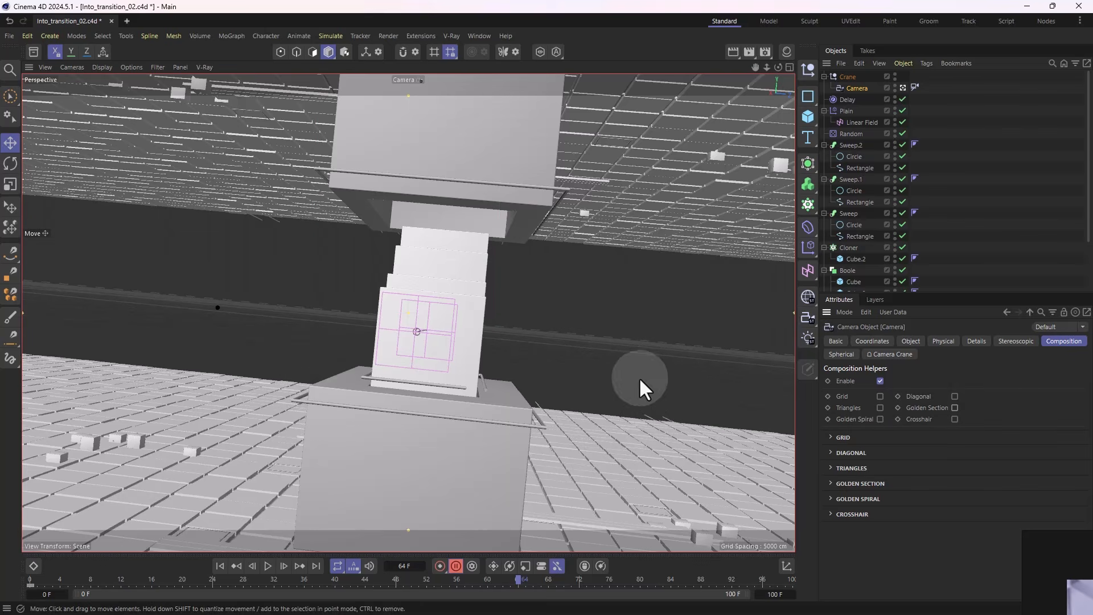
click(854, 124)
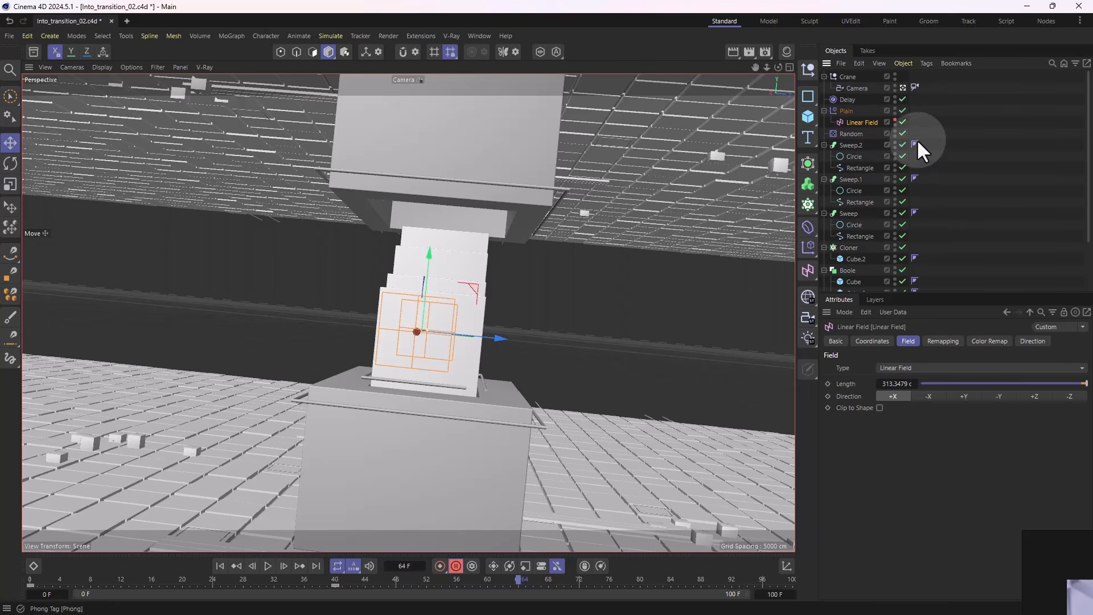
click(913, 105)
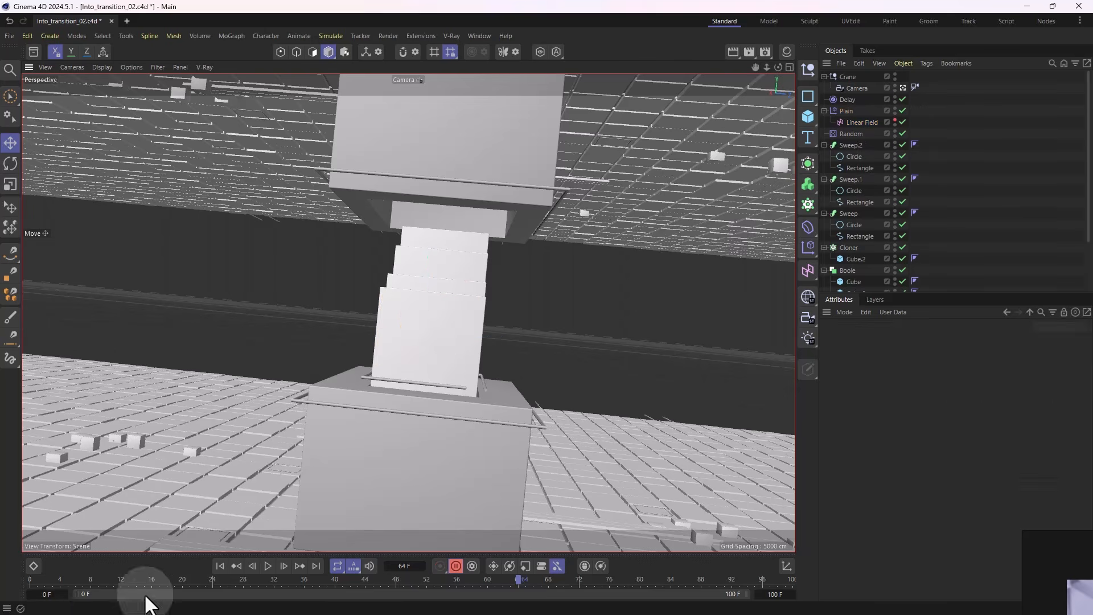
- Render a Viewport Renderer preview of the preview range as a 1920-pixel-wide MP4 at 24 fps and view it in a maximized Picture Viewer
drag(136, 580, 297, 570)
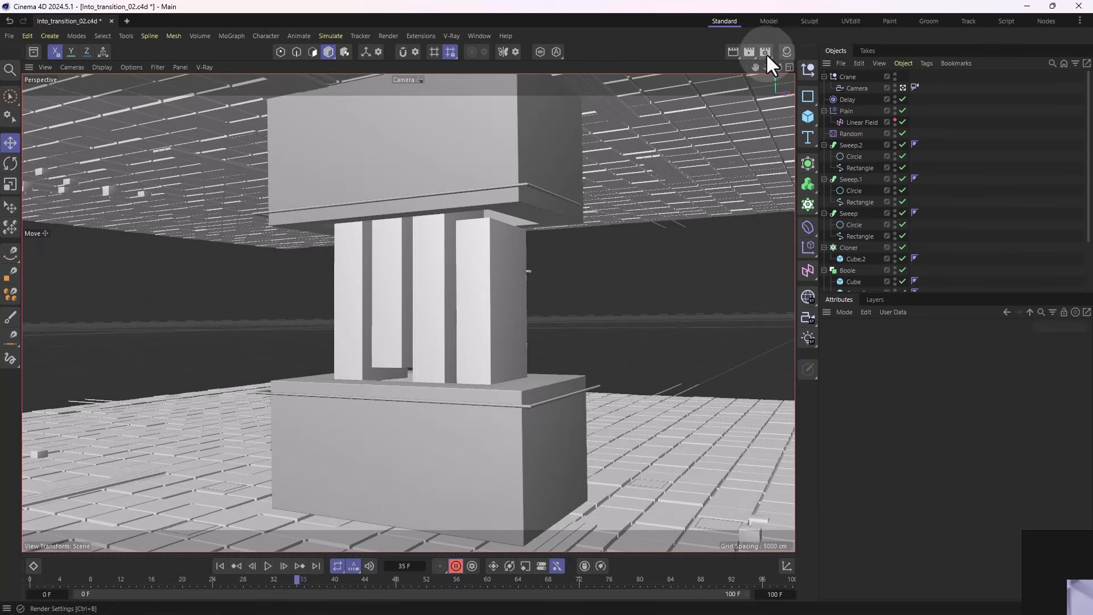
click(751, 51)
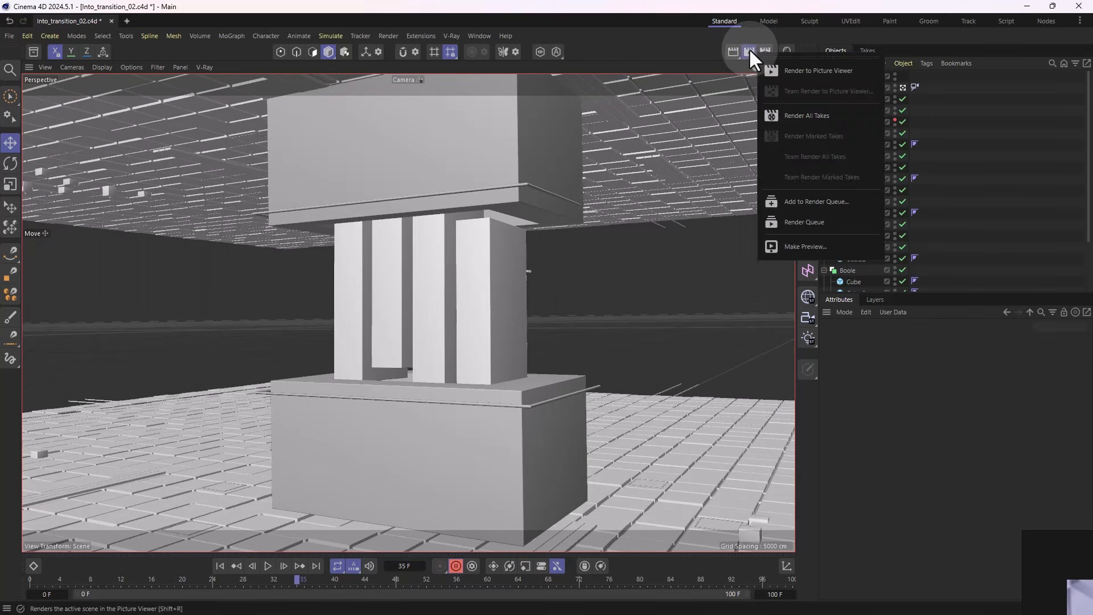
click(788, 250)
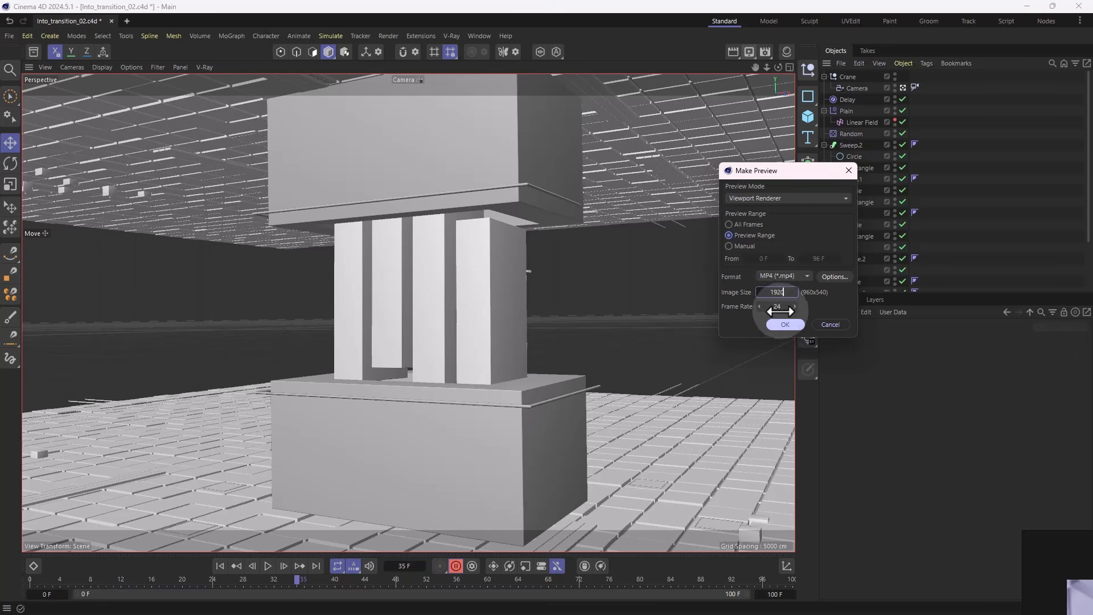
click(784, 326)
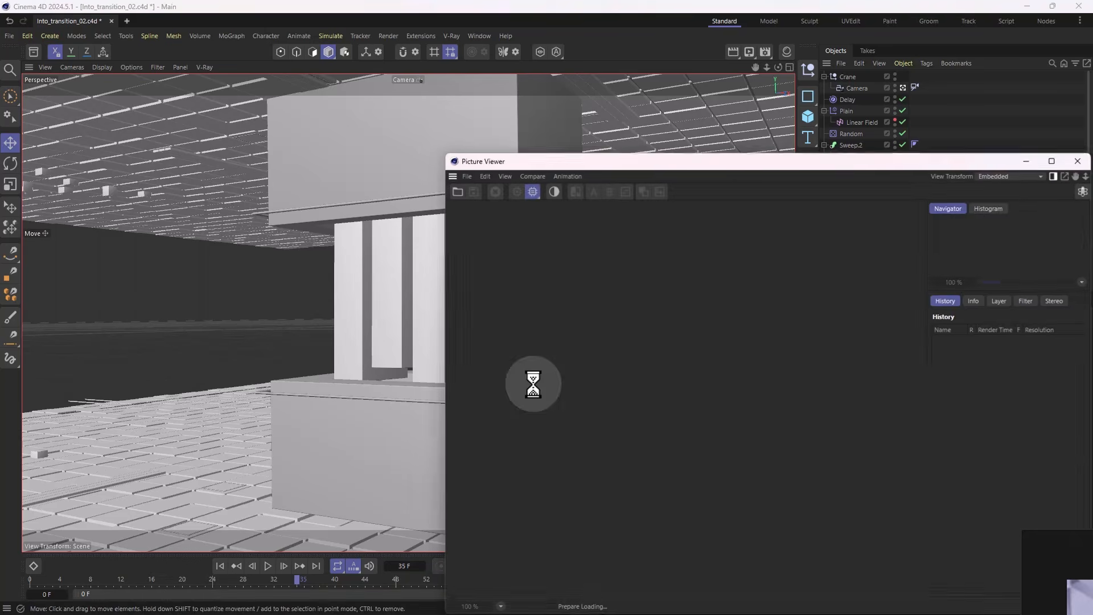
double_click(963, 161)
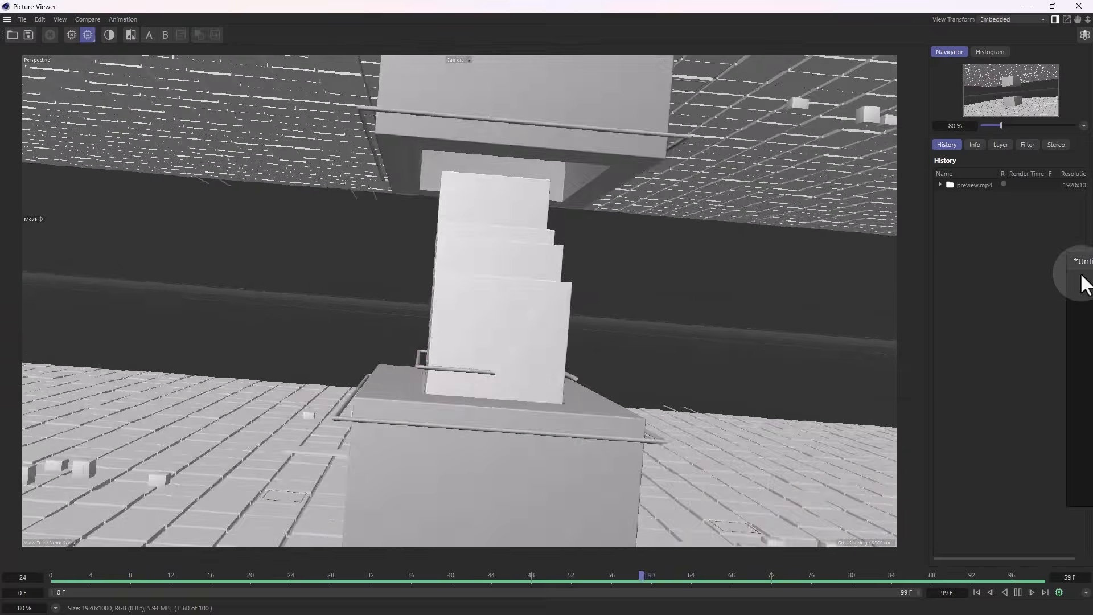
- Compare the playing preview with the reference images of the red blocks, then move the reference board aside
right_drag(1086, 290, 772, 333)
scroll(897, 464, up, 1)
middle_drag(902, 431, 927, 291)
scroll(955, 429, down, 5)
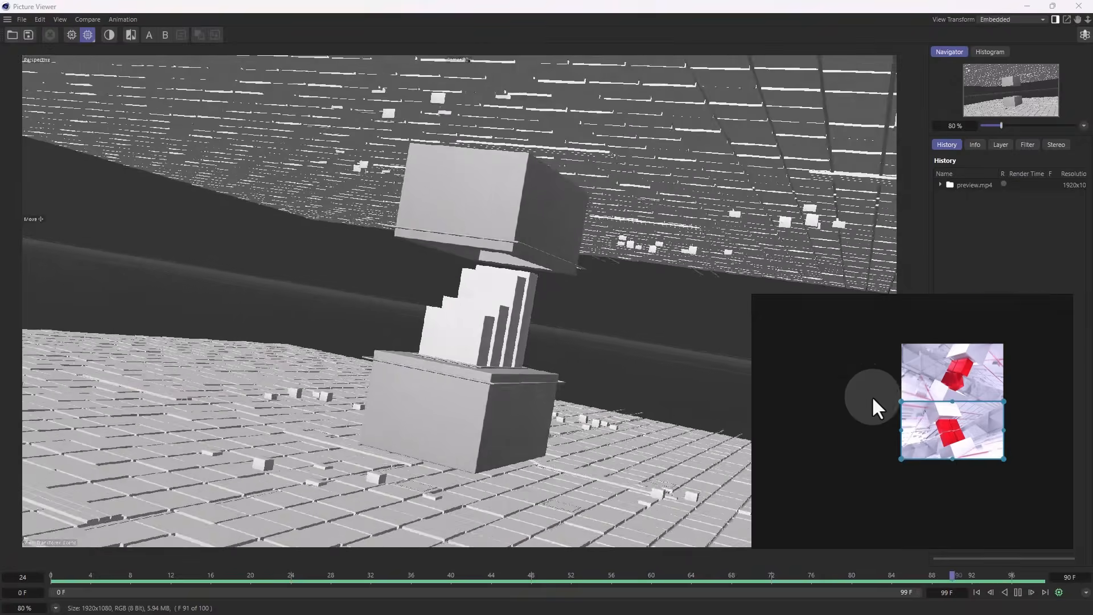
scroll(847, 395, up, 3)
middle_drag(977, 398, 866, 422)
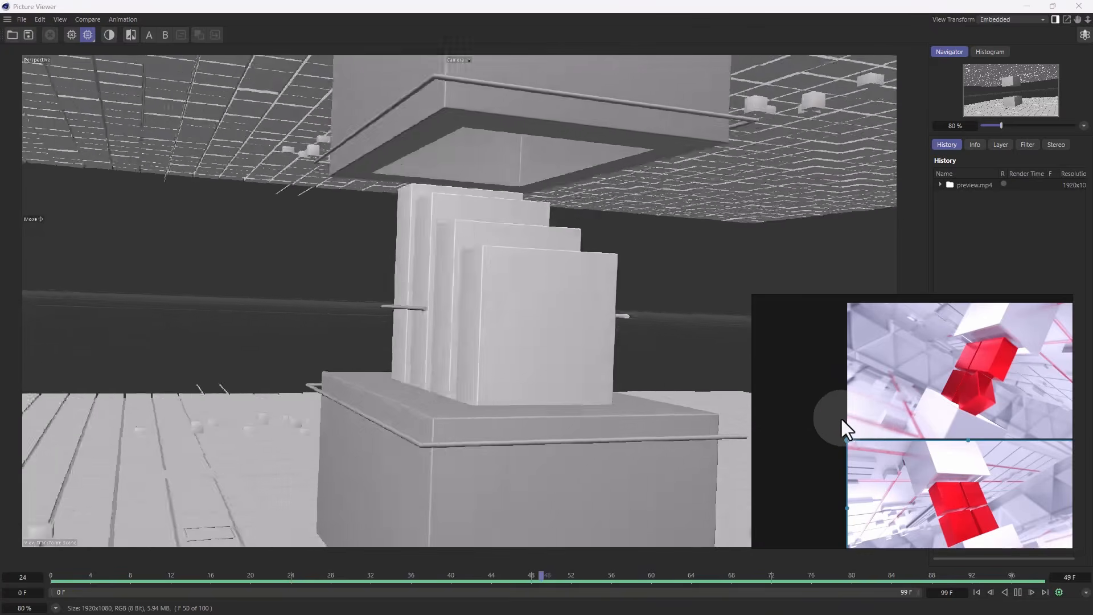
scroll(836, 409, down, 5)
middle_drag(832, 408, 901, 395)
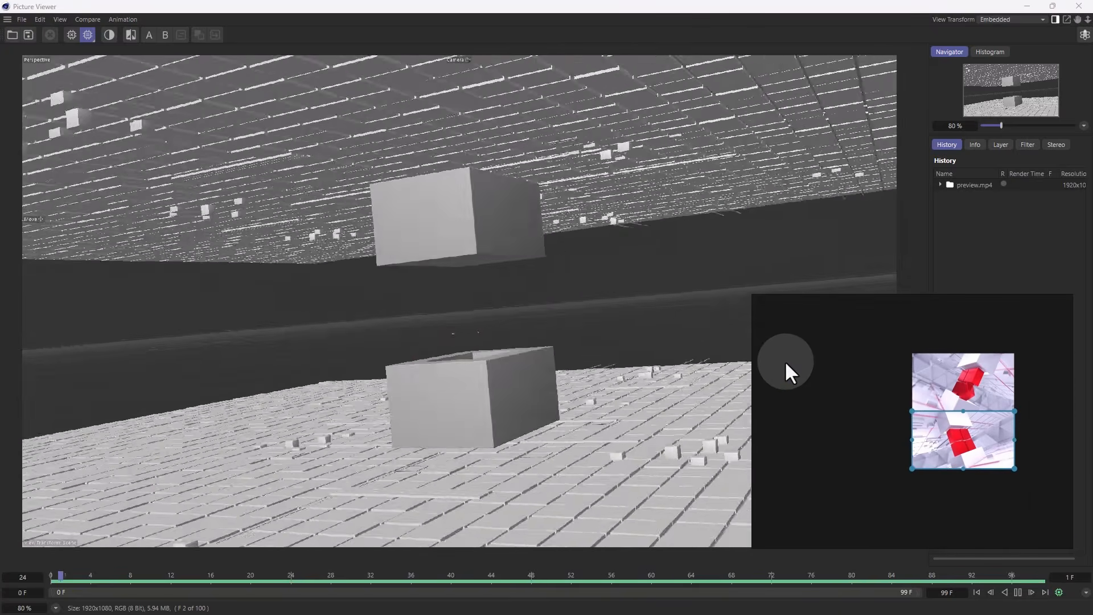
drag(794, 358, 1090, 369)
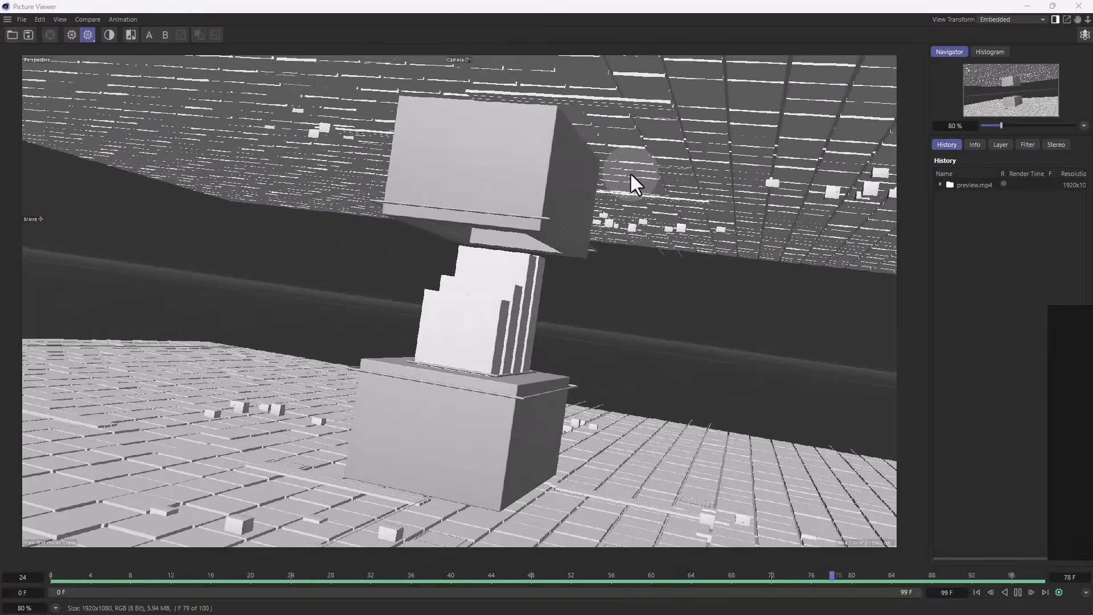